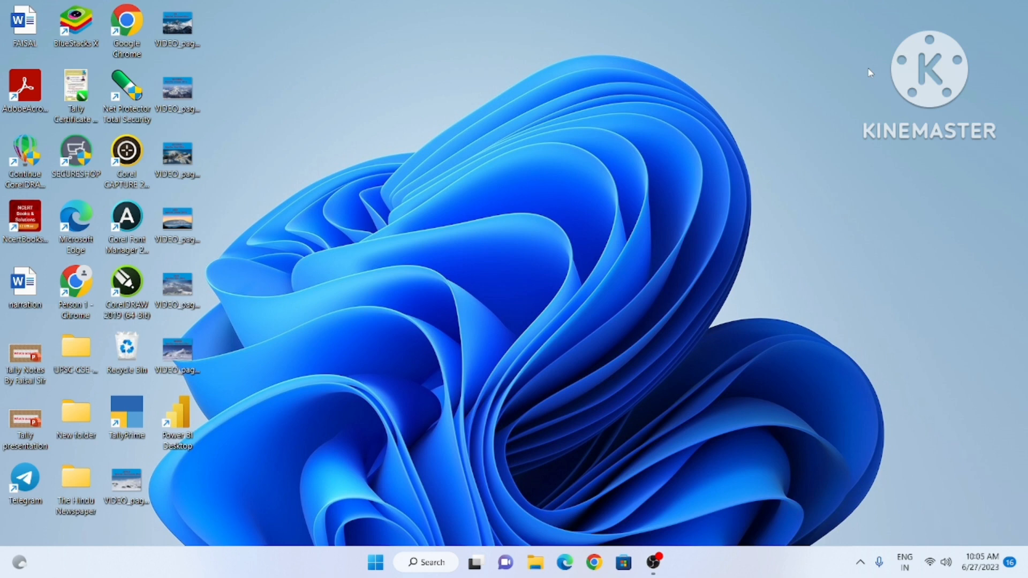
Step: Launch Excel from a Start menu search for 'excel', then close it
left_click(376, 567)
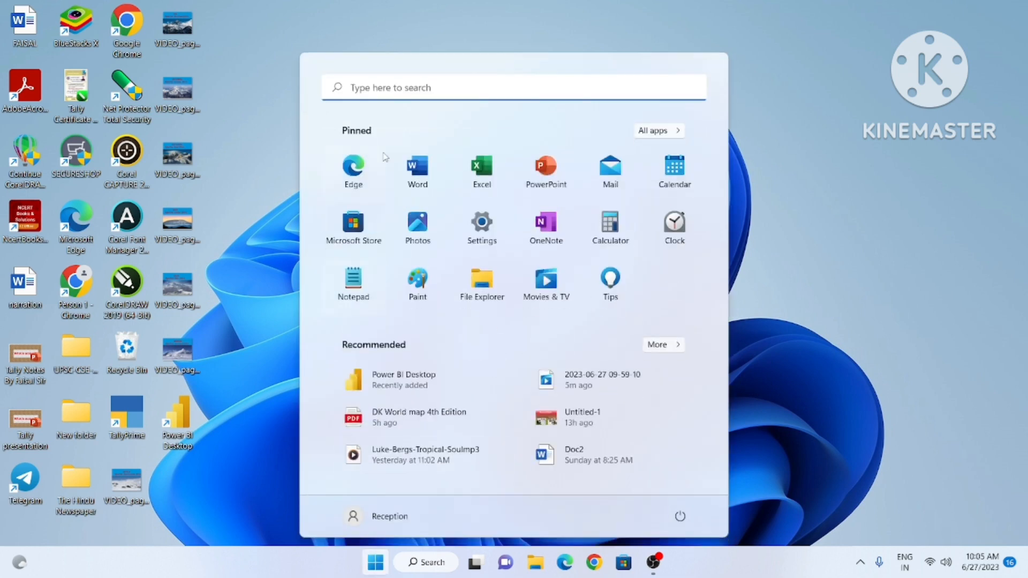
left_click(366, 86)
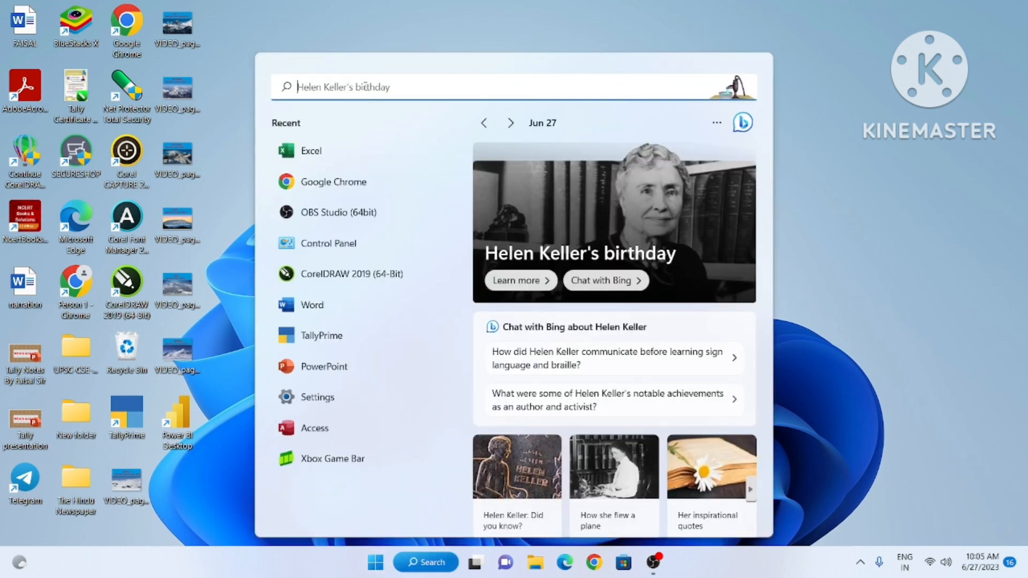
type("excel")
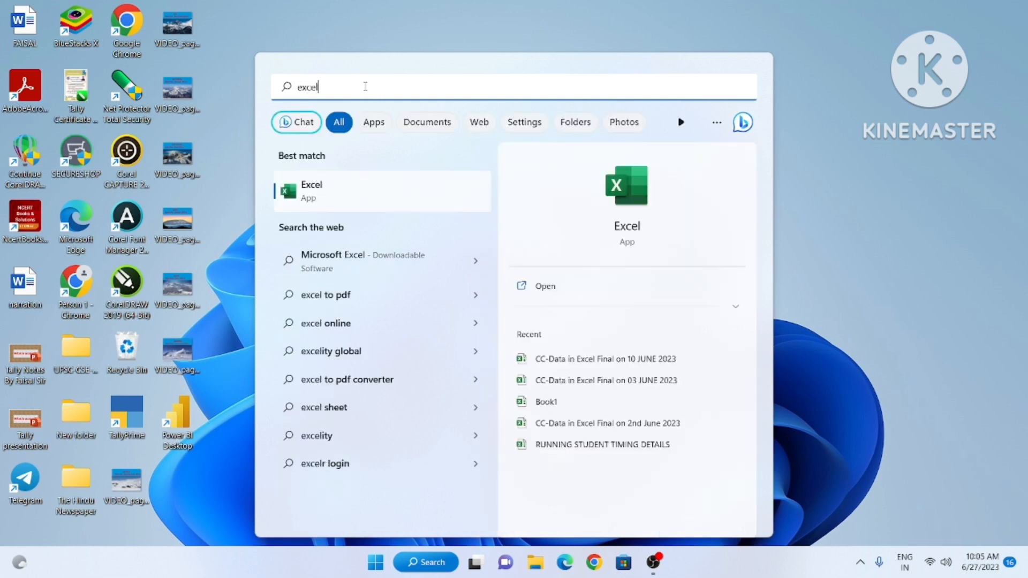
left_click(324, 190)
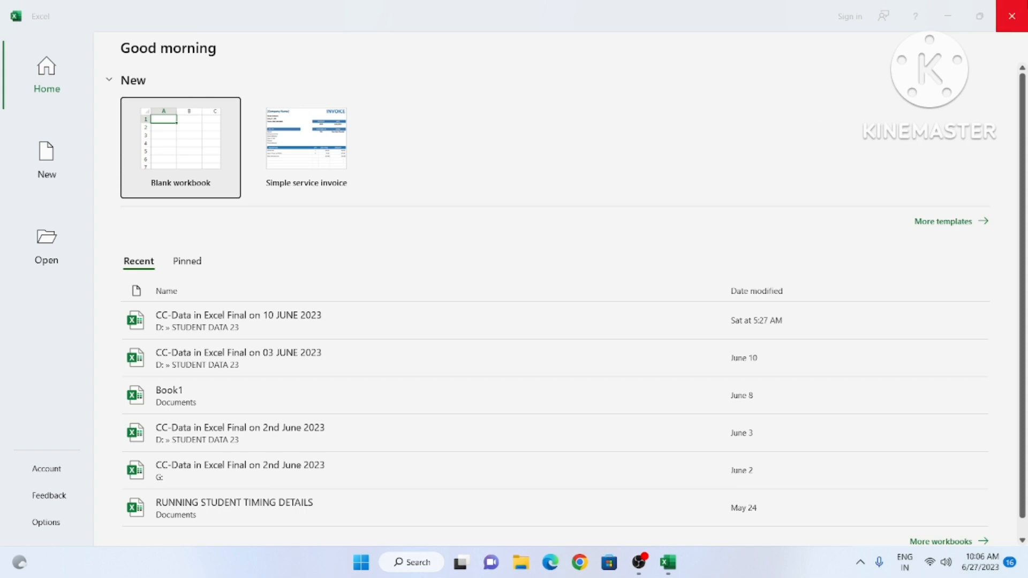
left_click(1012, 16)
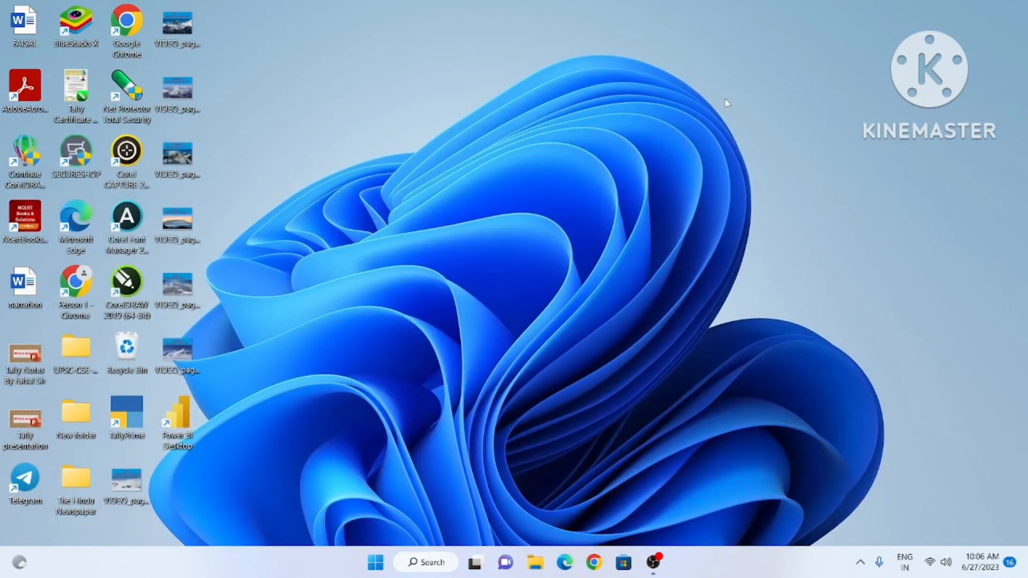
Step: Launch Excel with the excel command in the Run dialog, then close it again
key("super+r")
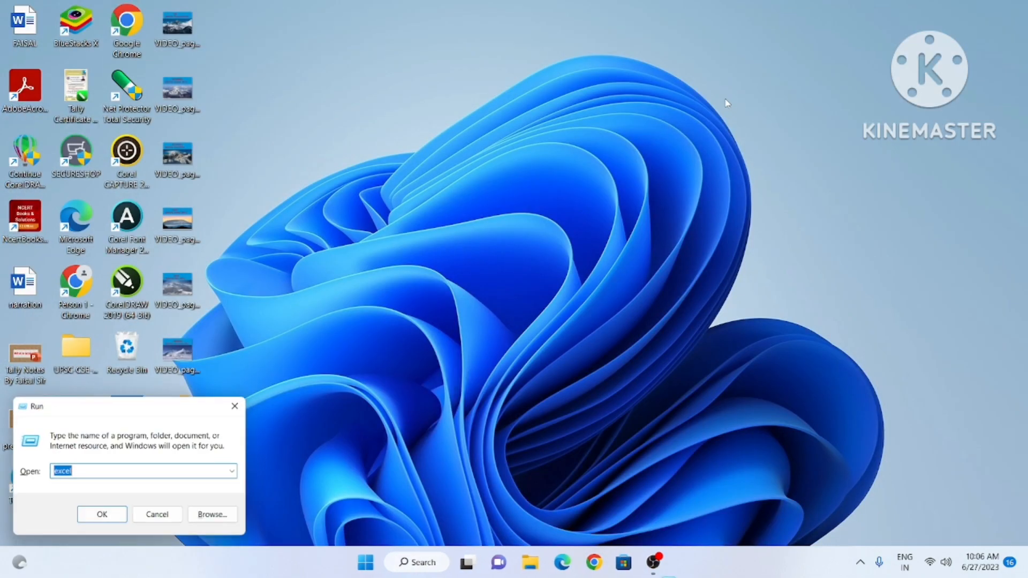
left_click(90, 475)
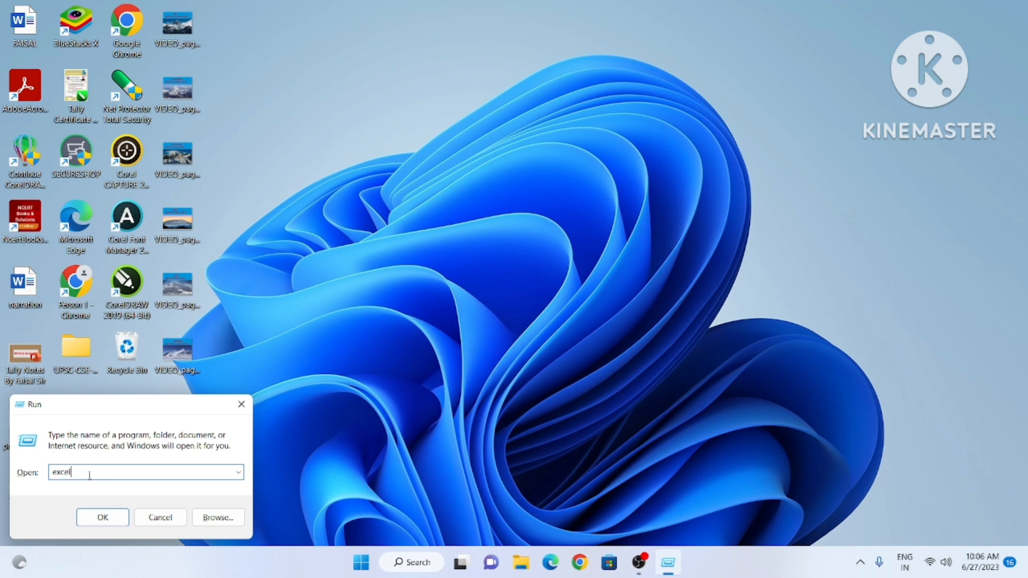
key("BackSpace")
type("l")
left_click(102, 518)
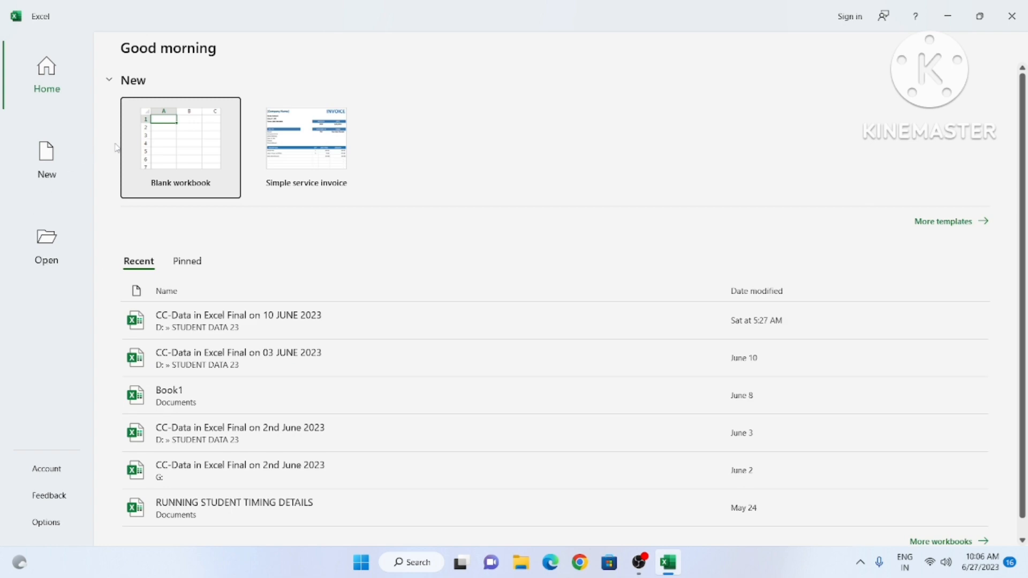
left_click(1012, 17)
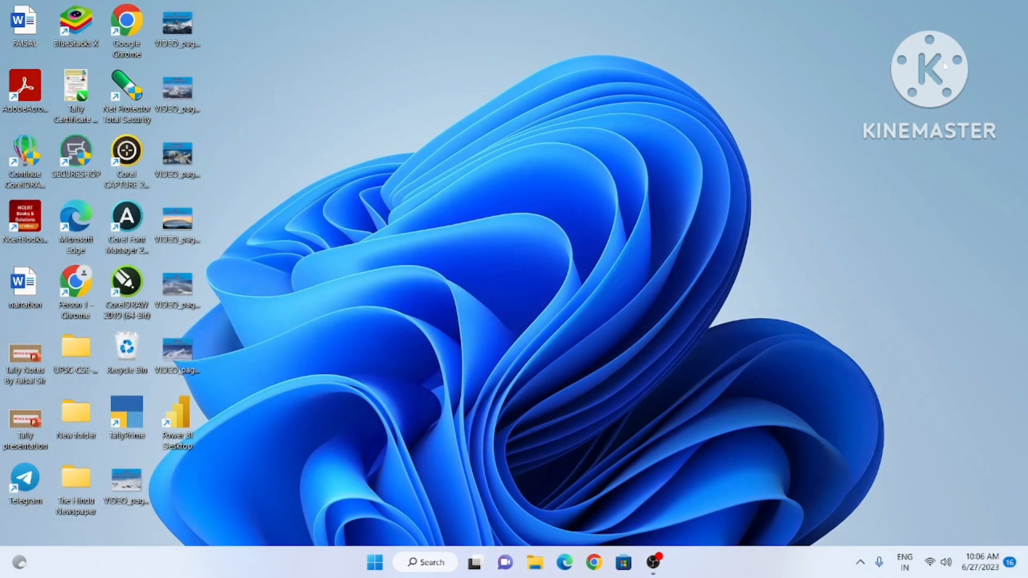
Step: Relaunch Excel from a Start menu search for 'excel'
left_click(377, 566)
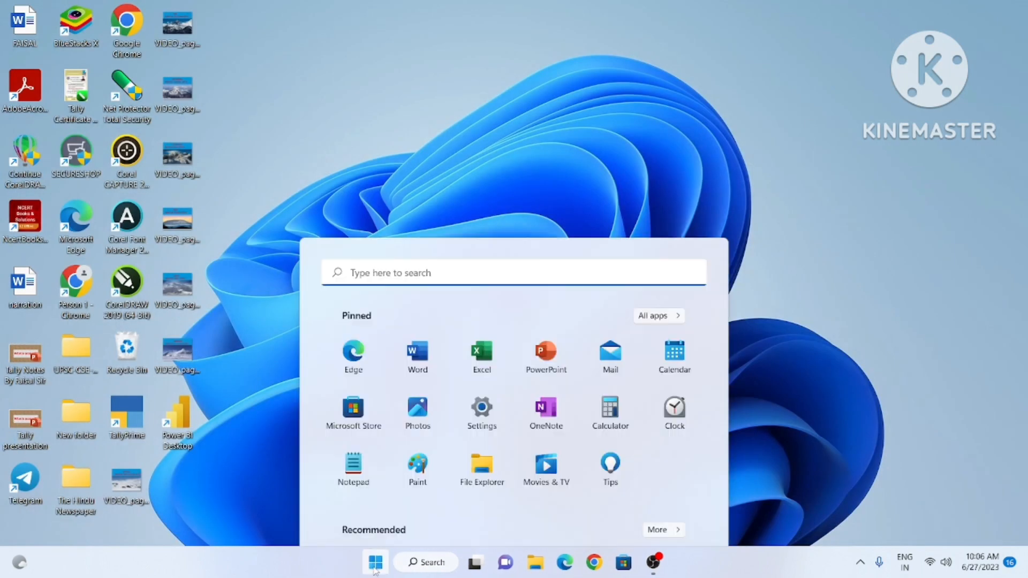
type("excel")
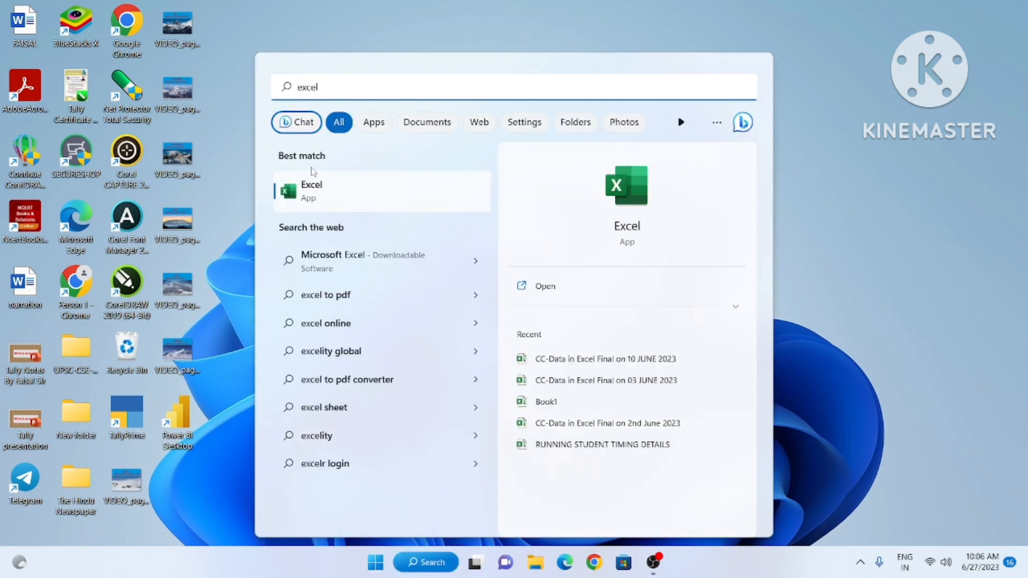
left_click(336, 194)
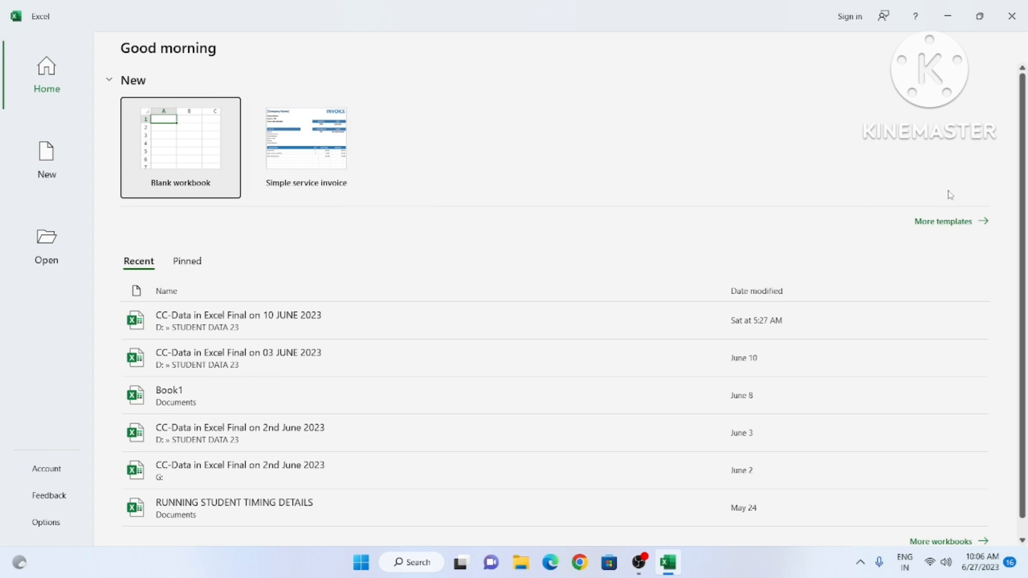
Step: Browse More templates, return to Home, and create a Blank workbook (Book1)
left_click(946, 225)
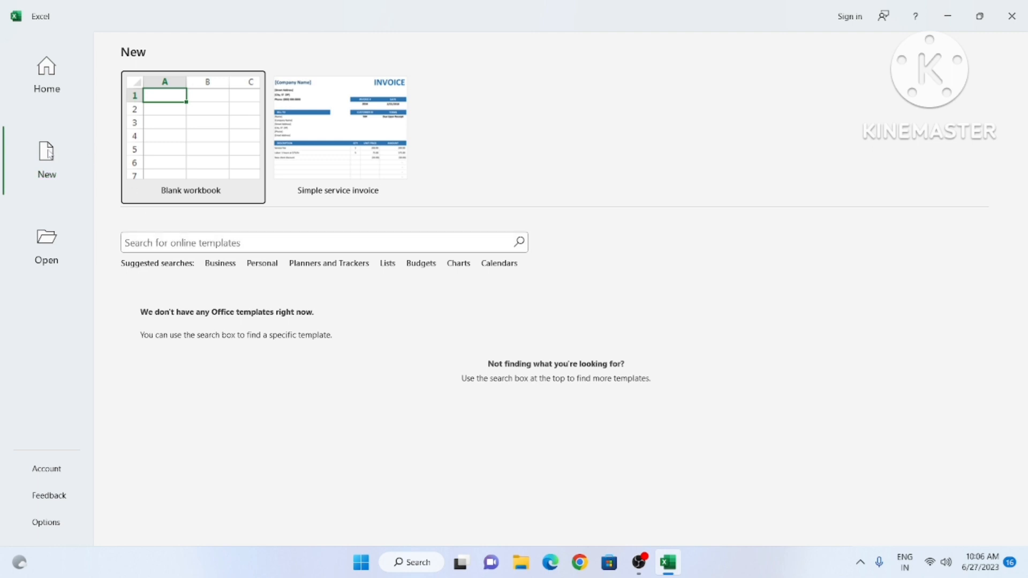
left_click(45, 69)
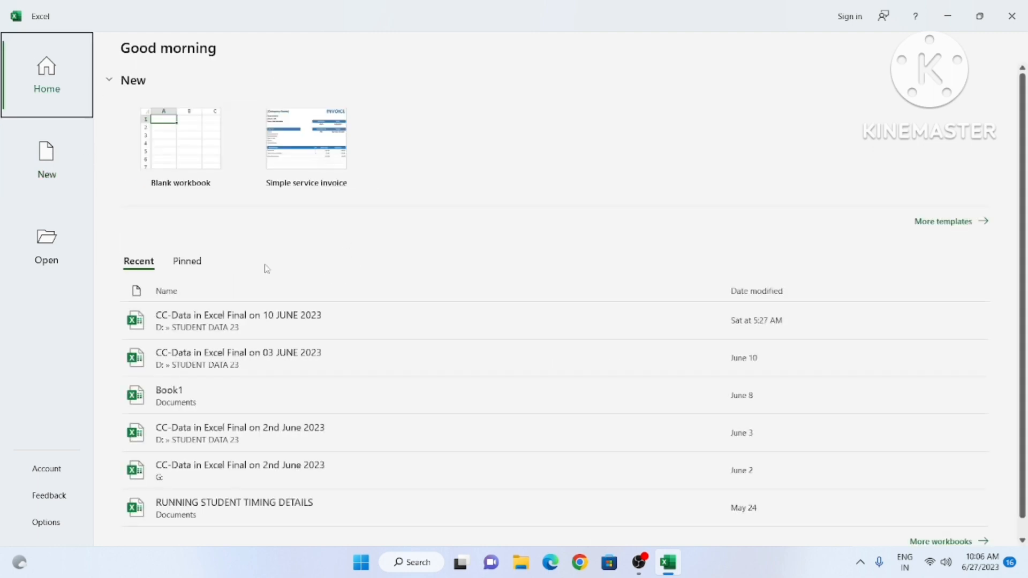
scroll(339, 352, "down", 1)
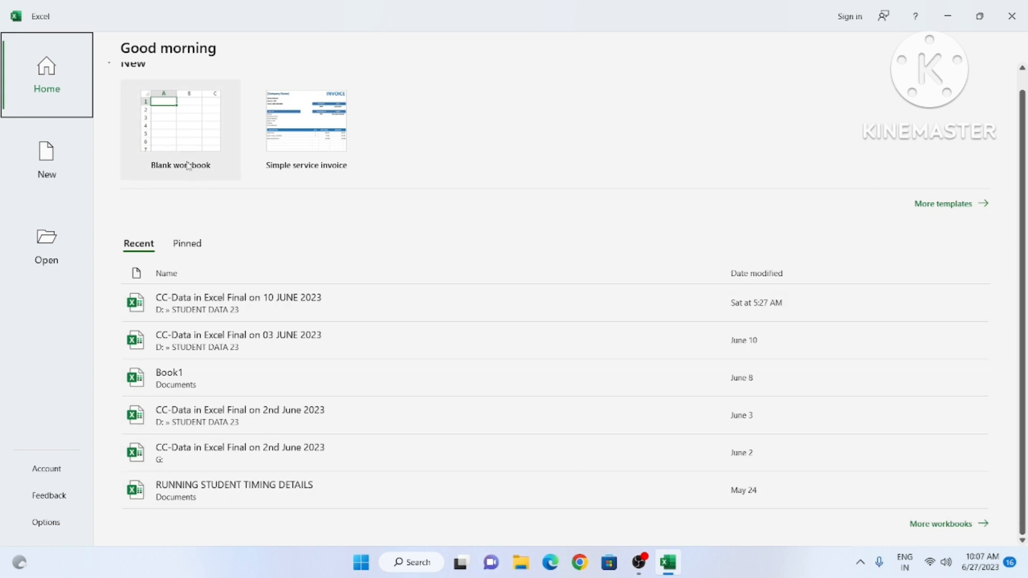
left_click(191, 144)
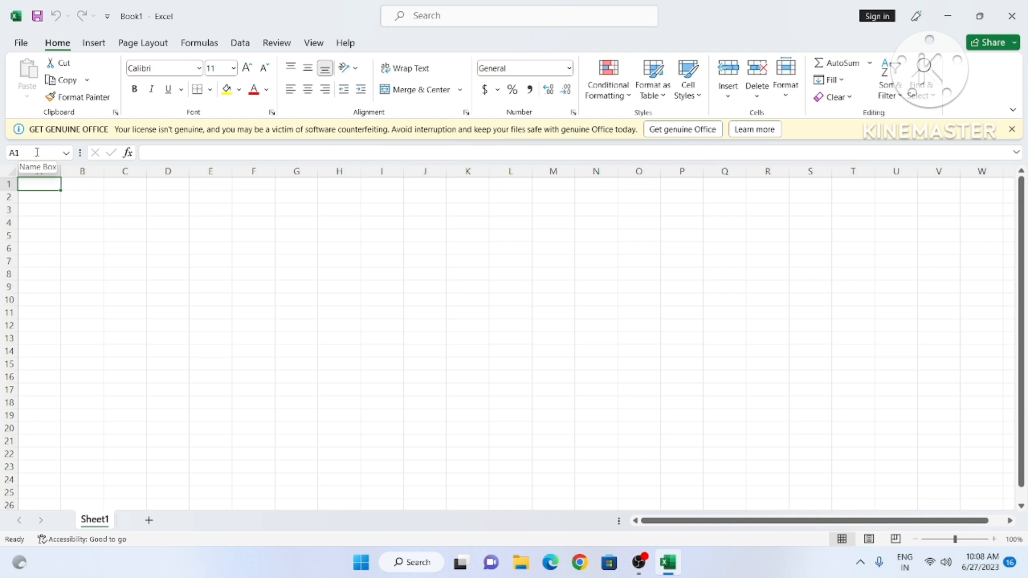
left_click(353, 236)
left_click(194, 262)
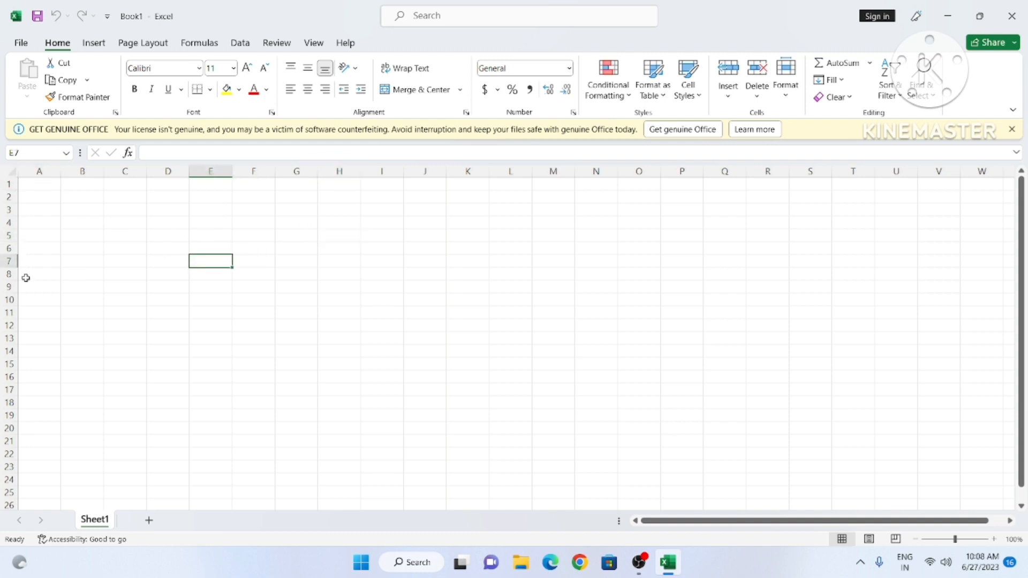
left_click(106, 258)
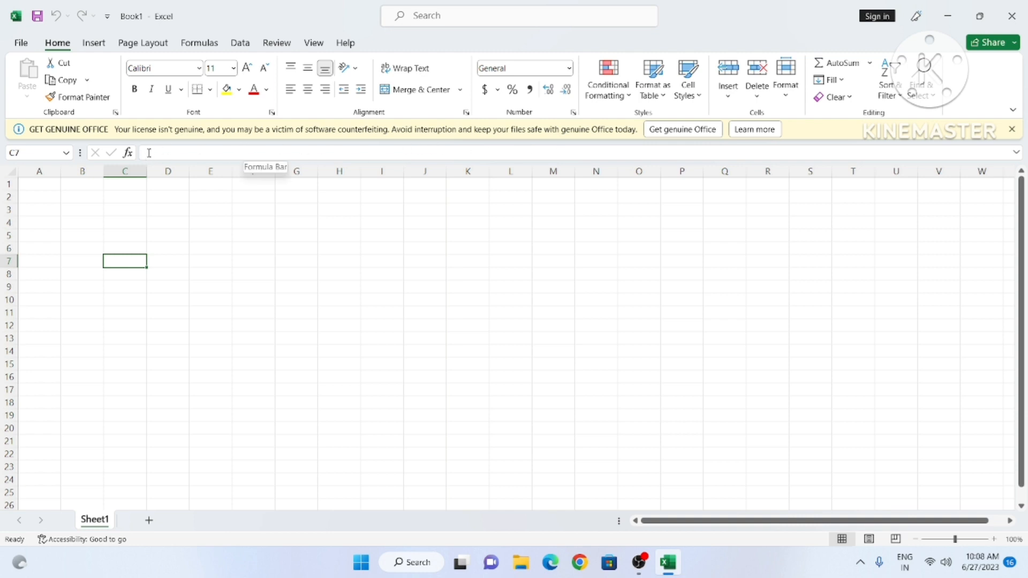
left_click(210, 286)
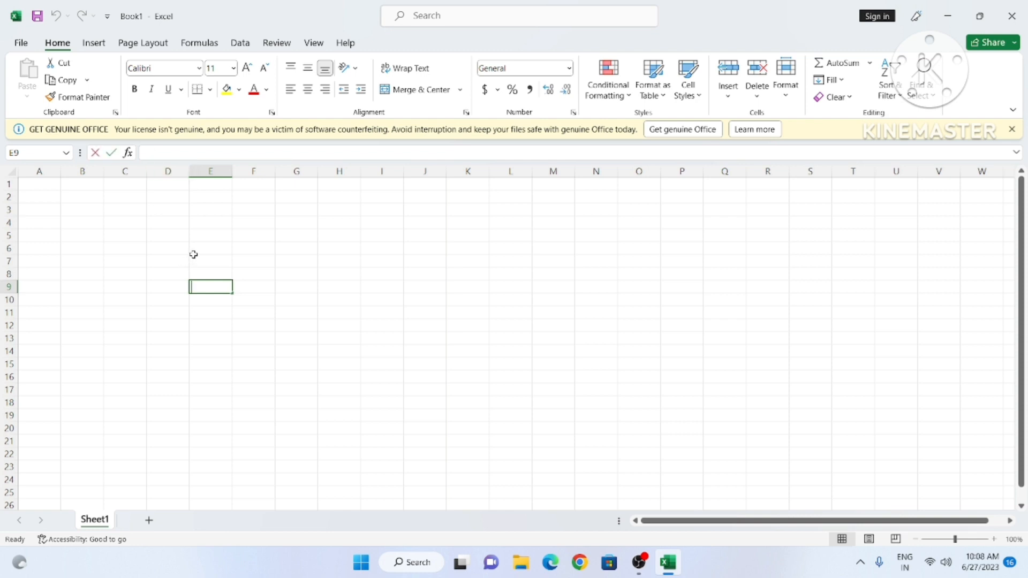
type("a+b")
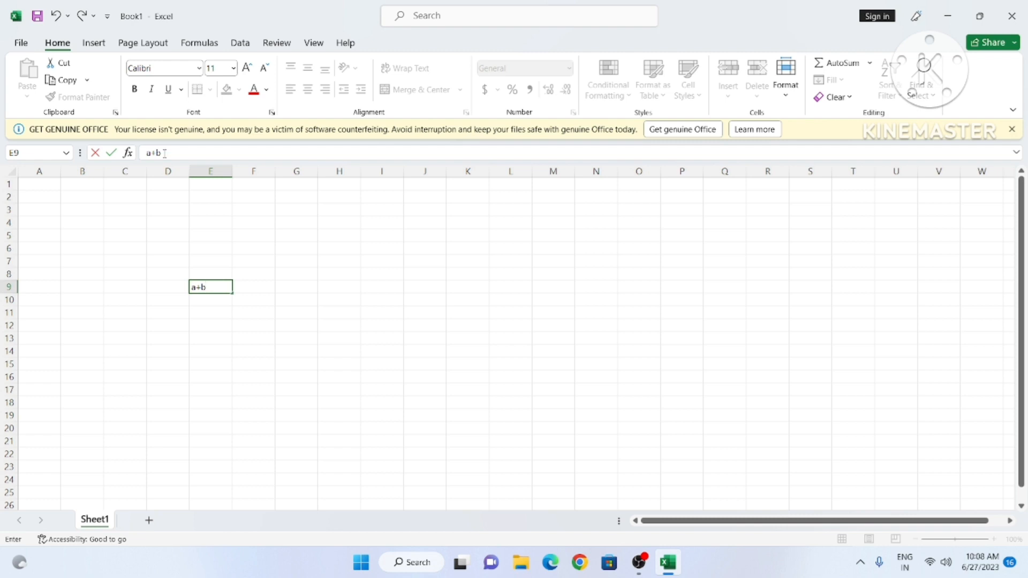
left_click(87, 262)
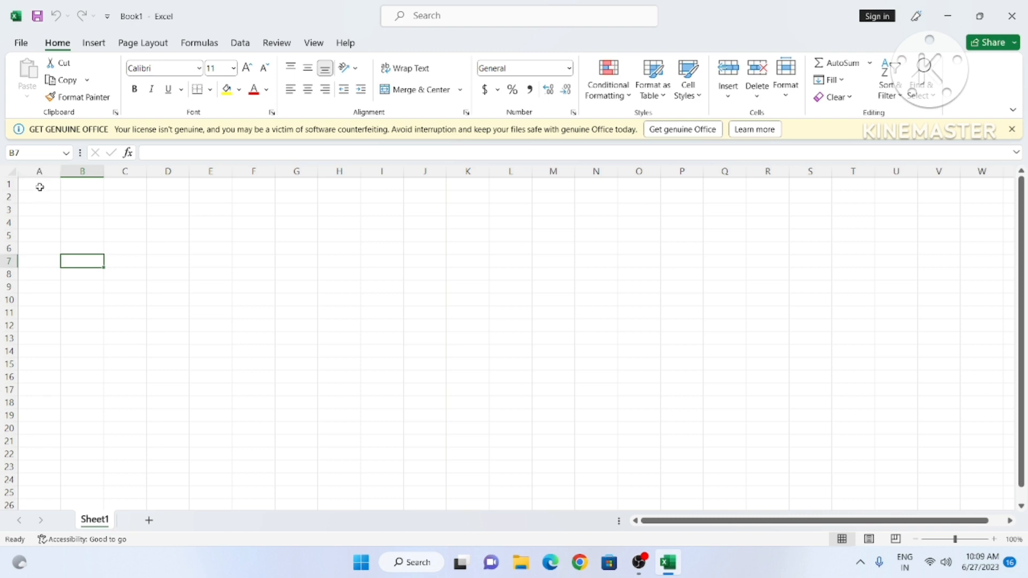
Step: Drag-select several ranges (A1:A24, B1:B23, row 4, row 7, A6:K8), ending with block B12:J14
left_click_drag(39, 185, 22, 483)
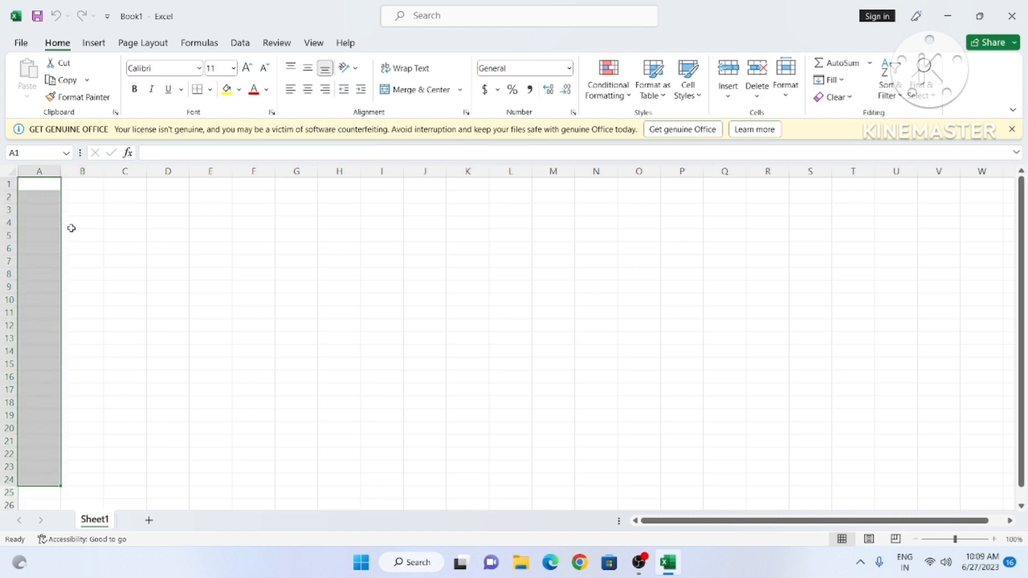
left_click_drag(82, 183, 83, 467)
left_click_drag(123, 188, 126, 417)
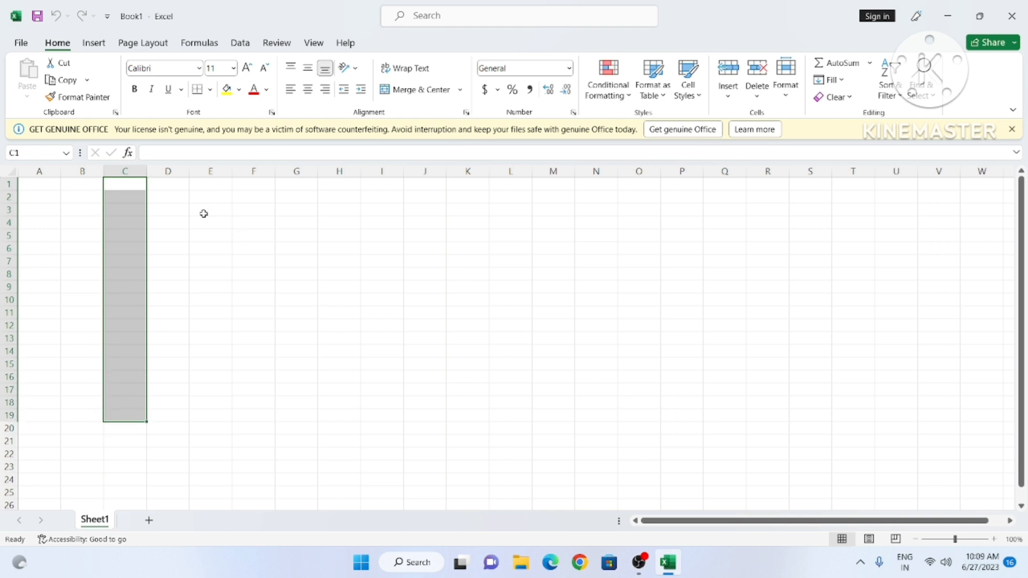
left_click_drag(41, 219, 718, 222)
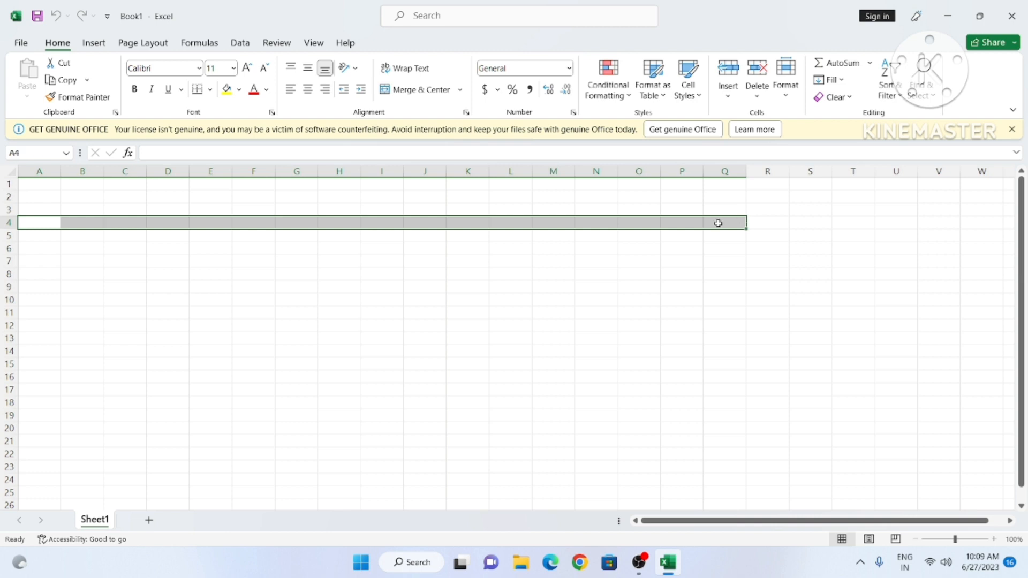
left_click_drag(695, 264, 57, 259)
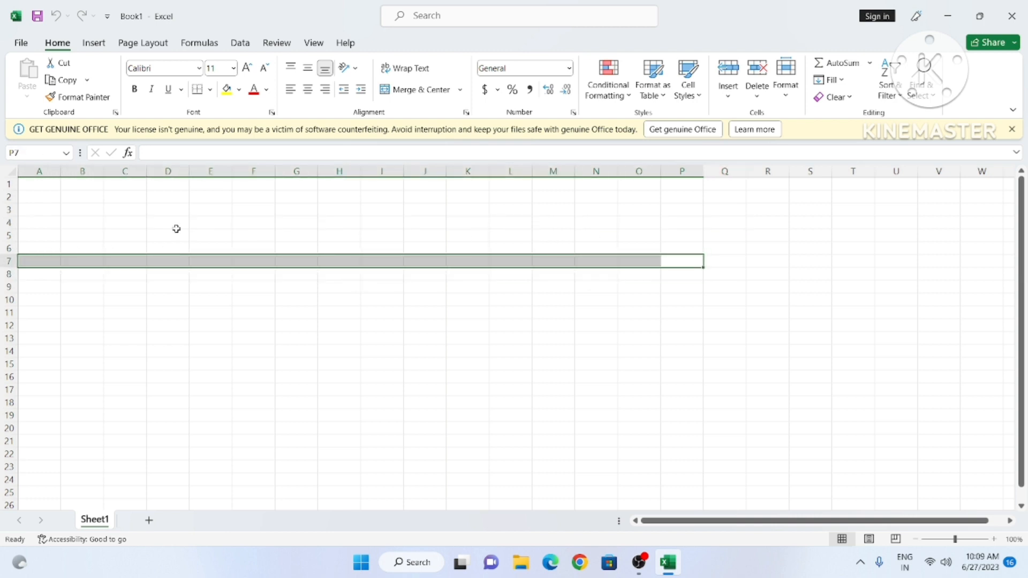
left_click_drag(32, 182, 40, 467)
left_click_drag(85, 188, 121, 468)
left_click_drag(31, 254, 471, 268)
left_click_drag(66, 347, 429, 328)
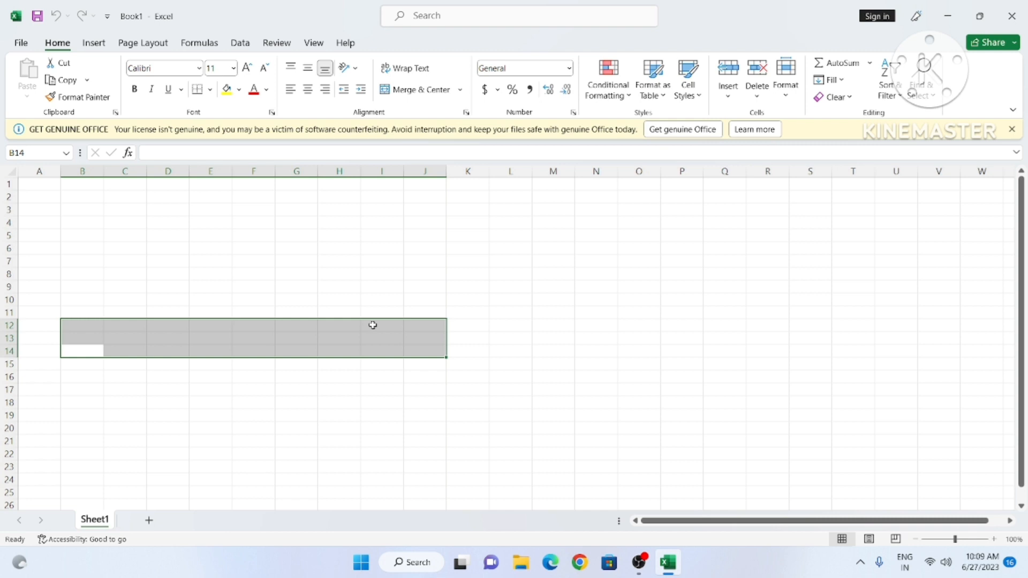
Step: Select cells G9, D9, F9, I14 and F12, then insert a new blank worksheet
left_click(302, 285)
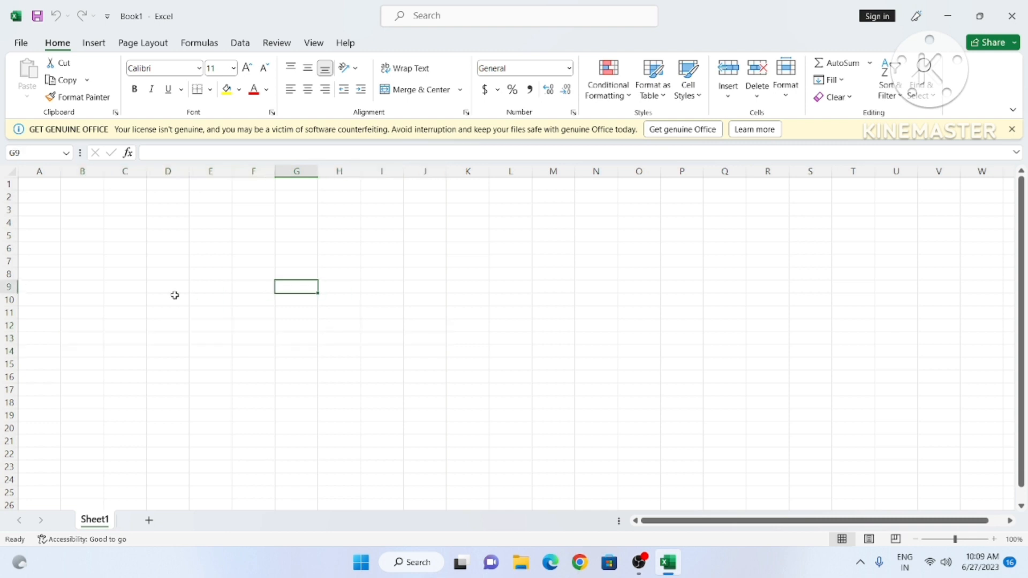
left_click(164, 290)
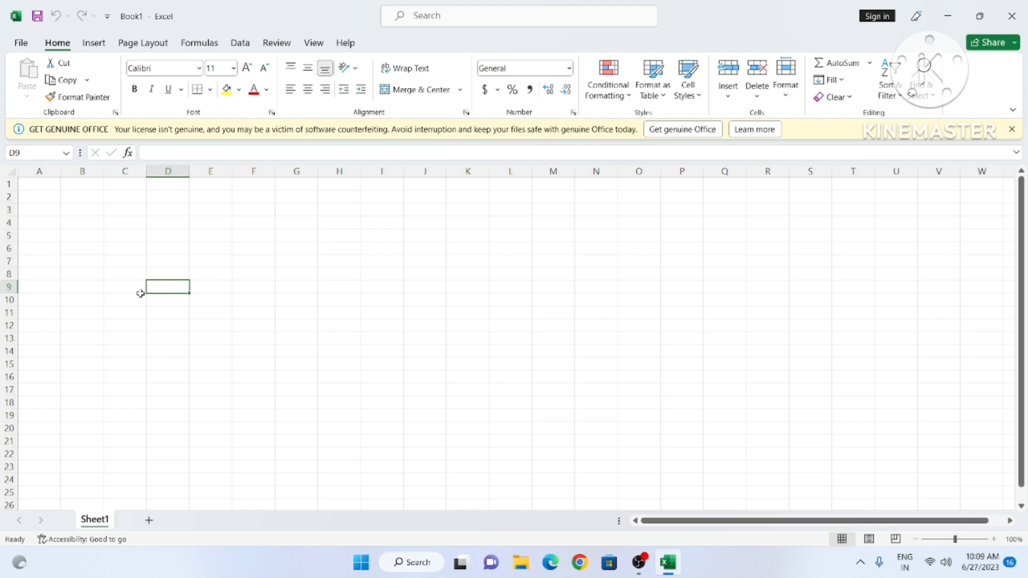
left_click(252, 292)
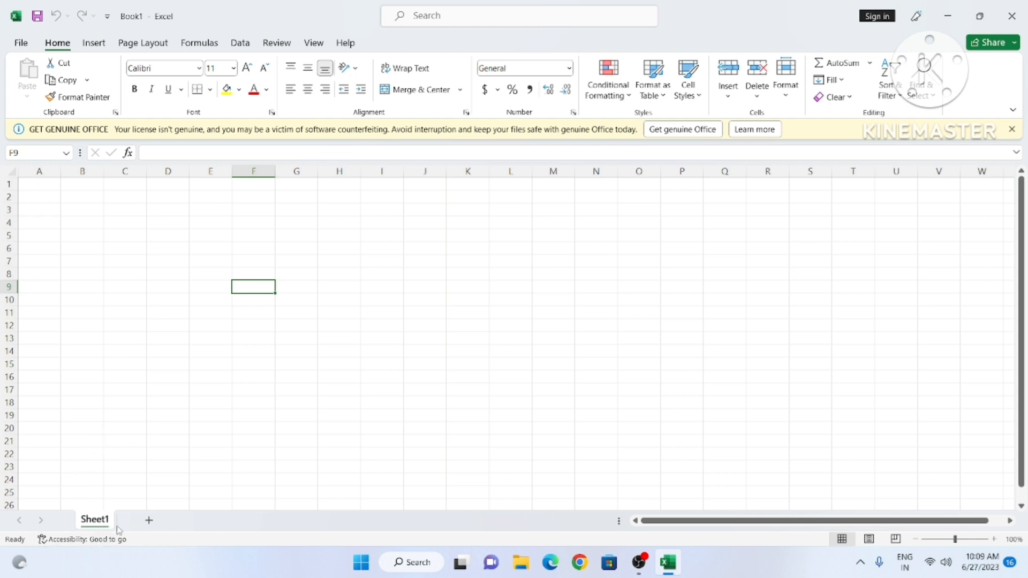
left_click(382, 351)
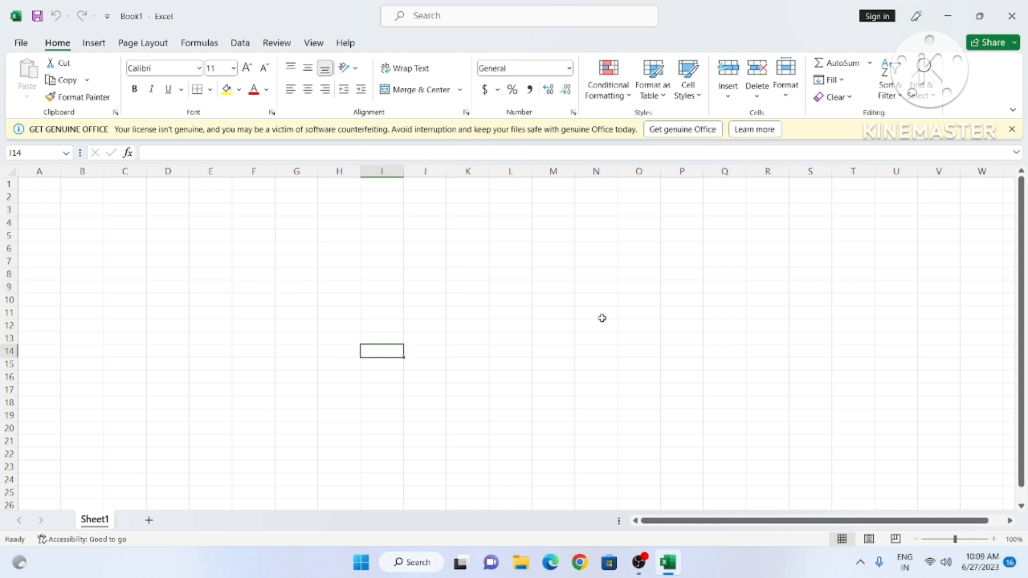
left_click(724, 287)
left_click(270, 326)
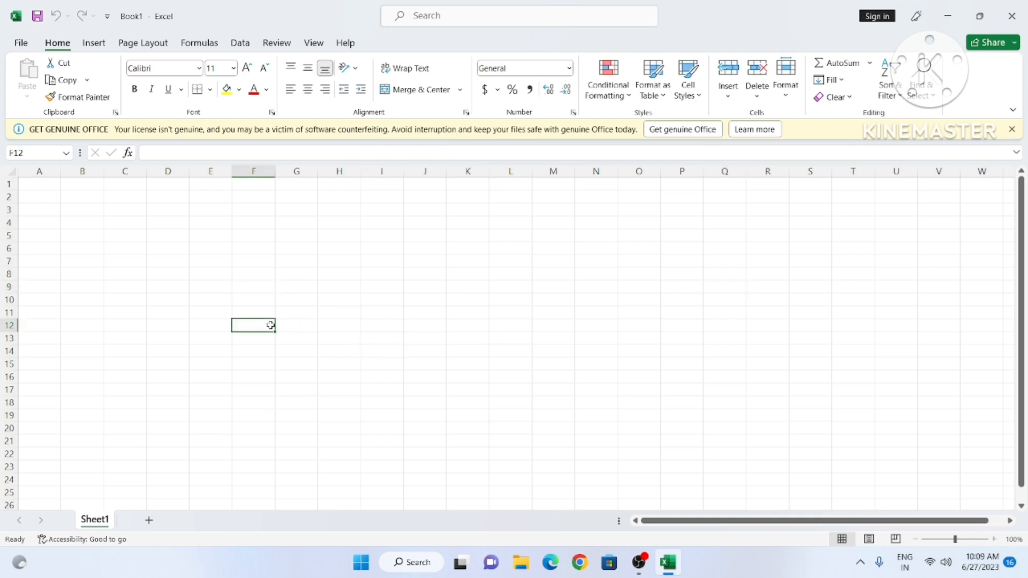
left_click(150, 521)
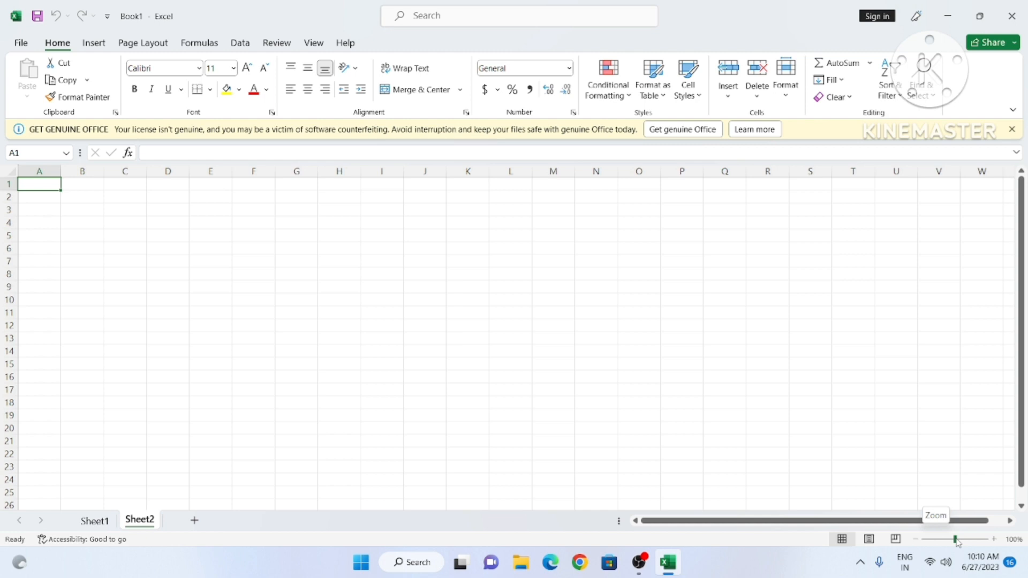
mouse_move(956, 542)
left_mouse_down()
mouse_move(969, 543)
mouse_move(962, 546)
left_mouse_up()
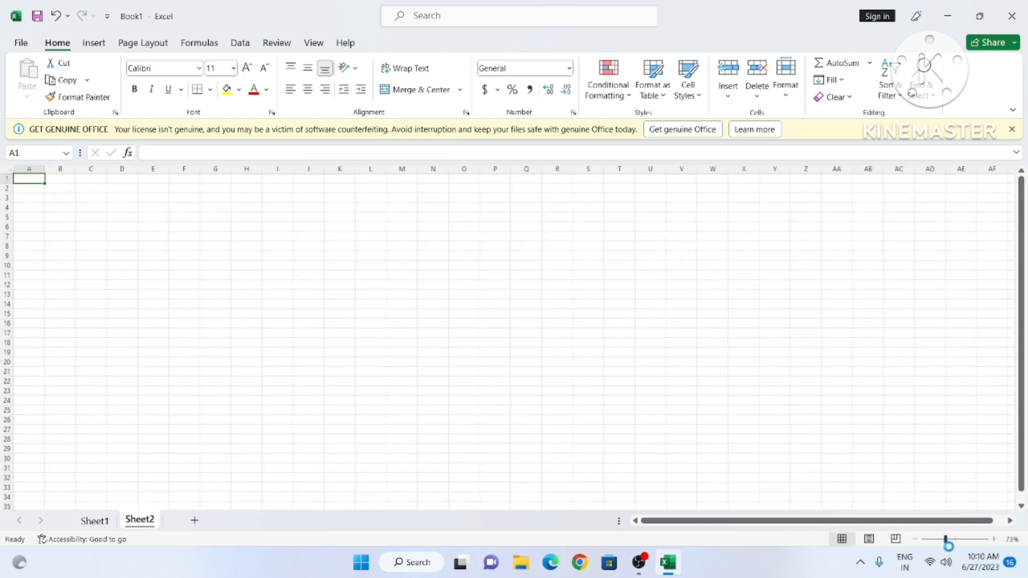
left_click(374, 363)
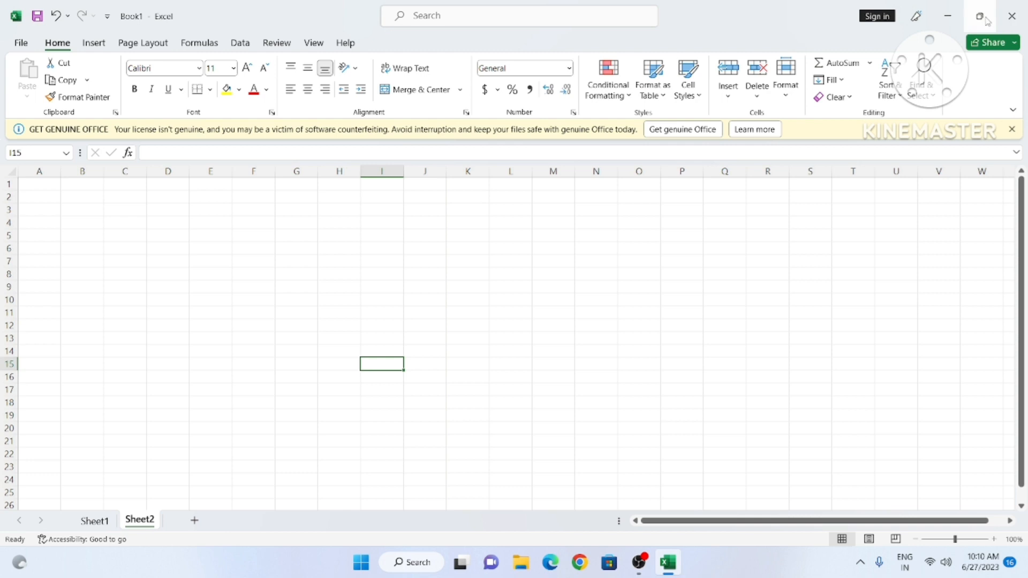
mouse_move(986, 20)
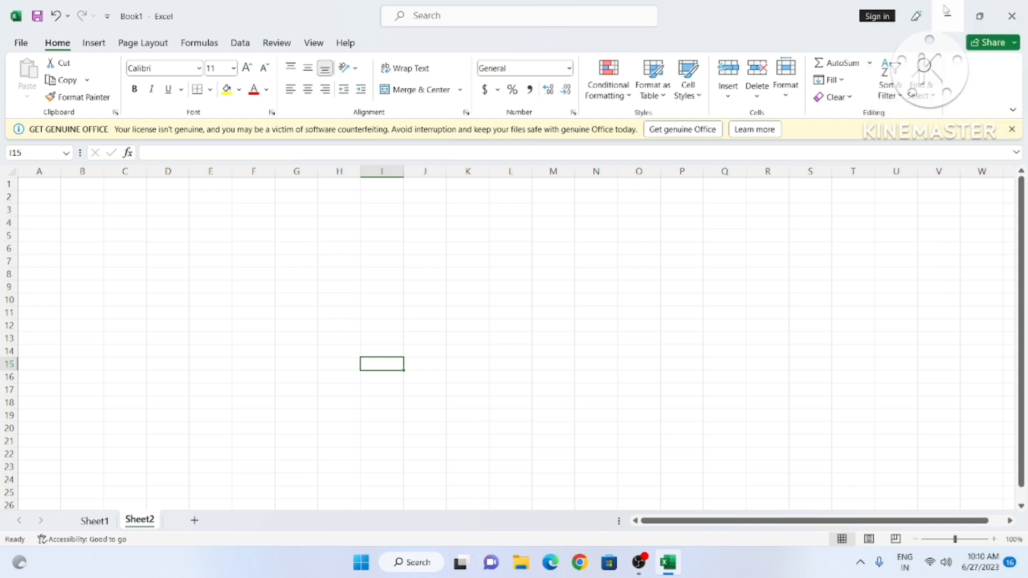
left_click(733, 274)
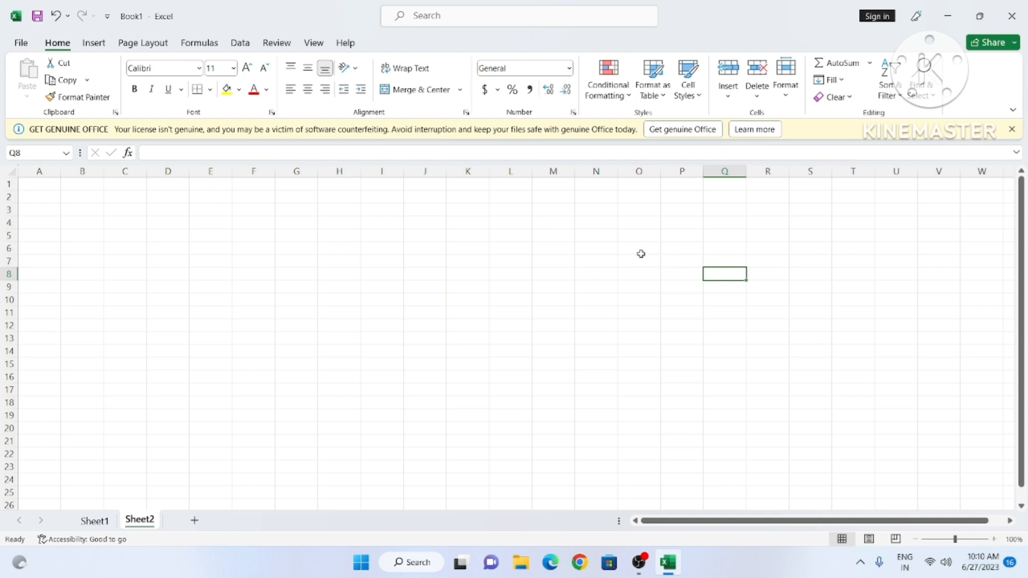
left_click(295, 309)
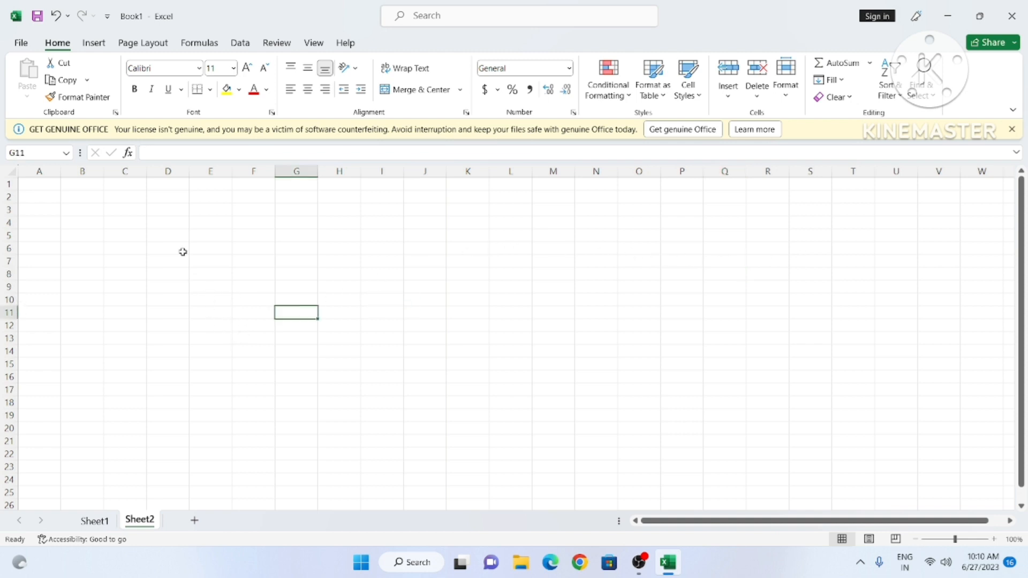
left_click(171, 225)
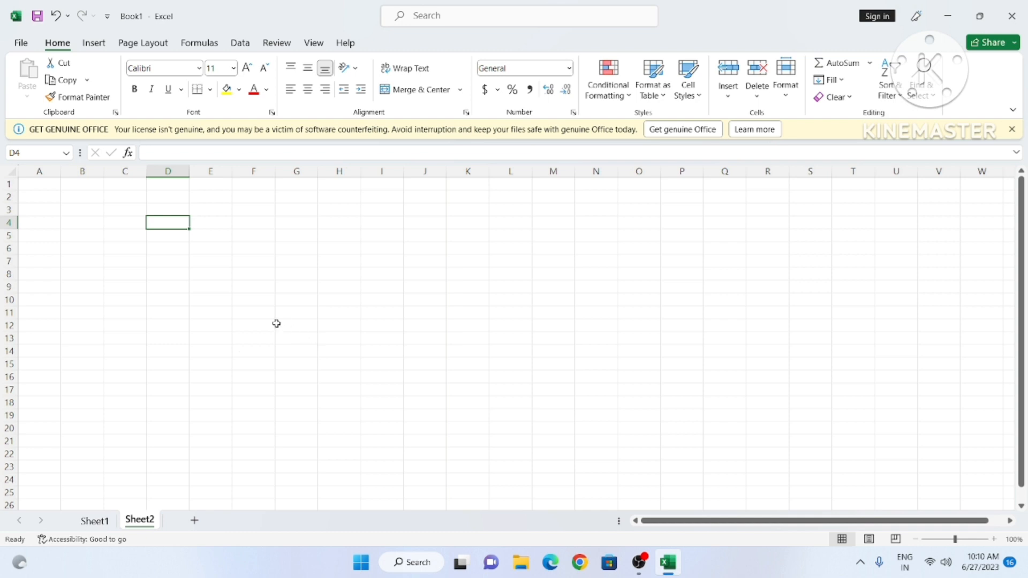
left_click(109, 233)
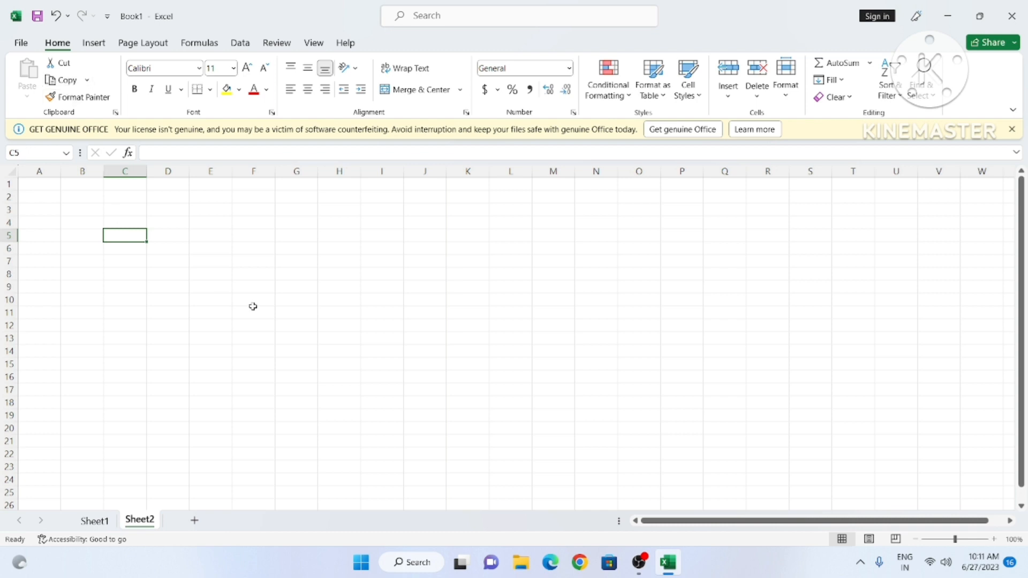
Step: Type the first person's name in A3 and the second person's name in A5
scroll(253, 306, "up", 4)
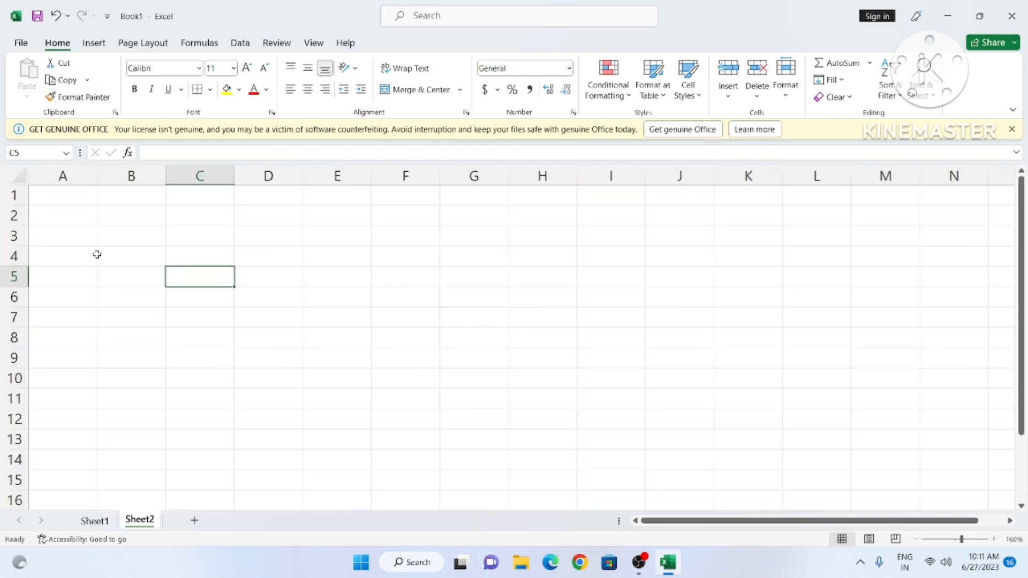
left_click(68, 237)
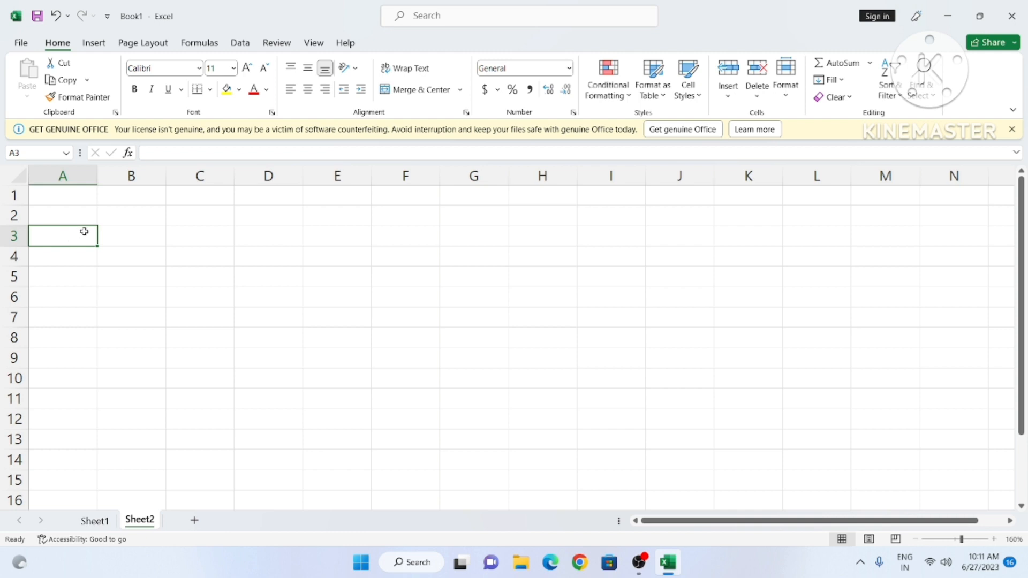
type("FAISA")
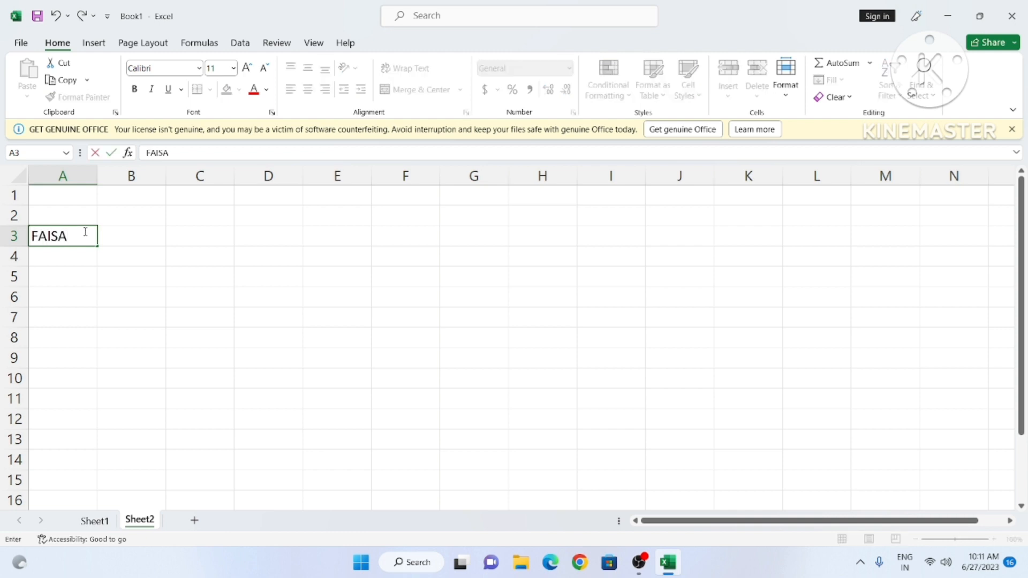
type("L")
left_click(59, 271)
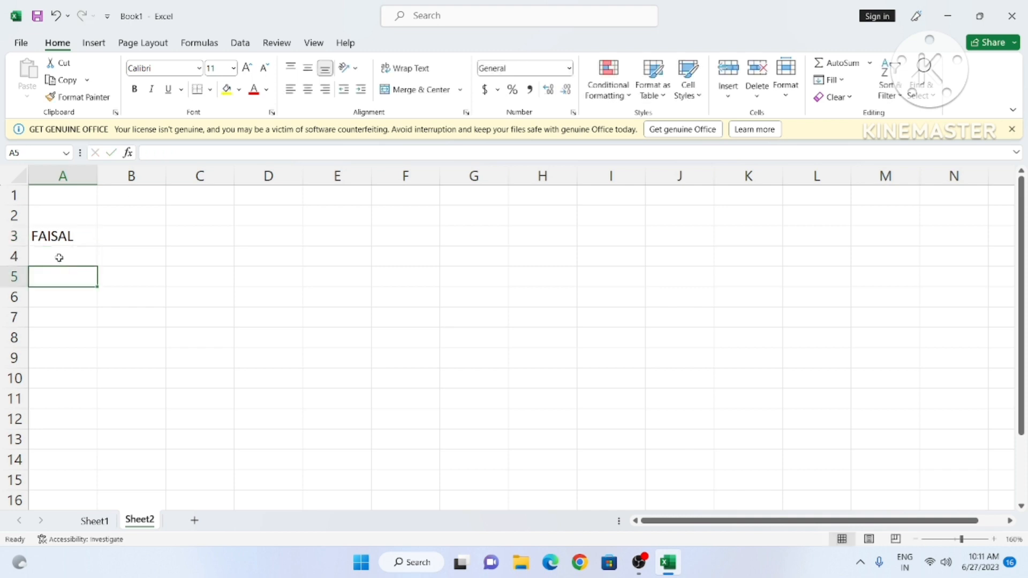
type("IQUBAL")
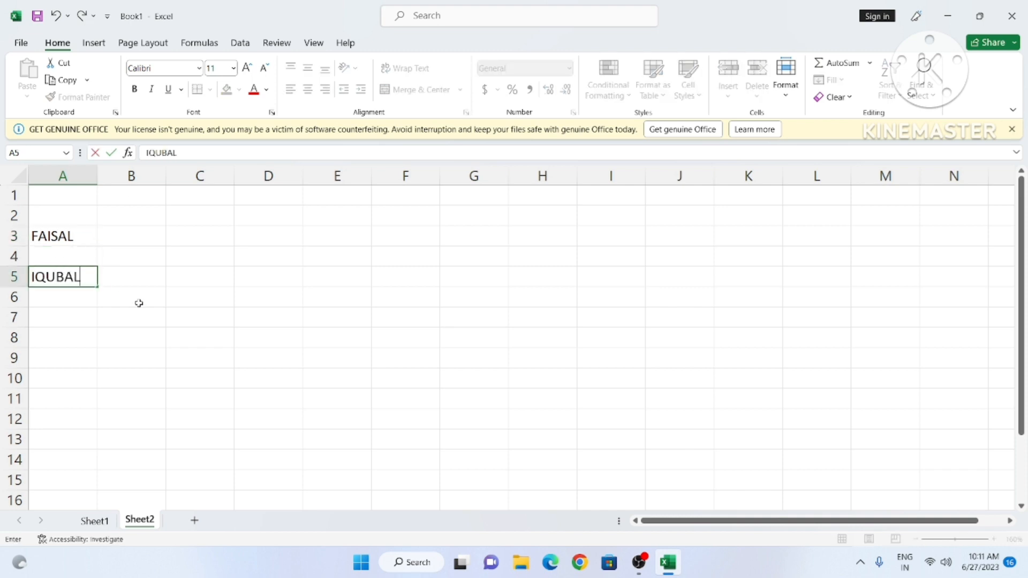
left_click(199, 358)
left_click(63, 237)
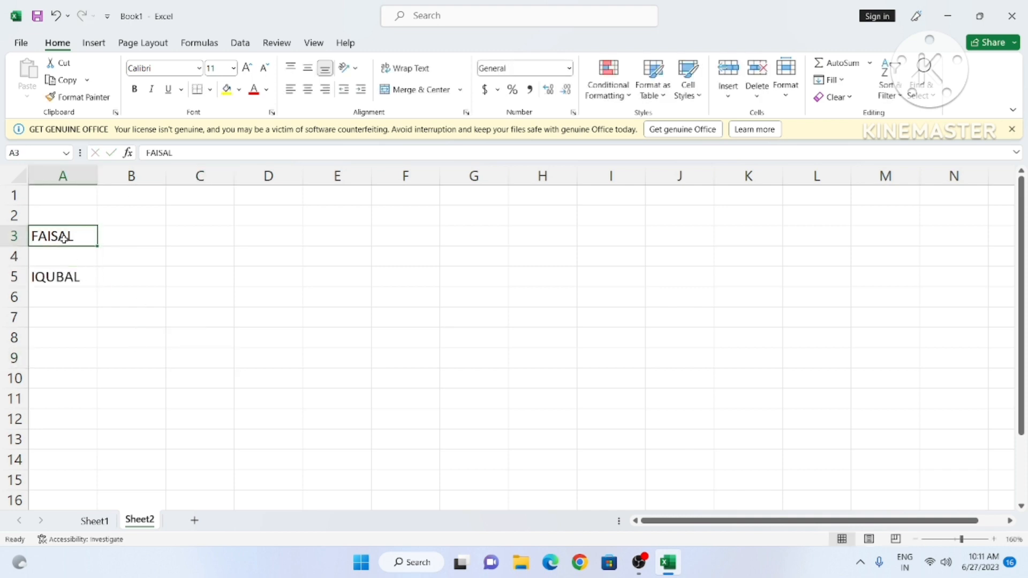
Step: Move the first name from A3 into D3
key("ctrl+c")
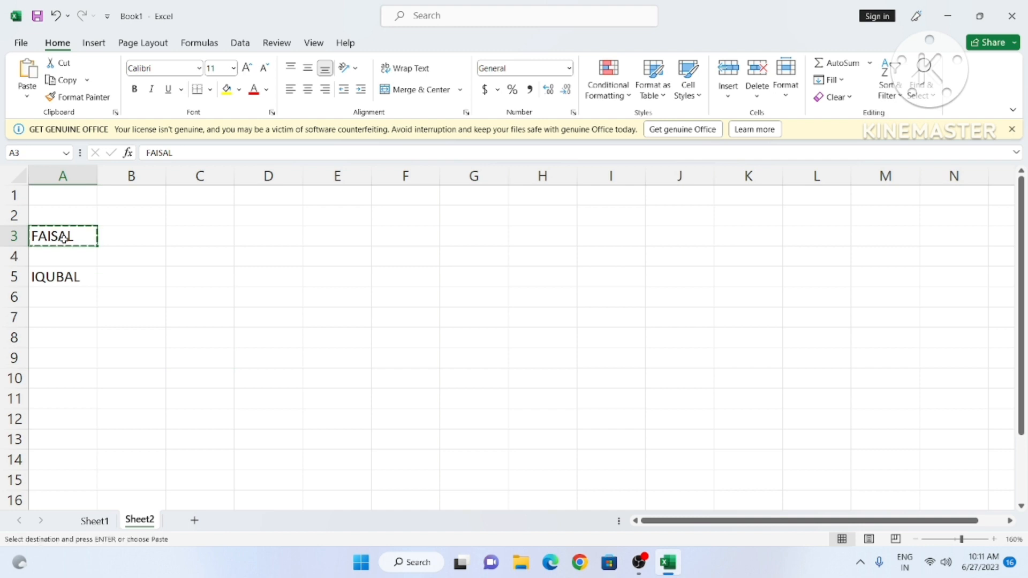
left_click(252, 238)
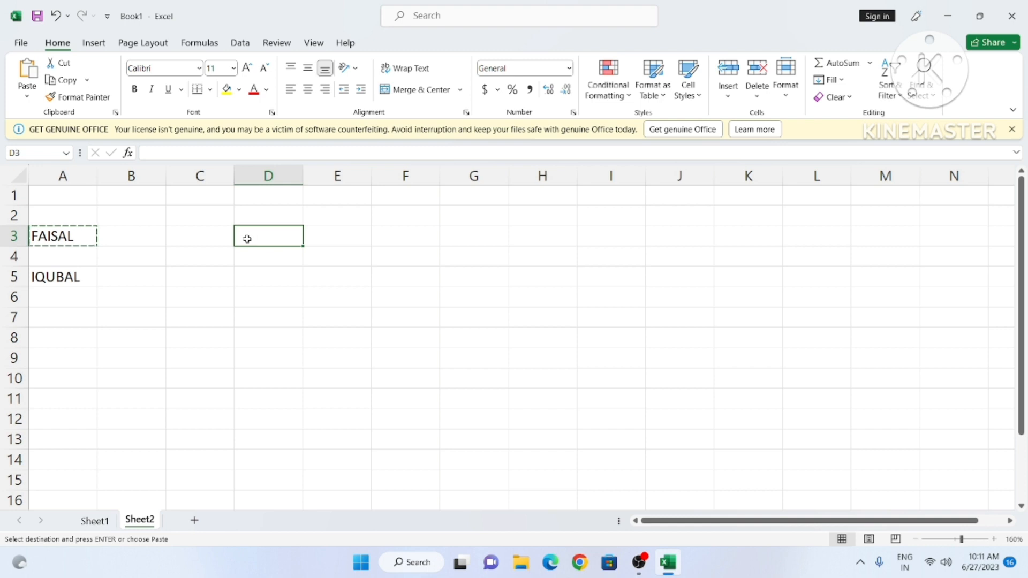
key("ctrl+v")
left_click(249, 263)
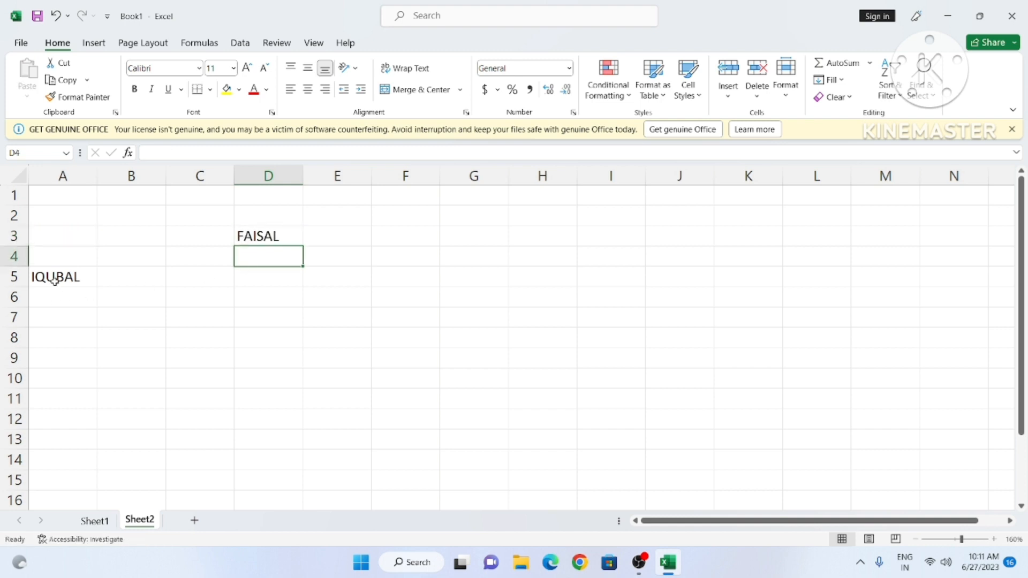
Step: Duplicate the second name from A5 into D5
left_click(55, 279)
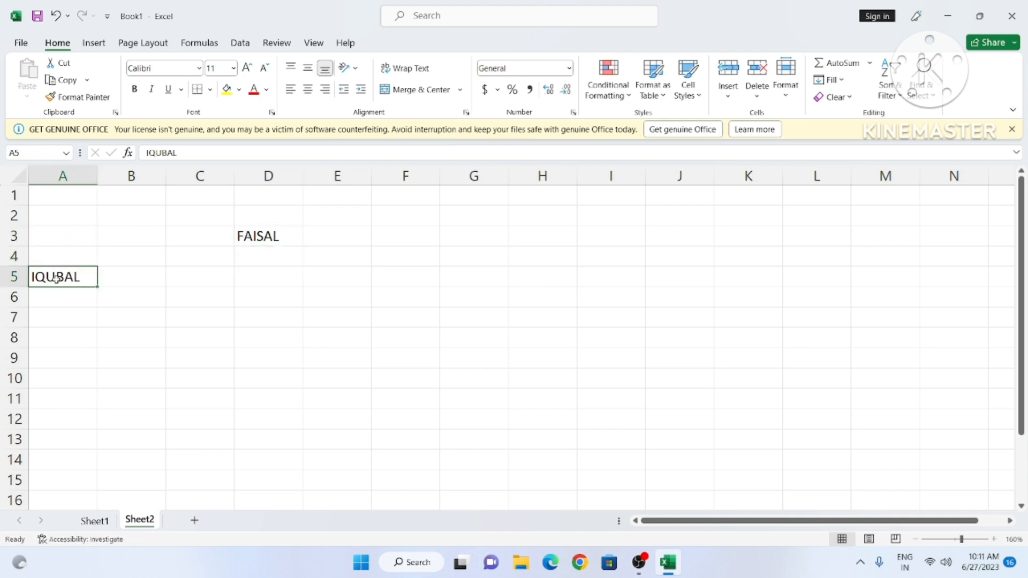
key("ctrl+x")
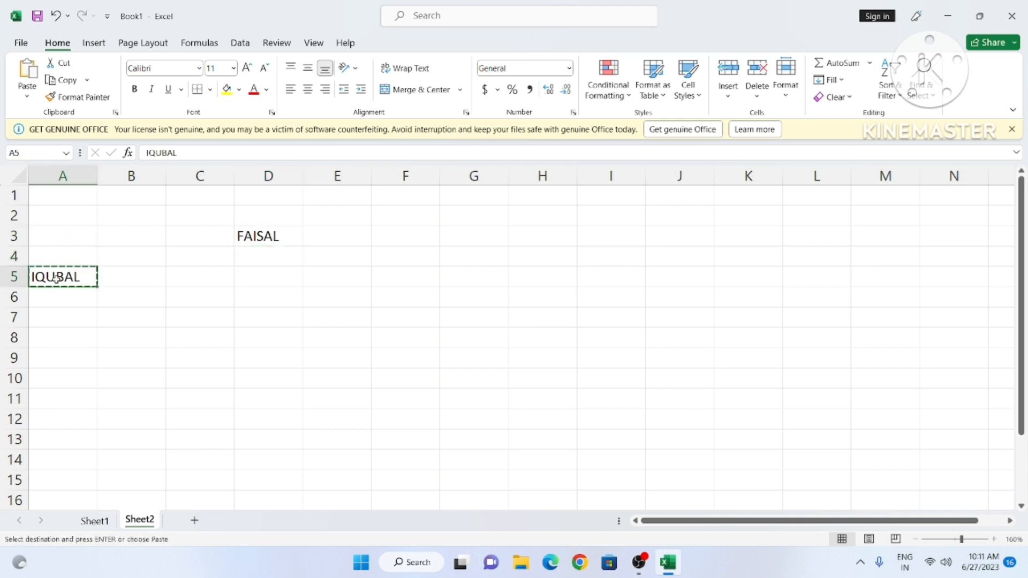
left_click(241, 278)
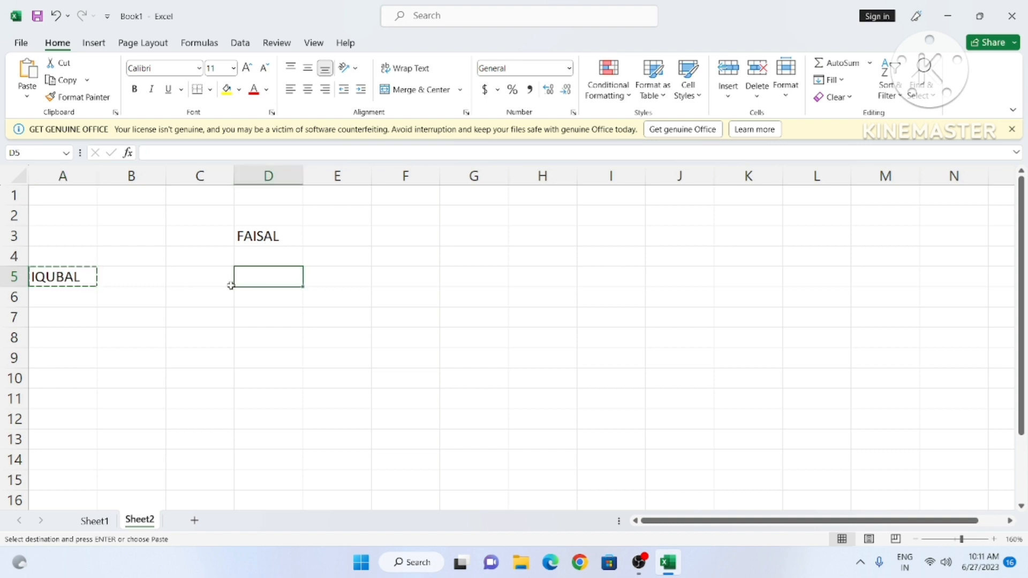
key("ctrl+v")
left_click(335, 324)
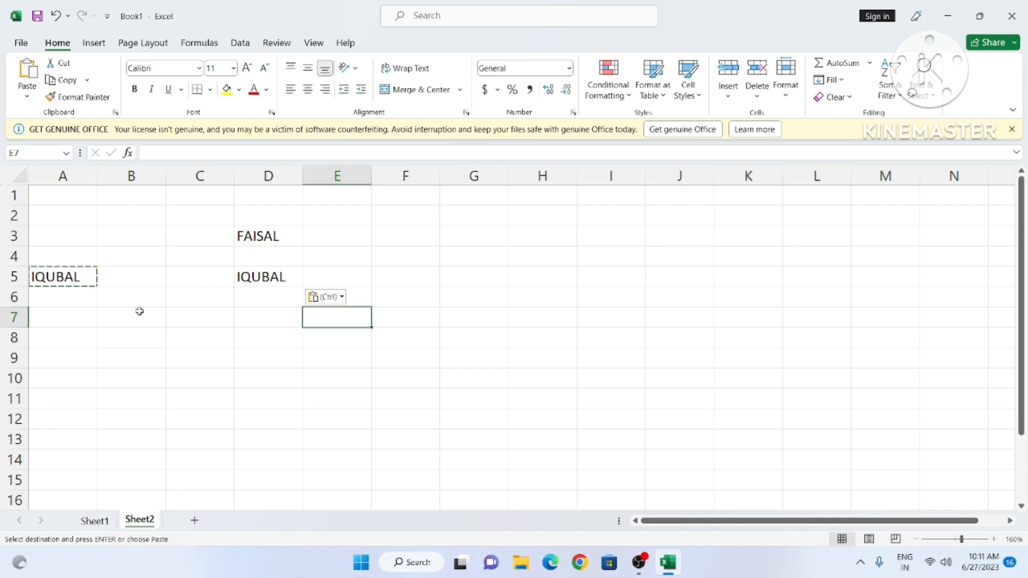
left_click(323, 236)
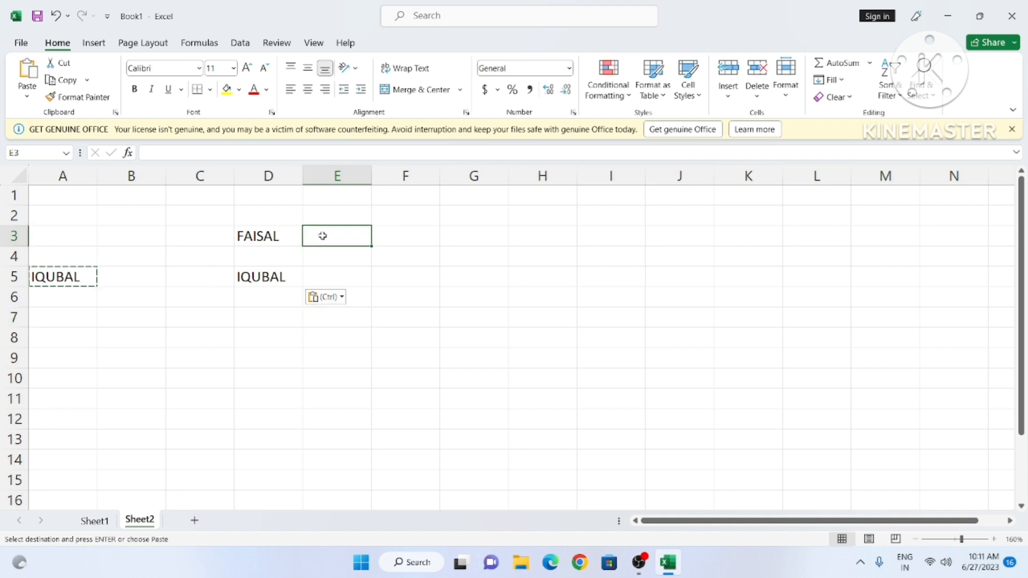
type("CTRL")
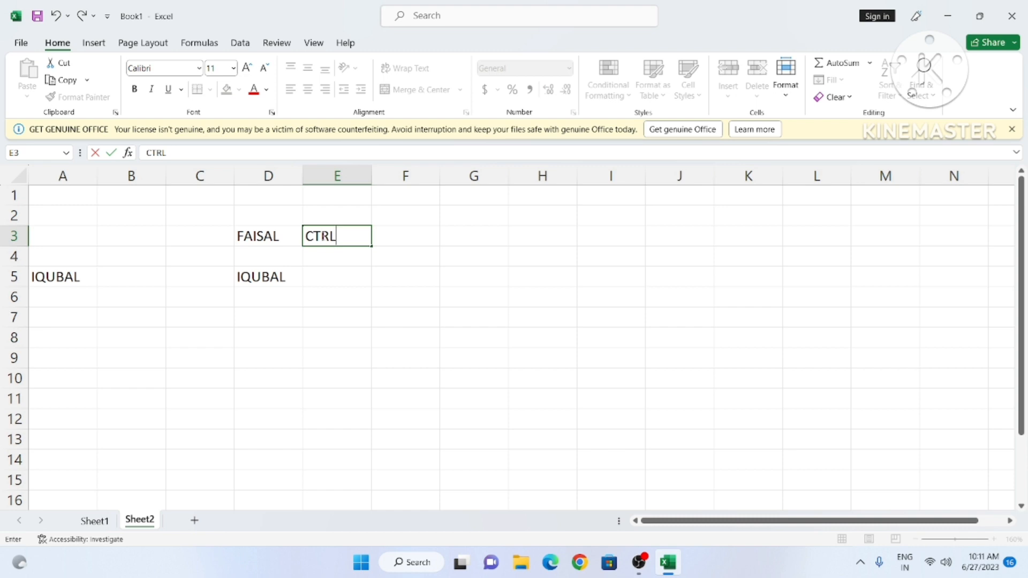
type("+X")
key("Return")
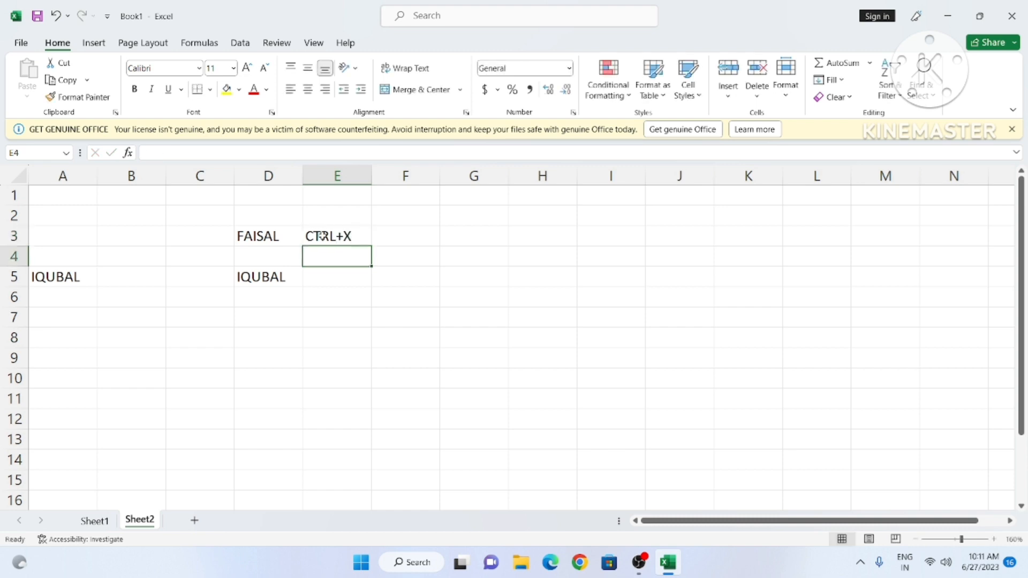
type("CTRL")
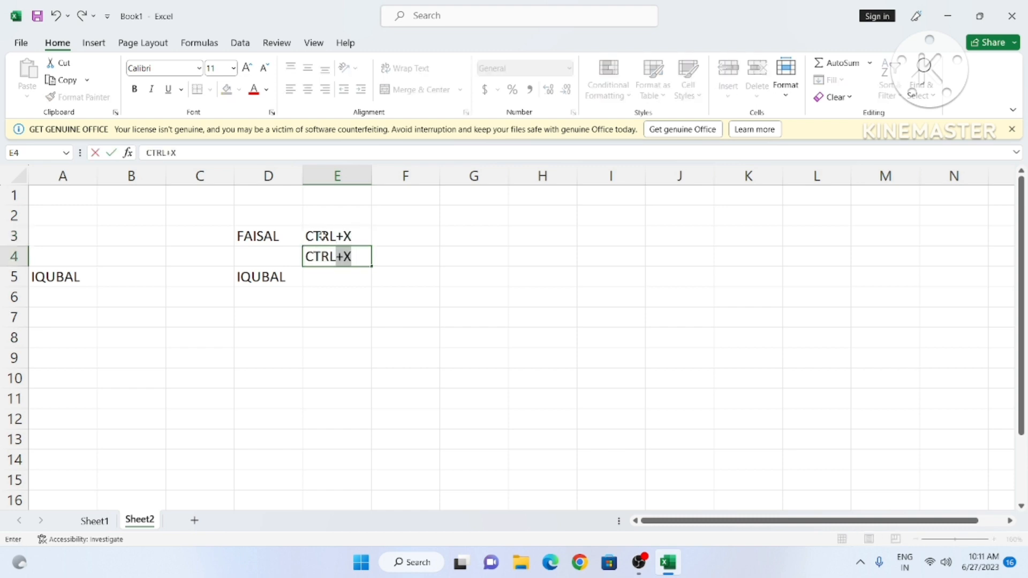
type("+C")
key("Return")
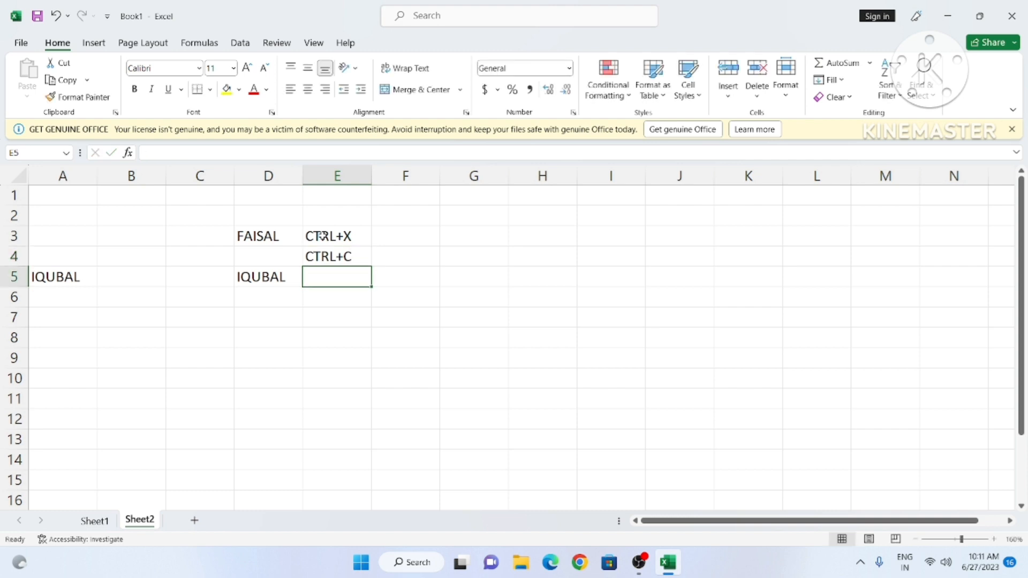
type("CTRL+")
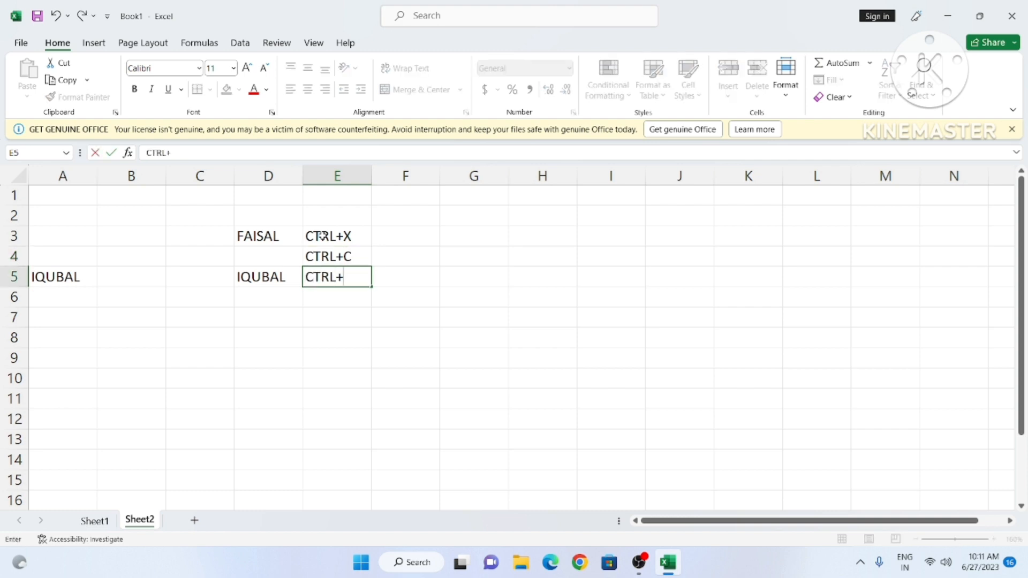
type("V")
key("Return")
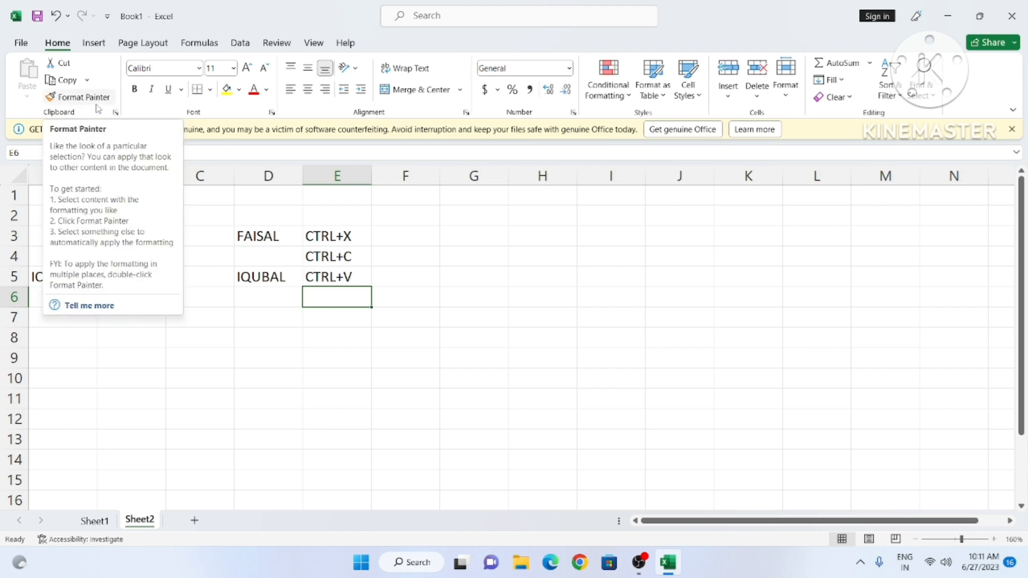
key("Right")
key("Right")
key("Right")
key("Right")
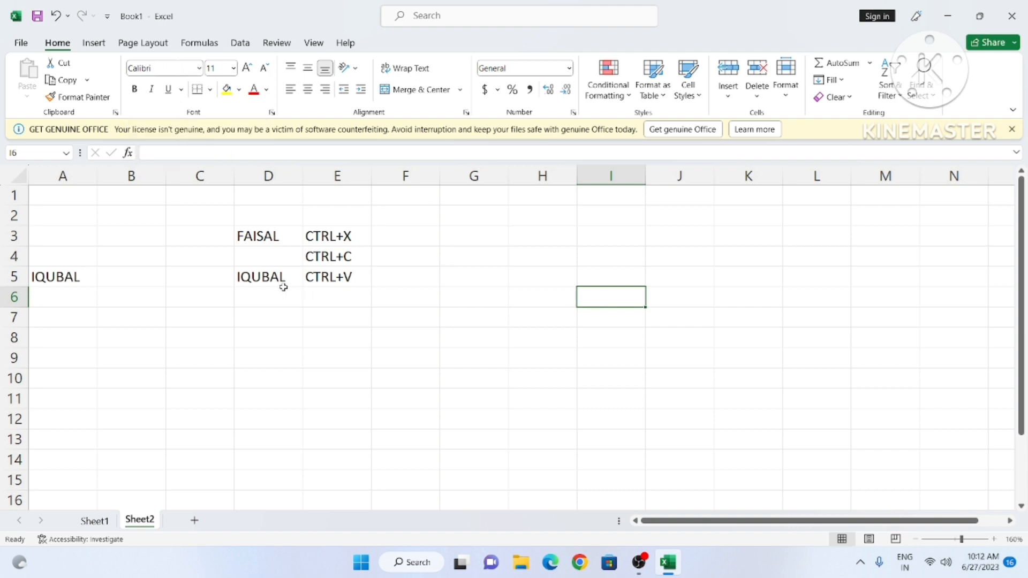
Step: Browse the font list keeping Calibri, then make the name in D5 bold
left_click(264, 278)
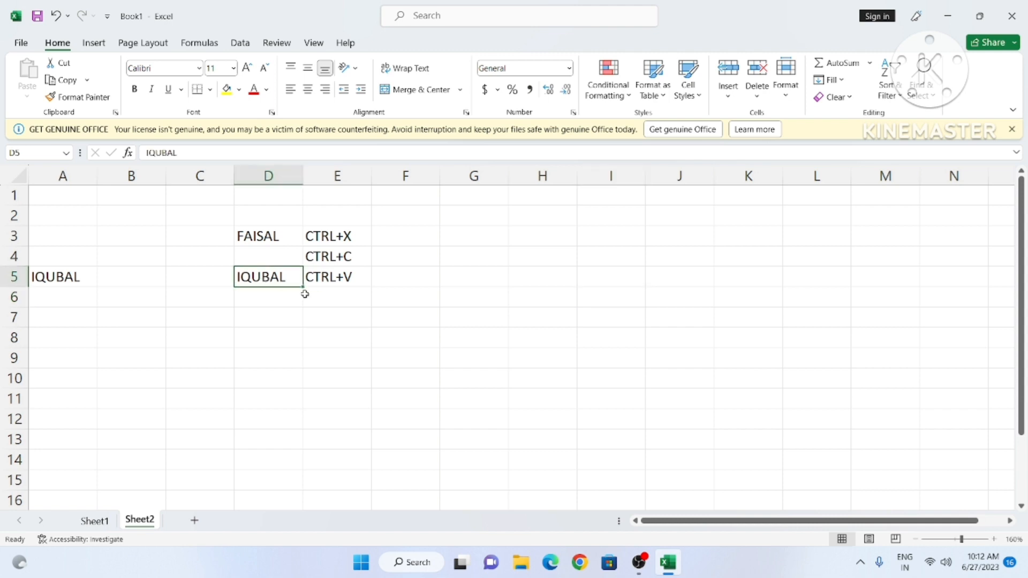
scroll(304, 294, "up", 3)
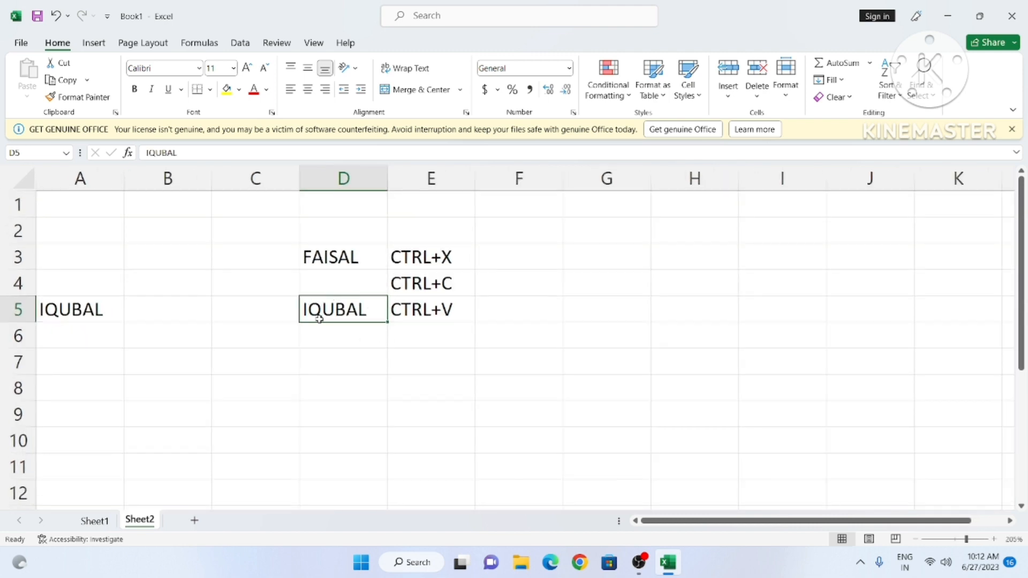
left_click(199, 68)
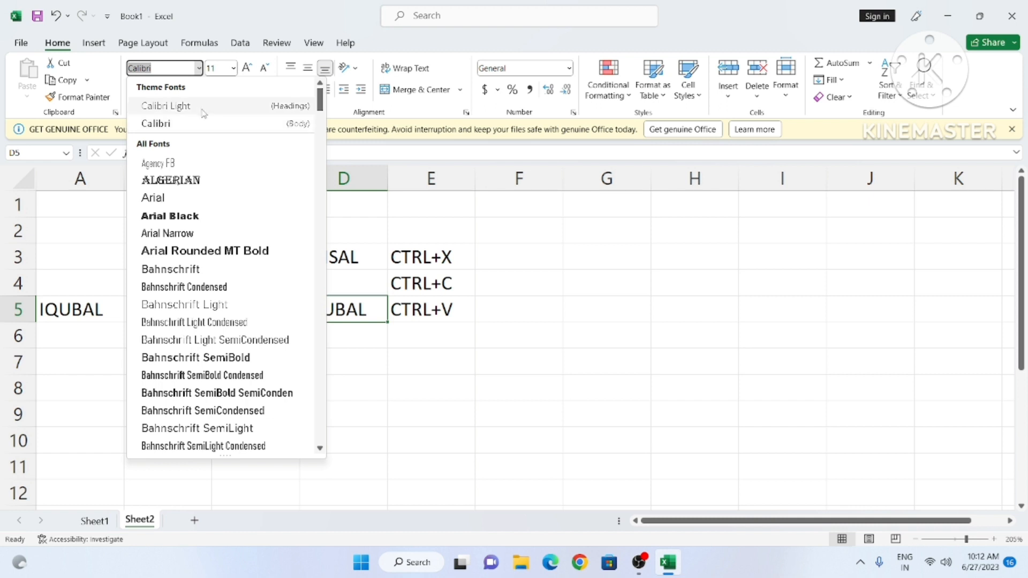
key("Escape")
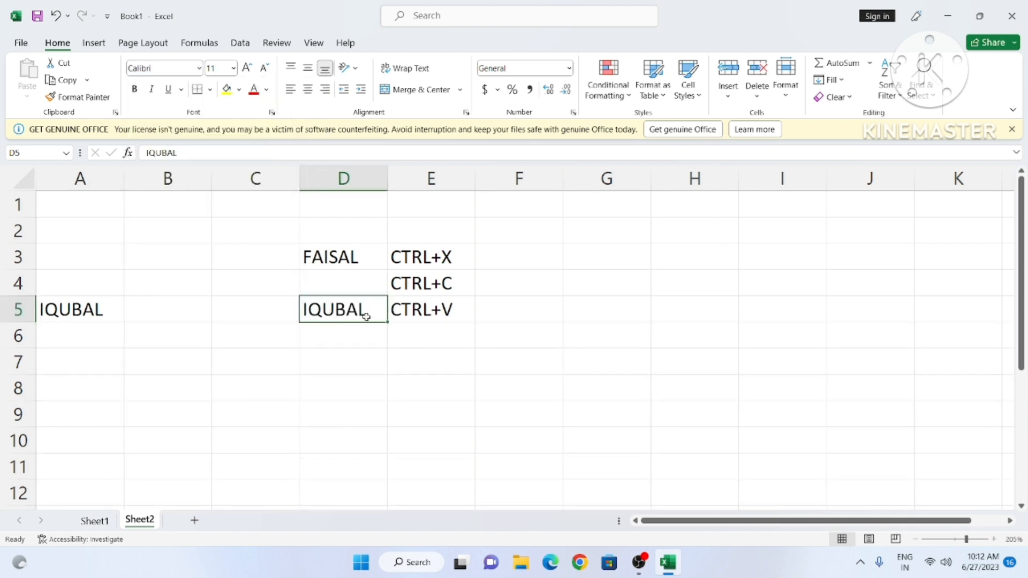
scroll(461, 377, "up", 5)
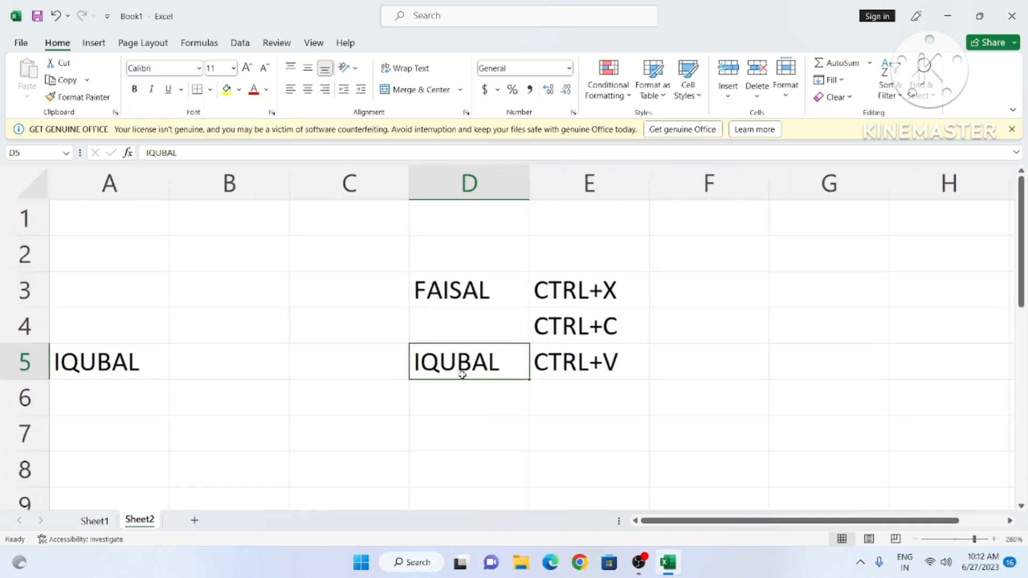
left_click(199, 68)
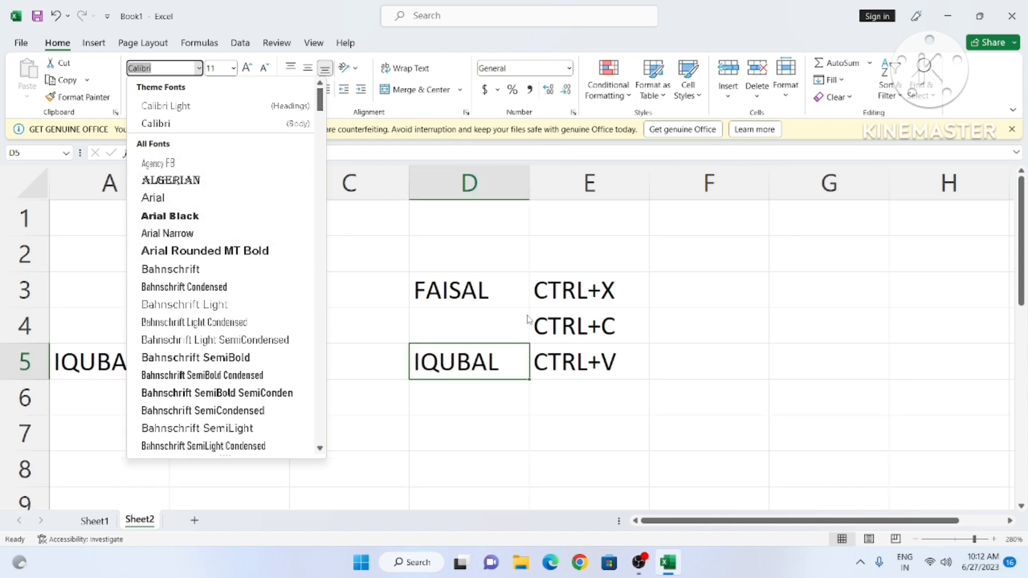
key("Escape")
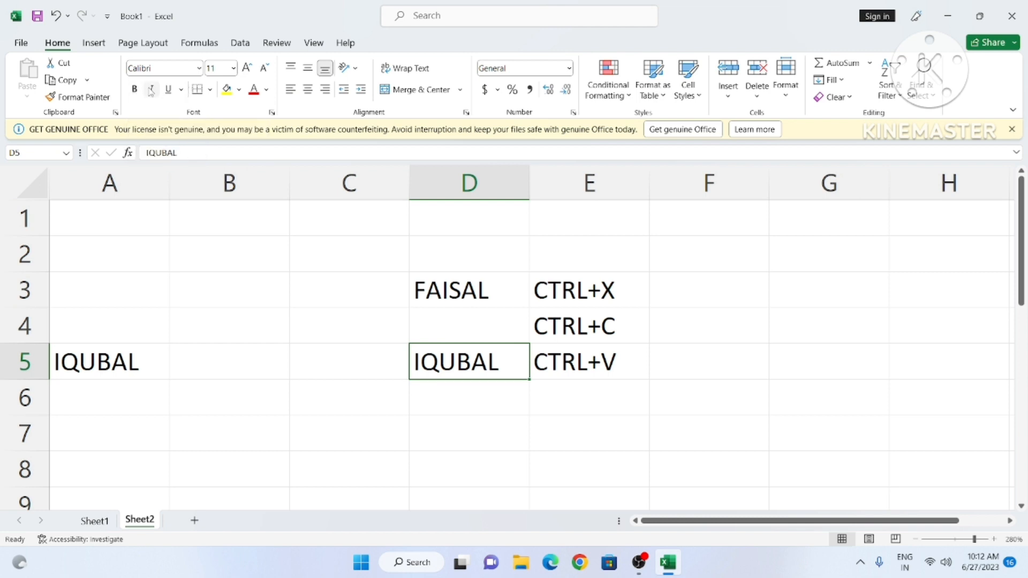
left_click(495, 396)
left_click(470, 360)
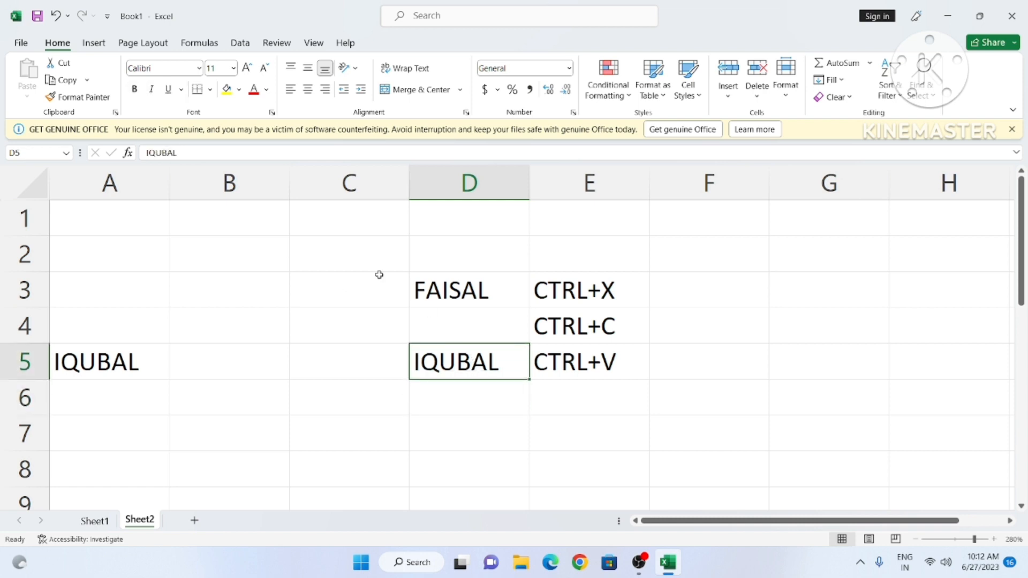
left_click(136, 89)
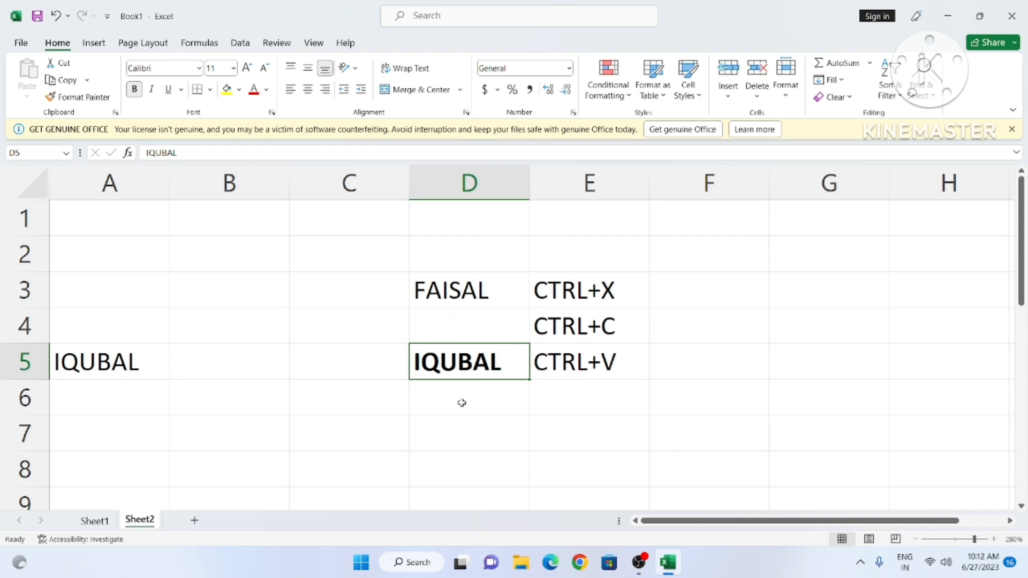
Step: Italicise the name in D3 and underline the name in A5
left_click(454, 299)
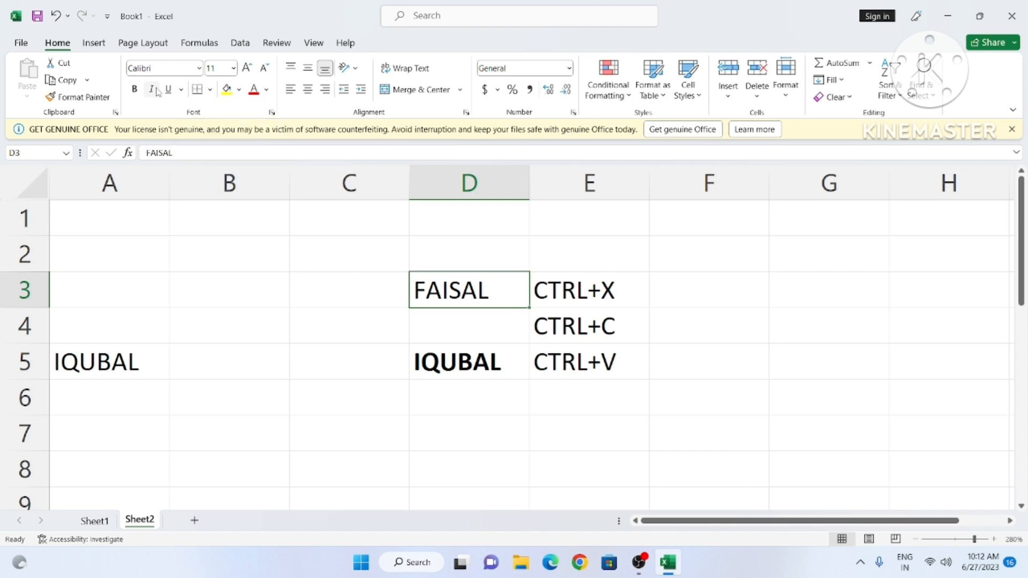
left_click(153, 90)
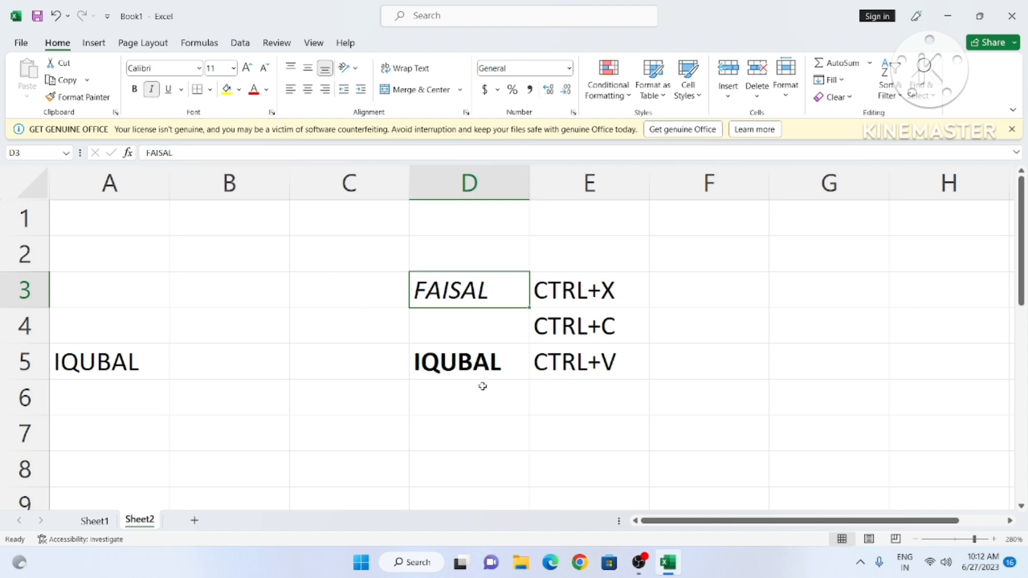
left_click(105, 360)
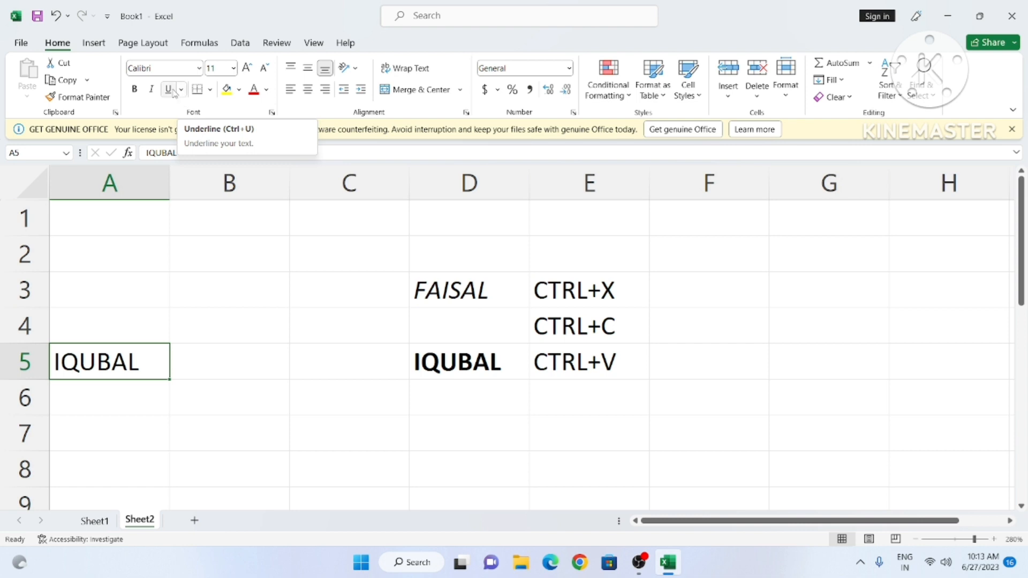
left_click(173, 91)
left_click(270, 350)
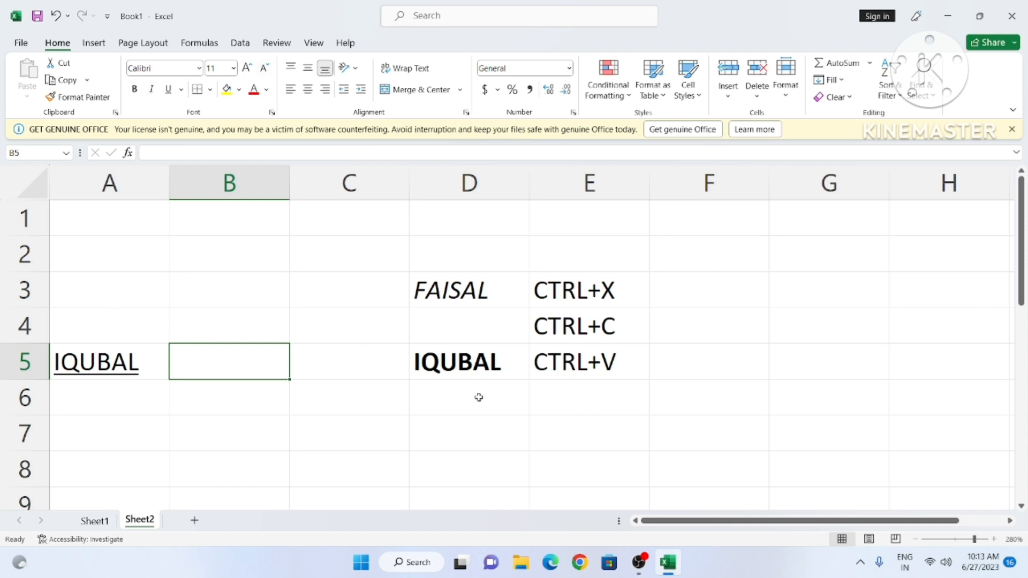
left_click(471, 372)
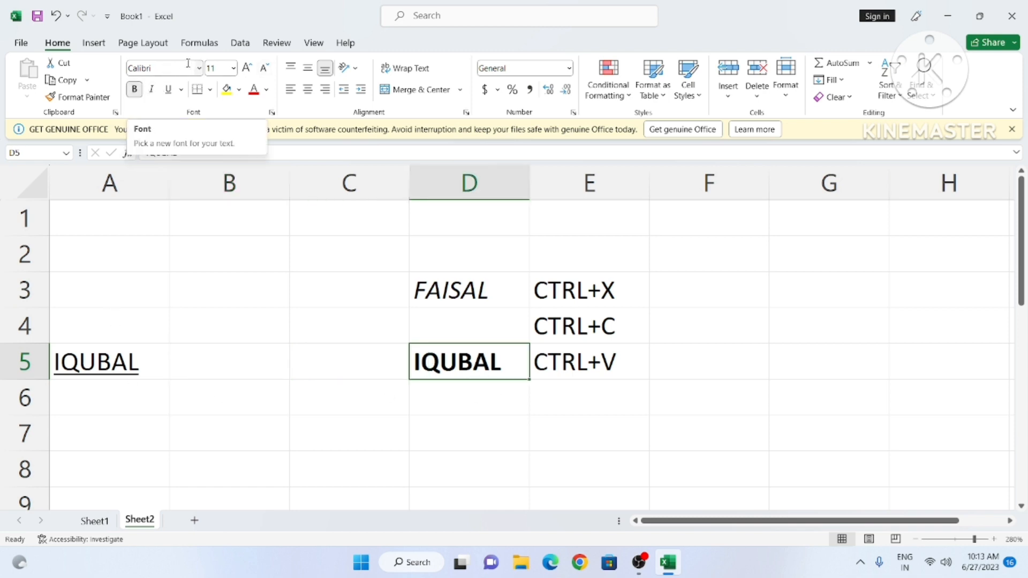
Step: Set D5's font size to 9, step it up three sizes, then down four to 8
left_click(234, 71)
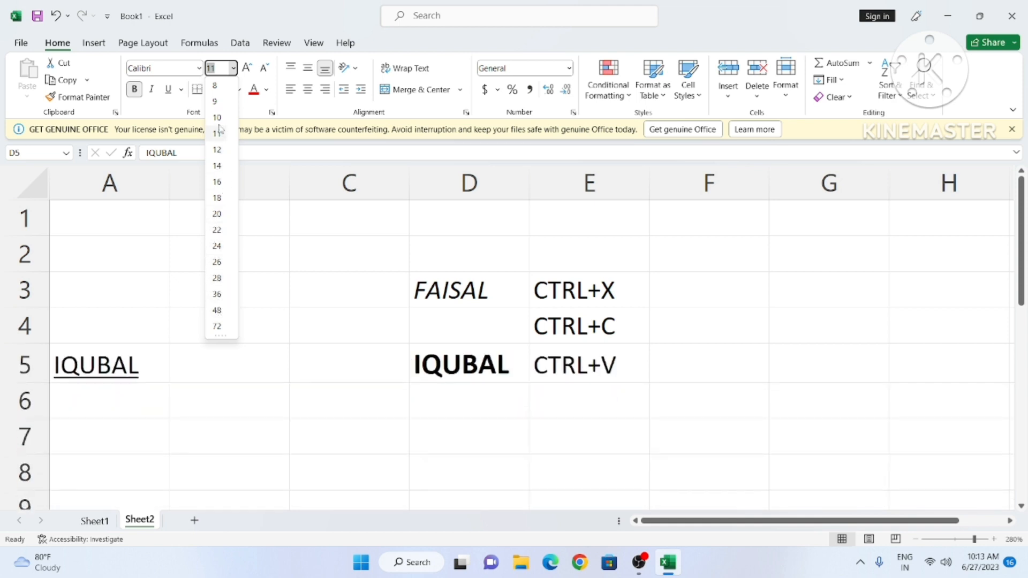
left_click(217, 101)
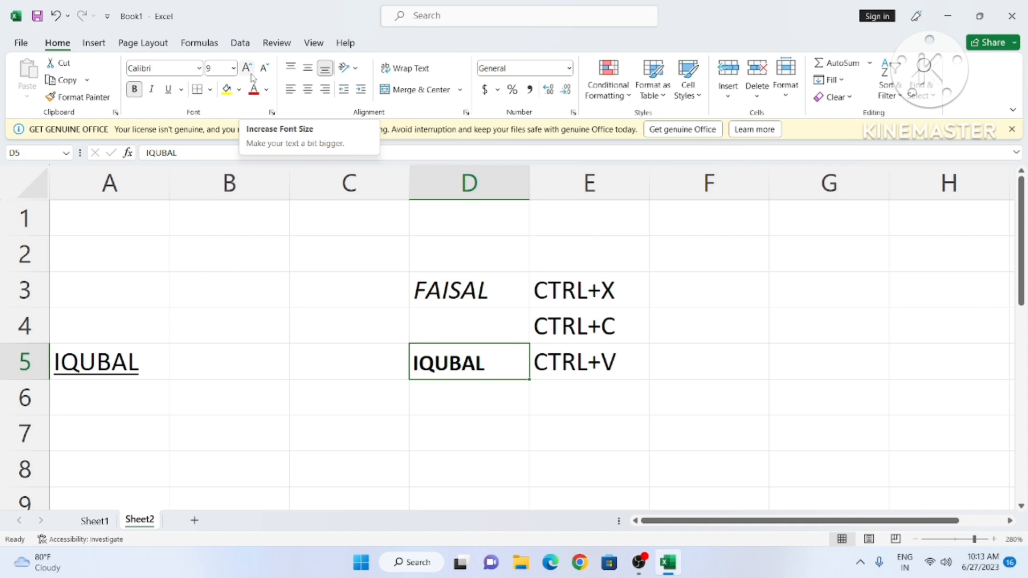
left_click(251, 75)
left_click(251, 75)
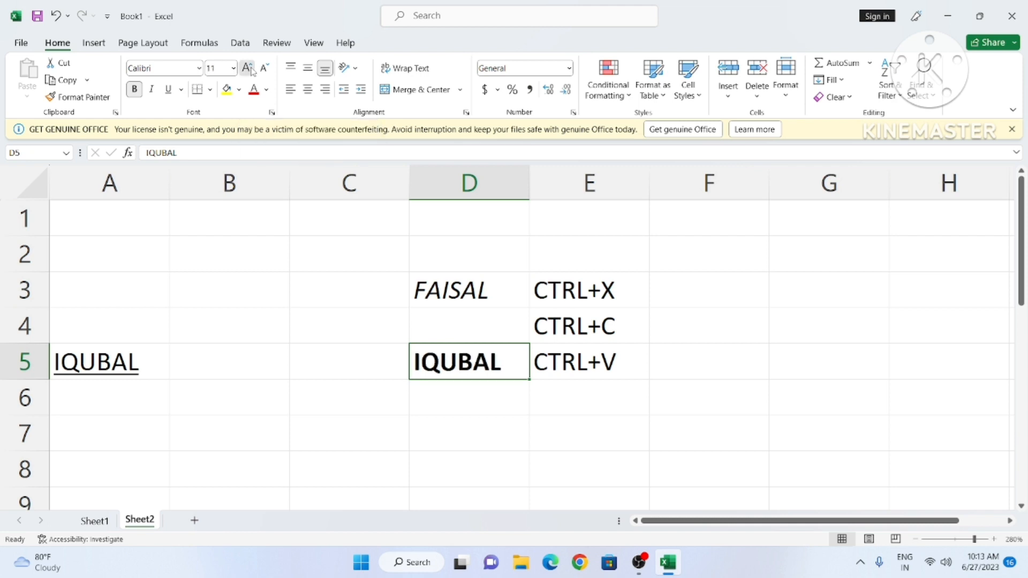
left_click(253, 75)
left_click(254, 75)
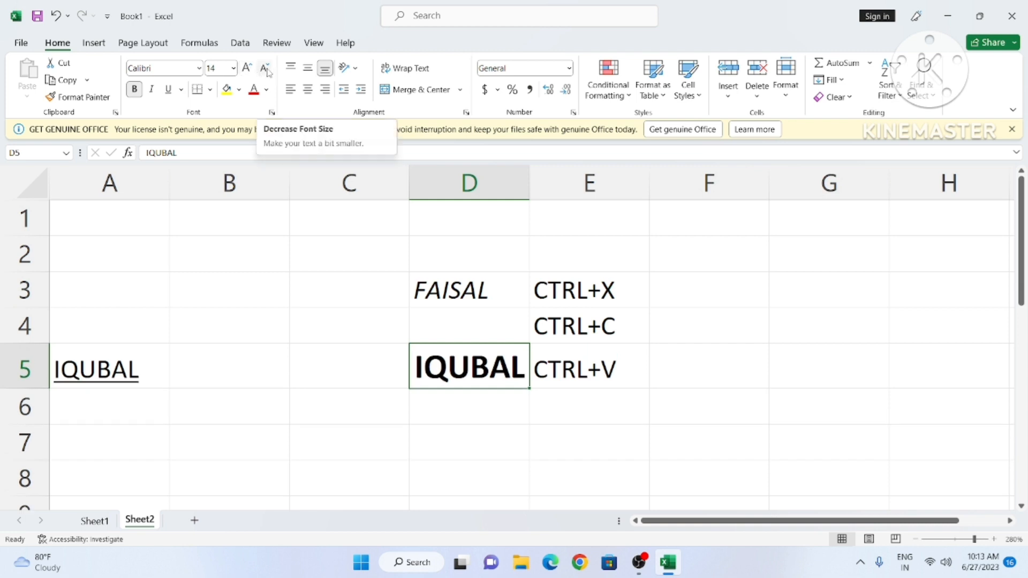
left_click(265, 69)
left_click(265, 69)
left_click(264, 70)
left_click(265, 70)
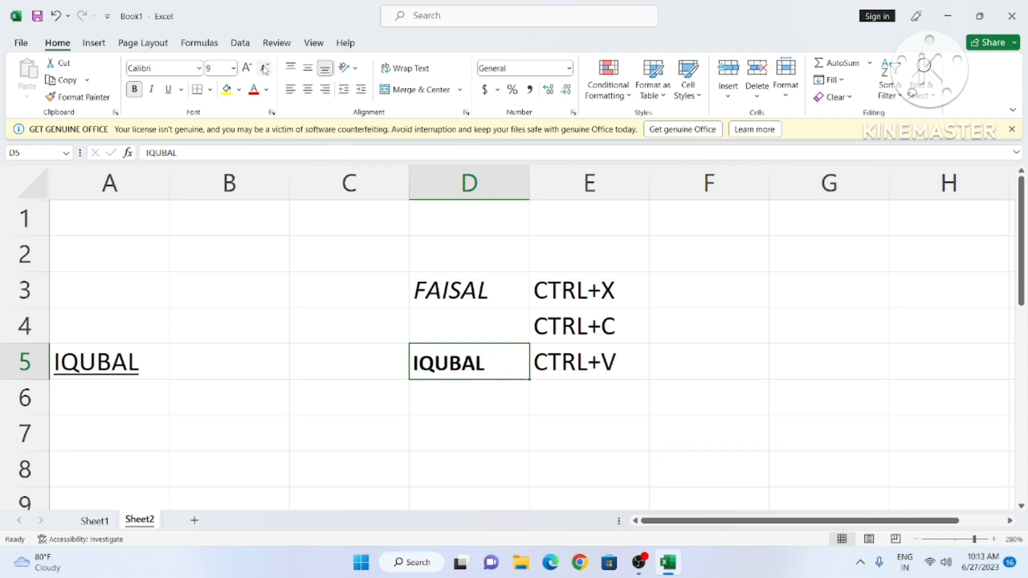
left_click(265, 69)
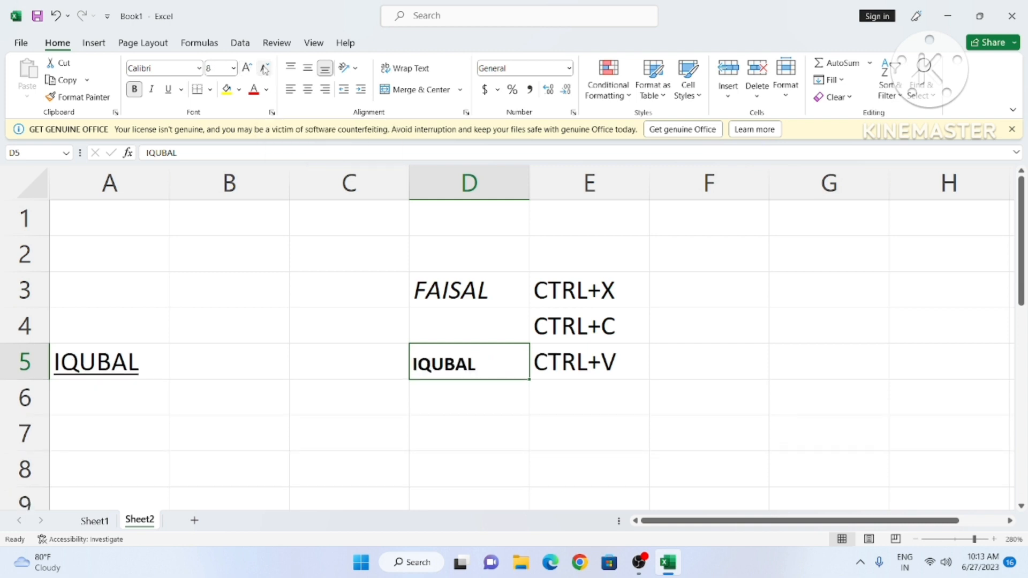
Step: Add a bottom border and a top border to cell D5
left_click(211, 91)
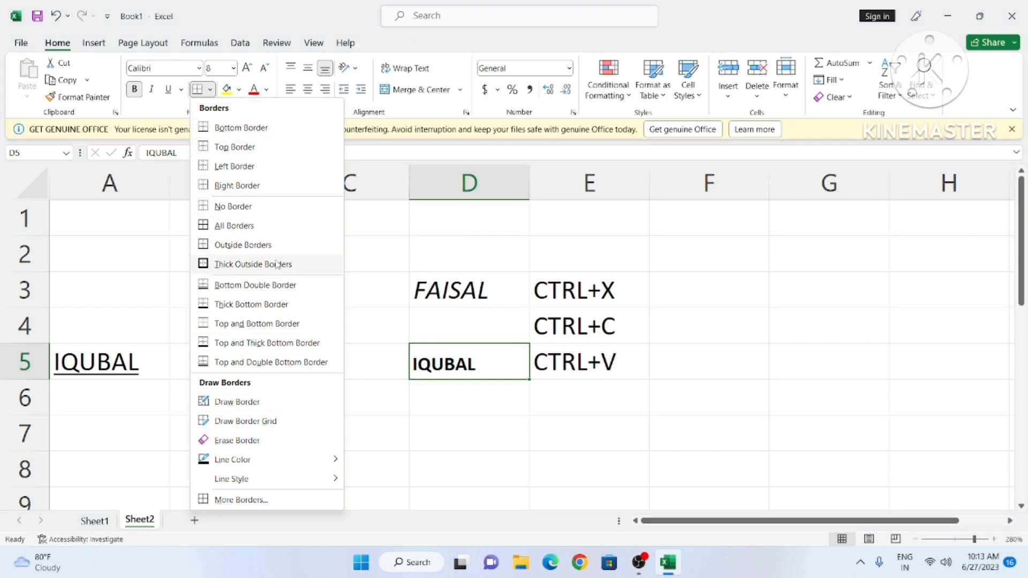
left_click(401, 300)
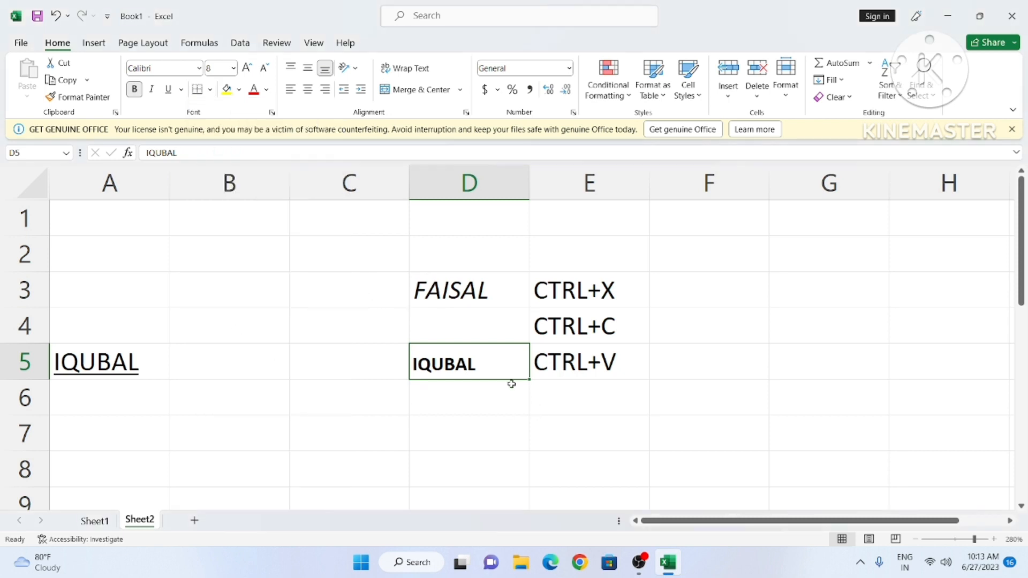
left_click(211, 91)
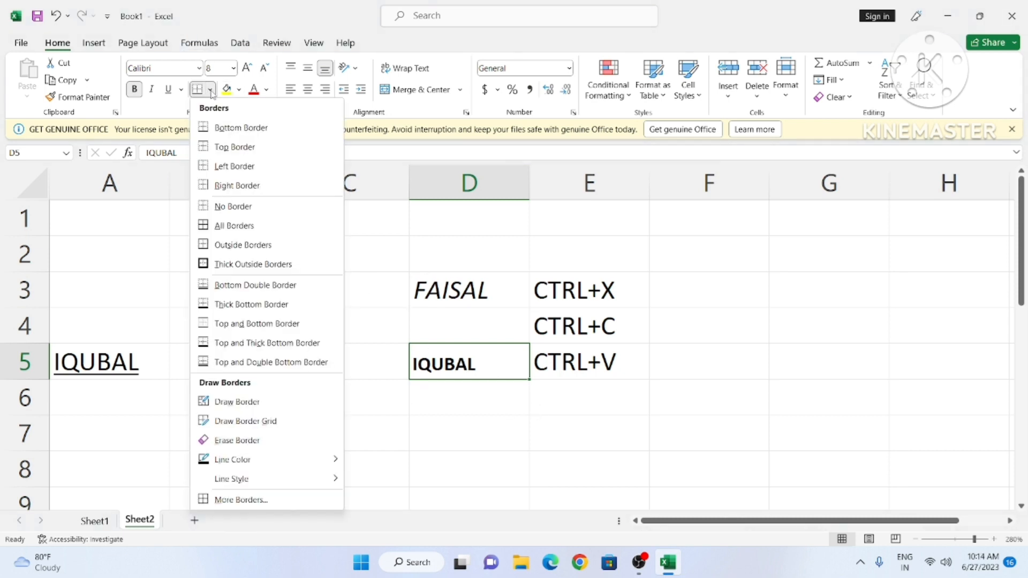
left_click(236, 130)
left_click(487, 422)
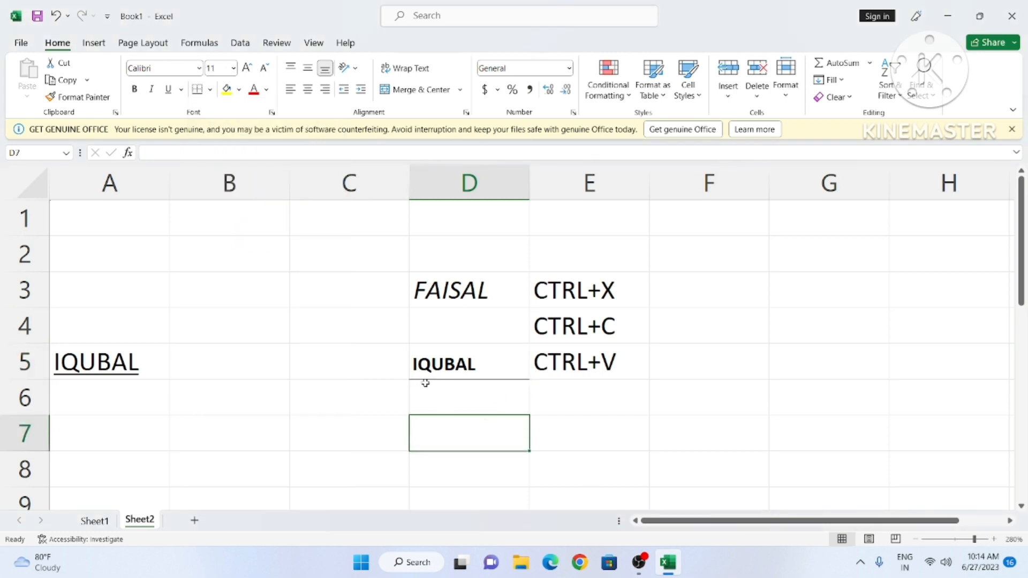
left_click(448, 371)
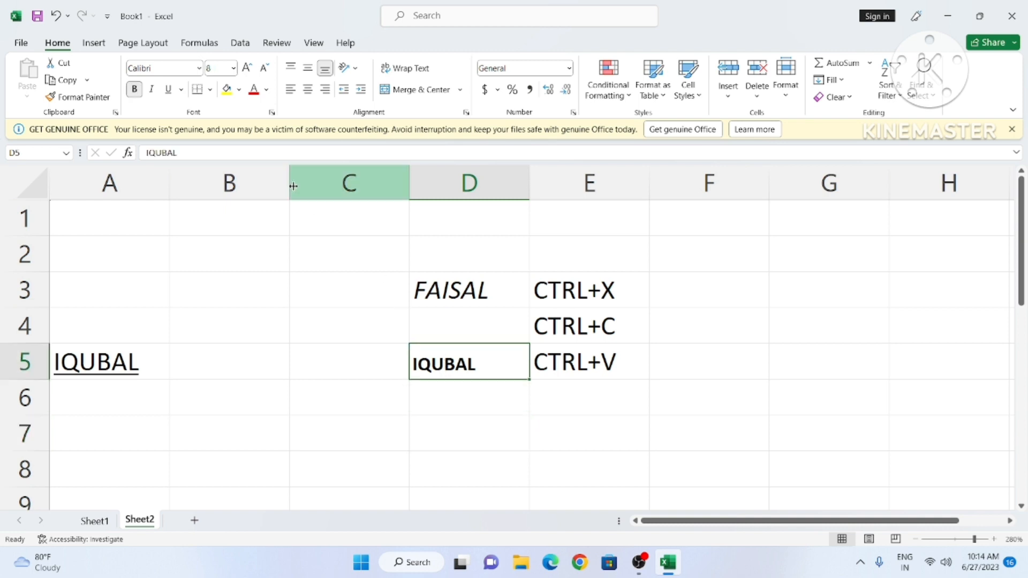
left_click(210, 90)
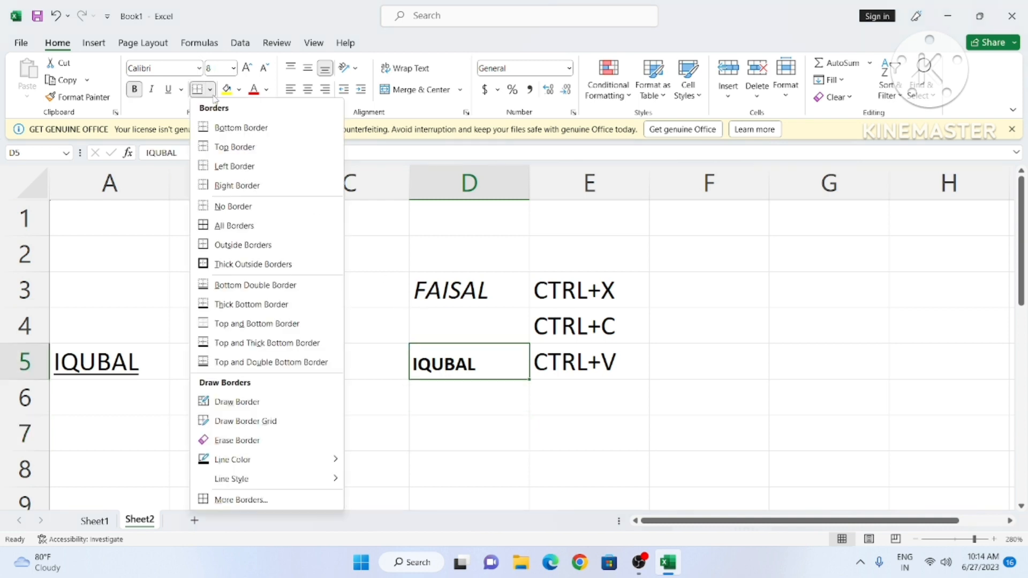
left_click(235, 148)
left_click(423, 442)
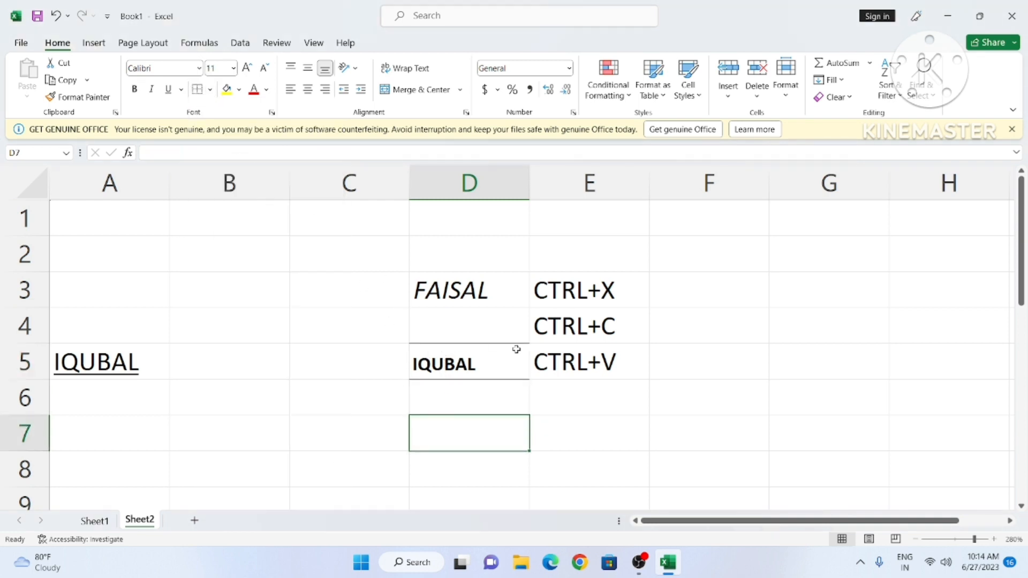
Step: Add a left border and a right border to cell D5
left_click(454, 352)
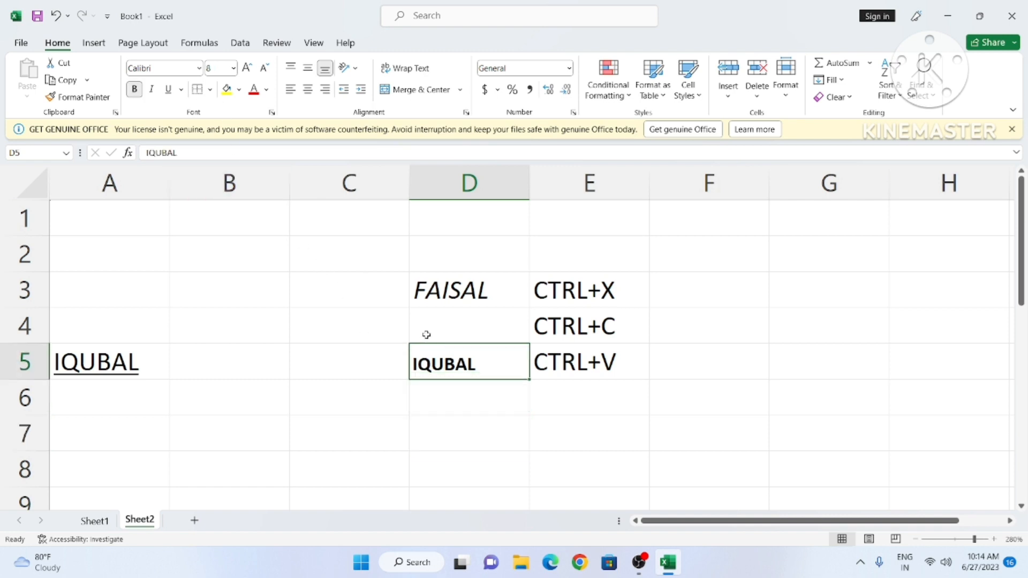
left_click(208, 90)
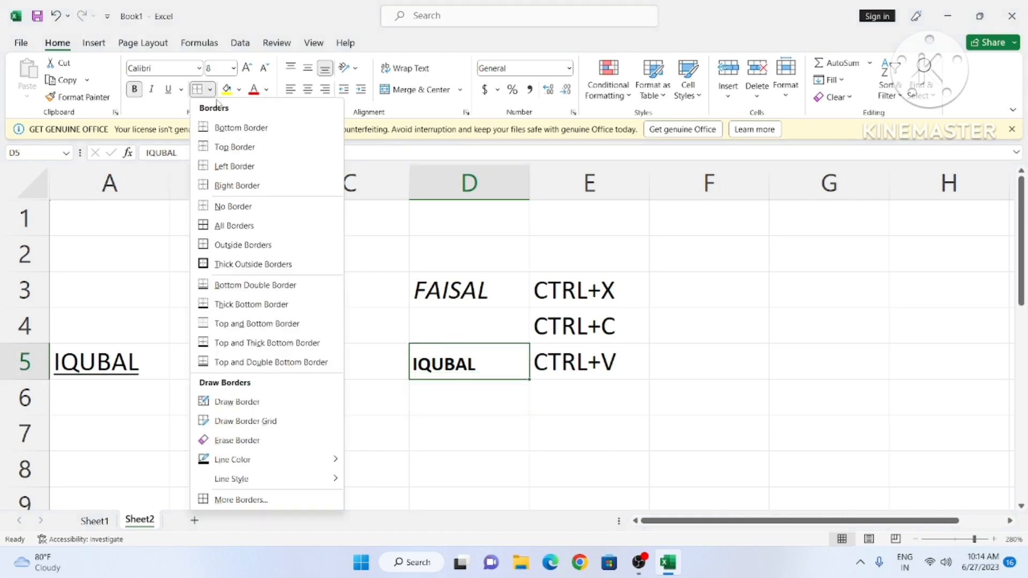
left_click(221, 166)
left_click(467, 457)
left_click(453, 366)
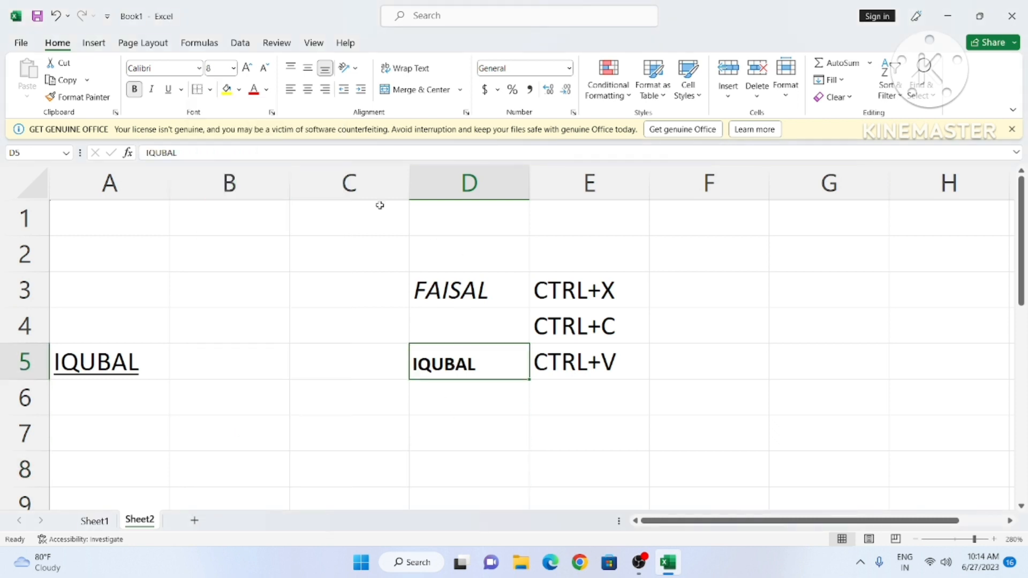
left_click(210, 90)
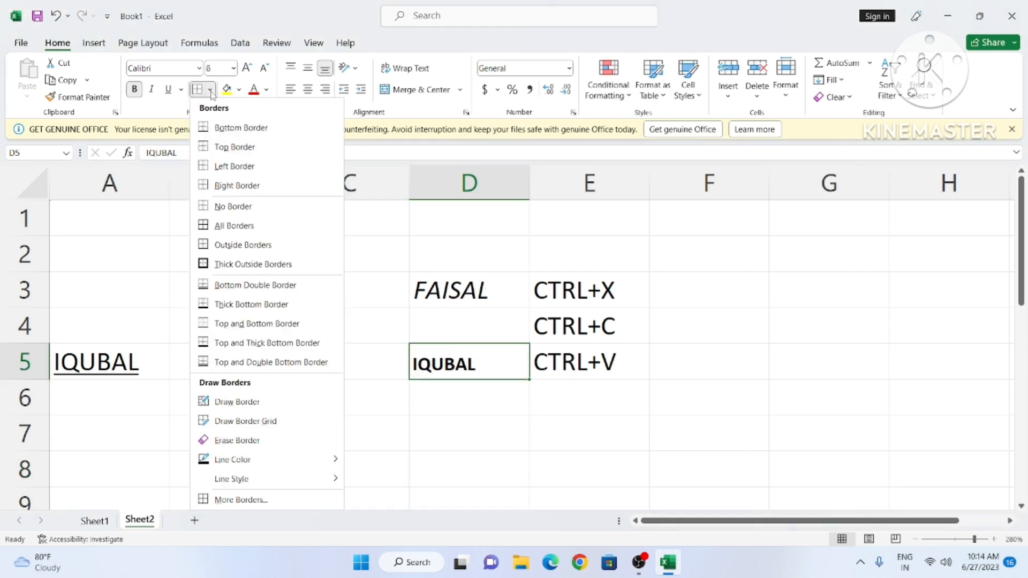
left_click(236, 185)
left_click(459, 423)
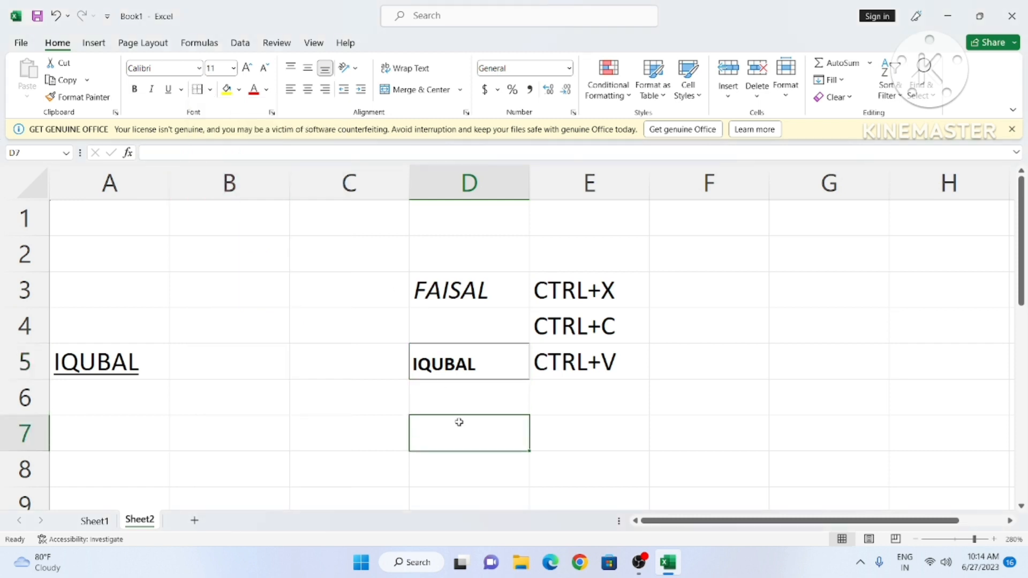
Step: Draw red border lines along D3:D4 and B2:C2, then undo them
left_click(440, 296)
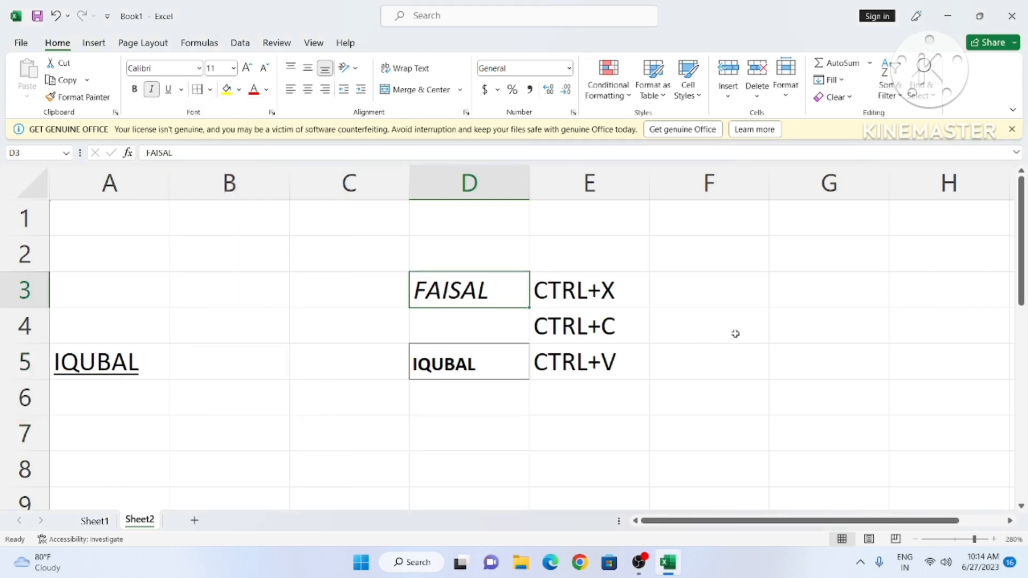
left_click(210, 90)
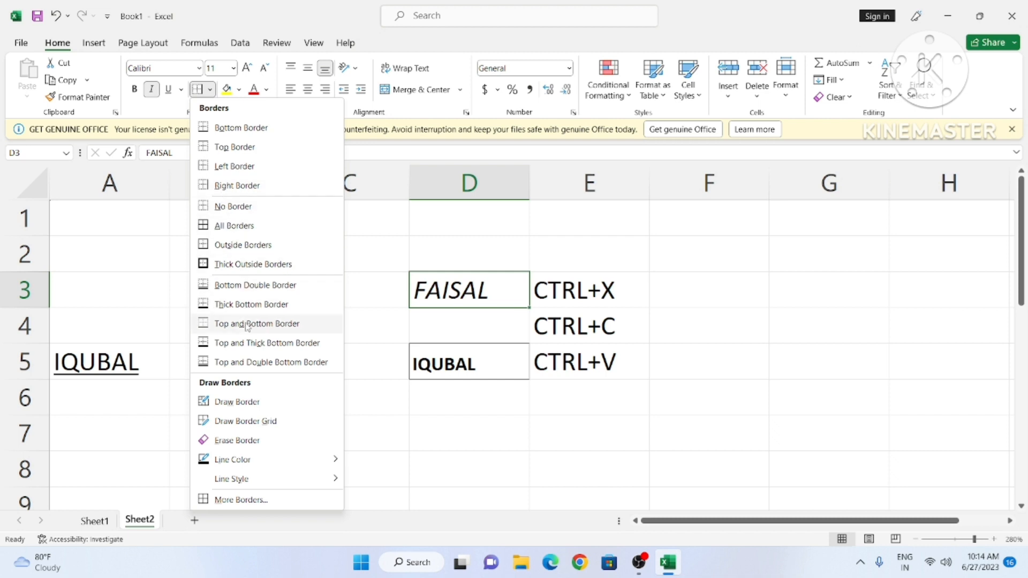
mouse_move(297, 471)
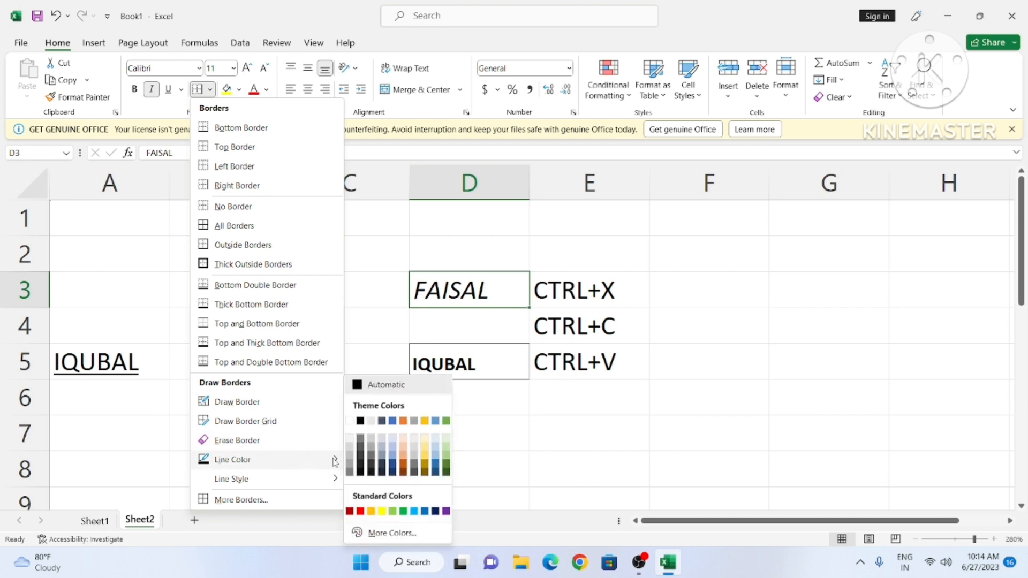
left_click(362, 514)
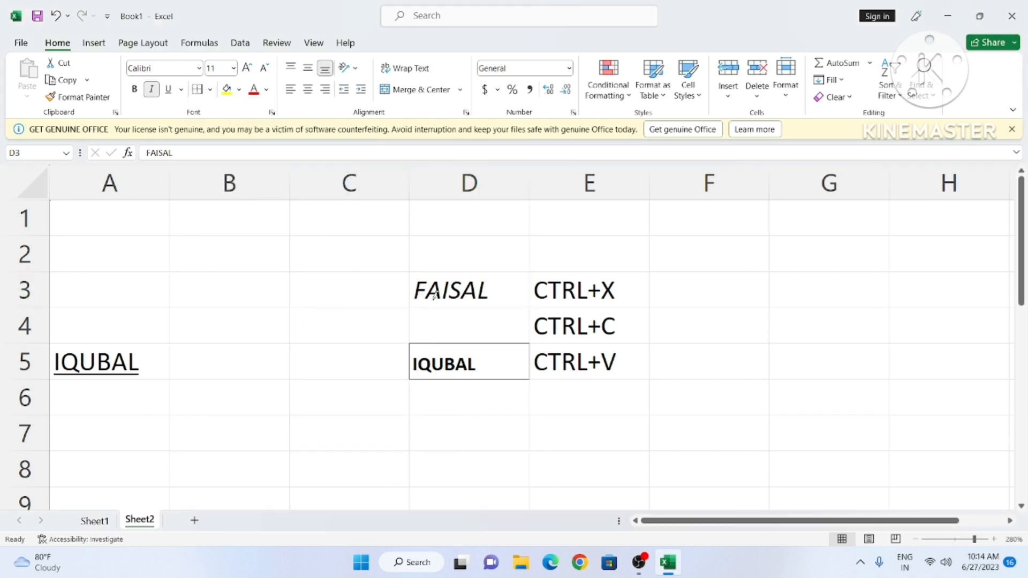
left_click_drag(410, 290, 412, 331)
left_click_drag(221, 232, 359, 245)
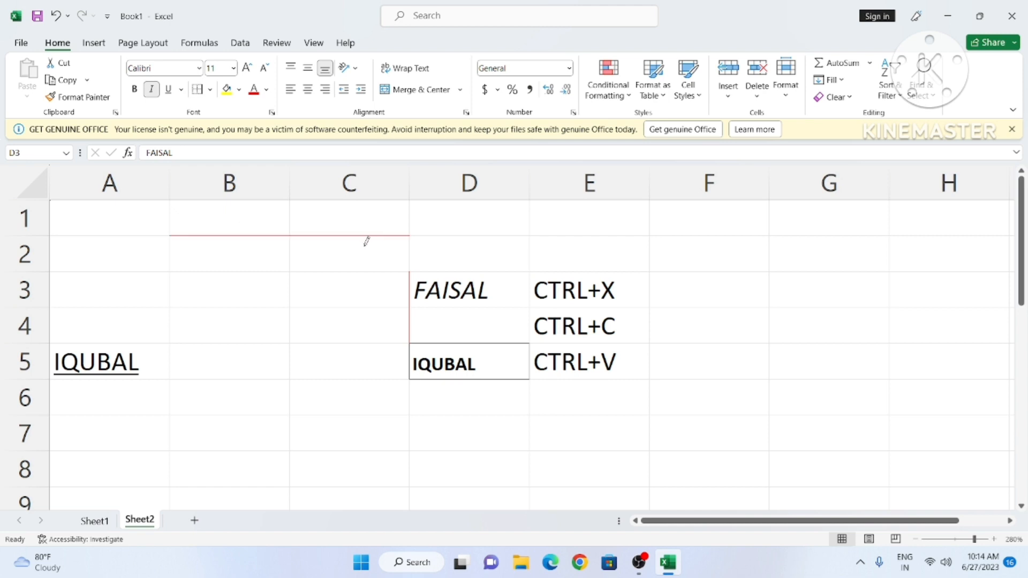
left_click(317, 253)
key("ctrl+z")
key("ctrl+z")
key("ctrl+z")
key("ctrl+z")
key("ctrl+z")
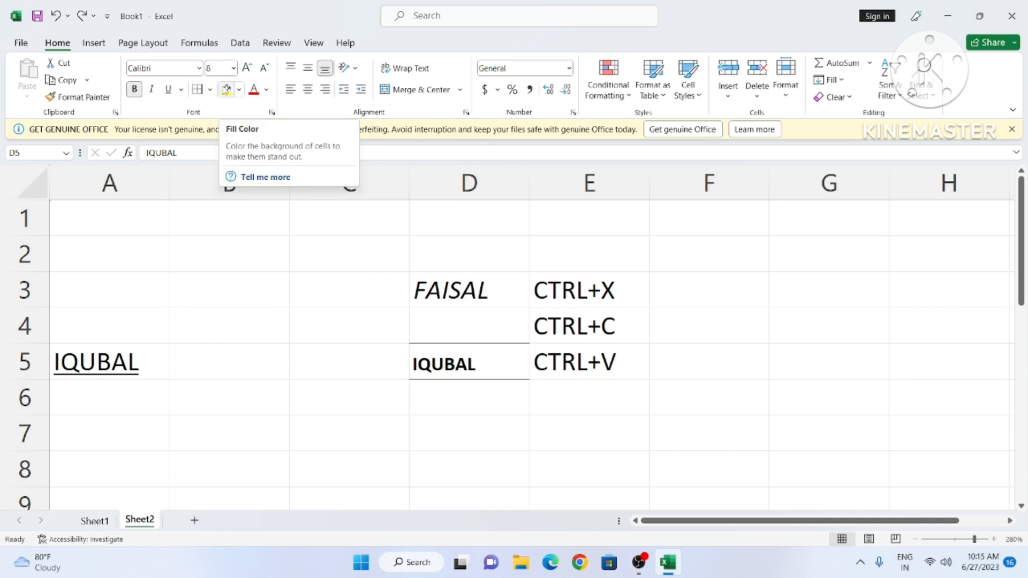
Step: Give IQUBAL in D5 a yellow fill and turn the FAISAL text in D3 red
left_click(434, 353)
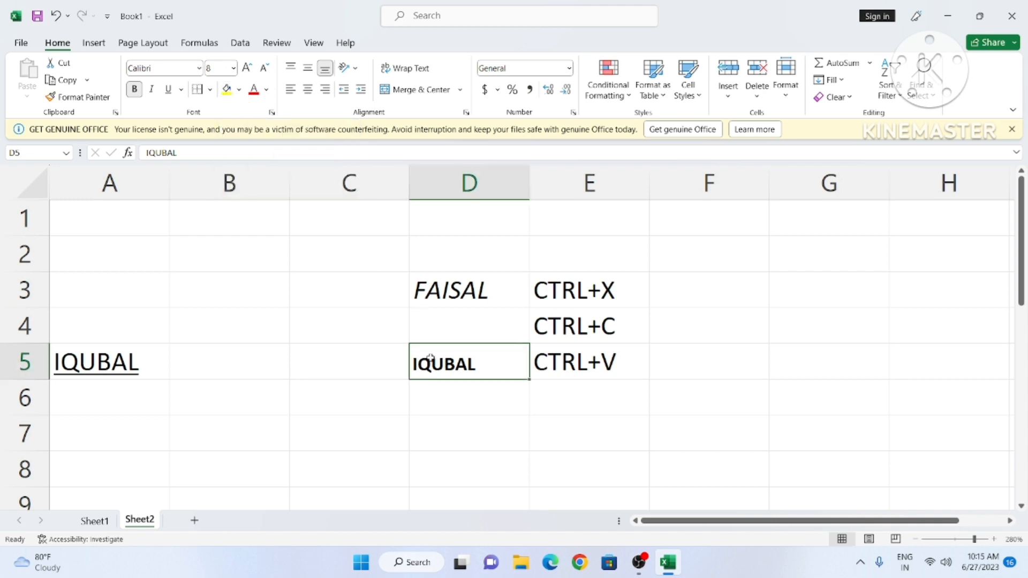
left_click(225, 89)
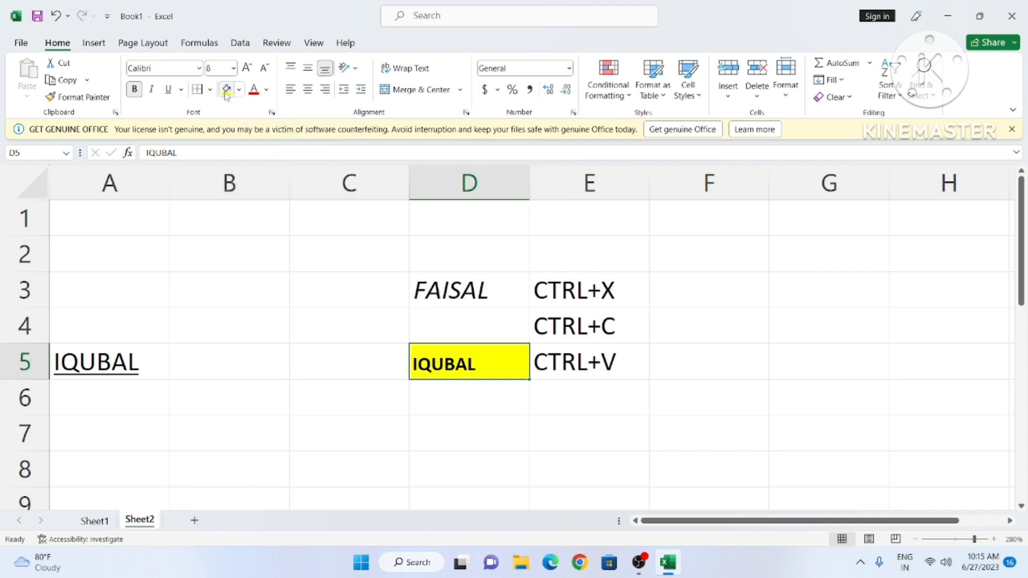
left_click(453, 292)
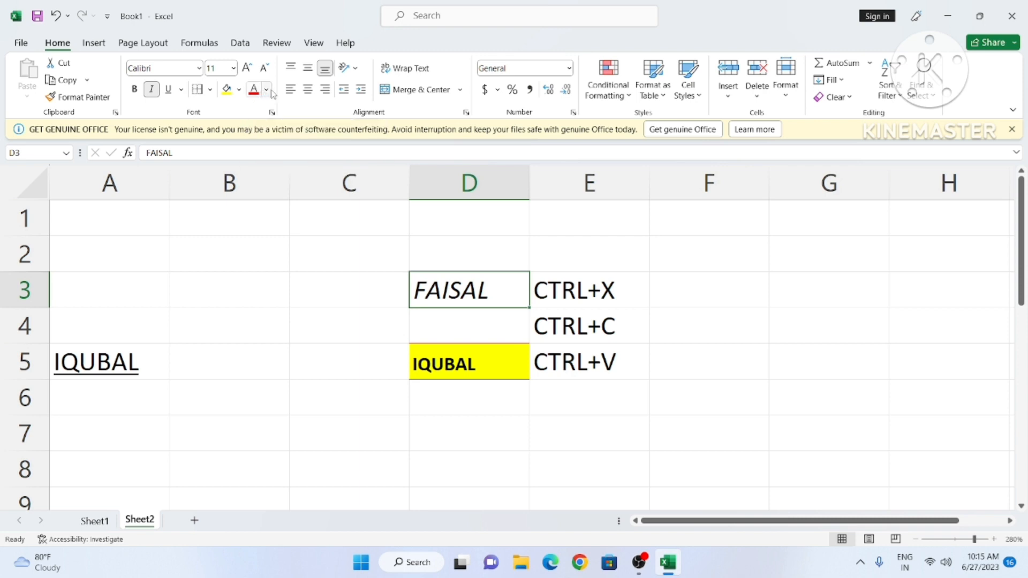
left_click(254, 89)
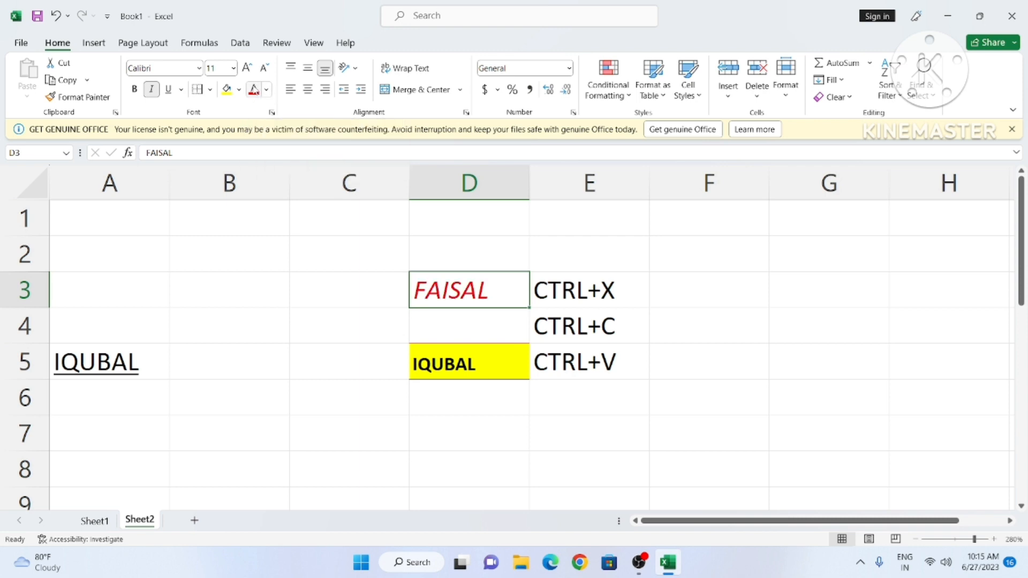
left_click(266, 90)
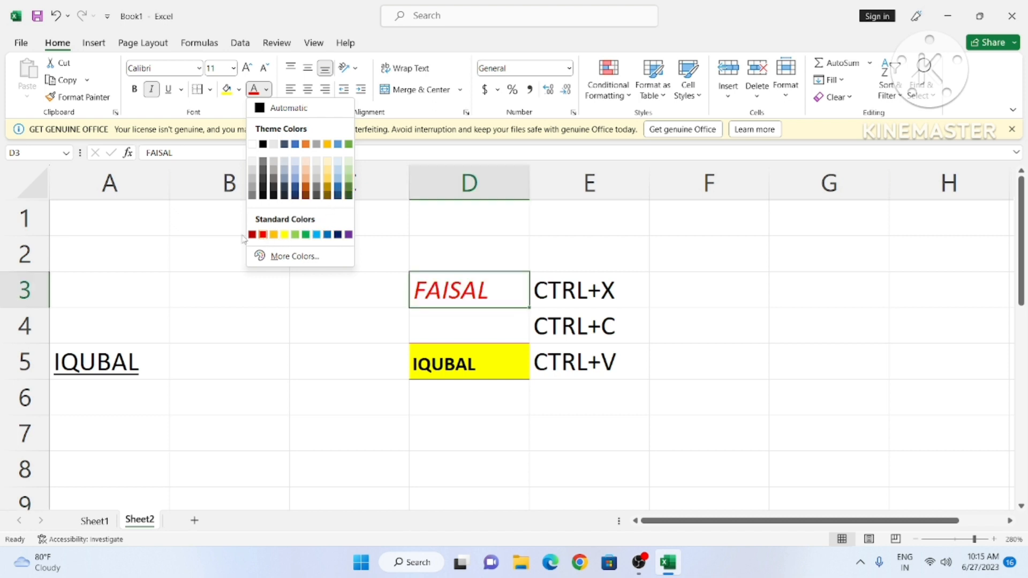
left_click(263, 234)
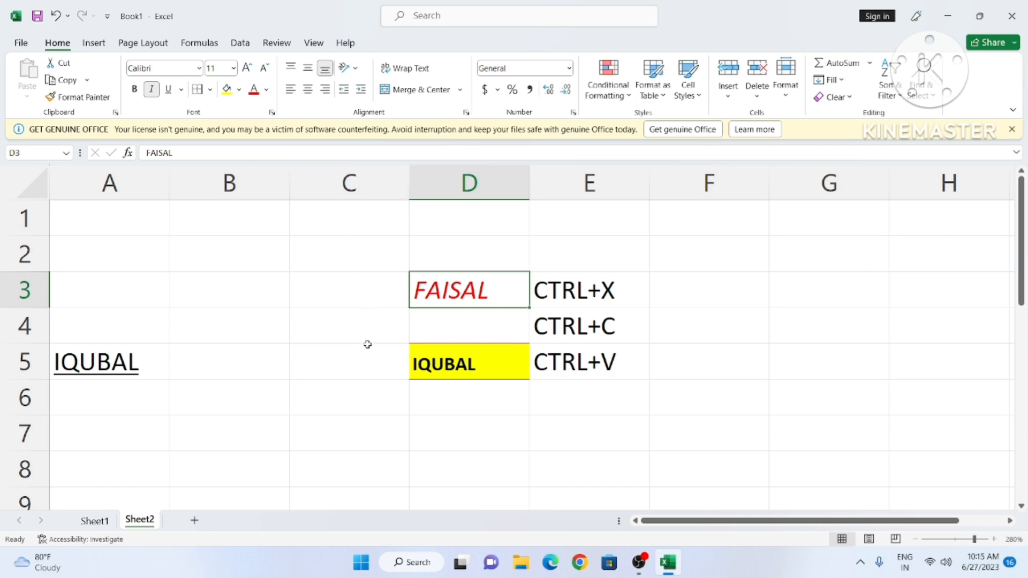
Step: Type HI into cell B3
scroll(336, 342, "up", 6)
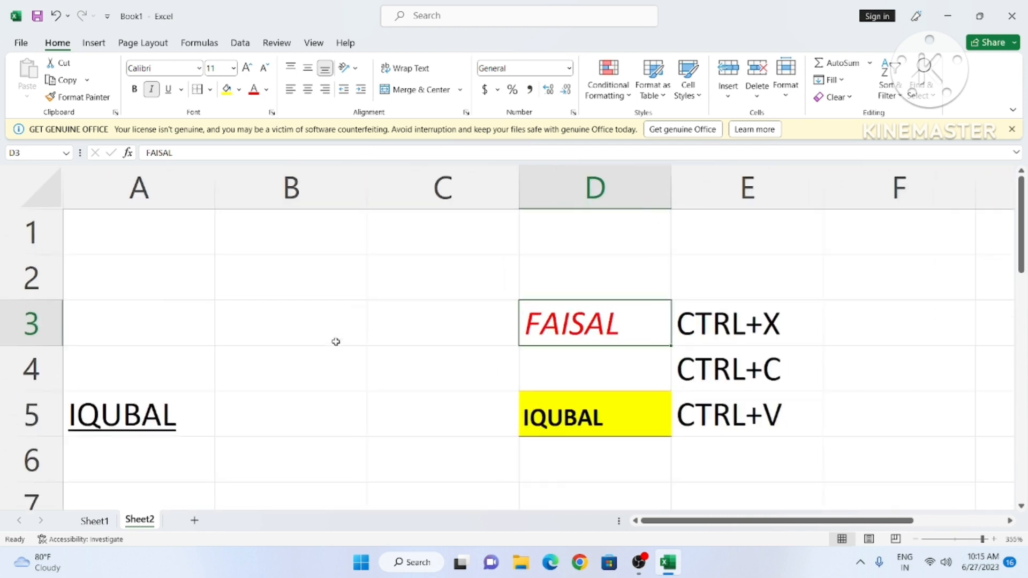
left_click(293, 320)
type("HI")
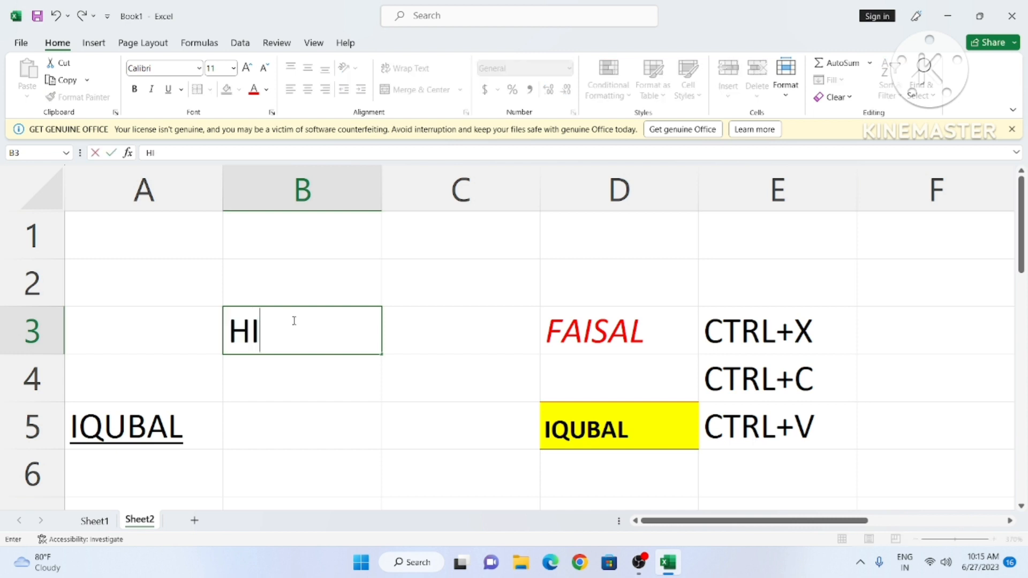
left_click(357, 408)
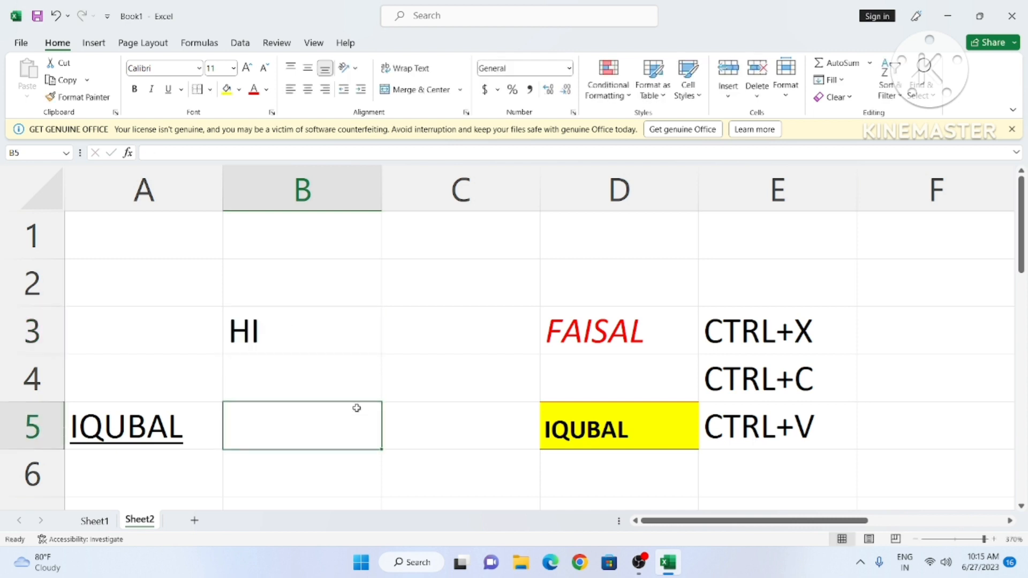
Step: Try centre and right alignment on HI in B3, settling on left alignment
left_click(292, 336)
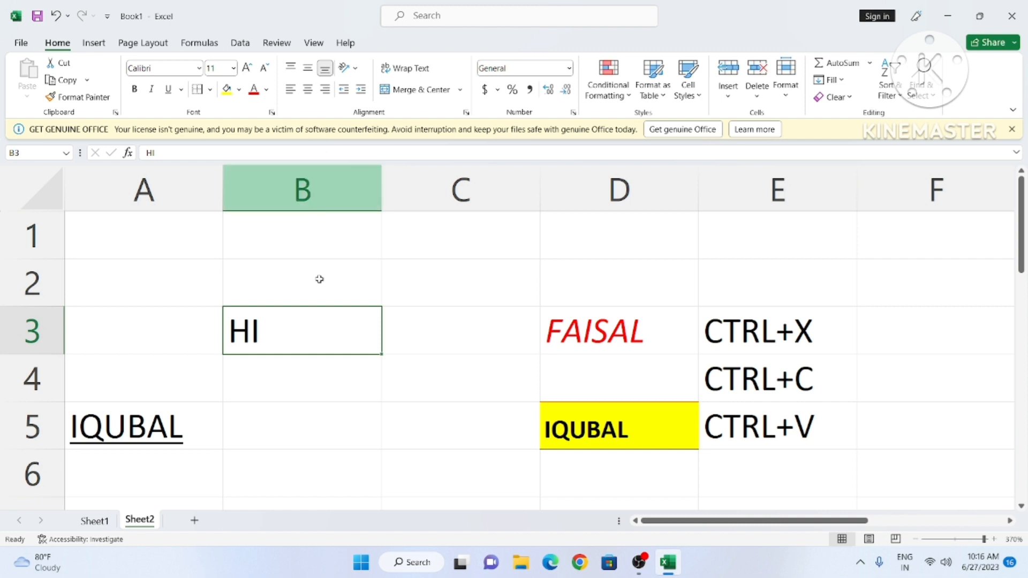
left_click(319, 407)
left_click(285, 314)
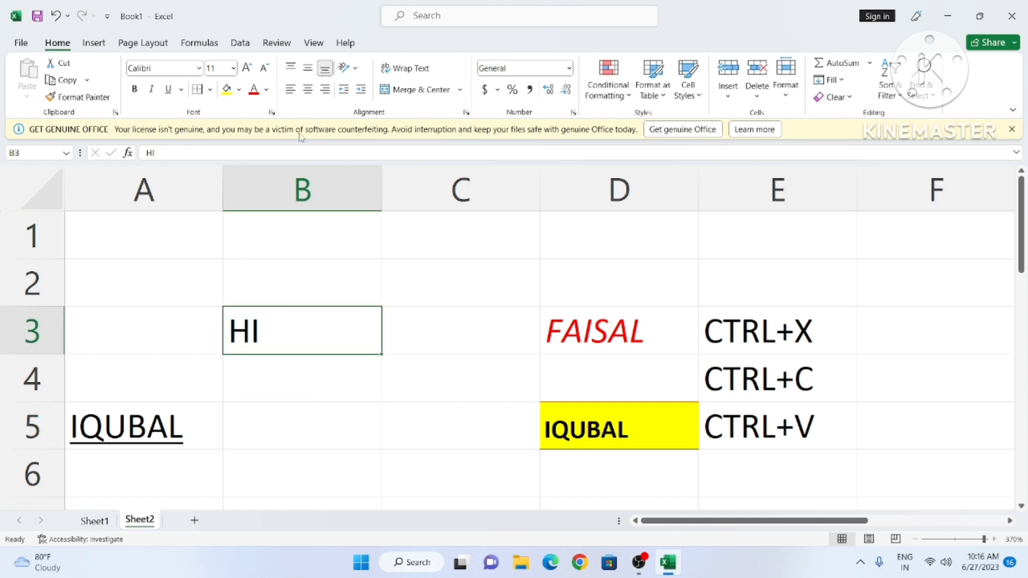
left_click(307, 90)
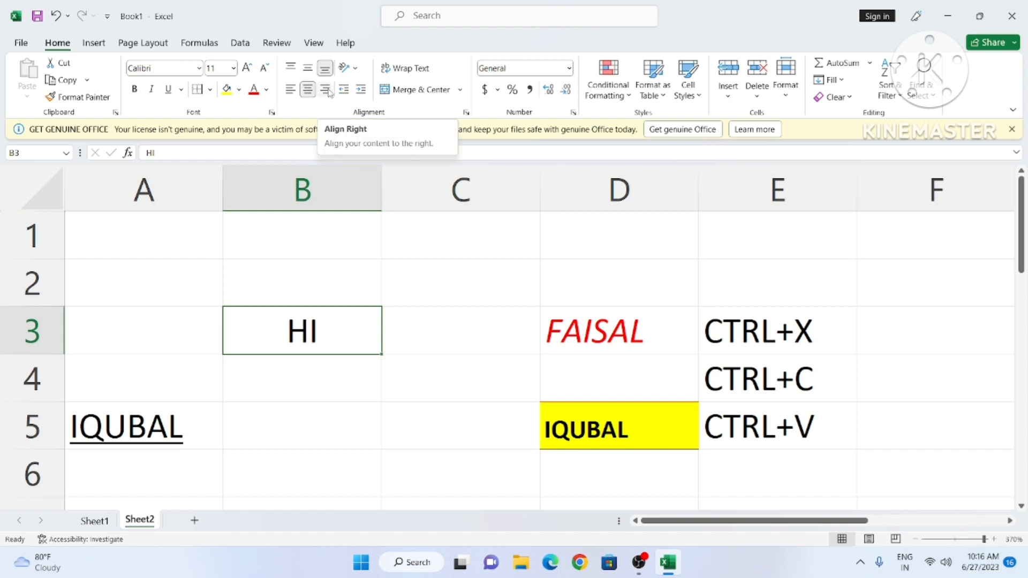
left_click(325, 90)
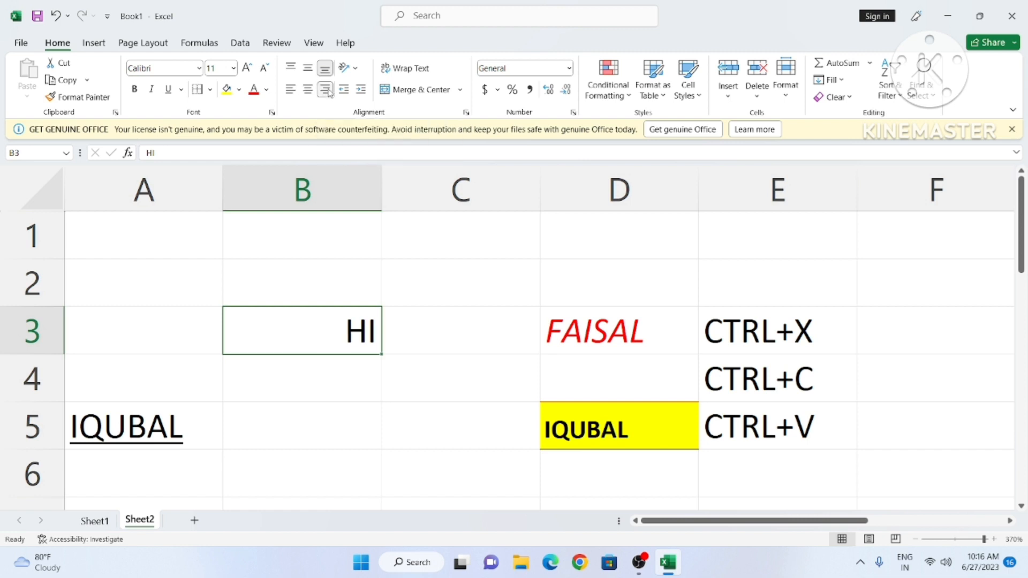
left_click(290, 90)
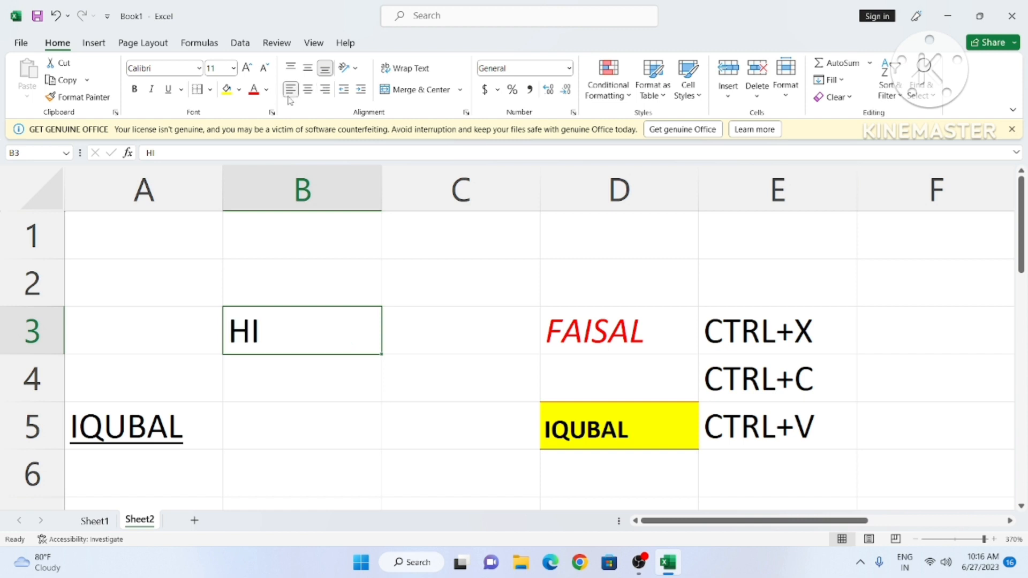
Step: Align HI to the top of cell B3
left_click(361, 412)
scroll(363, 368, "up", 2, "ctrl")
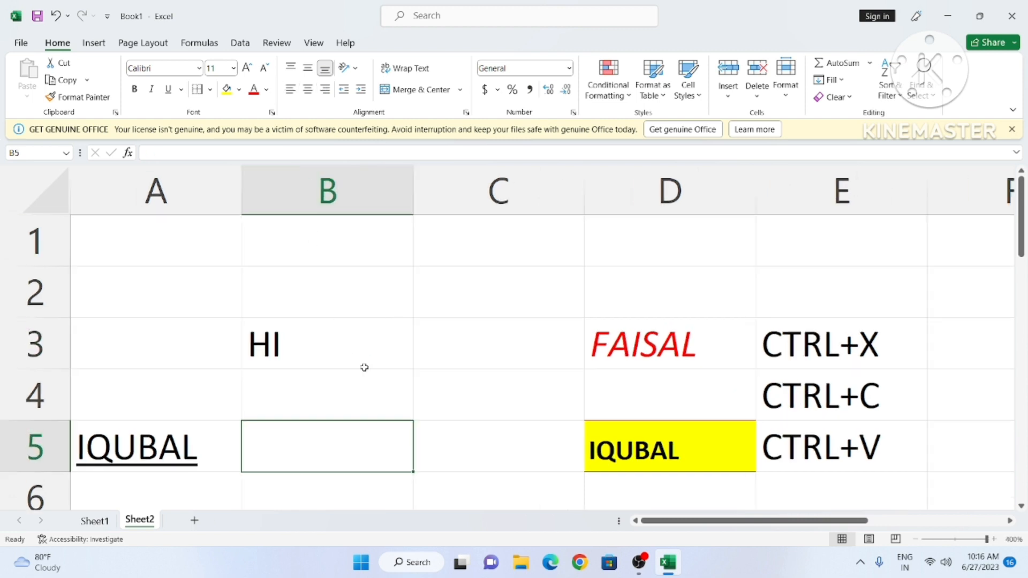
left_click(325, 330)
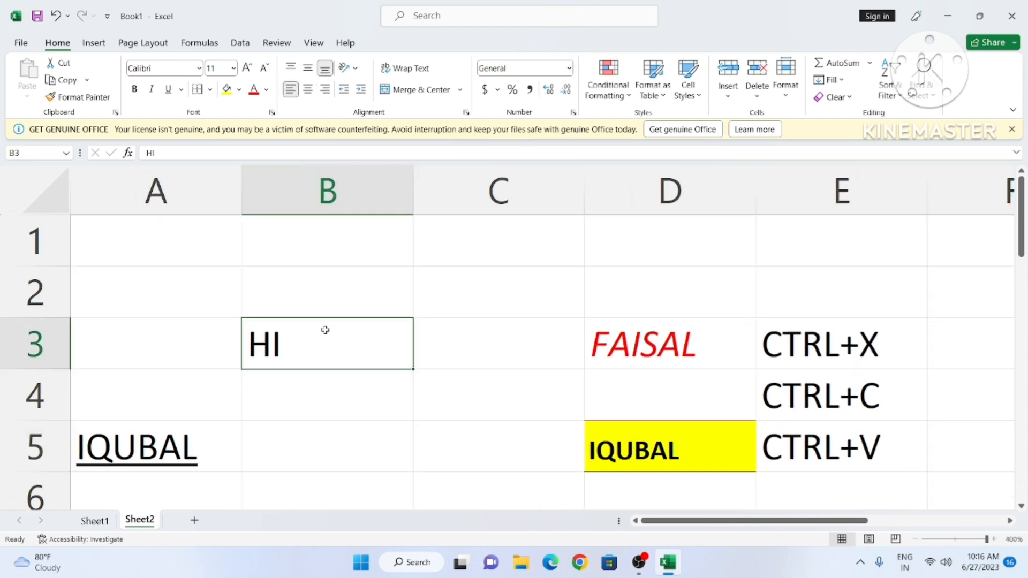
left_click(361, 420)
left_click(317, 344)
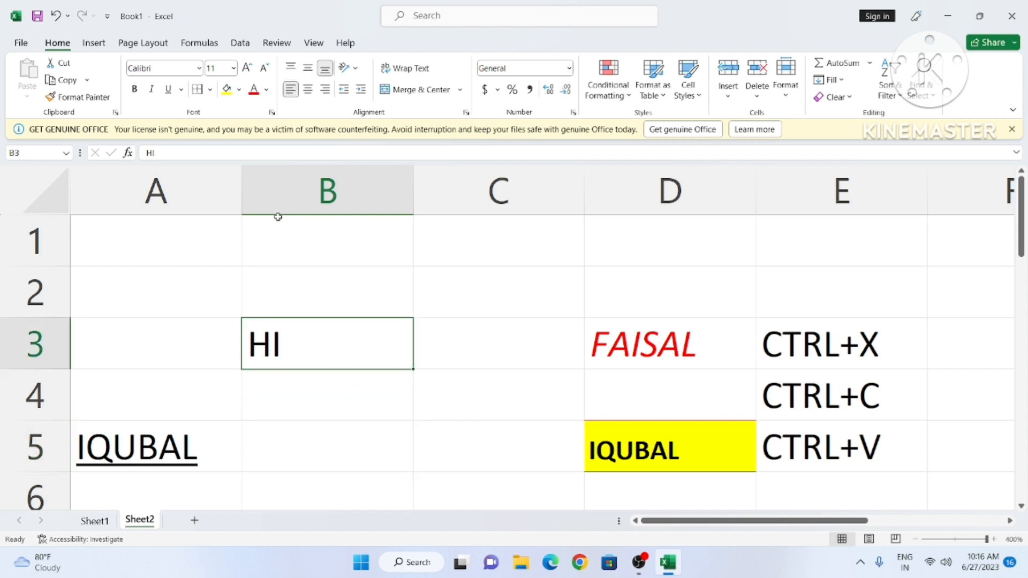
left_click(292, 72)
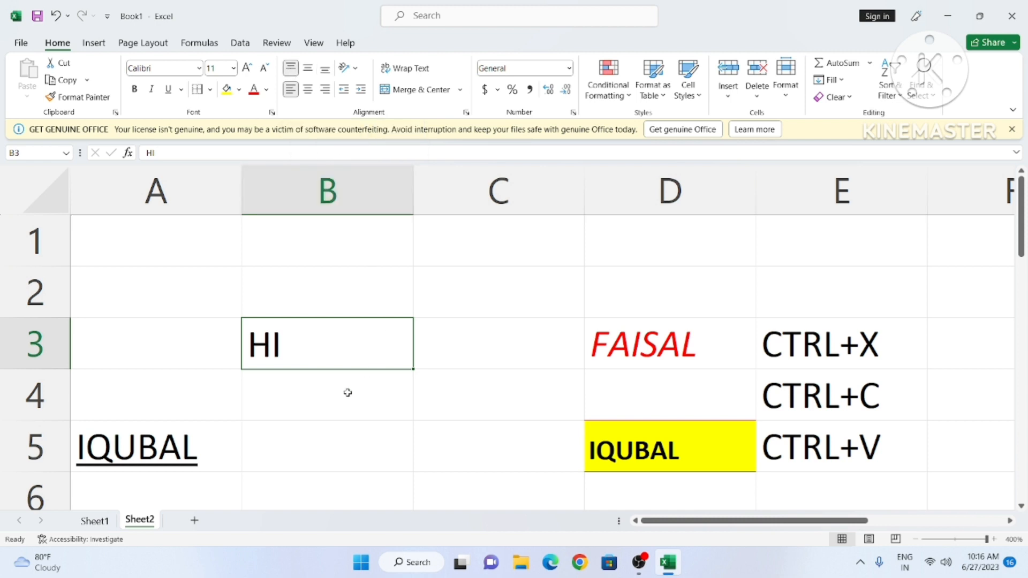
left_click(395, 399)
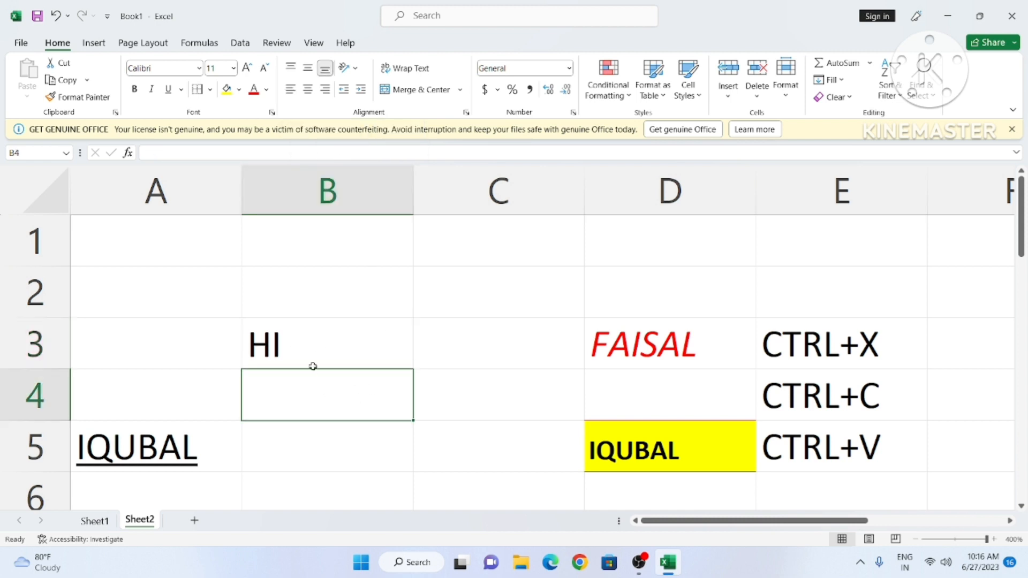
left_click(389, 347)
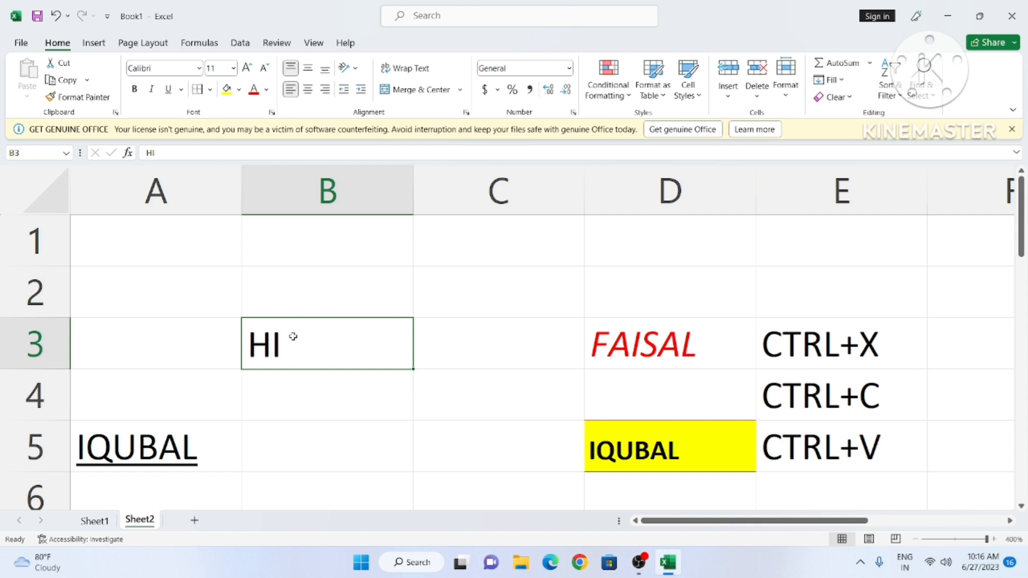
left_click(481, 359)
Step: Merge and centre B2:C3 so HI spans the combined cell
left_click_drag(308, 277, 503, 358)
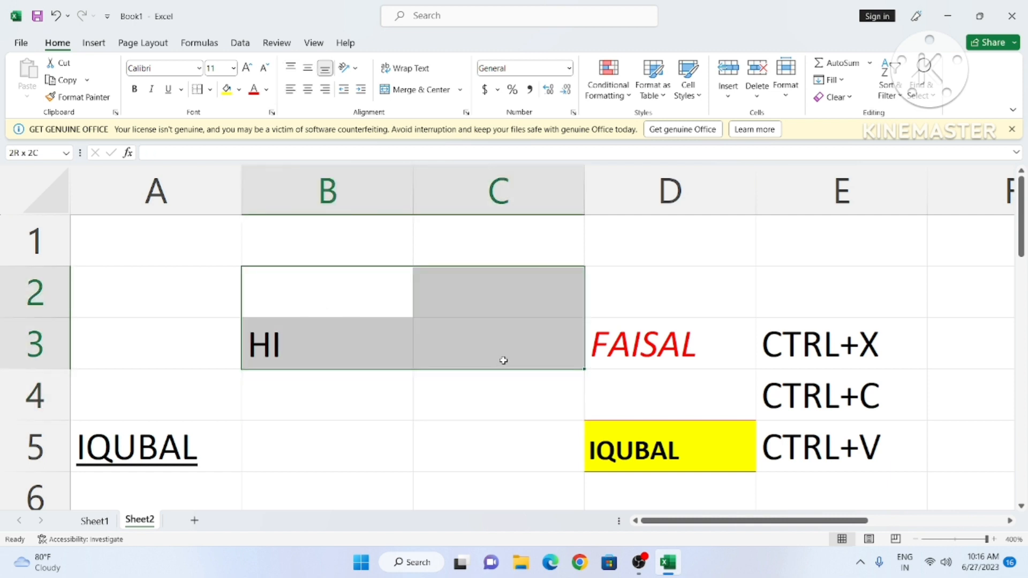
left_click(407, 88)
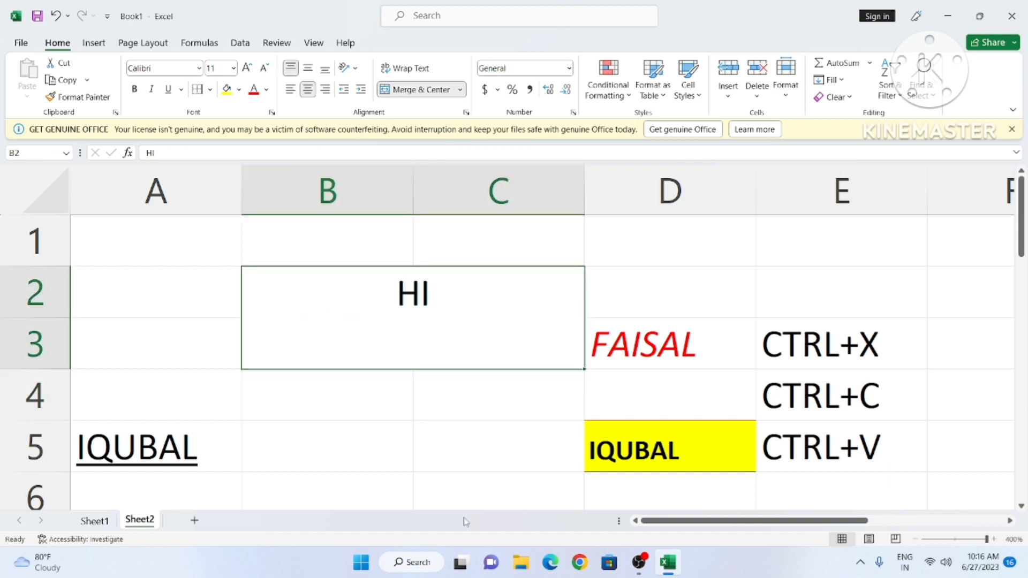
left_click(363, 429)
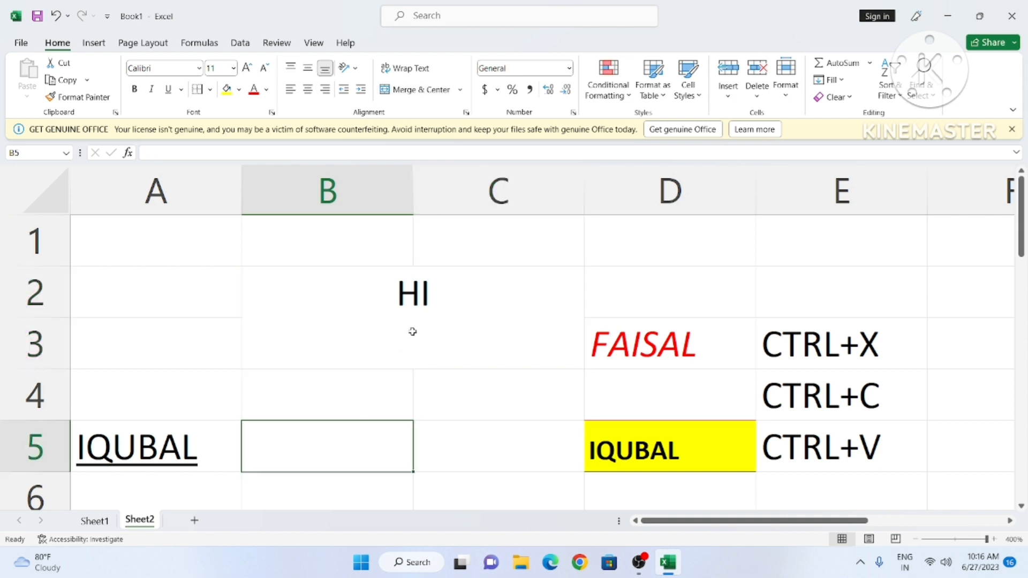
left_click(413, 332)
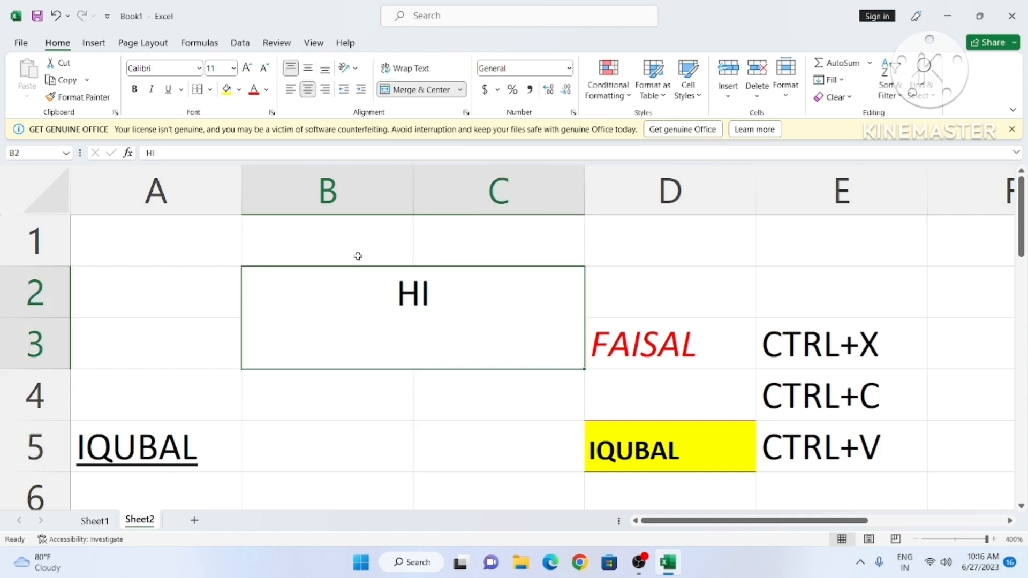
Step: Try middle and top vertical alignment, ending with HI at the bottom of the merged cell
left_click(308, 69)
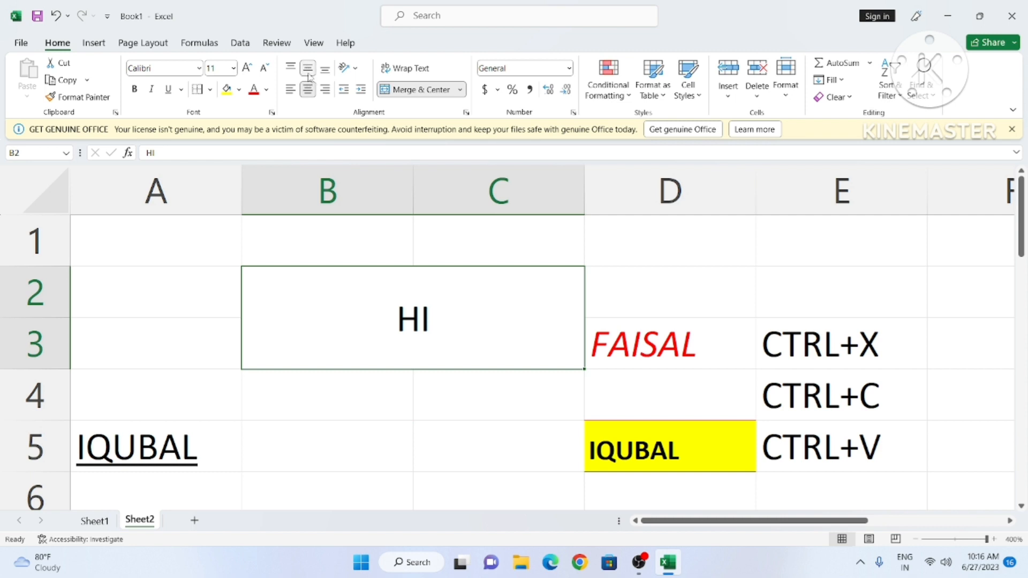
left_click(292, 69)
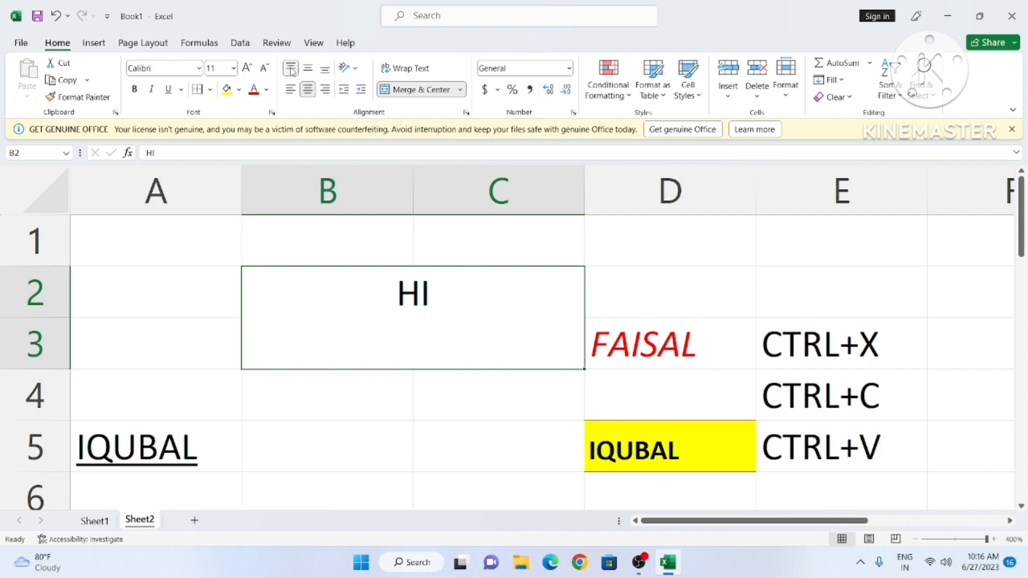
left_click(326, 73)
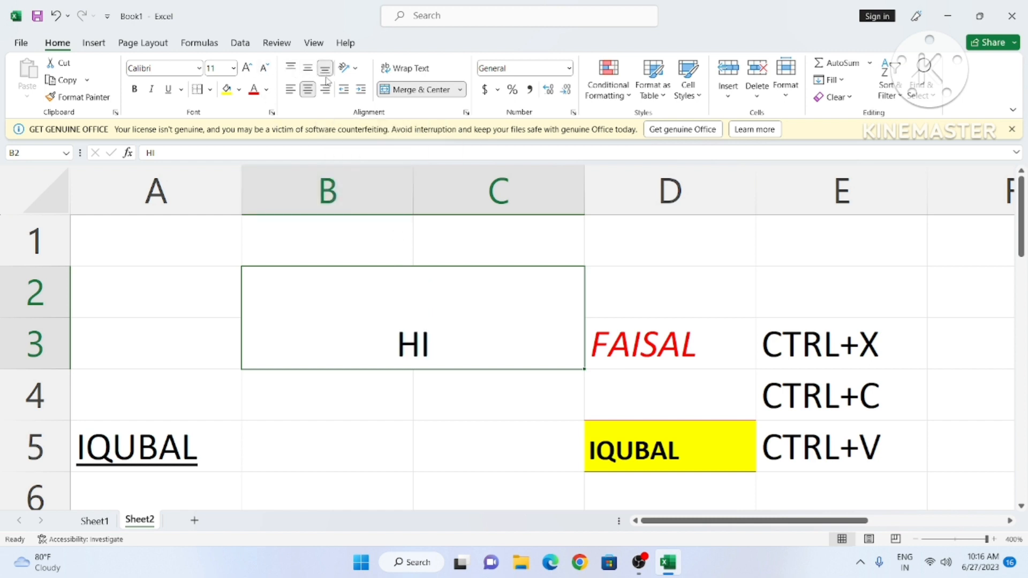
left_click(348, 94)
Step: Left-align HI with an indent, then reduce the indent by one step
double_click(395, 349)
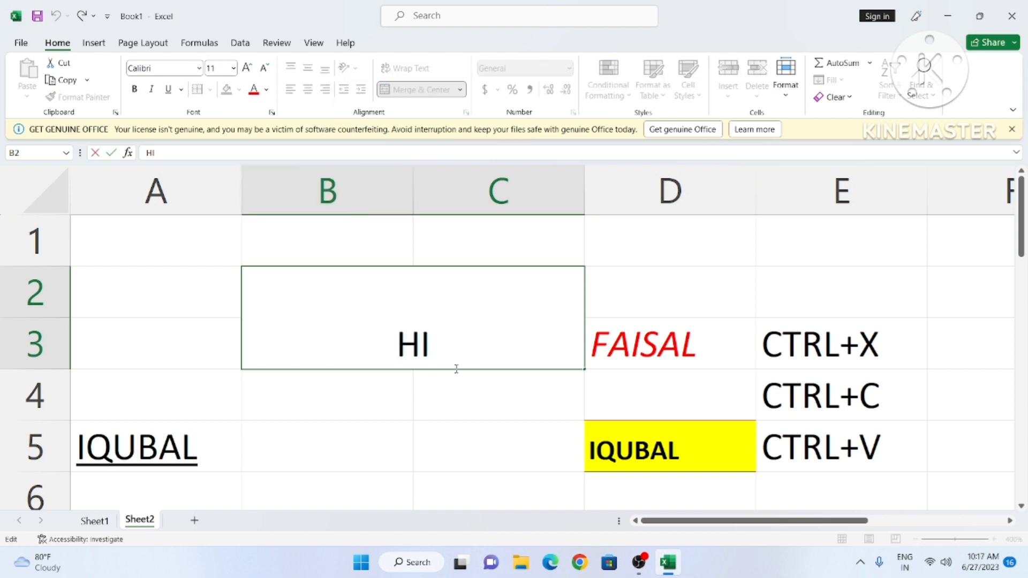
left_click(428, 426)
left_click(416, 354)
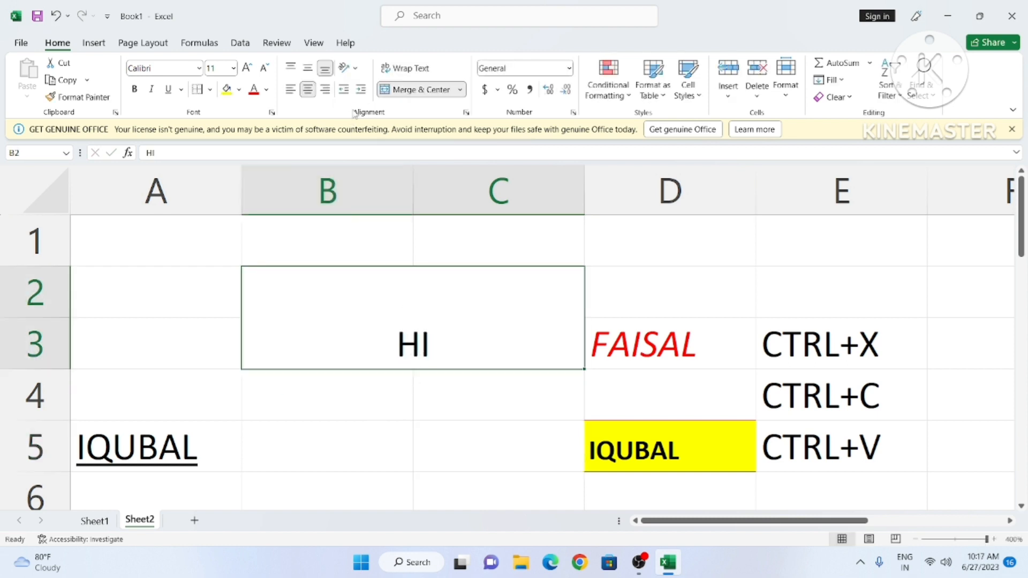
left_click(358, 92)
left_click(358, 92)
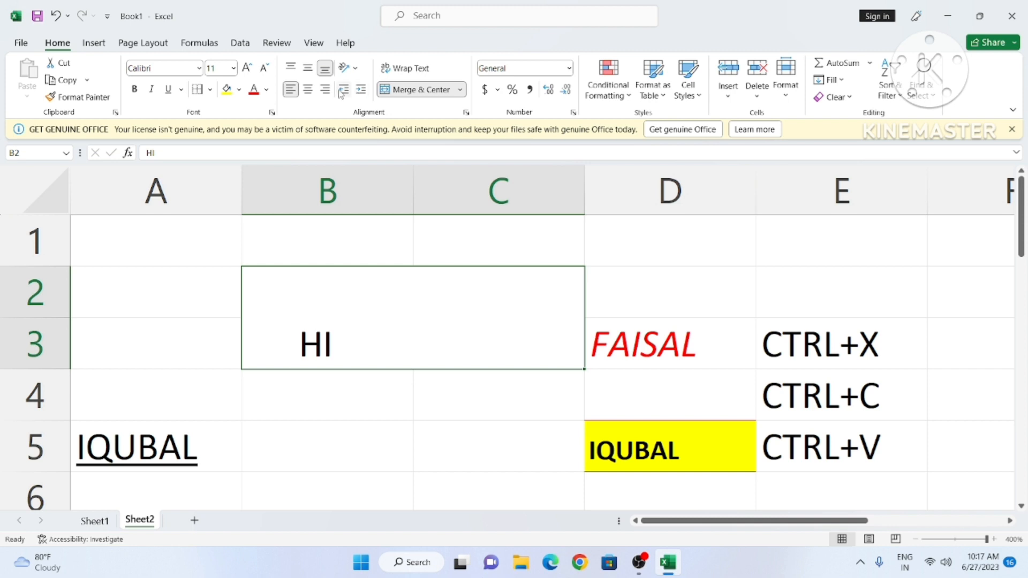
left_click(343, 89)
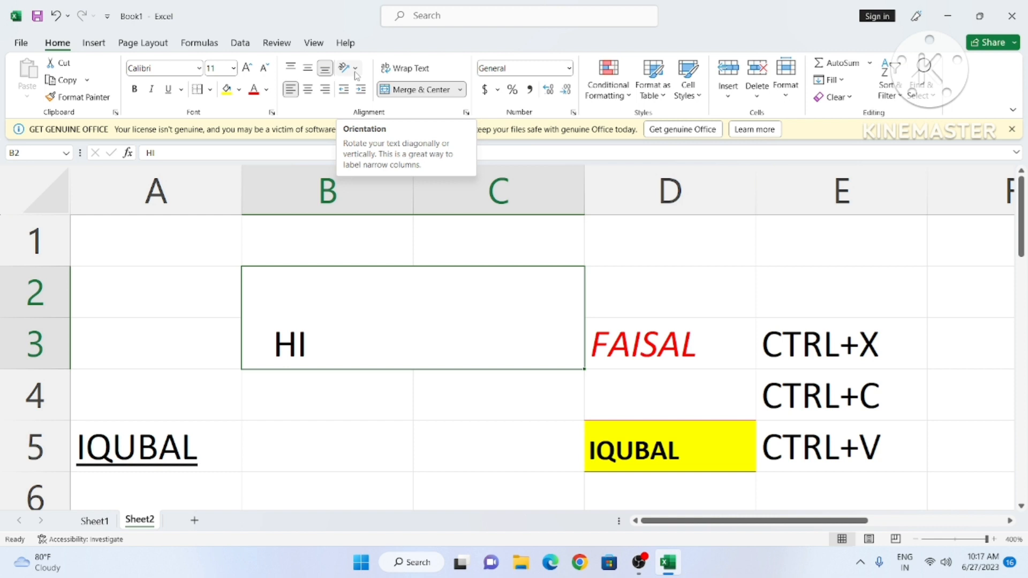
Step: Set the merged HI cell's orientation to Vertical Text
left_click(354, 70)
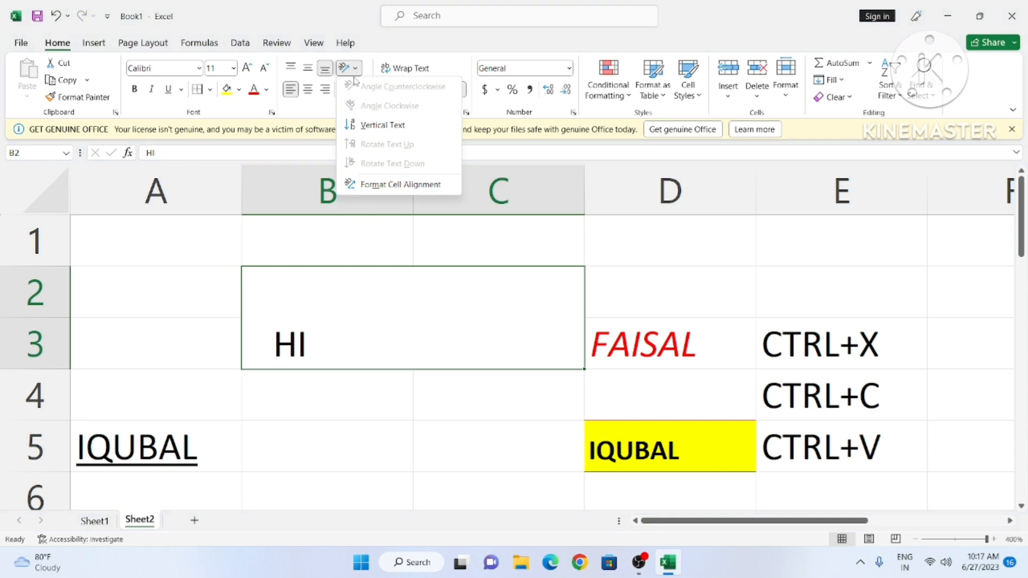
left_click(369, 129)
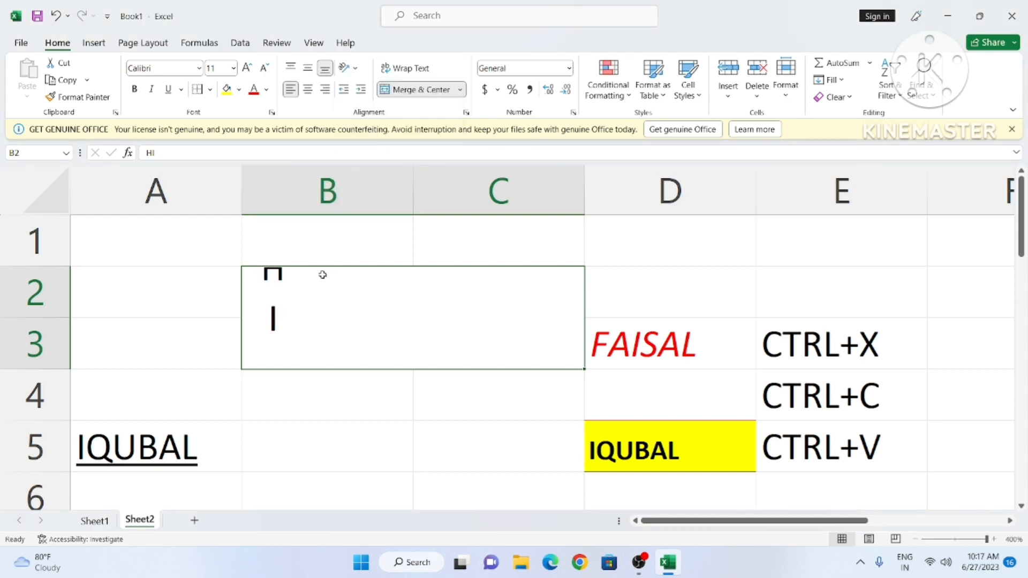
scroll(388, 363, "down", 1)
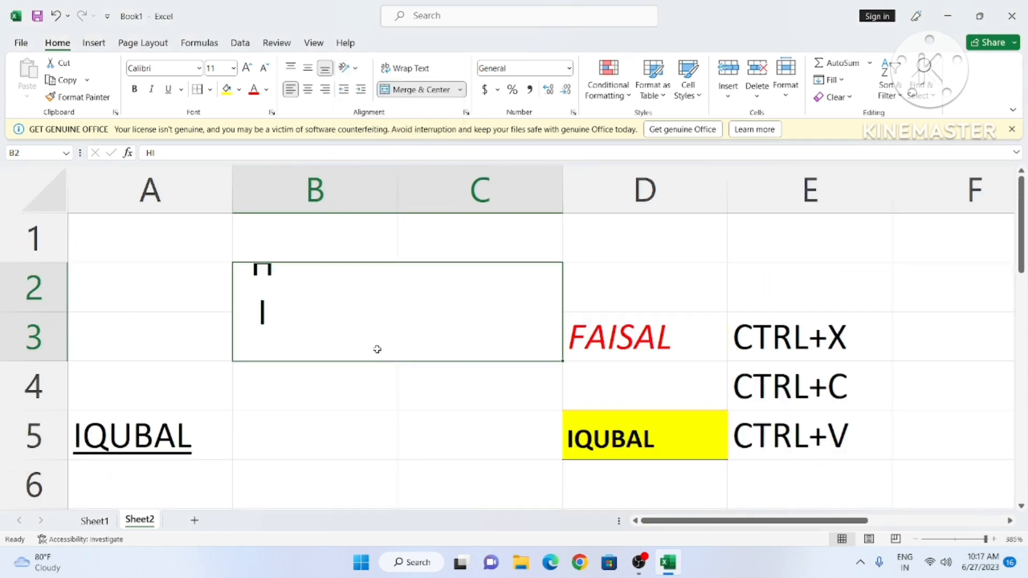
left_click(355, 71)
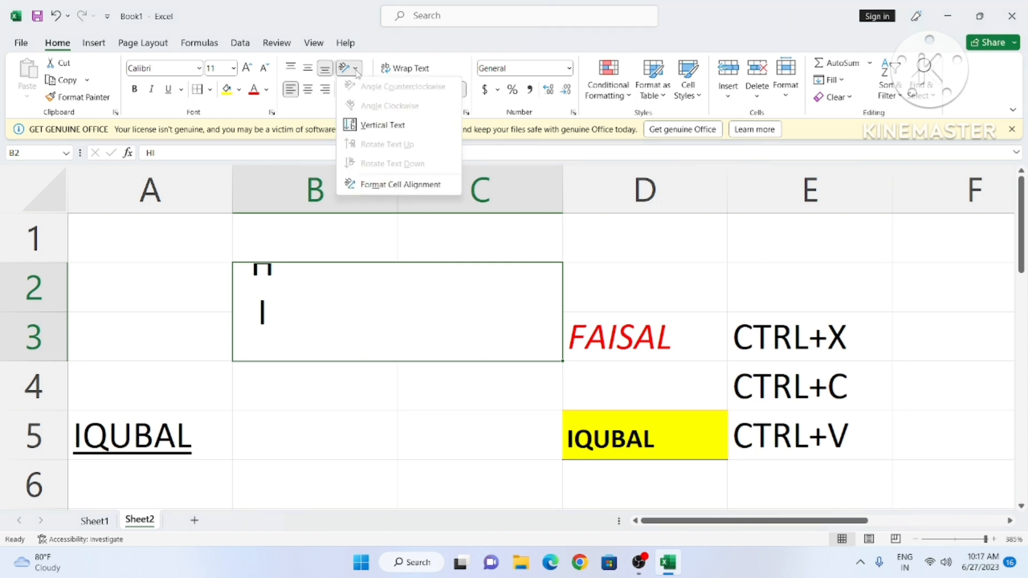
left_click(360, 307)
Step: Enter FAISAL in cell B4
left_click(300, 405)
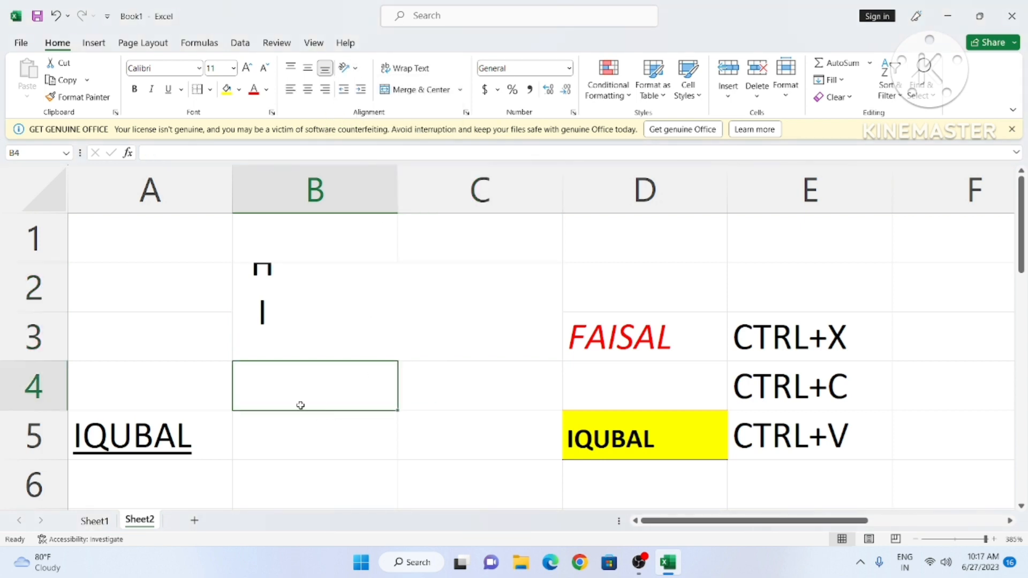
type("FAISAL")
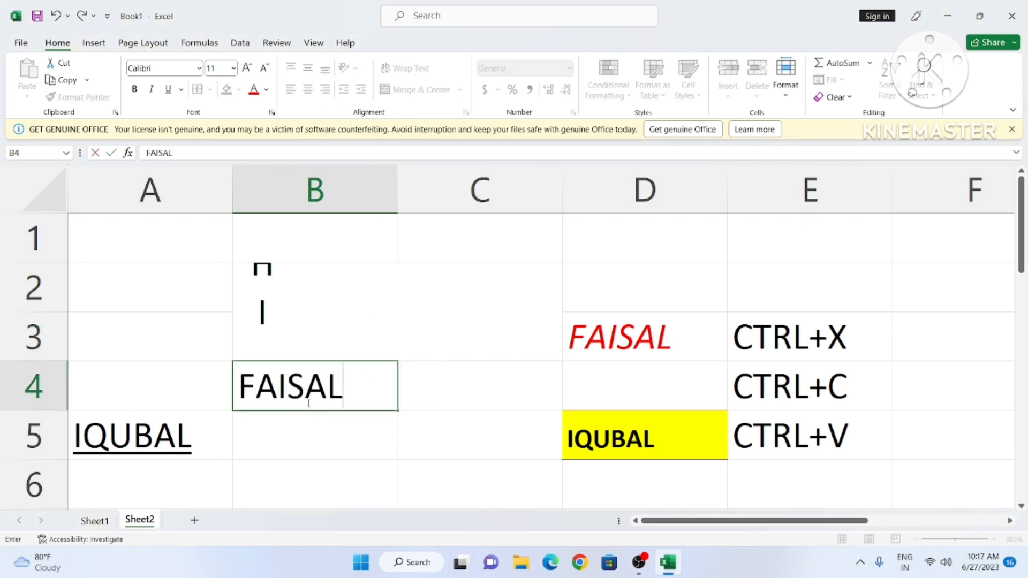
left_click(418, 449)
left_click(350, 391)
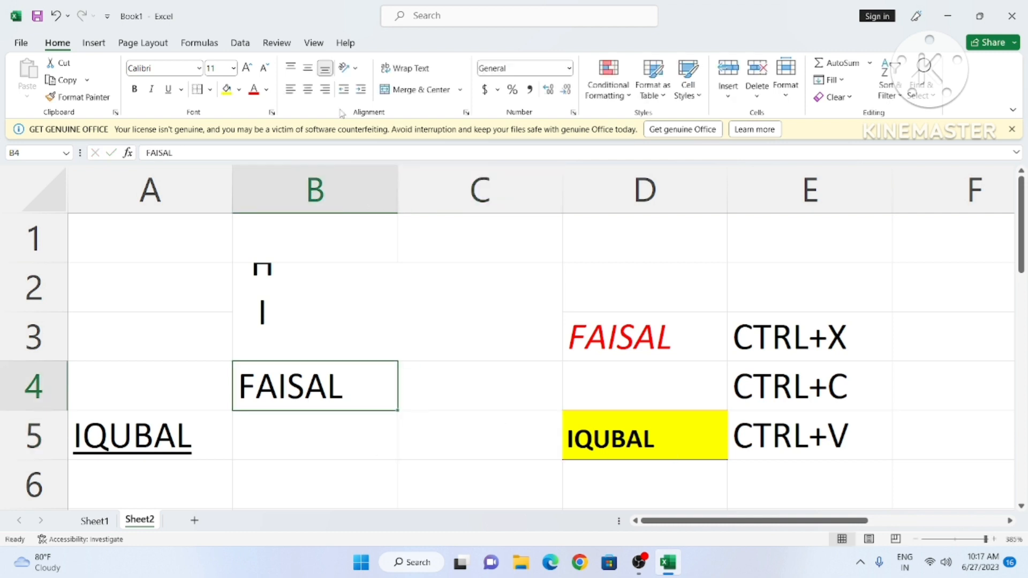
Step: Try the rotate and angle orientations on FAISAL, ending with Angle Counterclockwise
left_click(348, 65)
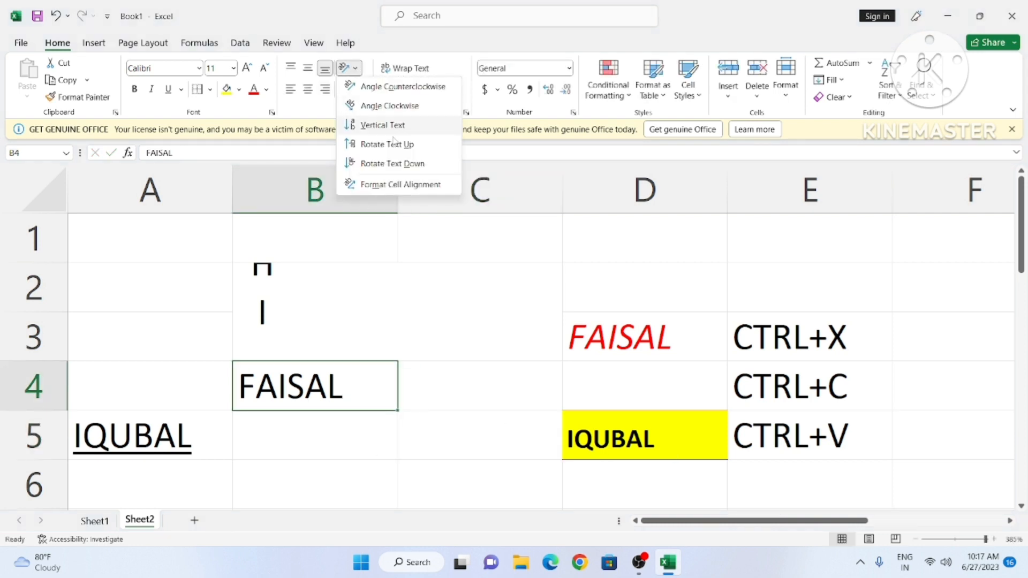
left_click(392, 146)
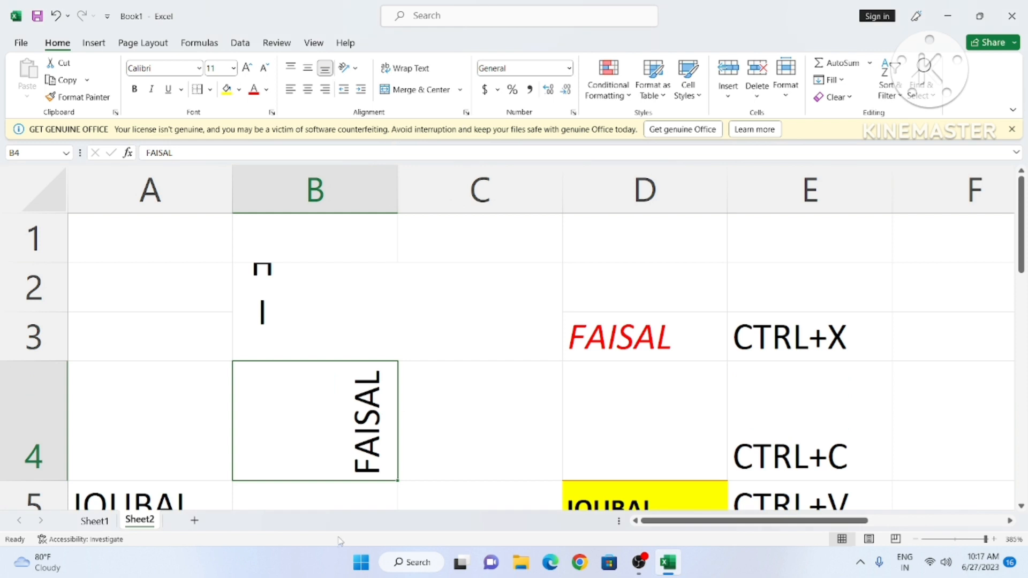
left_click(349, 68)
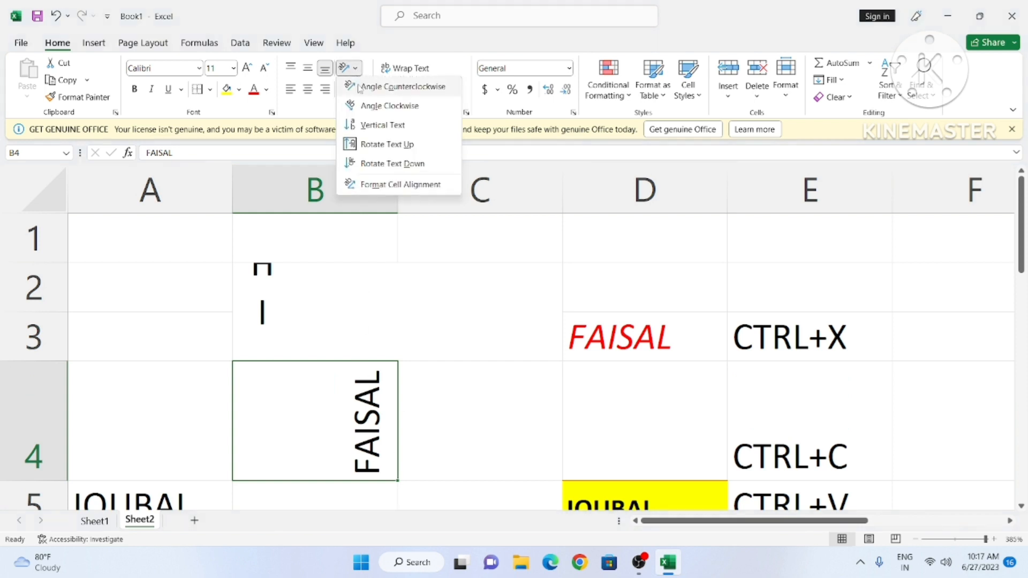
left_click(393, 163)
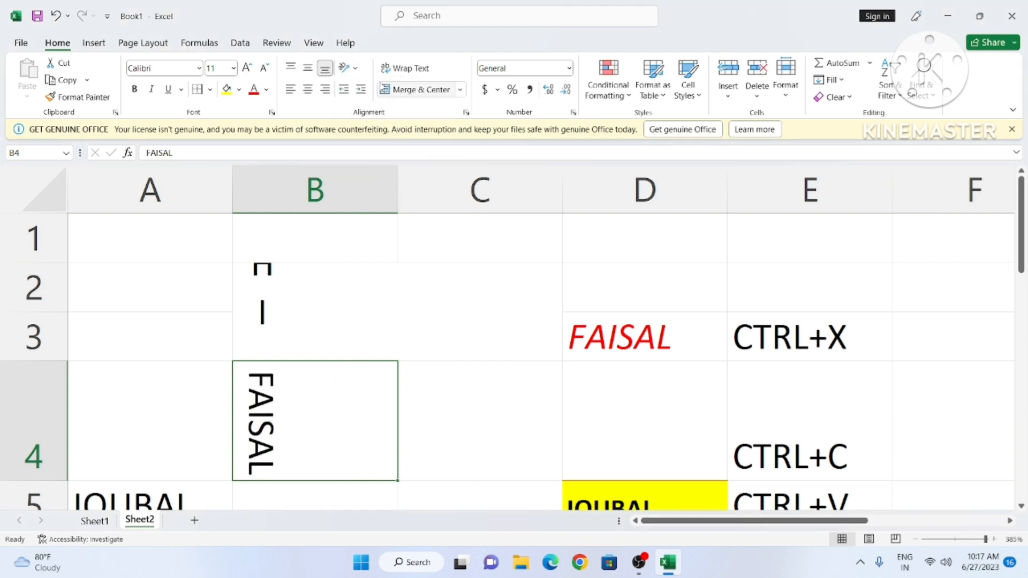
left_click(349, 67)
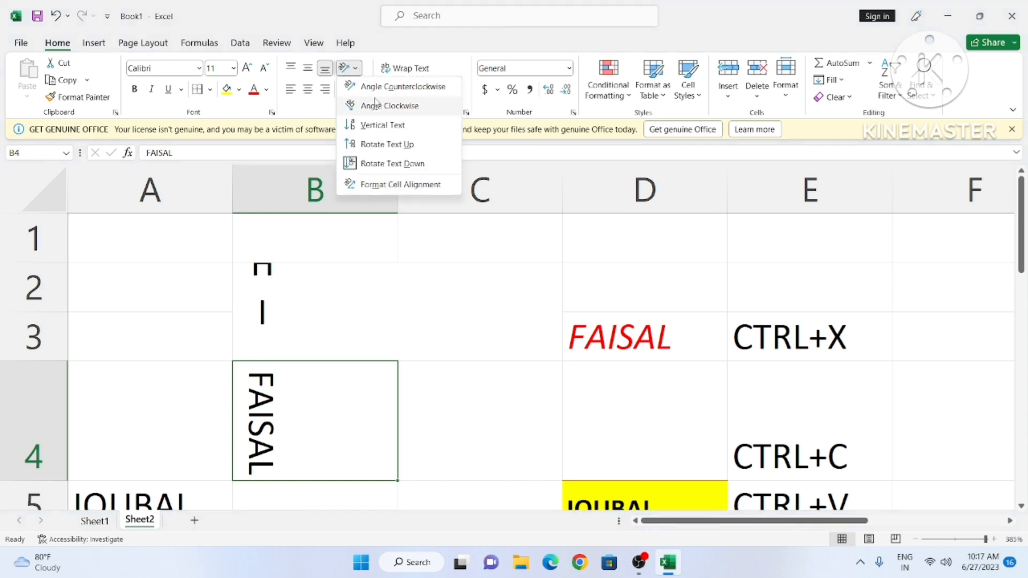
left_click(390, 106)
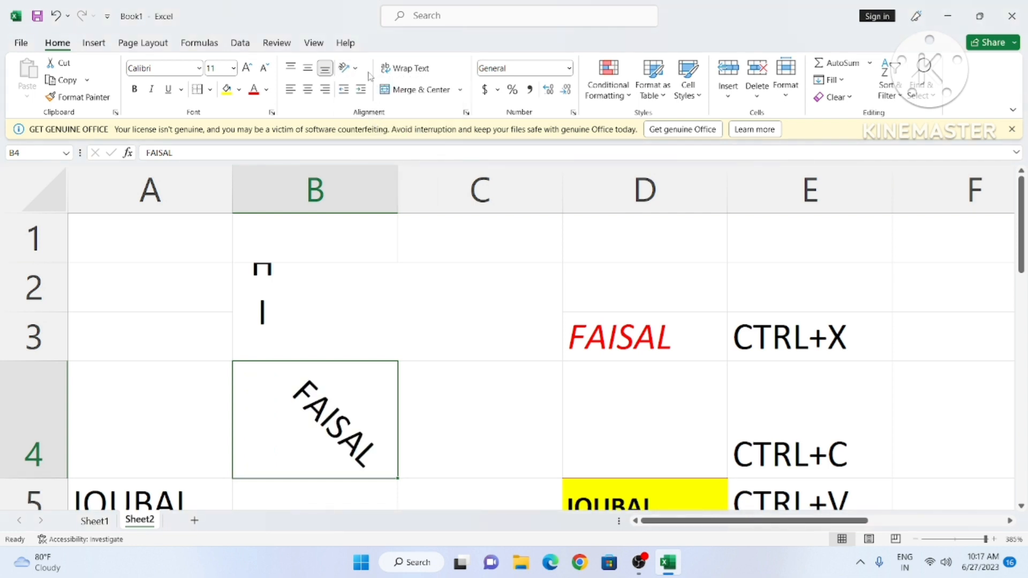
left_click(348, 67)
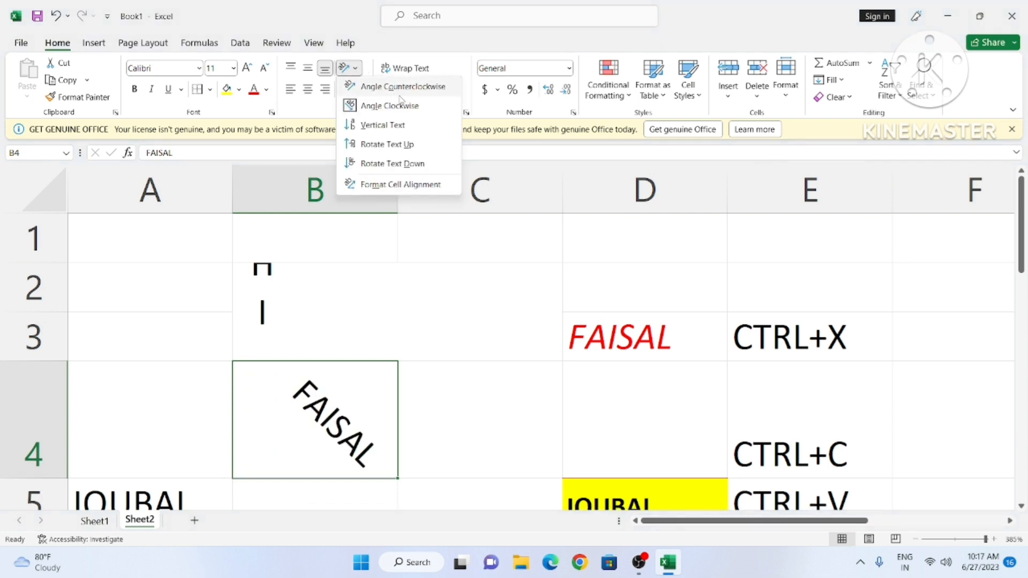
left_click(399, 87)
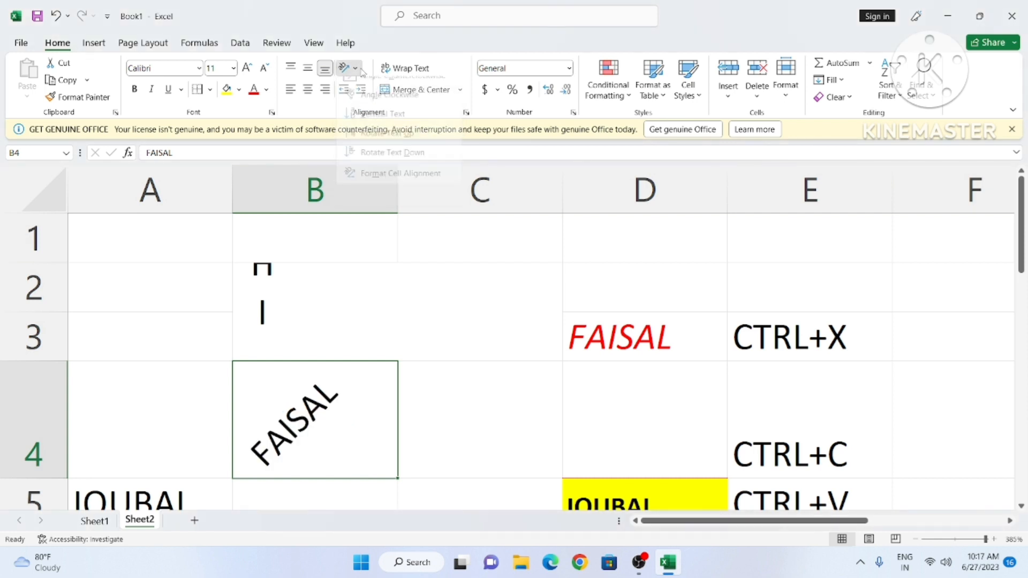
left_click(348, 67)
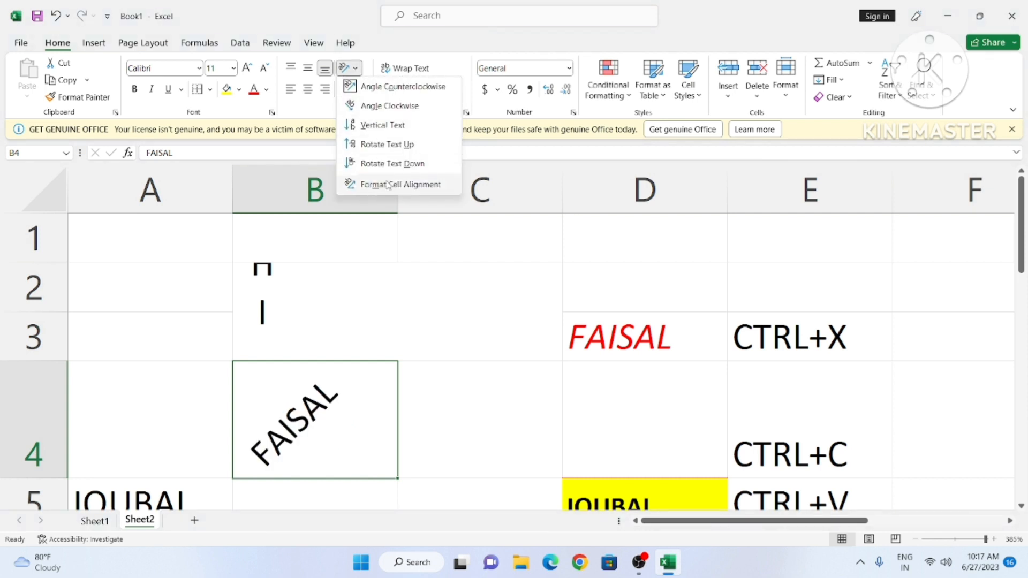
left_click(446, 349)
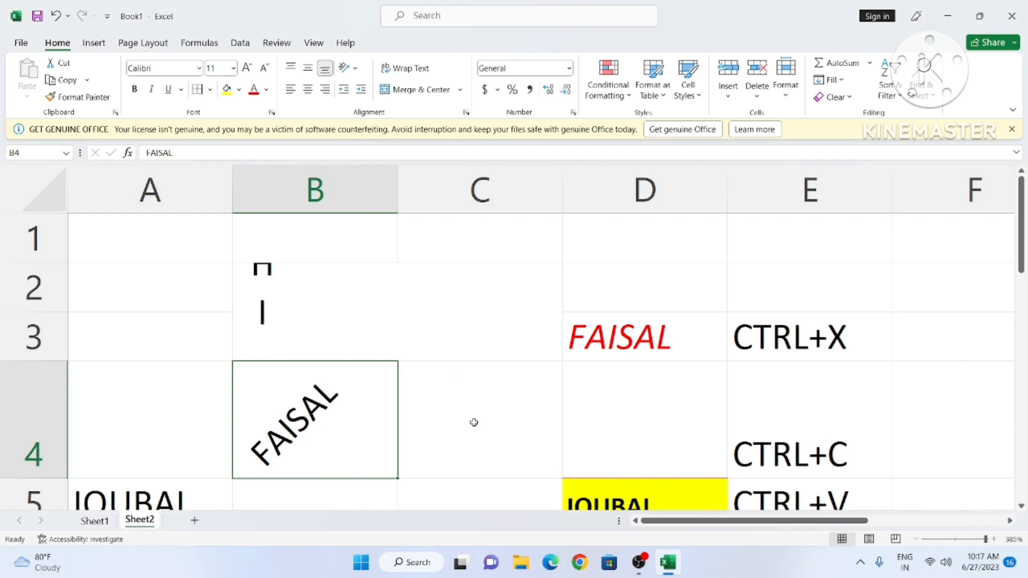
scroll(484, 431, "down", 3)
left_click(420, 270)
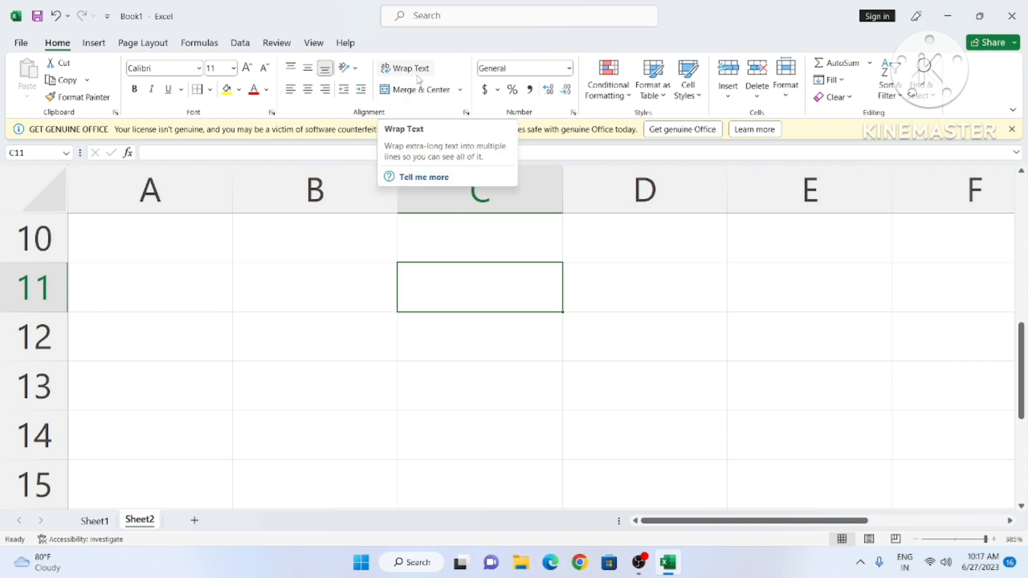
left_click(466, 365)
left_click(444, 285)
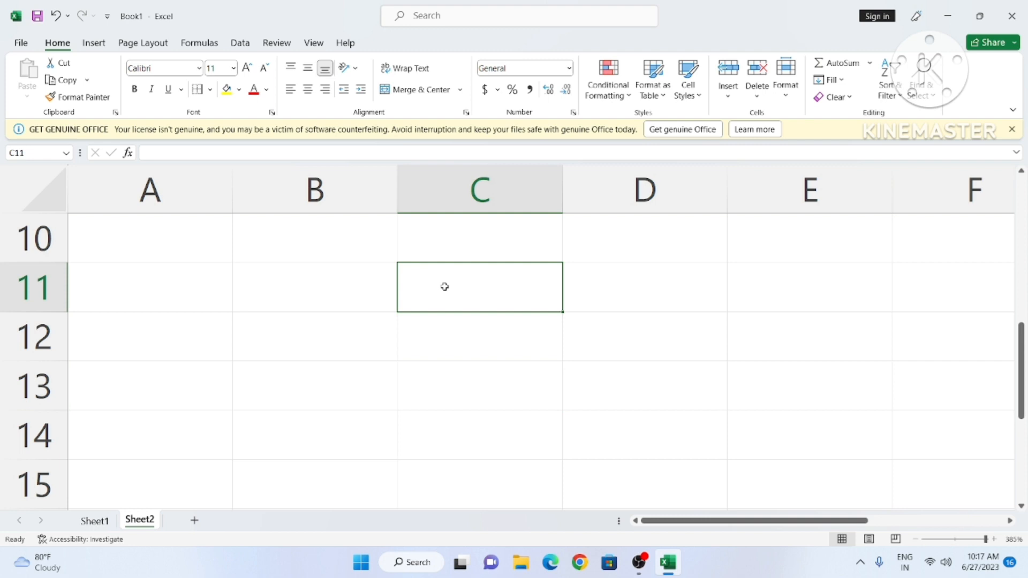
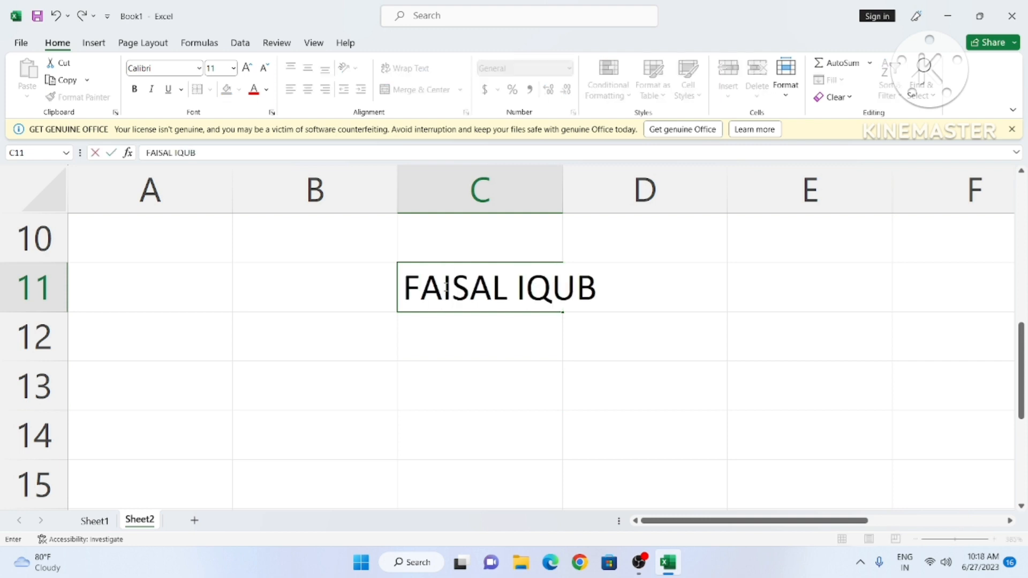
left_click(657, 404)
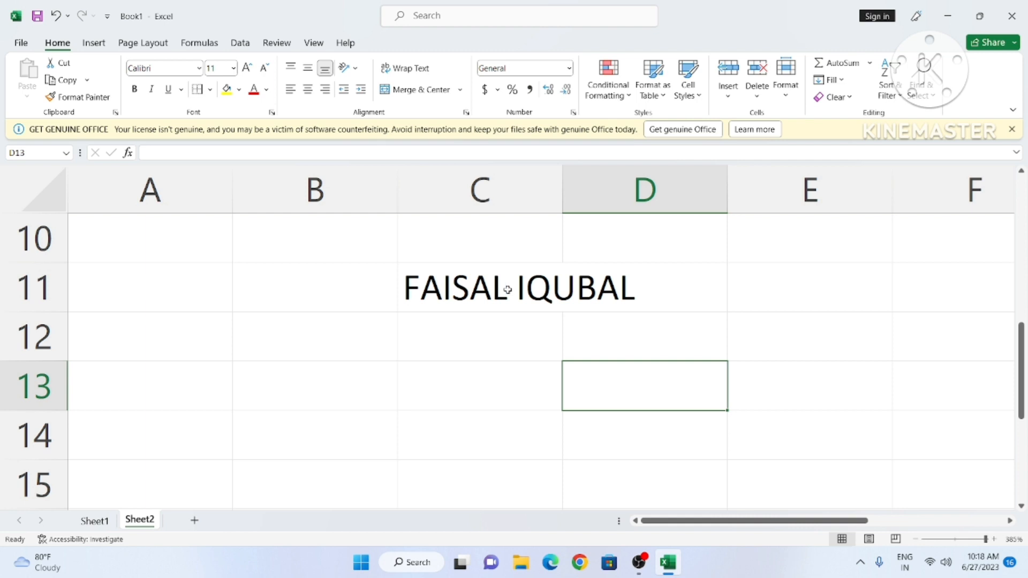
left_click(462, 404)
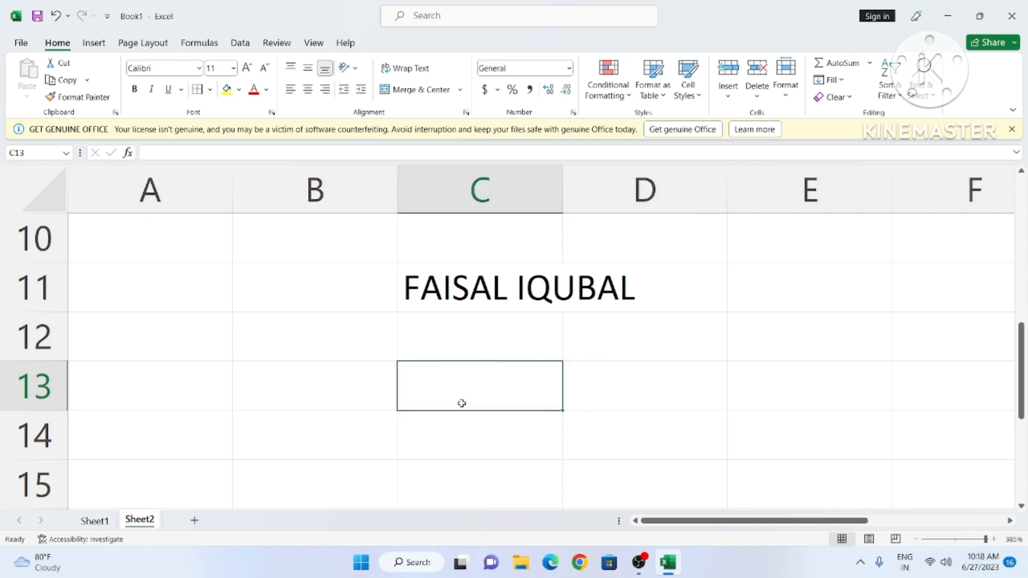
left_click(402, 74)
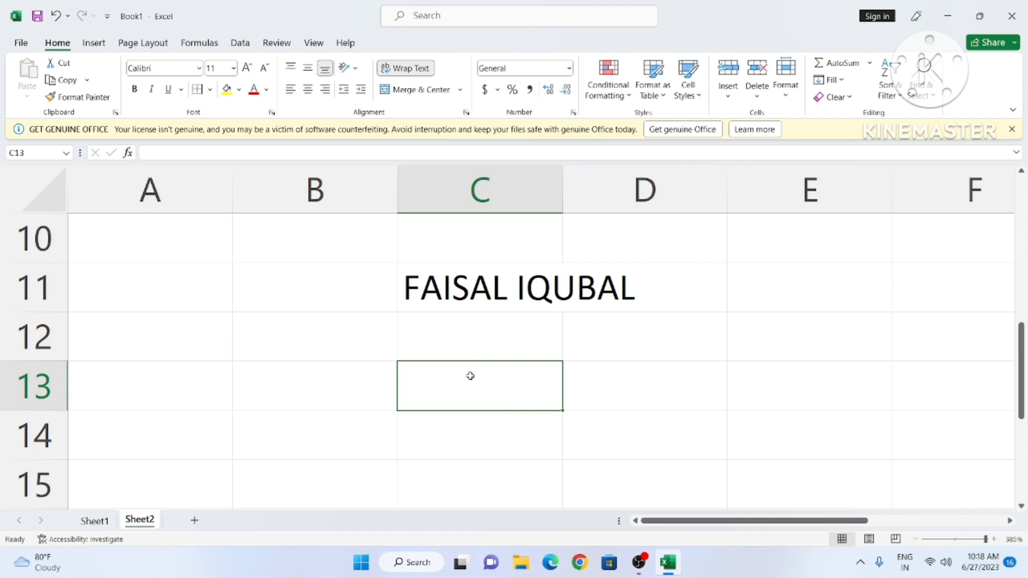
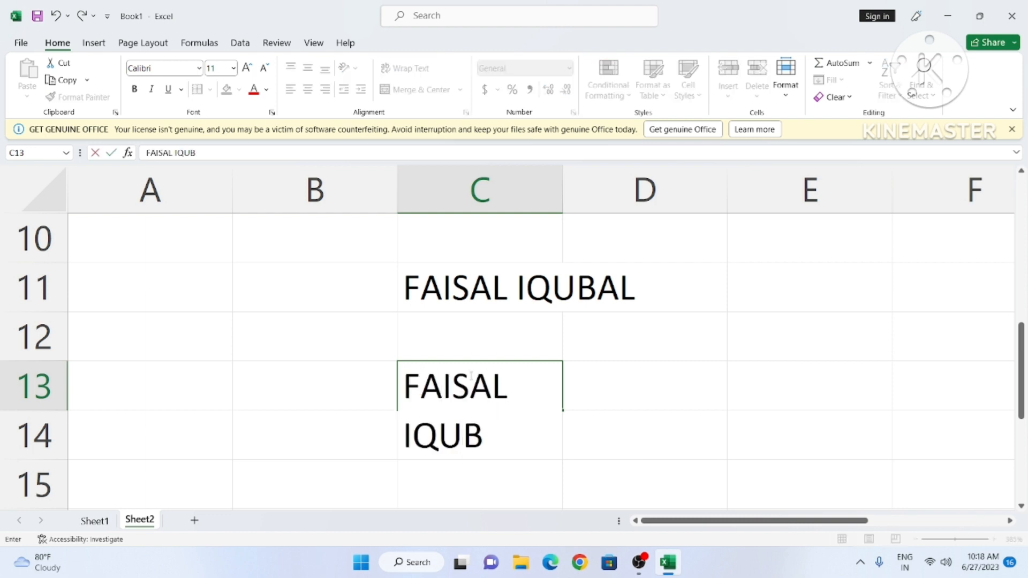
left_click(673, 401)
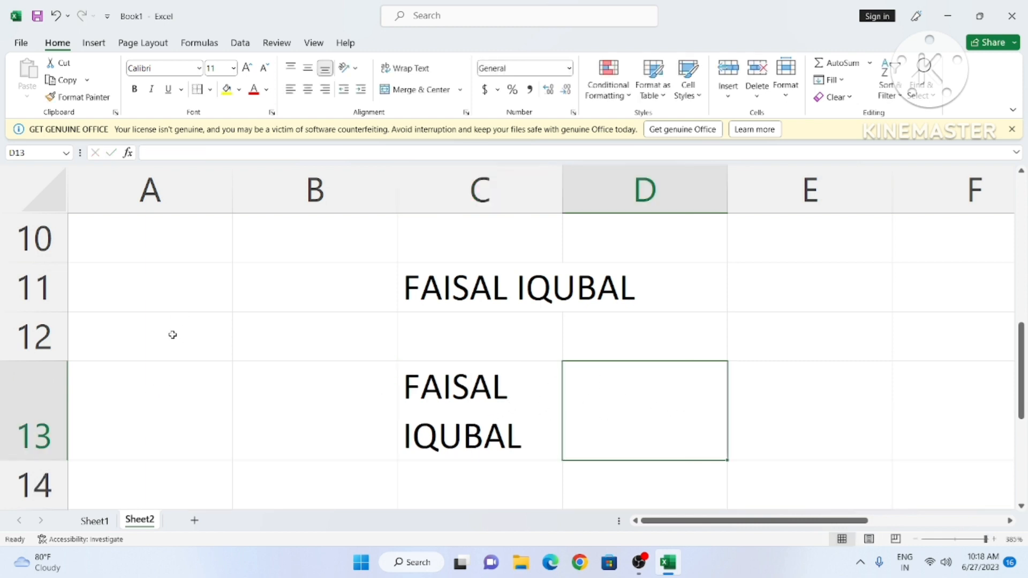
left_click(188, 341)
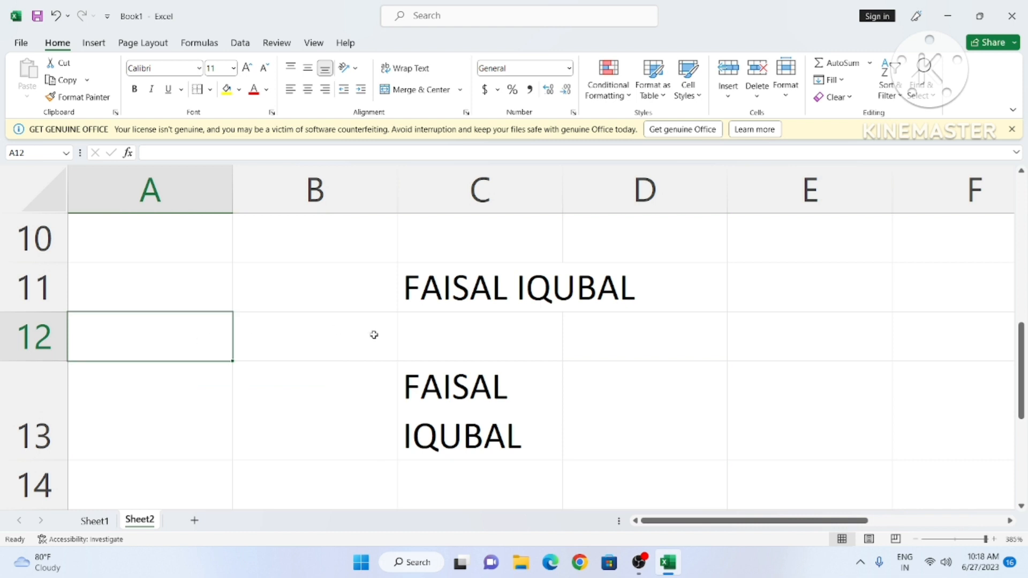
Step: Merge and centre cells C27 and C28
scroll(549, 344, "down", 5)
left_click(481, 395)
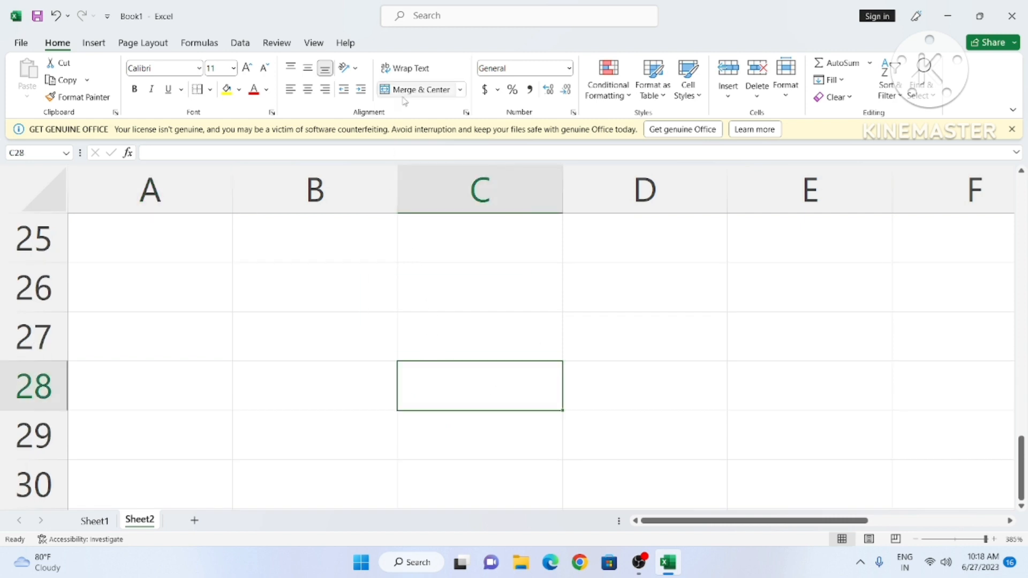
left_click(497, 415)
left_click(444, 341)
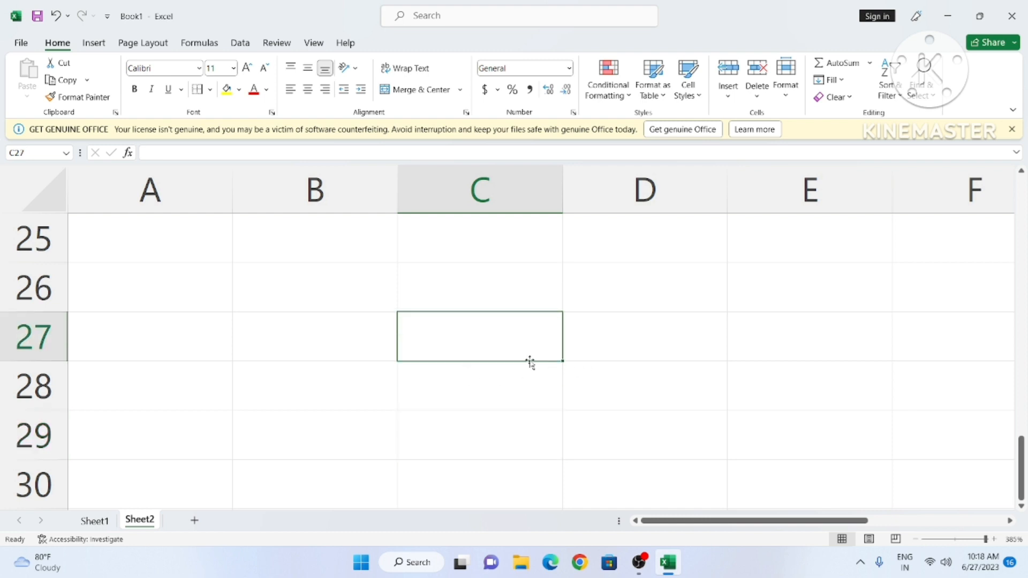
left_click(421, 382)
left_click_drag(425, 341, 473, 372)
left_click(241, 377)
left_click(426, 337)
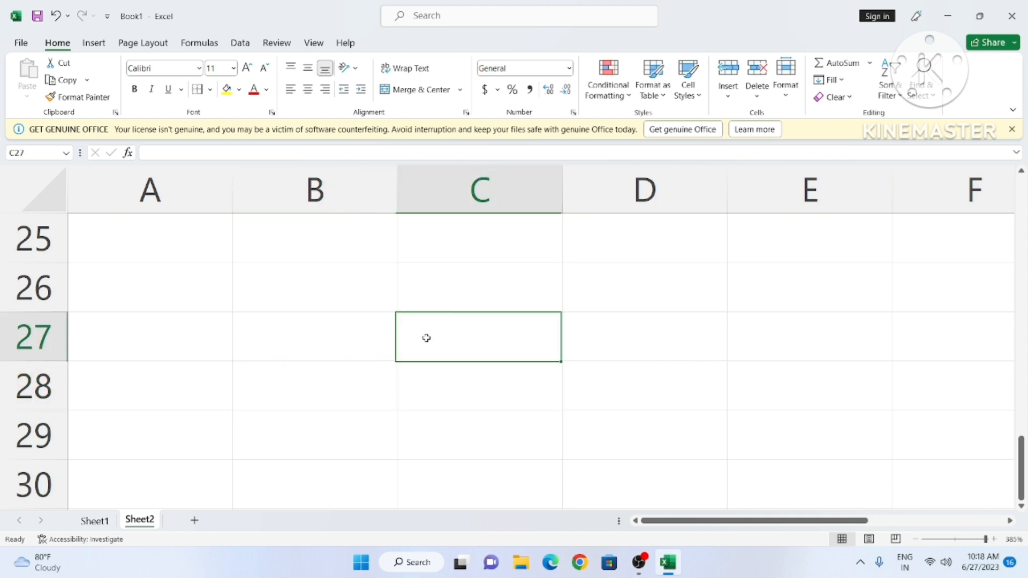
left_click(439, 381)
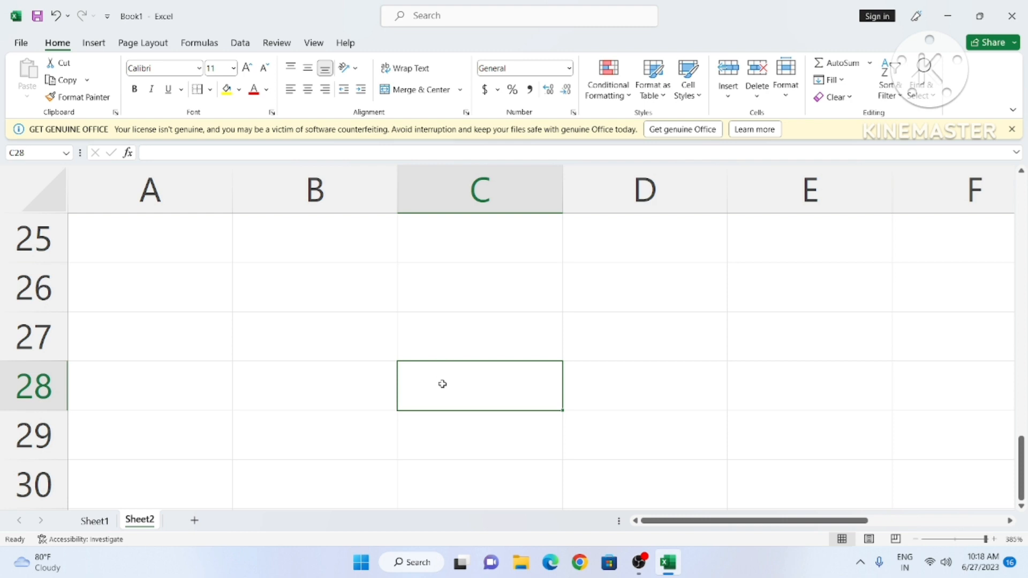
left_click(447, 343)
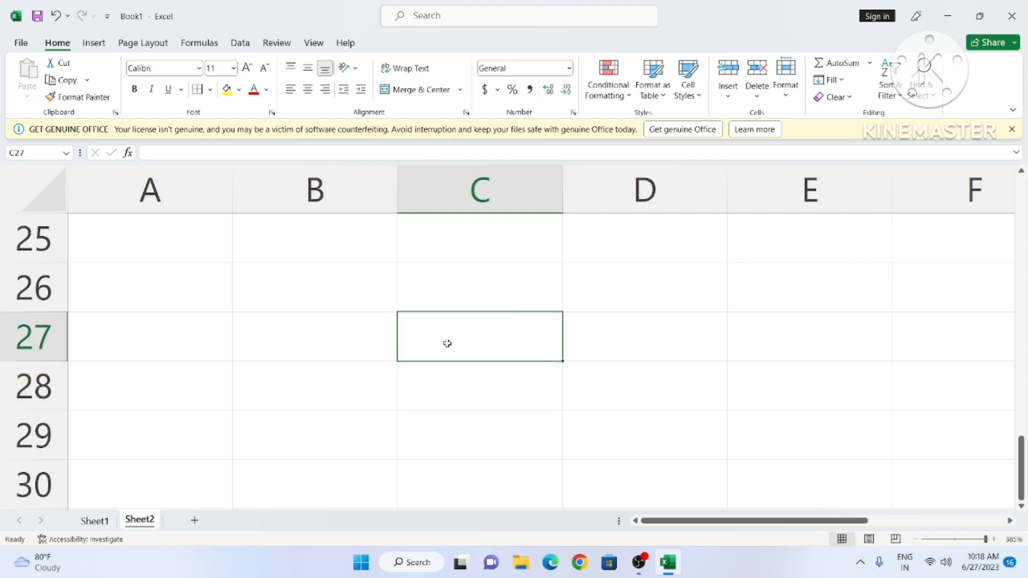
left_click(445, 375)
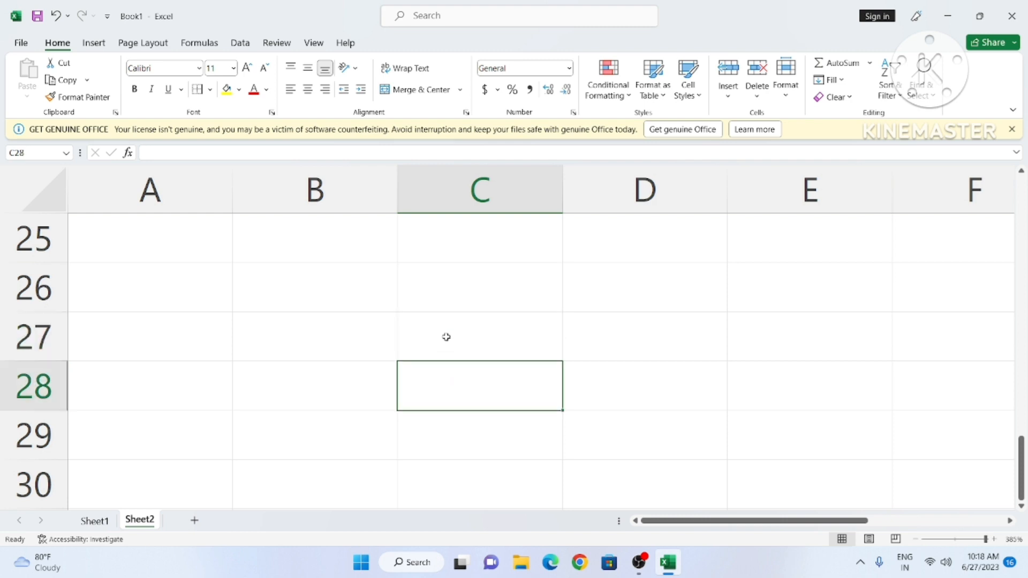
left_click_drag(446, 338, 450, 367)
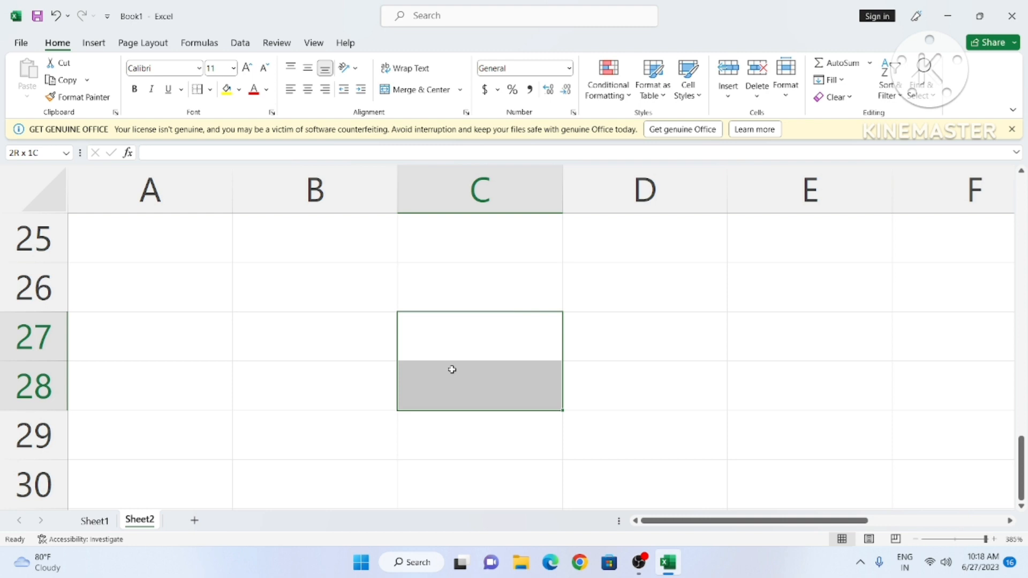
left_click(415, 91)
Step: Enter FAISAL in the merged cell and try middle, then top vertical alignment
left_click(571, 380)
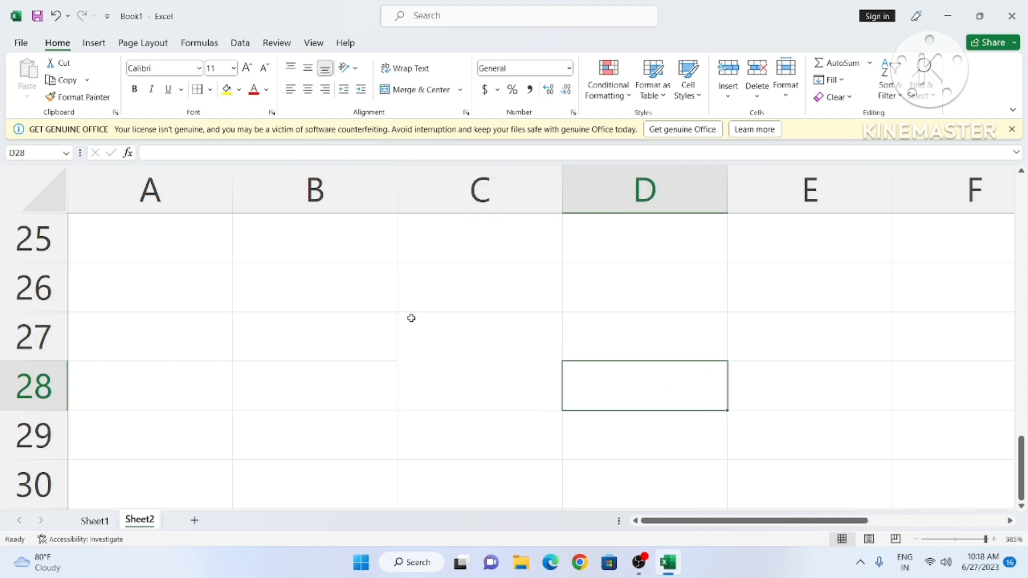
left_click(467, 356)
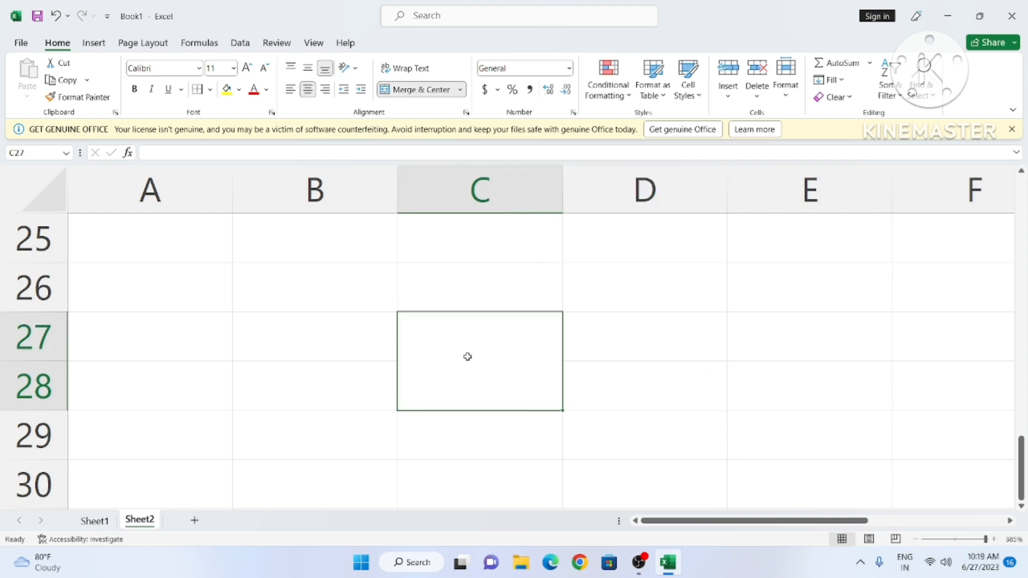
type("FAISAL")
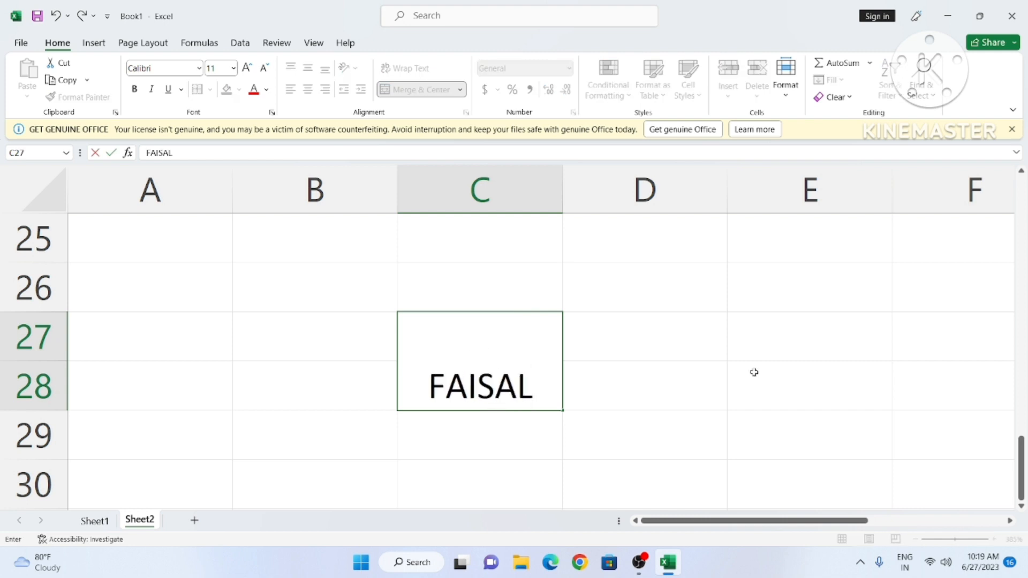
left_click(754, 372)
left_click(501, 375)
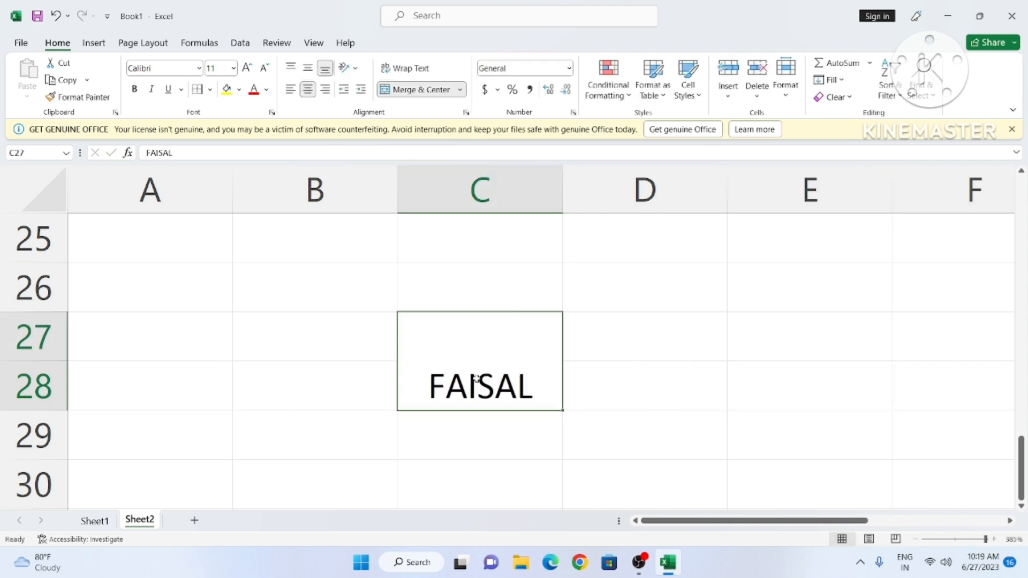
left_click(307, 69)
left_click(290, 68)
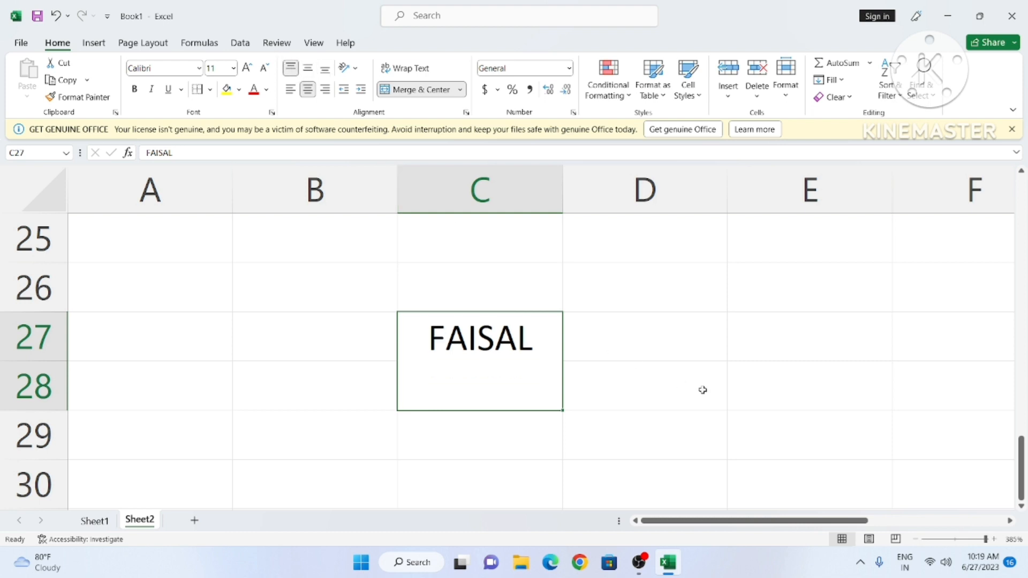
Step: Unmerge the cell back into separate C27 and C28 cells
left_click(596, 363)
left_click(460, 90)
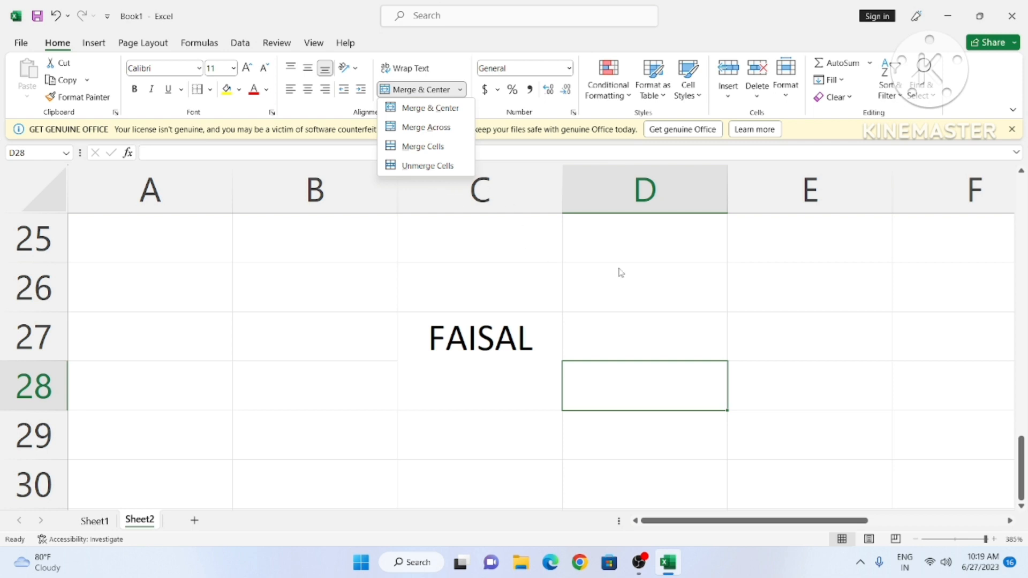
left_click(482, 364)
left_click(479, 360)
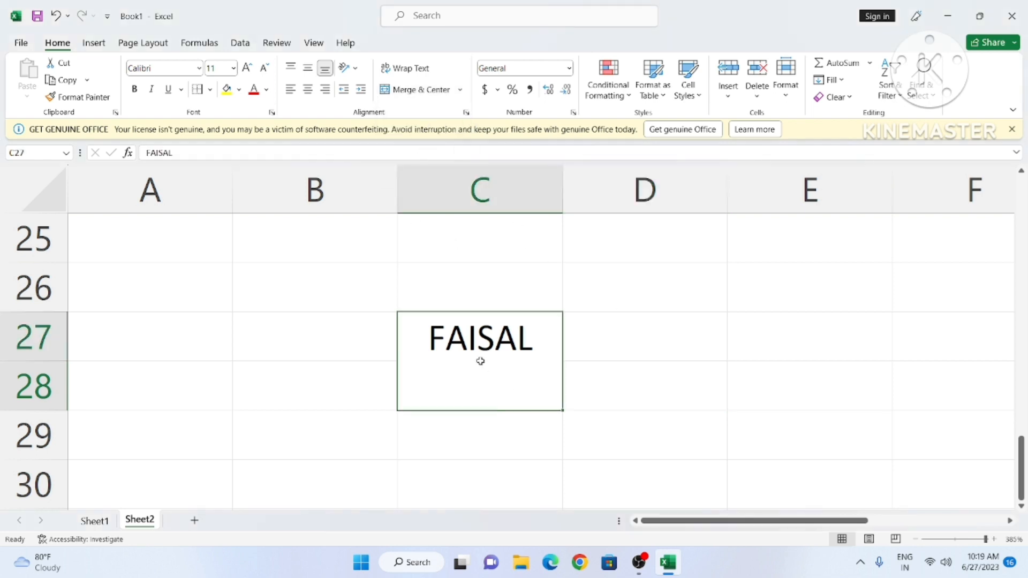
left_click(460, 91)
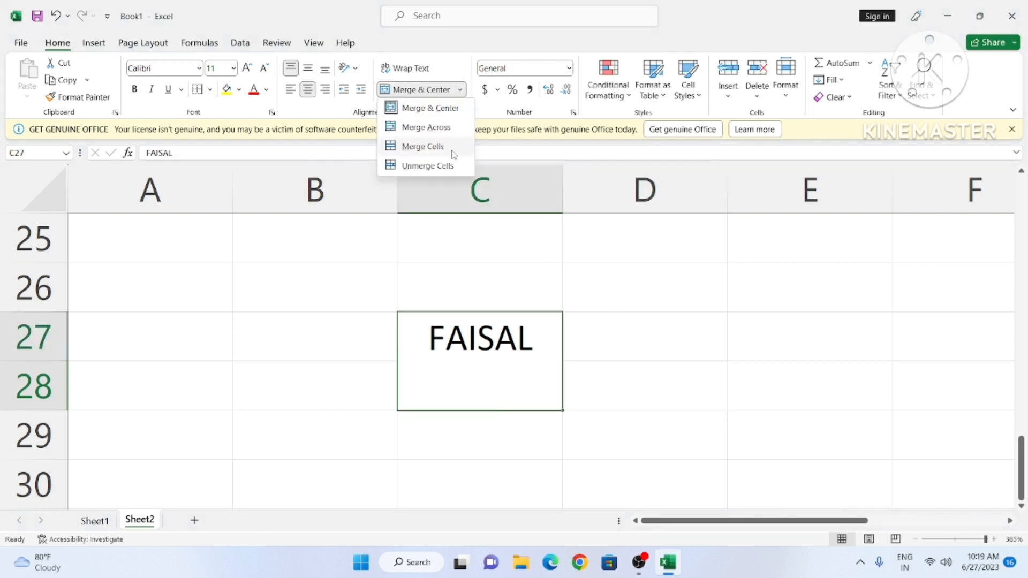
left_click(428, 165)
left_click(654, 387)
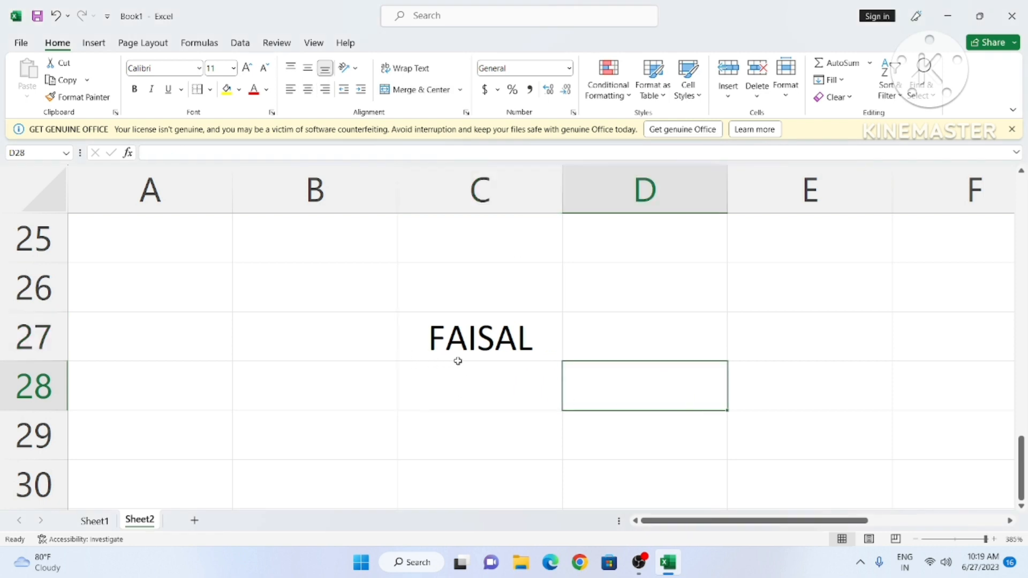
left_click(456, 91)
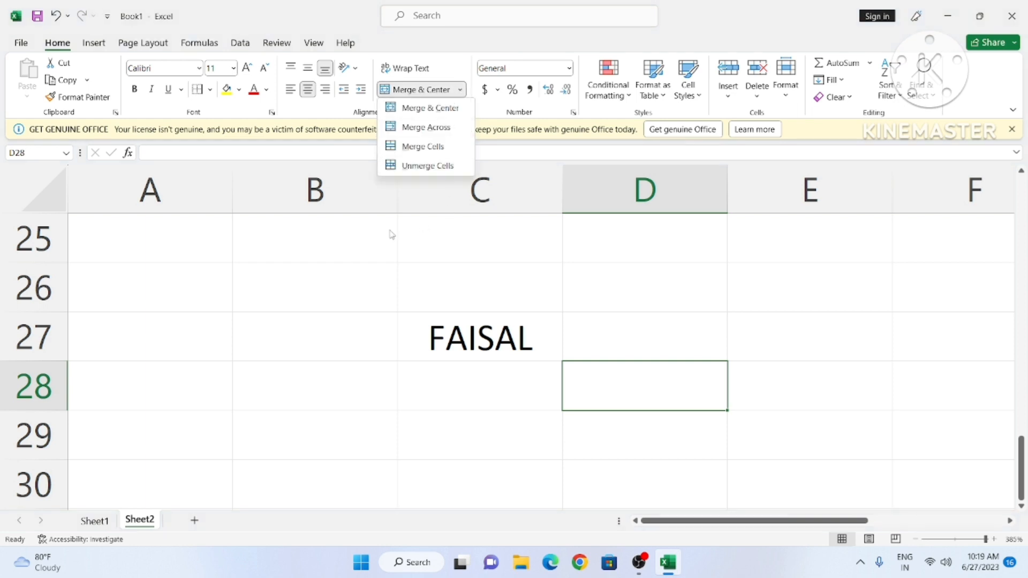
left_click(314, 288)
left_click(246, 335)
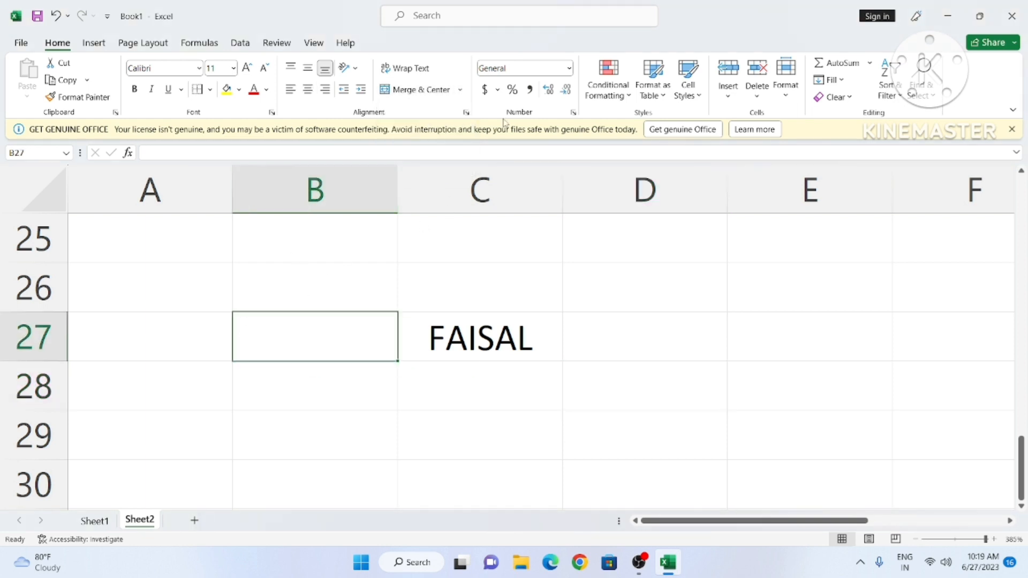
Step: Browse the number format and accounting currency lists without changing anything
left_click(569, 69)
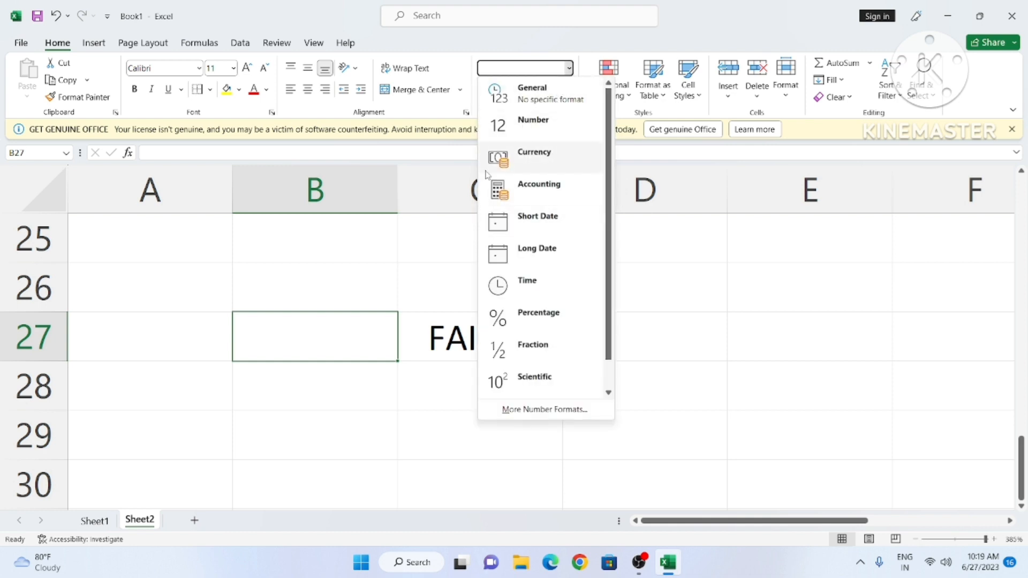
left_click(641, 303)
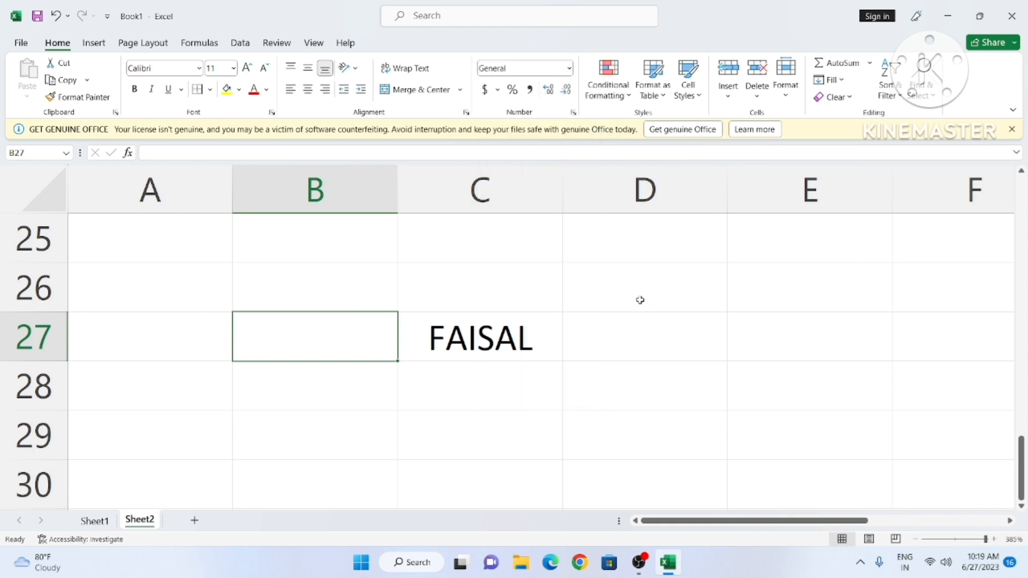
left_click(605, 292)
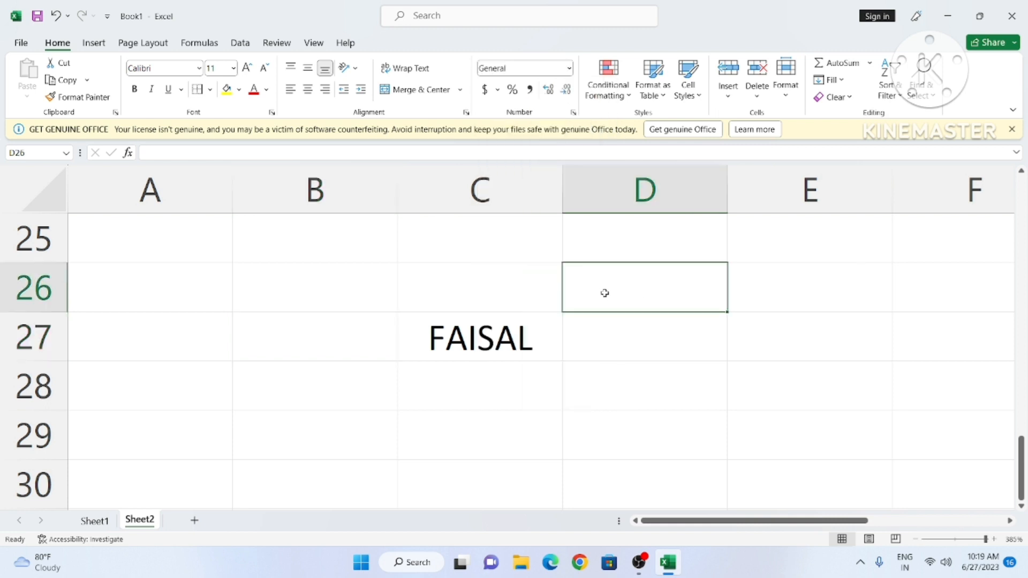
left_click(498, 91)
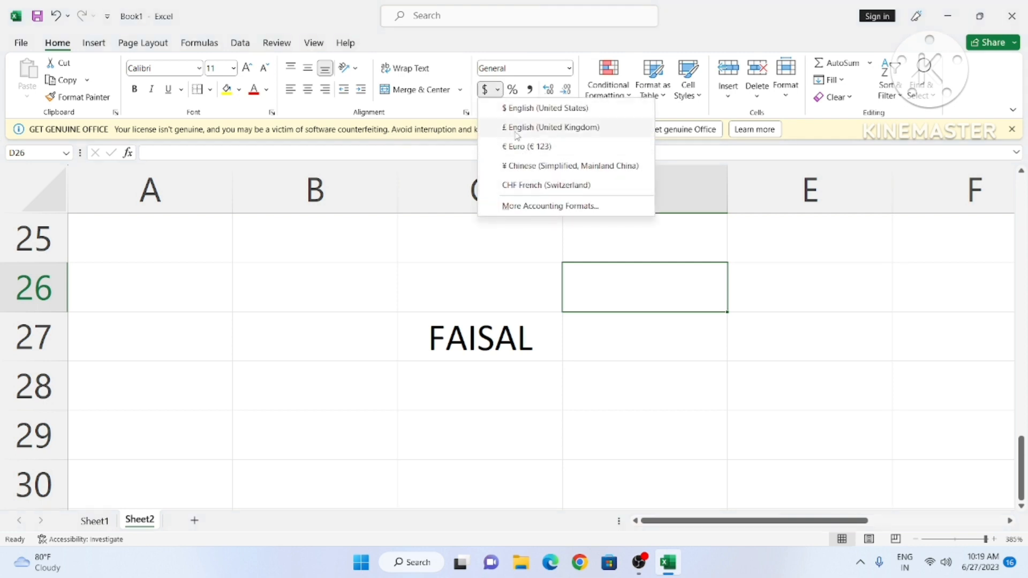
left_click(606, 284)
Step: Clear FAISAL by deleting the contents of C26:C27
left_click(422, 272)
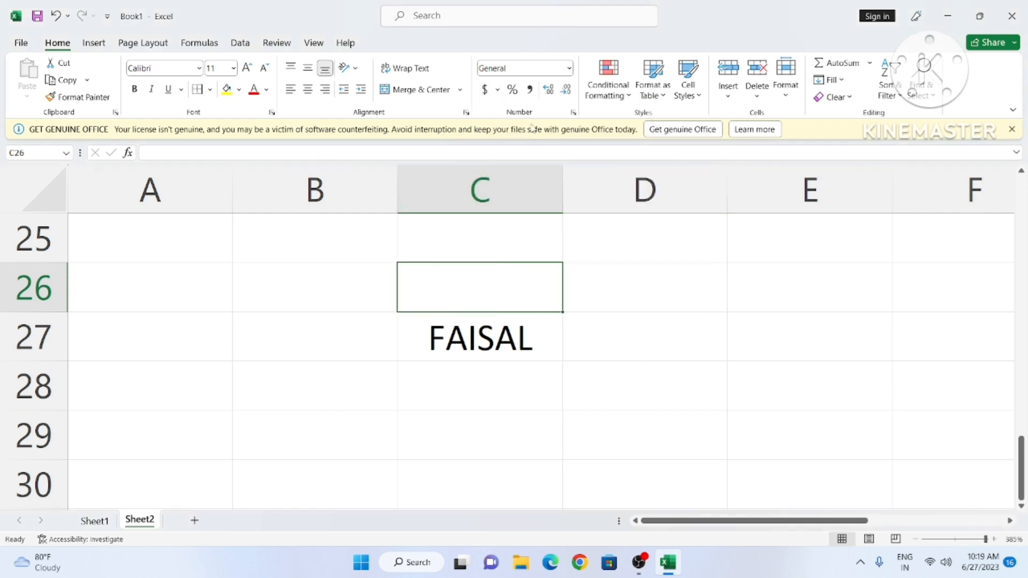
left_click(348, 320)
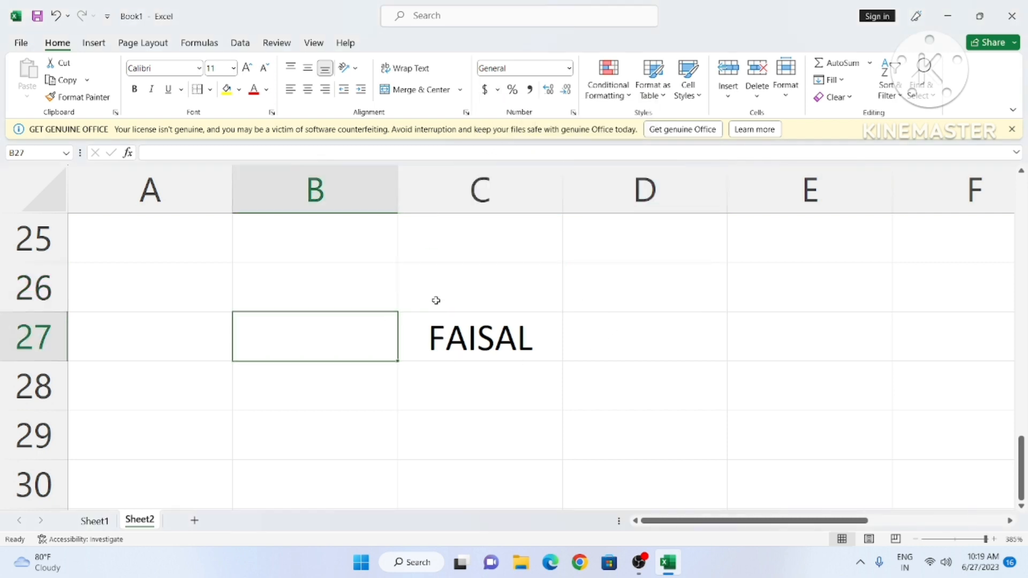
left_click_drag(436, 301, 472, 348)
key("Delete")
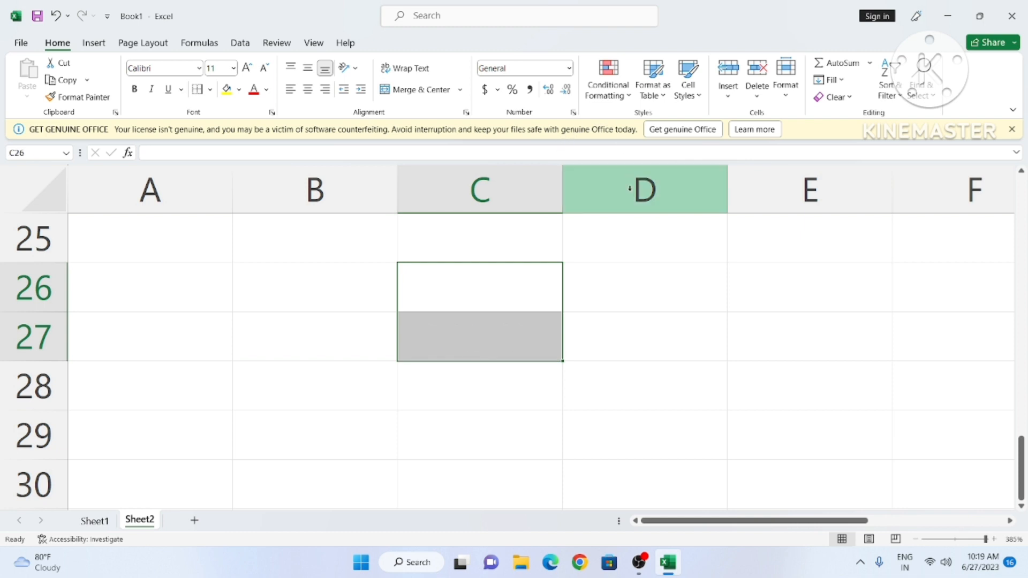
Step: Look through the conditional formatting options without applying any
left_click_drag(695, 417, 691, 385)
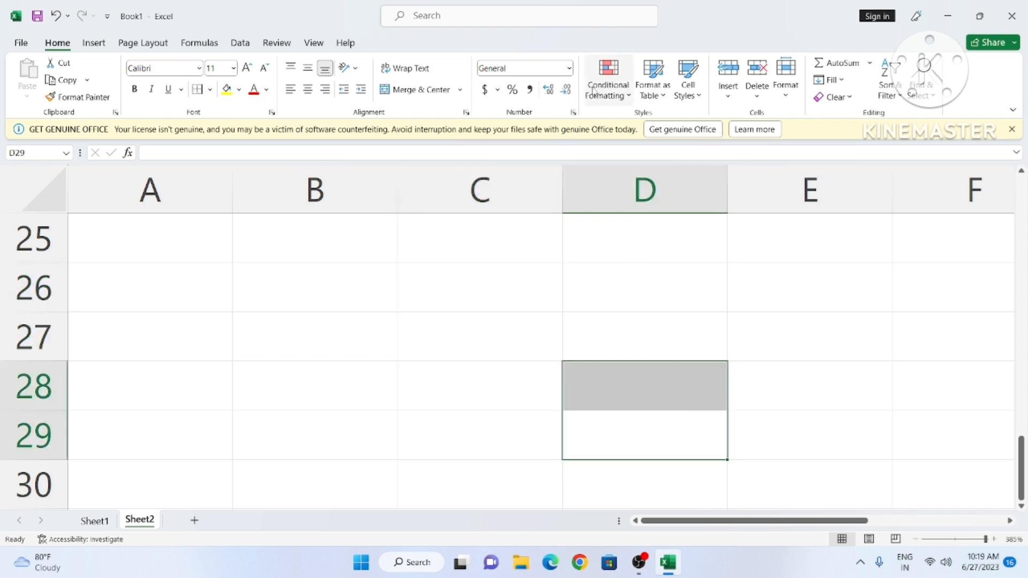
left_click(631, 102)
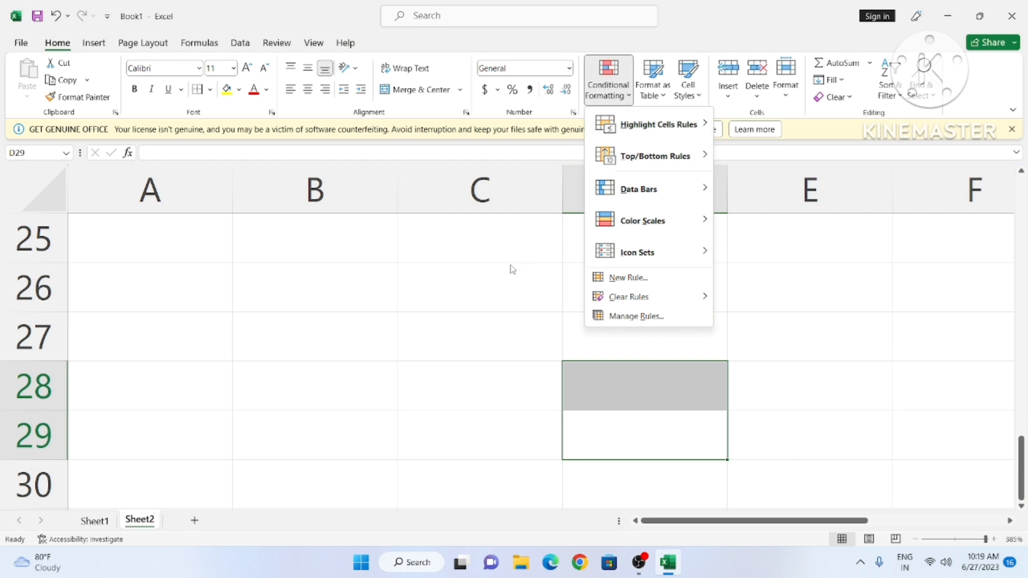
left_click(404, 305)
left_click(404, 308)
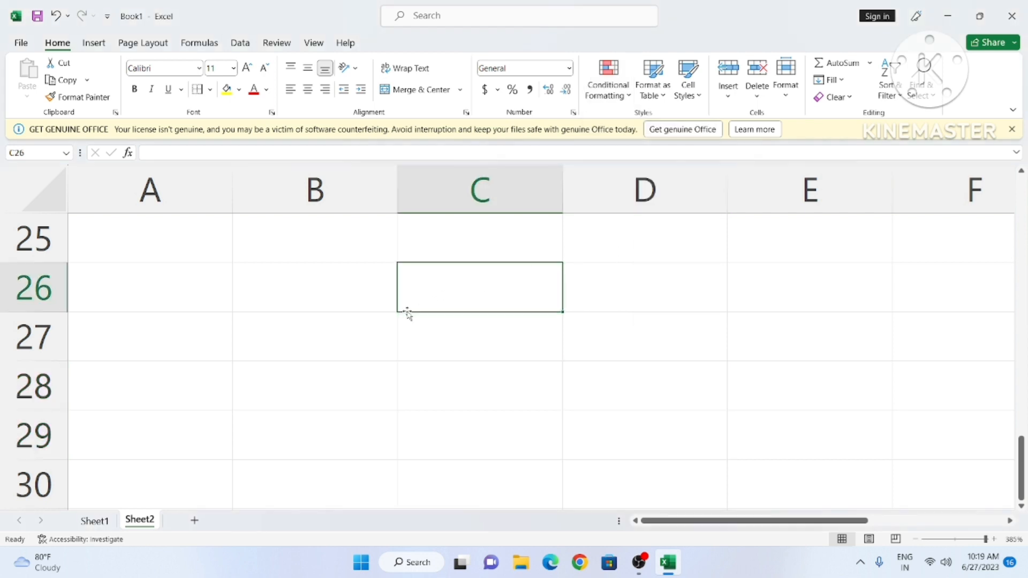
left_click(631, 101)
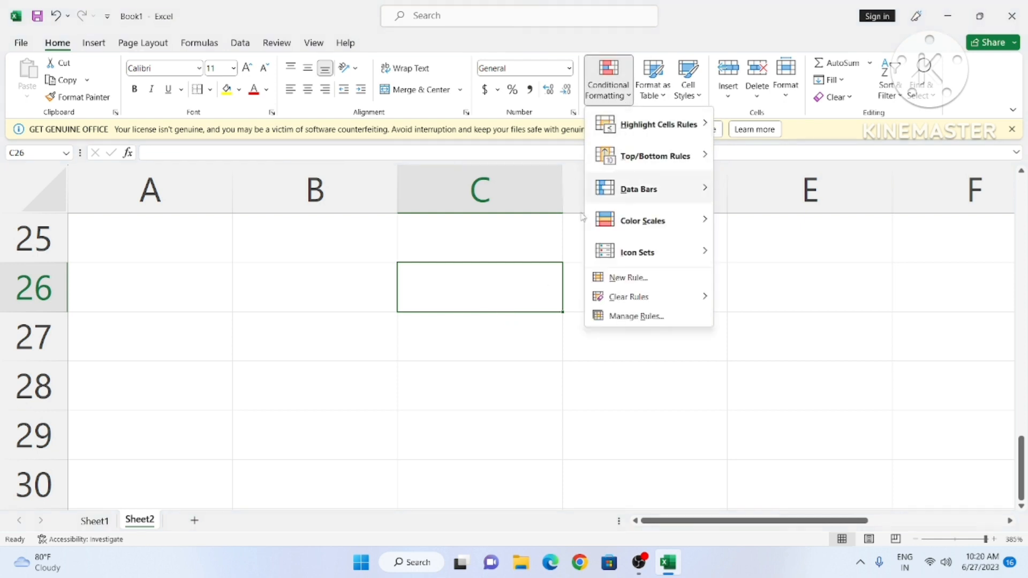
left_click(314, 353)
Step: Enter 12, 10, 15, 19 and 14 down cells B26:B30
left_click(280, 290)
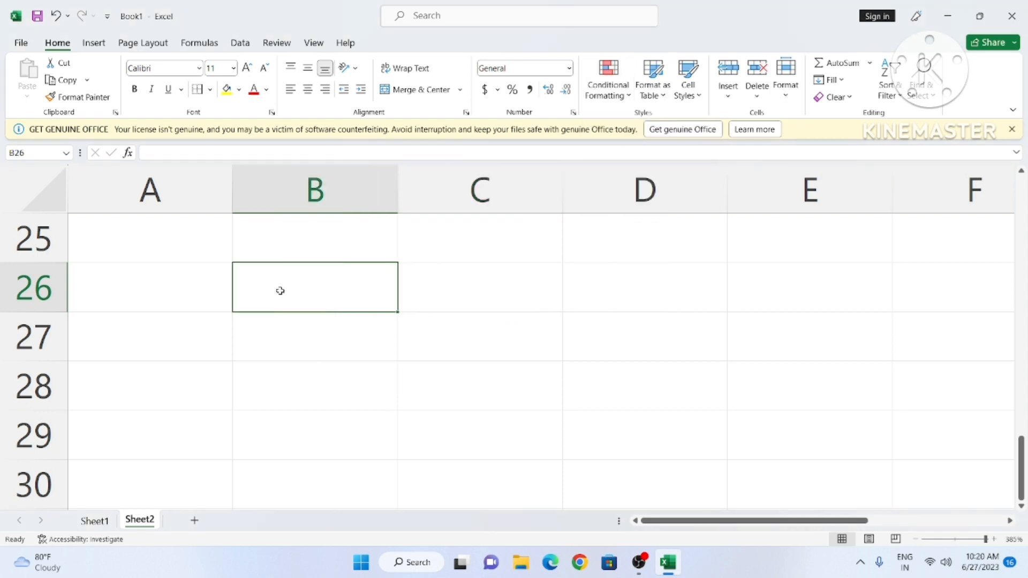
type("12")
key("Return")
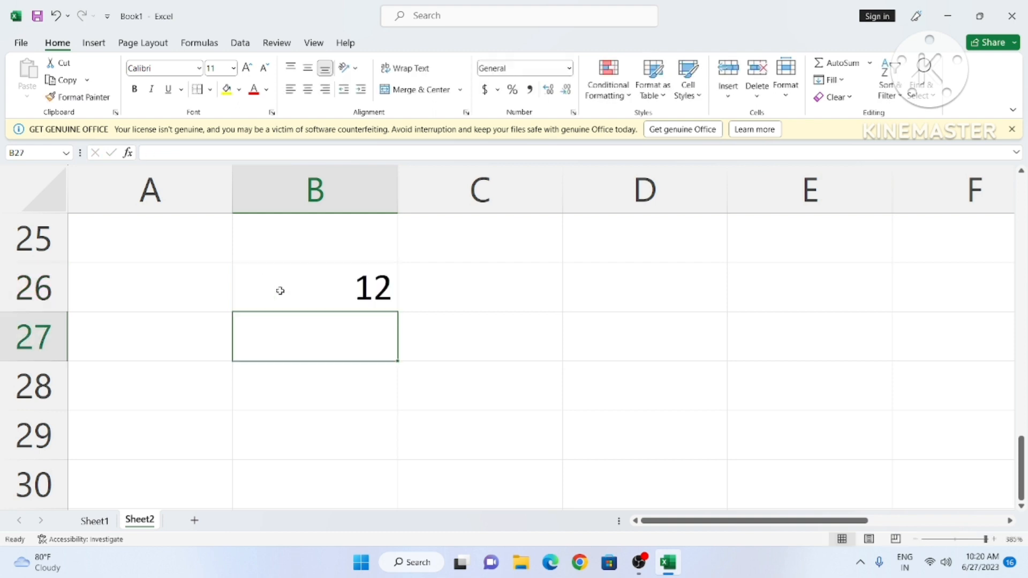
type("10")
key("Return")
type("15")
key("Return")
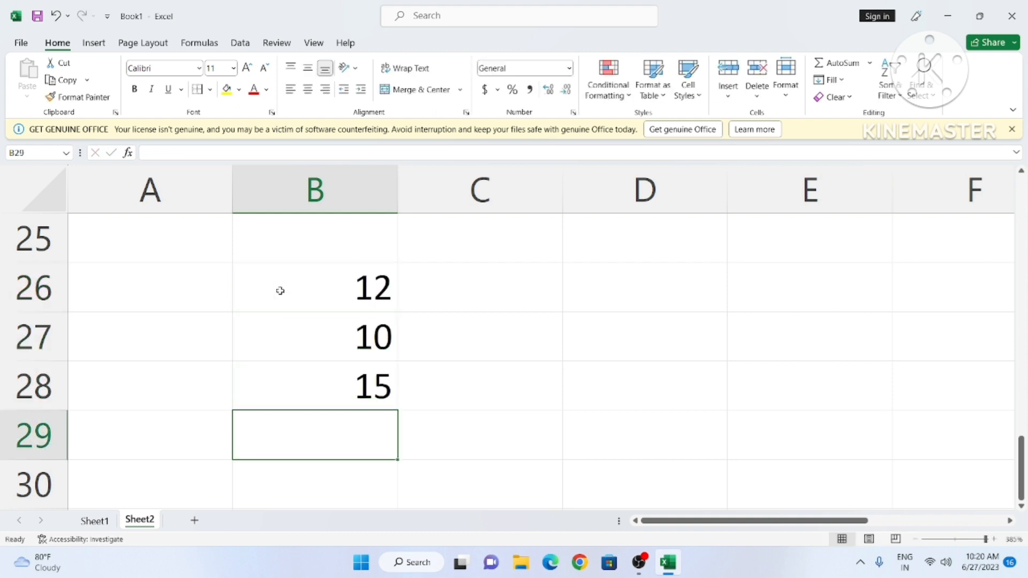
type("19")
key("Return")
type("14")
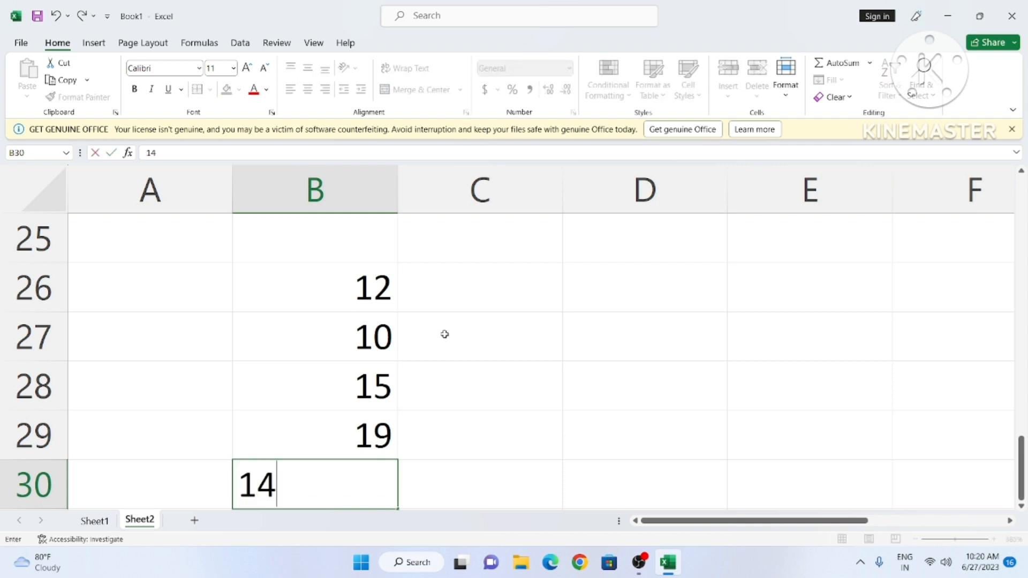
left_click(482, 414)
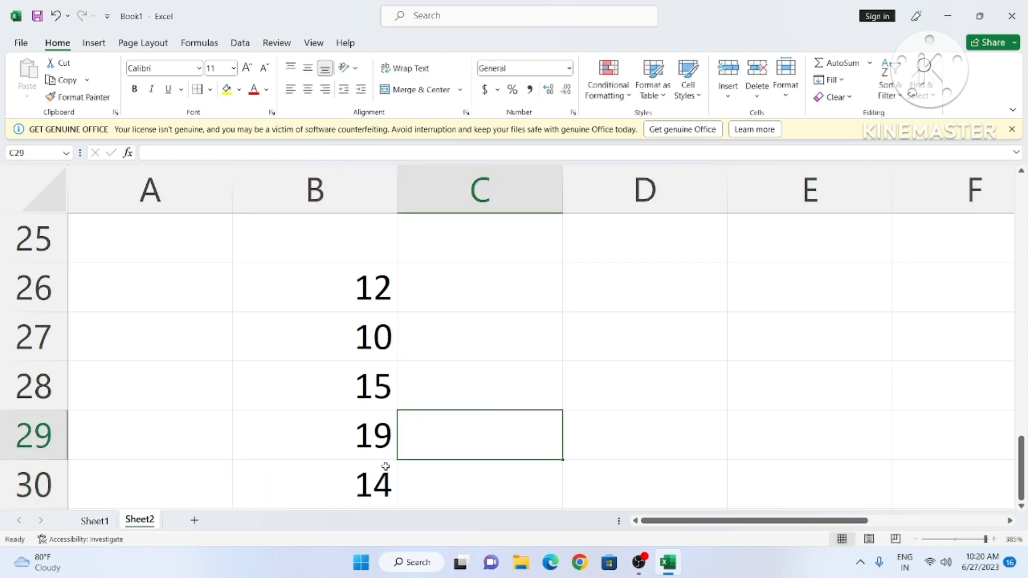
Step: Correct B30 from 14 to 144, then select the numbers in column B
left_click(381, 448)
left_click(380, 390)
left_click(377, 467)
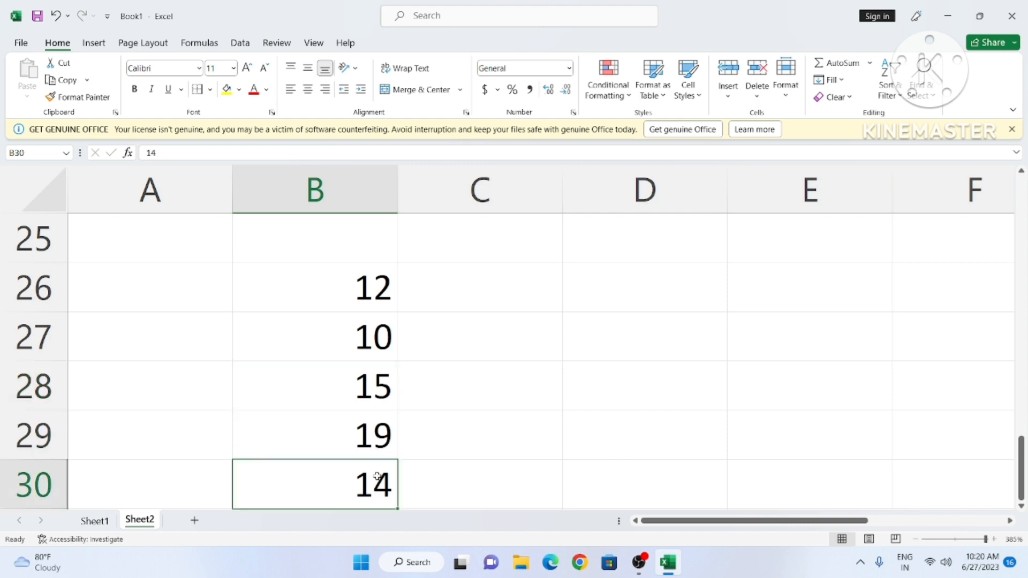
double_click(386, 485)
type("4")
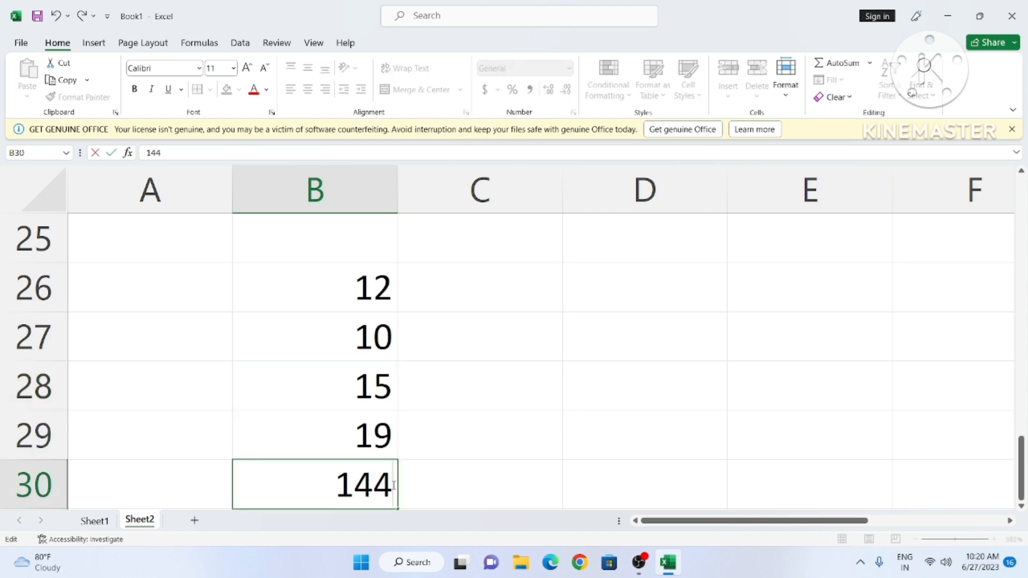
left_click(508, 462)
left_click_drag(321, 288, 353, 463)
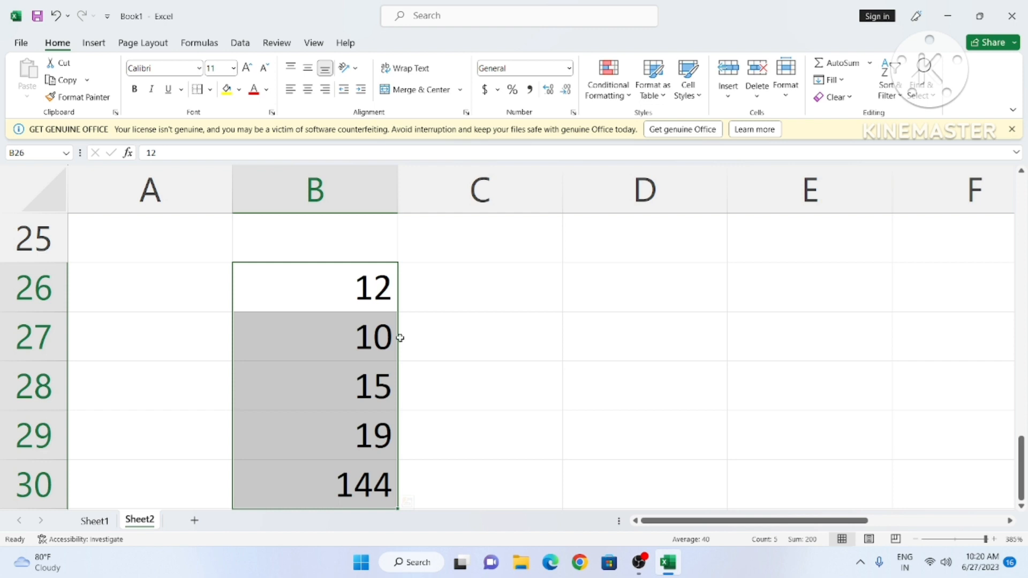
Step: Apply a Top 3 Items rule to B26:B30 with light red fill and dark red text
left_click(629, 98)
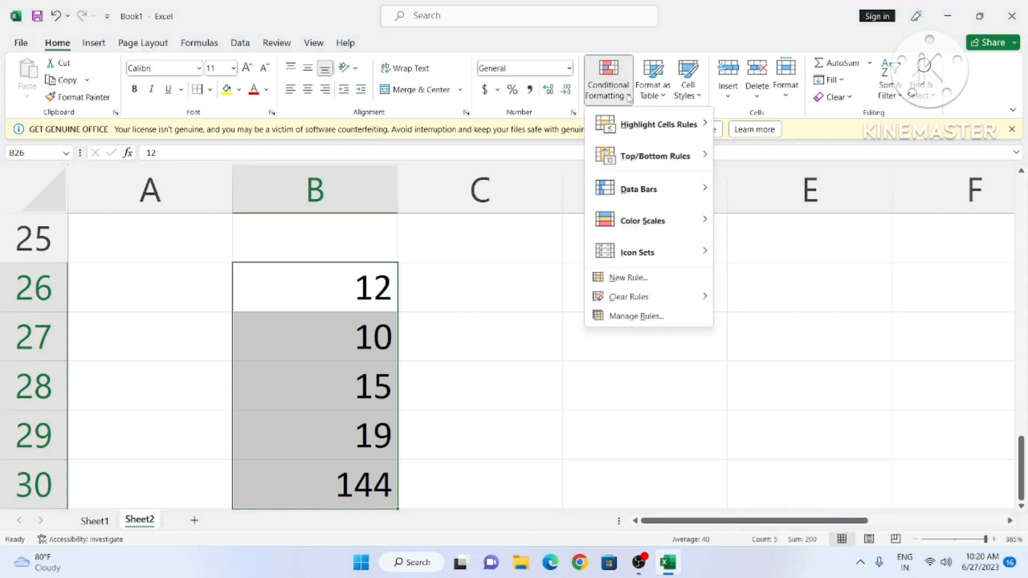
mouse_move(627, 122)
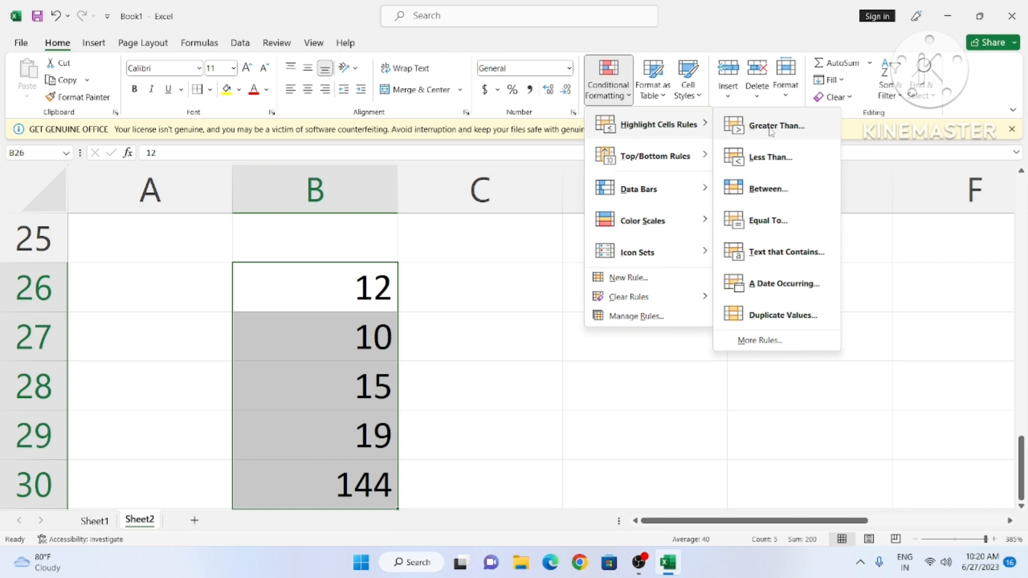
mouse_move(706, 158)
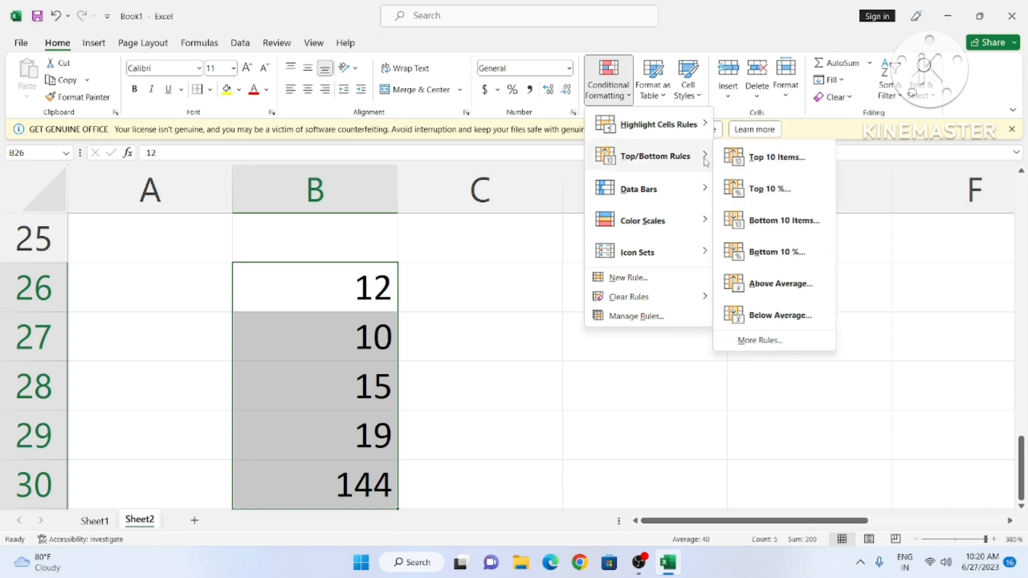
left_click(772, 158)
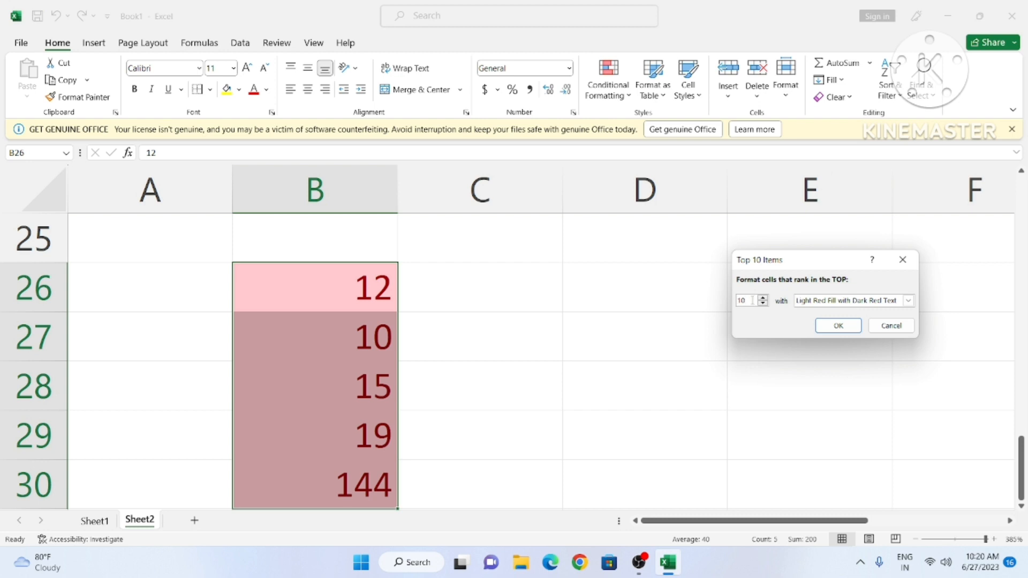
key("BackSpace")
key("BackSpace")
type("3")
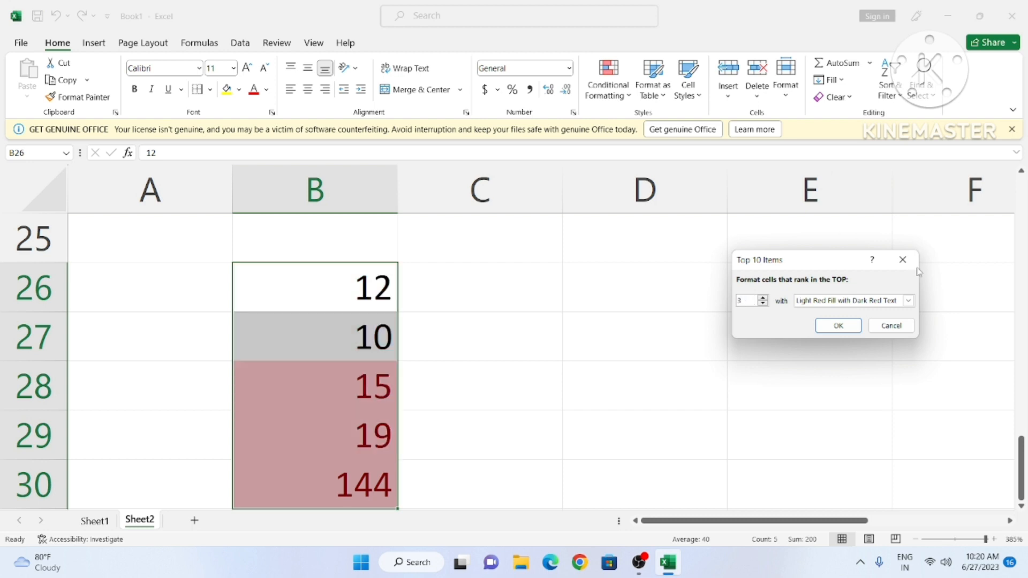
left_click(838, 326)
left_click(649, 429)
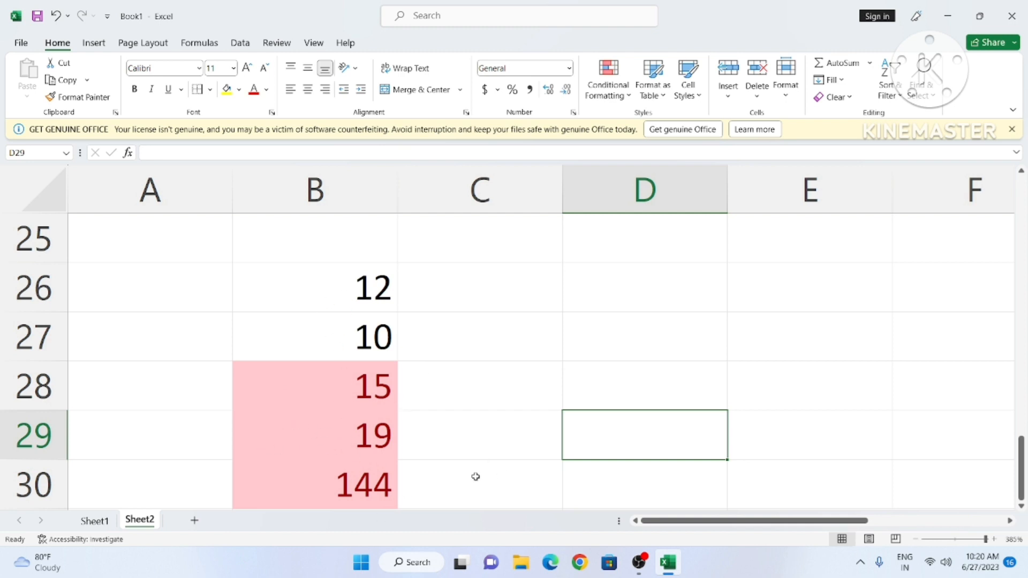
Step: Select cells D27, D29 and D26 in turn
left_click(582, 359)
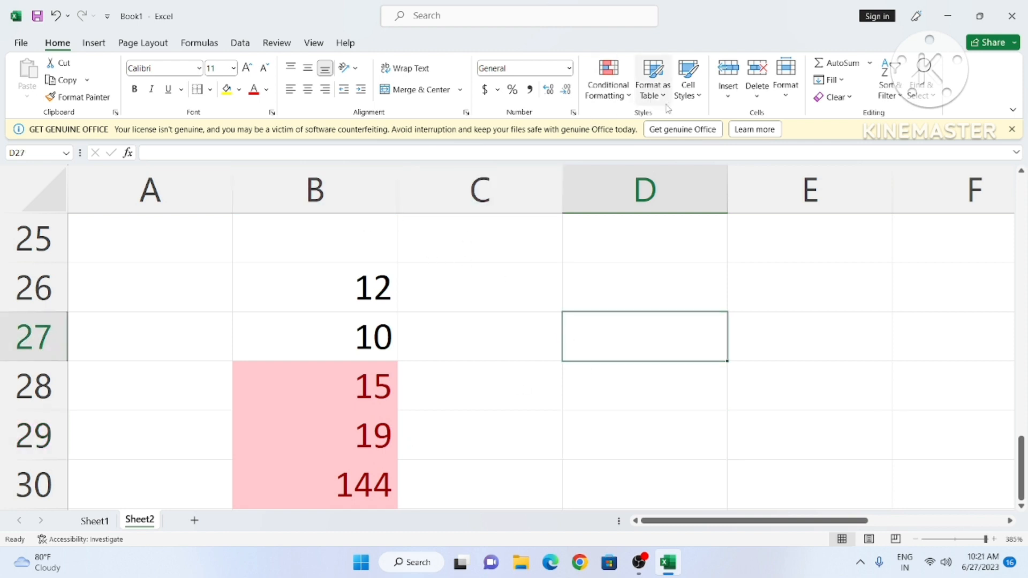
left_click(598, 415)
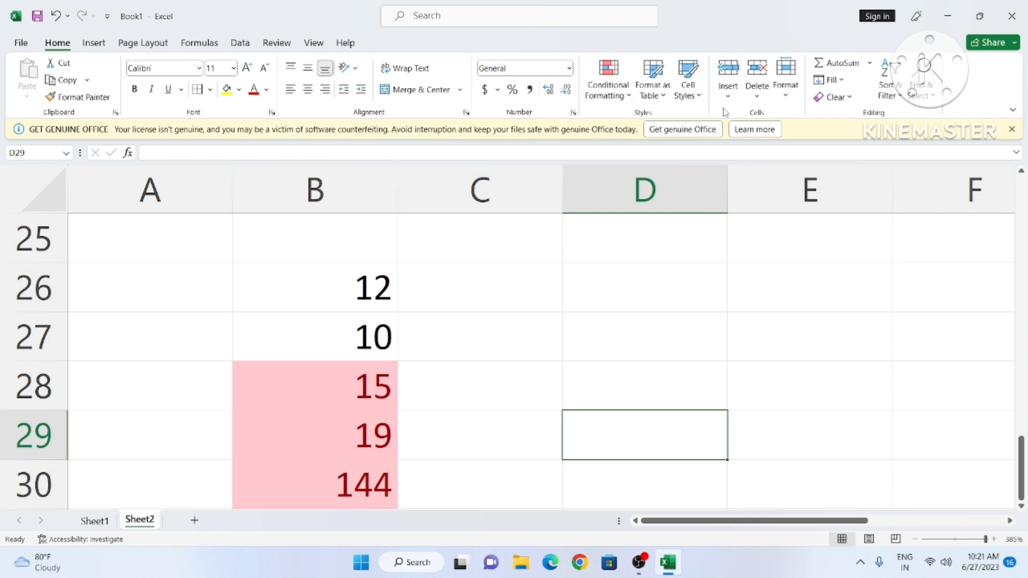
left_click(620, 285)
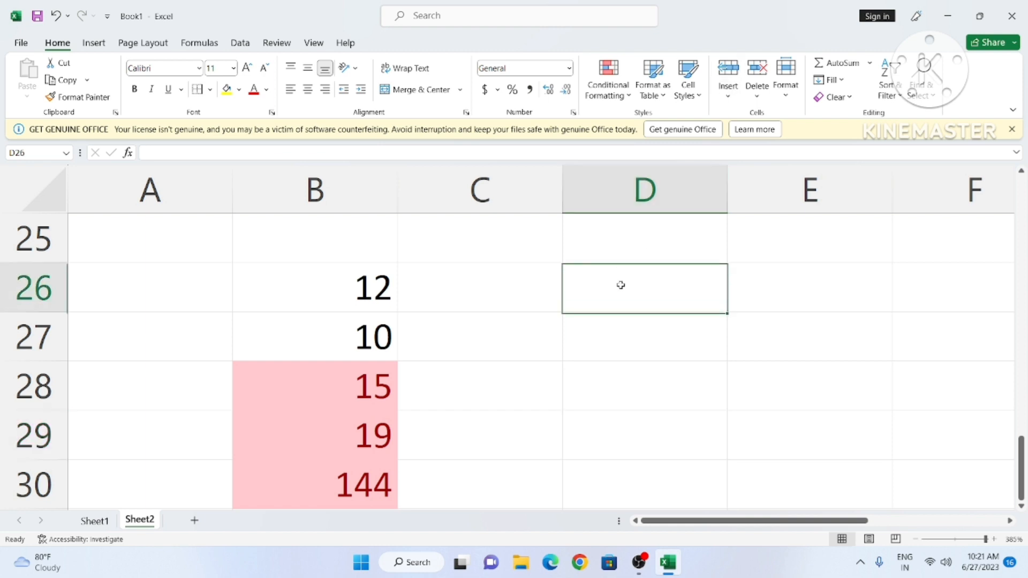
Step: Create a one-column orange Medium table at D38, headed Column1
scroll(614, 332, "down", 4)
left_click(508, 343)
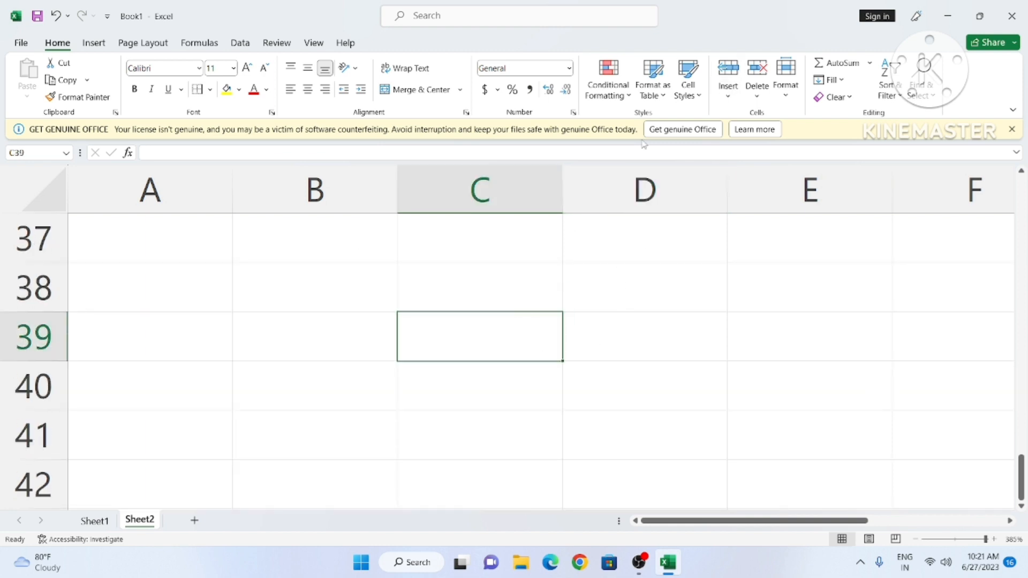
left_click(661, 100)
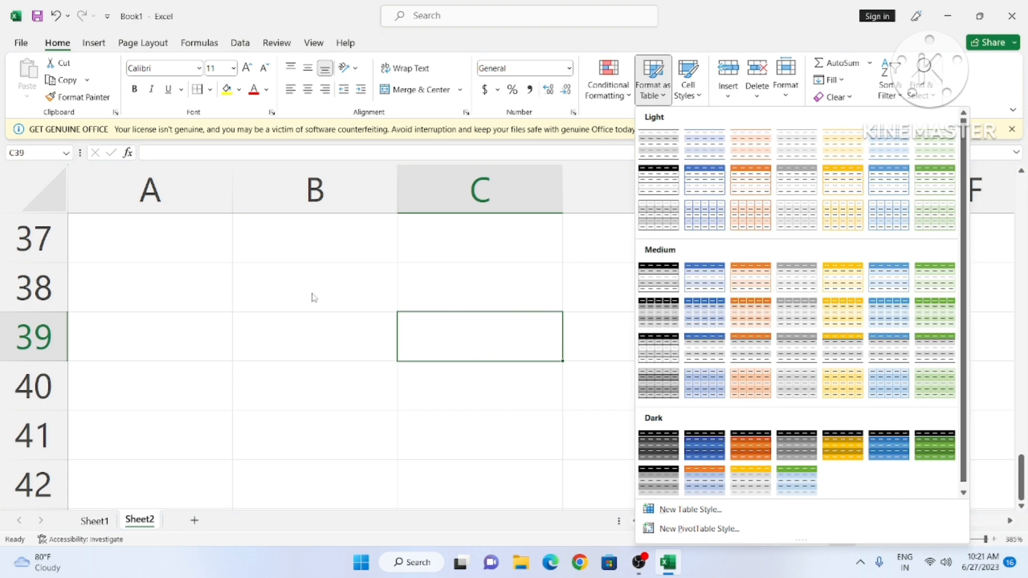
left_click(312, 296)
left_click_drag(176, 257, 509, 436)
scroll(789, 397, "up", 1)
scroll(789, 397, "down", 2)
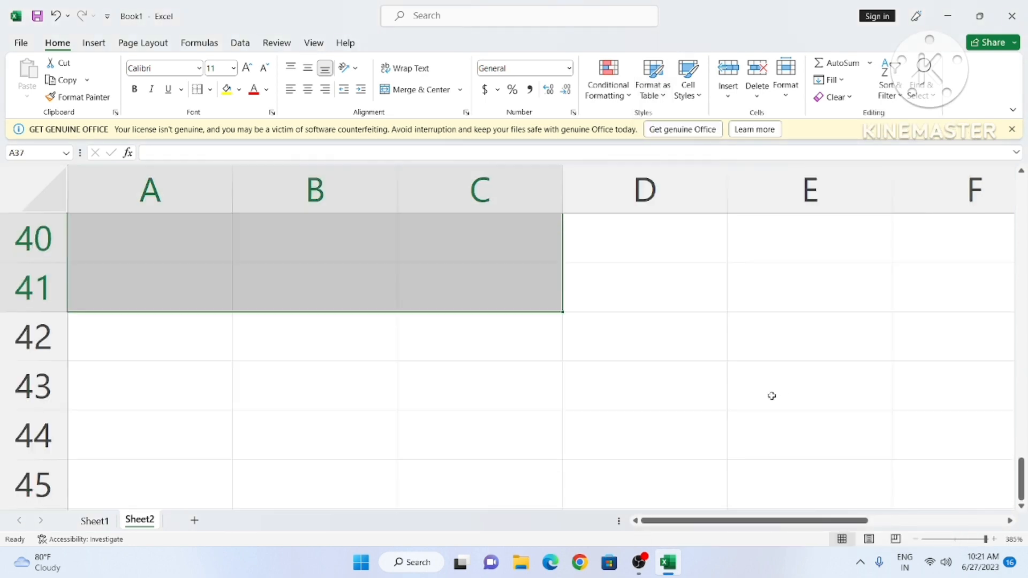
scroll(772, 396, "up", 1)
left_click(664, 102)
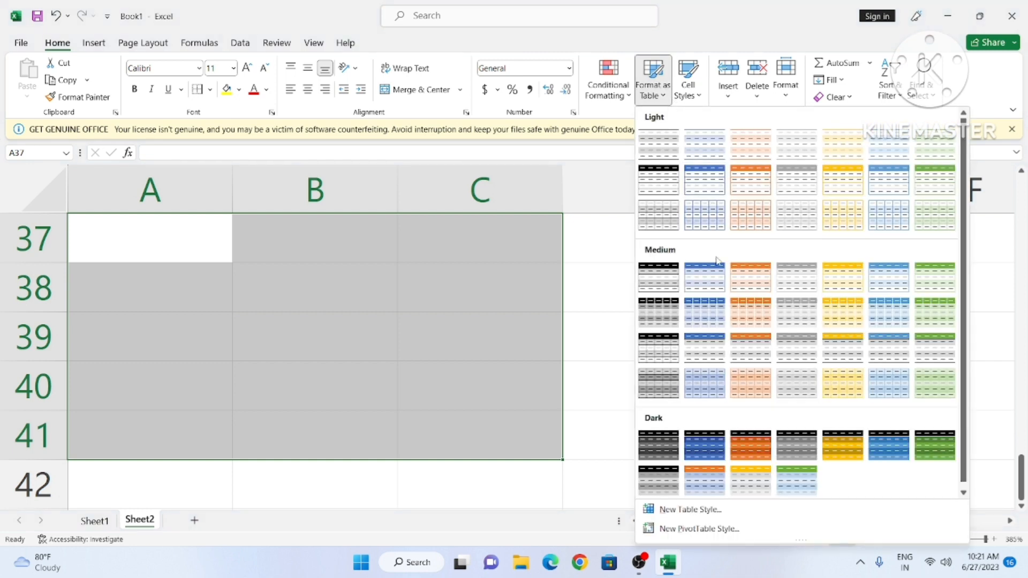
left_click(750, 276)
left_click(661, 307)
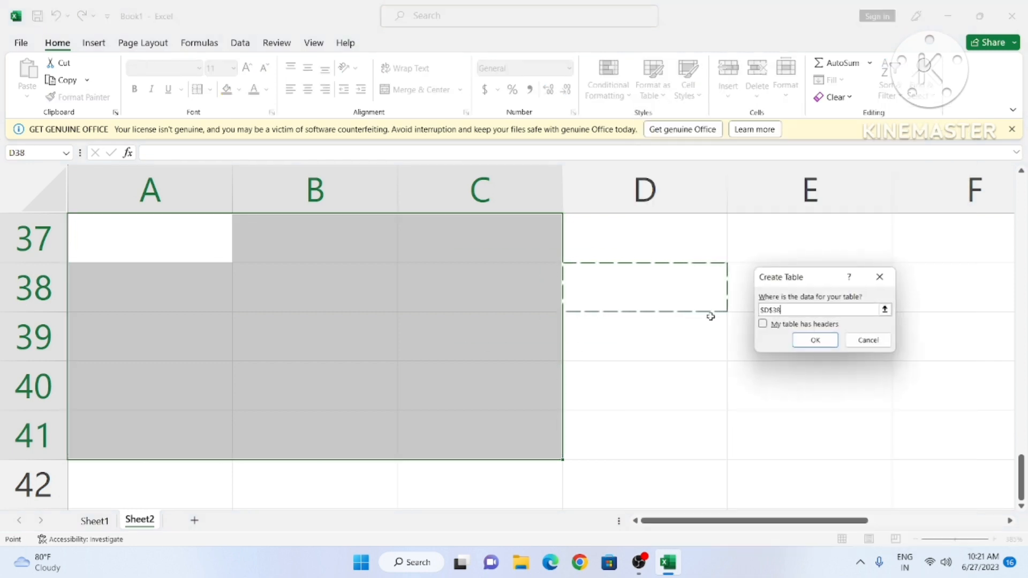
left_click(808, 342)
Step: Format A38:B40 as an orange Medium table with Column1 and Column2 headers
left_click(792, 342)
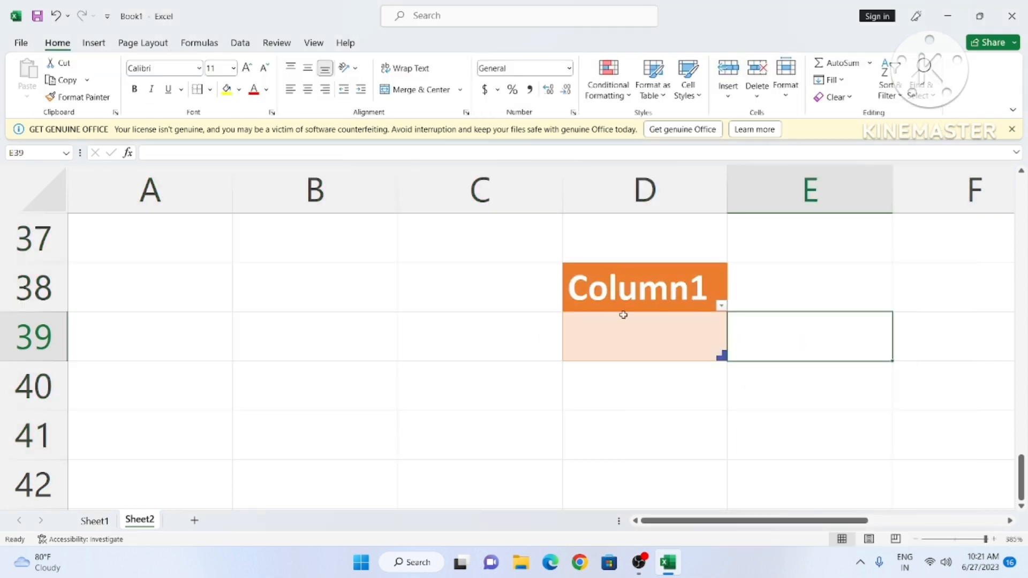
left_click(287, 316)
left_click_drag(175, 264, 332, 402)
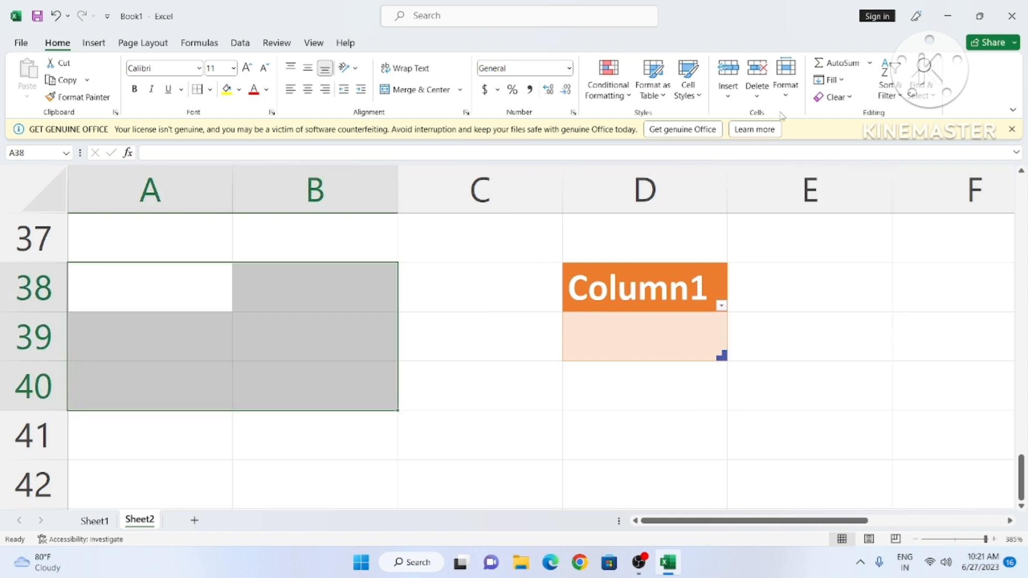
left_click(651, 89)
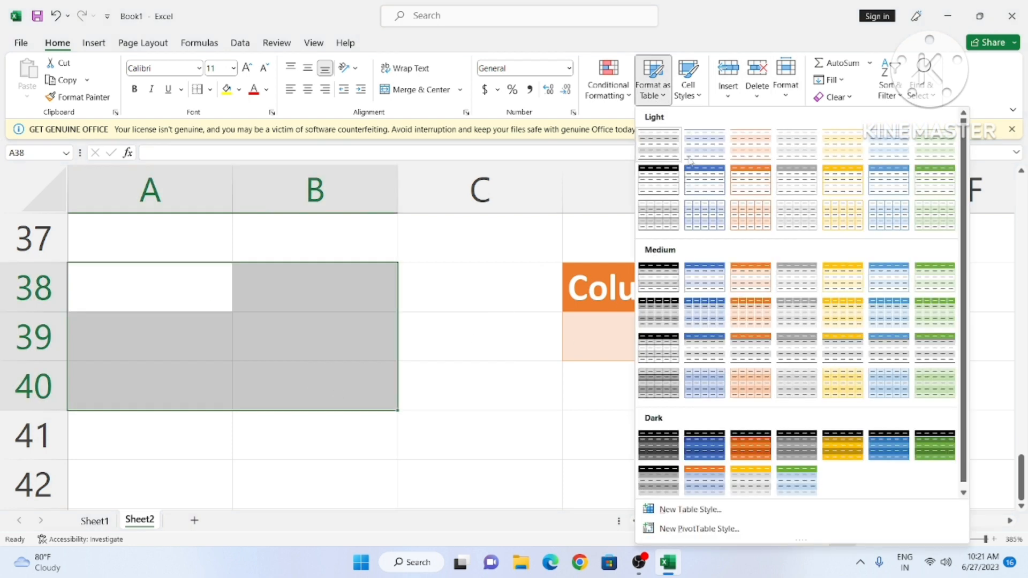
left_click(741, 276)
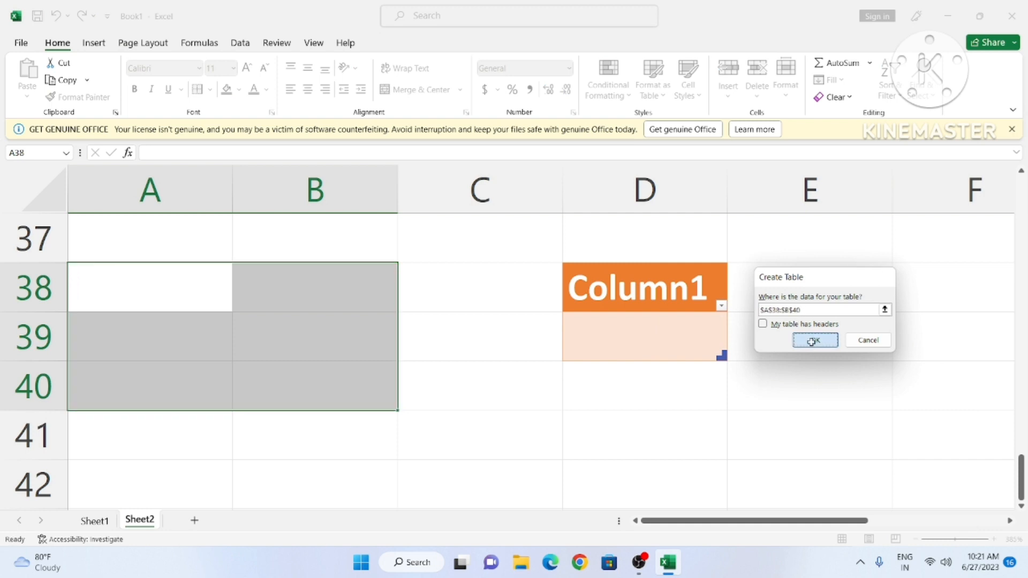
left_click(811, 342)
Step: Apply the Accent2 cell style to C40, then select C51 lower down
left_click(540, 404)
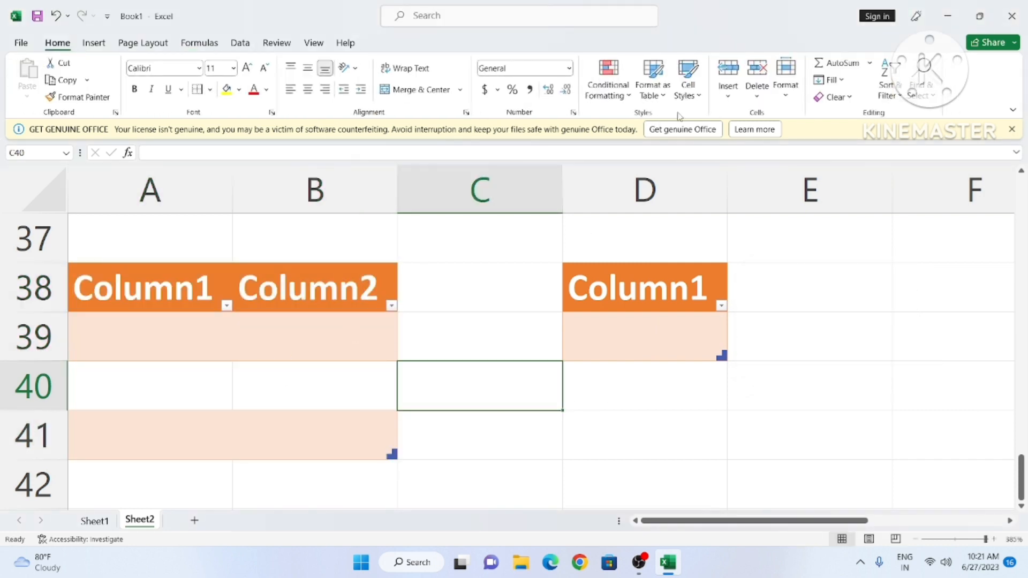
left_click(697, 102)
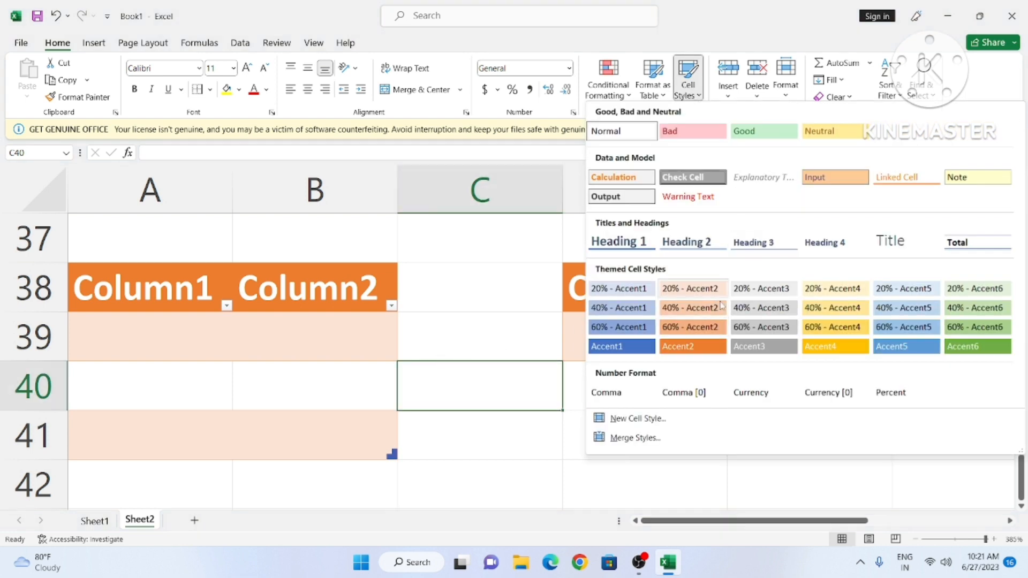
left_click(711, 354)
left_click(616, 375)
scroll(610, 374, "down", 4)
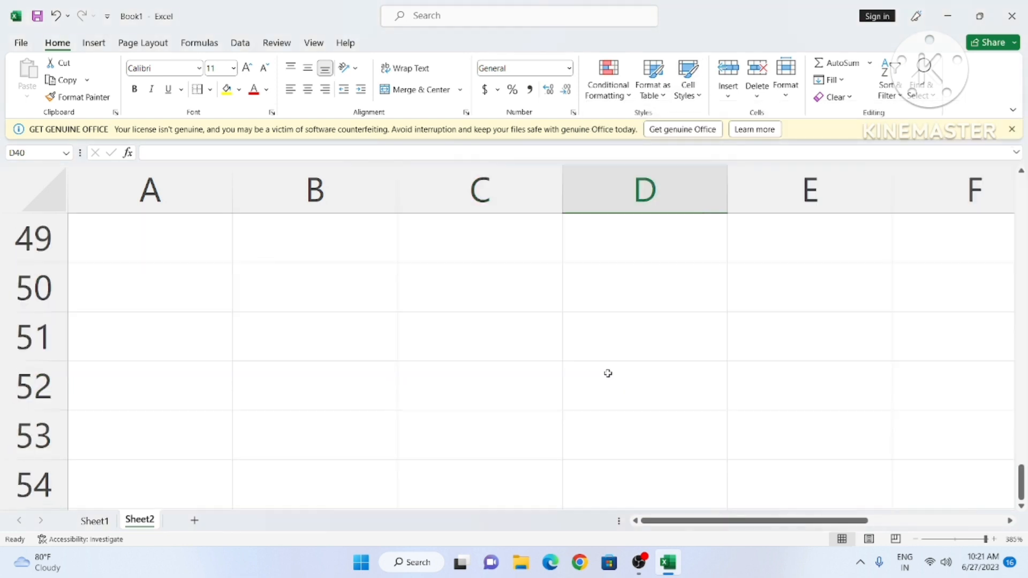
left_click(528, 360)
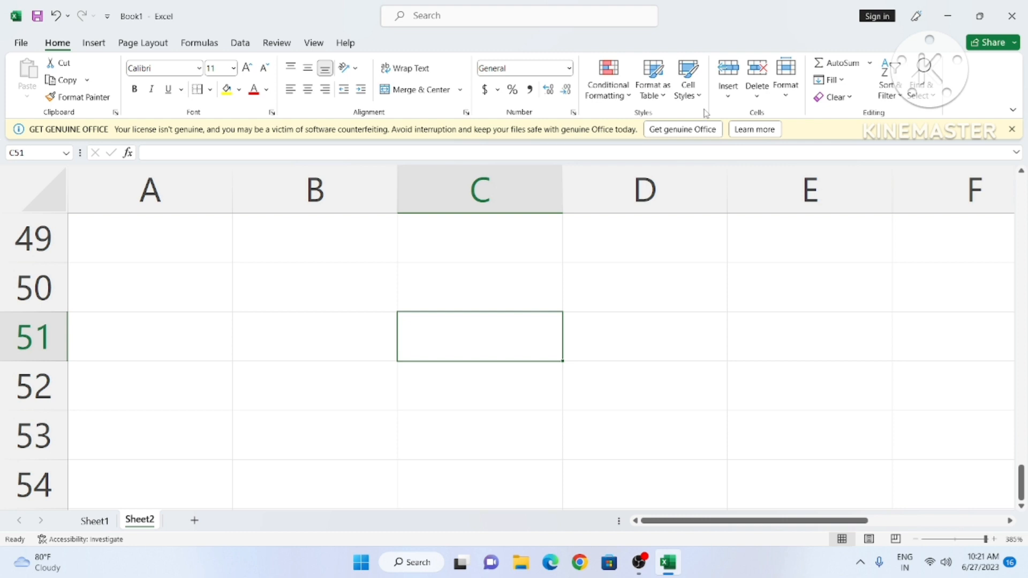
Step: Enter 1 in cell A48 to start the number list
left_click(727, 96)
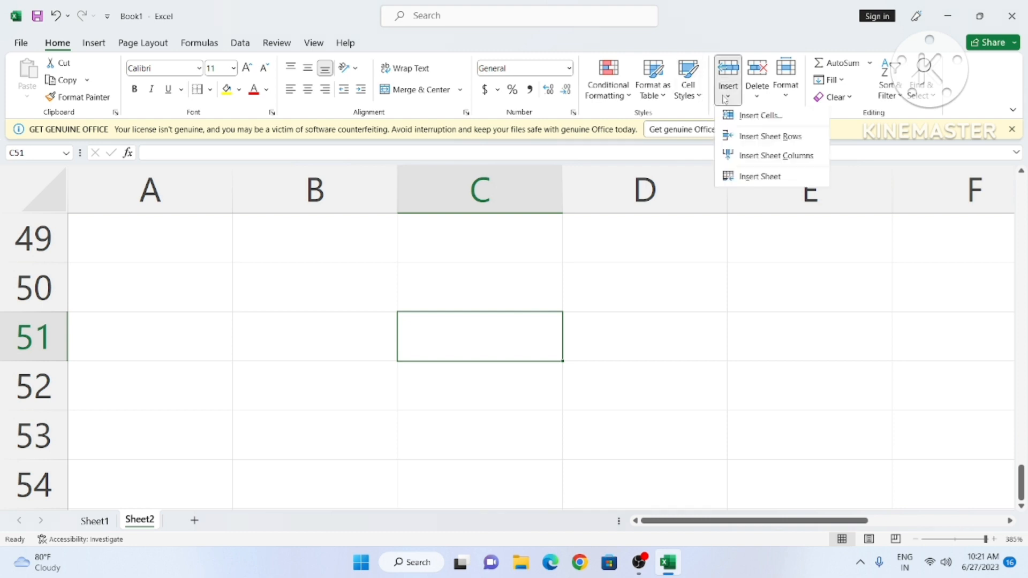
left_click(555, 317)
scroll(394, 333, "up", 2)
scroll(156, 323, "down", 1)
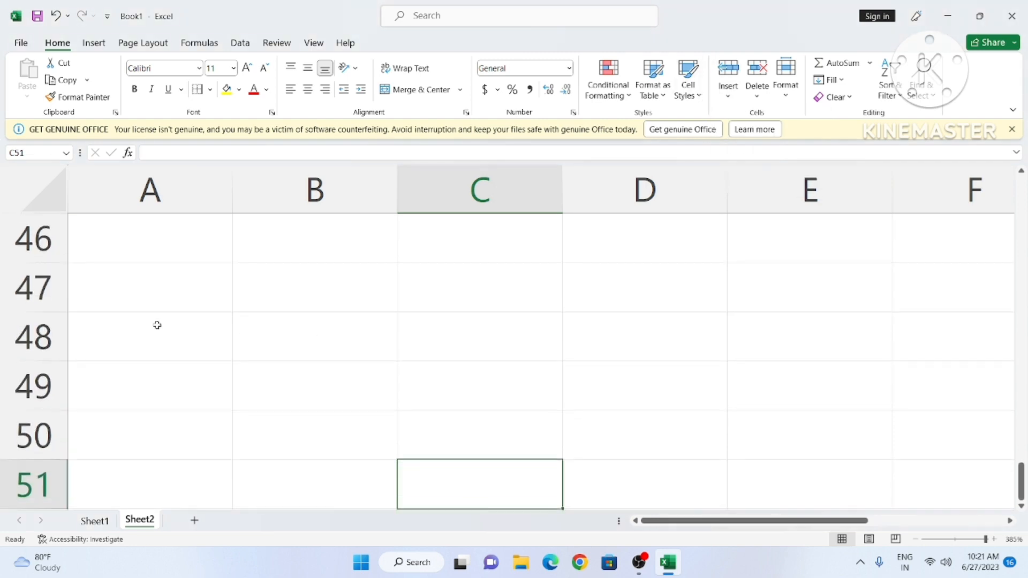
left_click(125, 322)
scroll(138, 312, "down", 1)
scroll(137, 312, "up", 1)
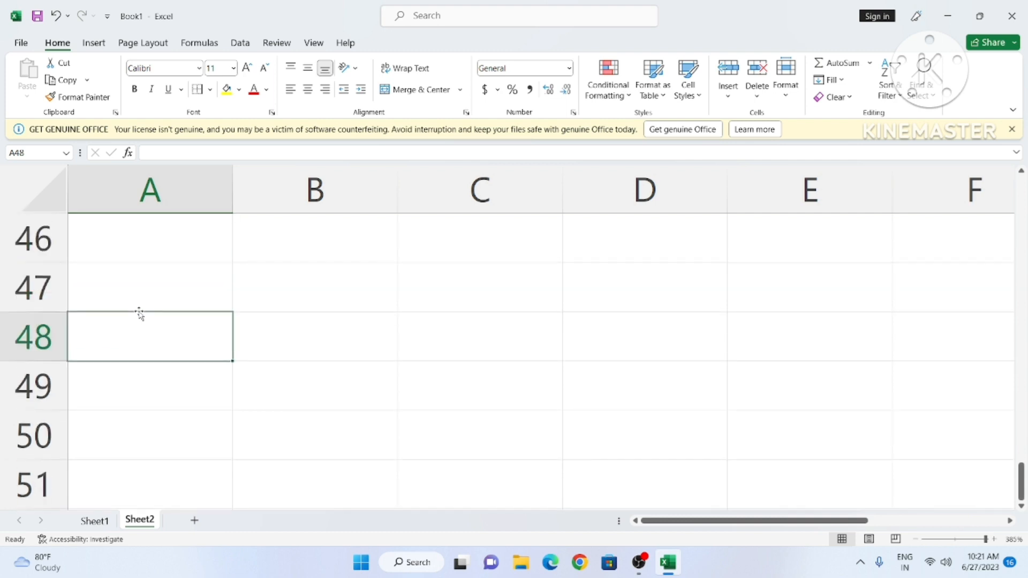
type("1")
key("Return")
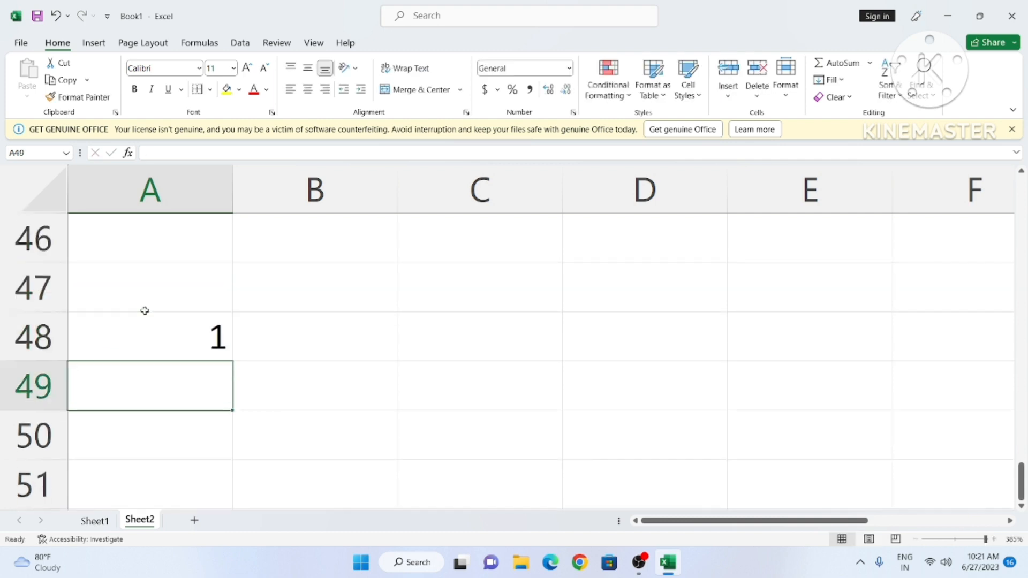
Step: Enter 2 and 4 below it in A49 and A50, then reselect A49
type("2")
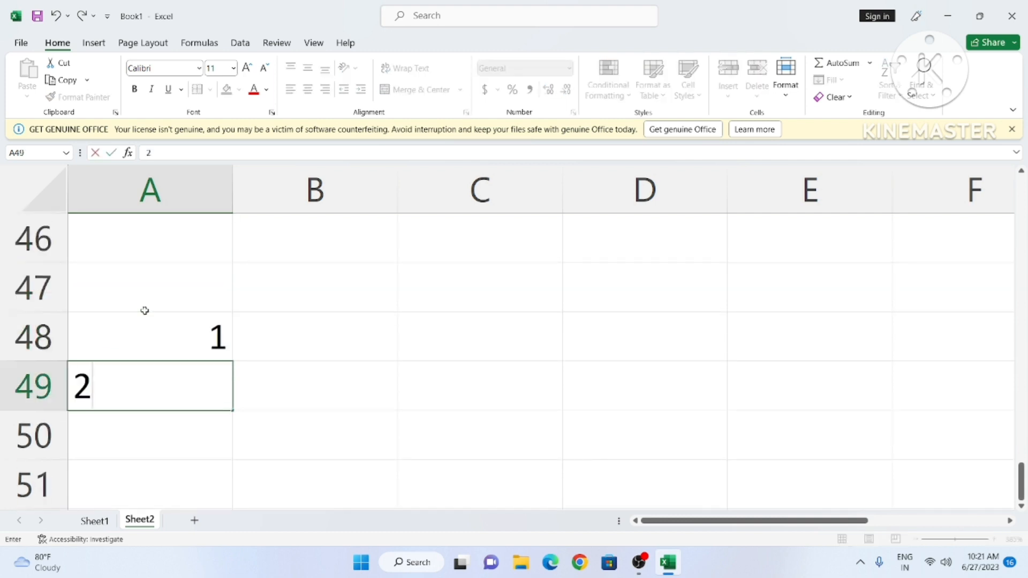
key("Return")
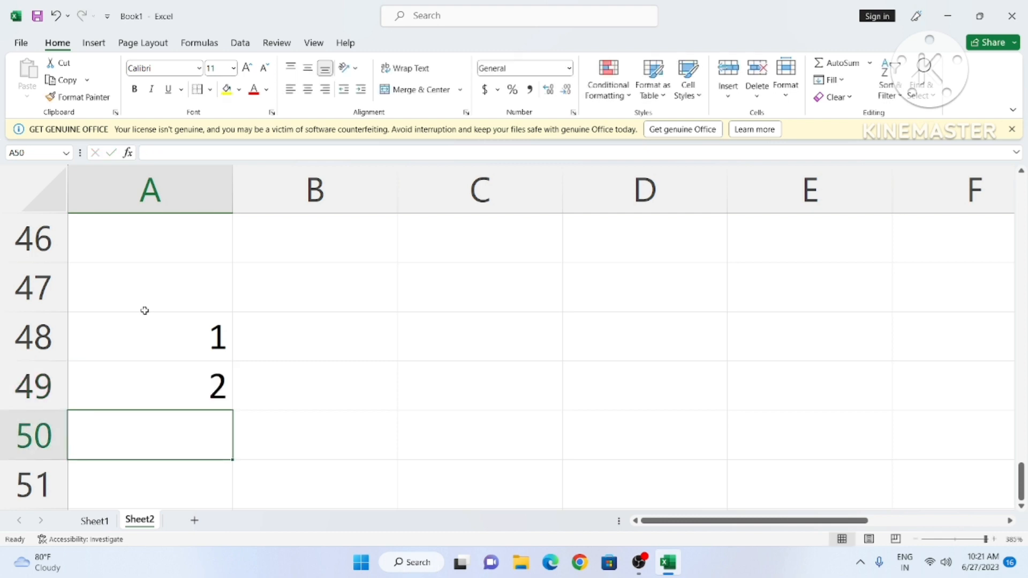
type("4")
left_click(409, 475)
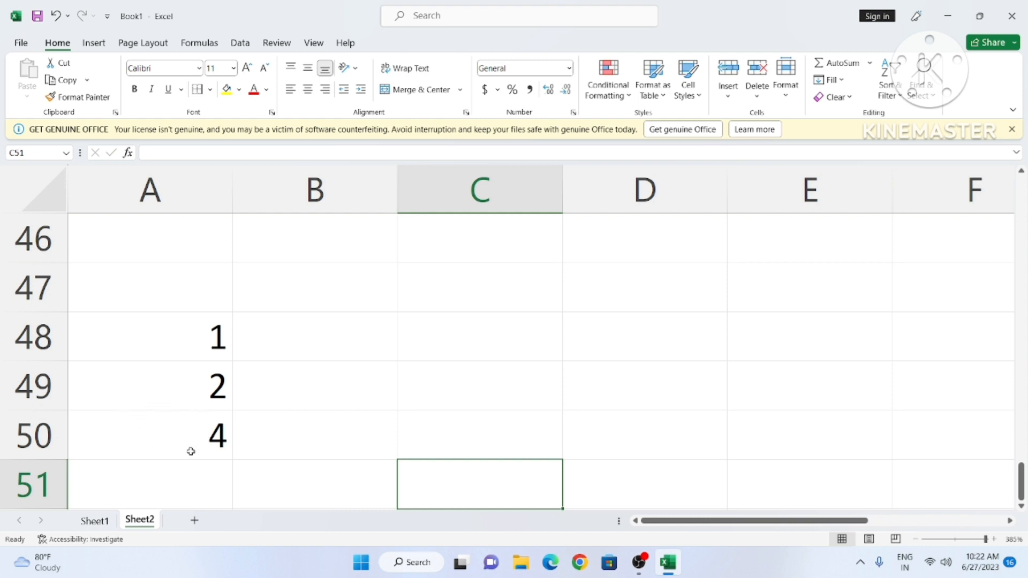
left_click(169, 399)
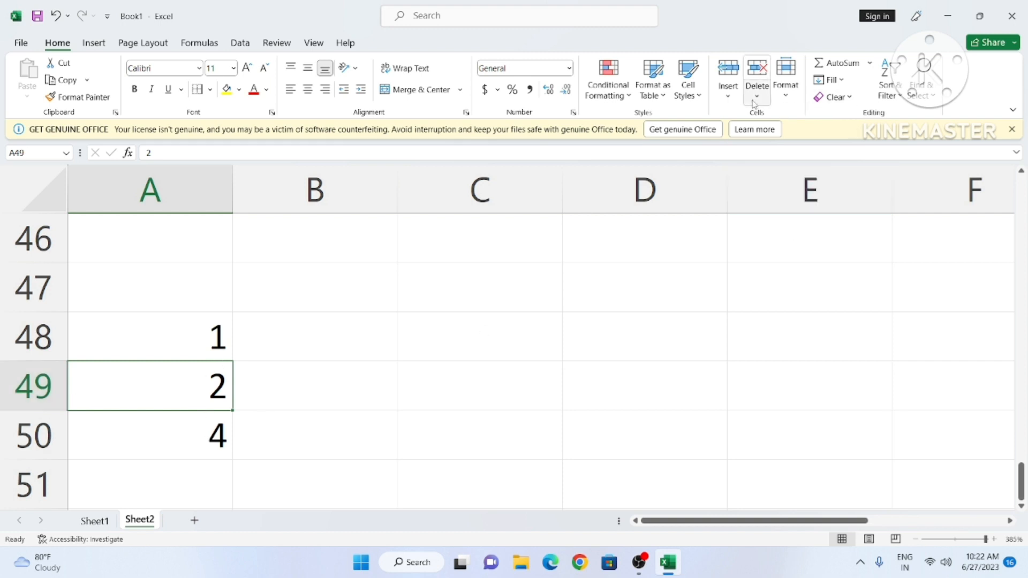
left_click(727, 99)
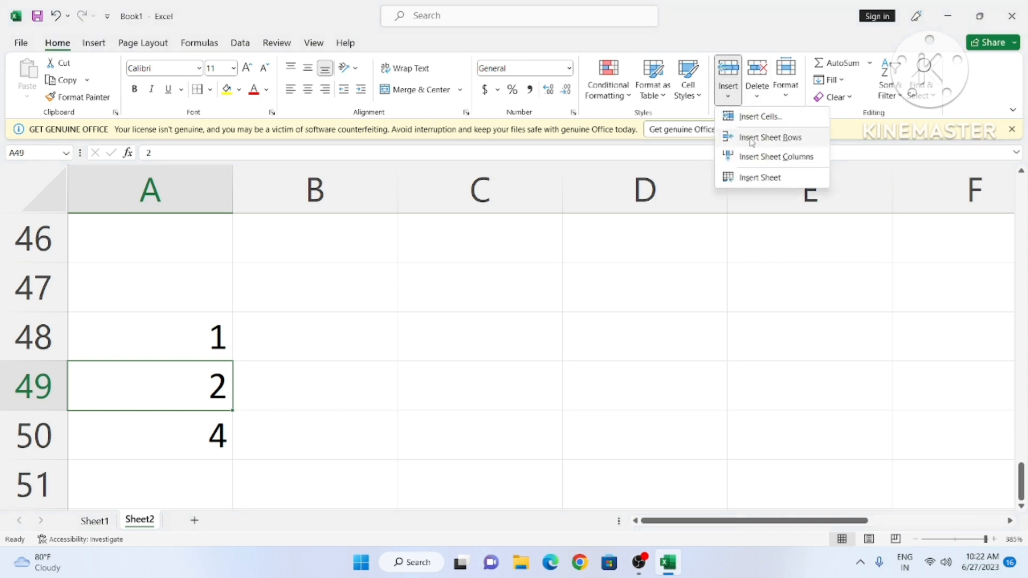
Step: Insert a blank row above the 4 at A50, undoing the one first added above the 2
left_click(752, 138)
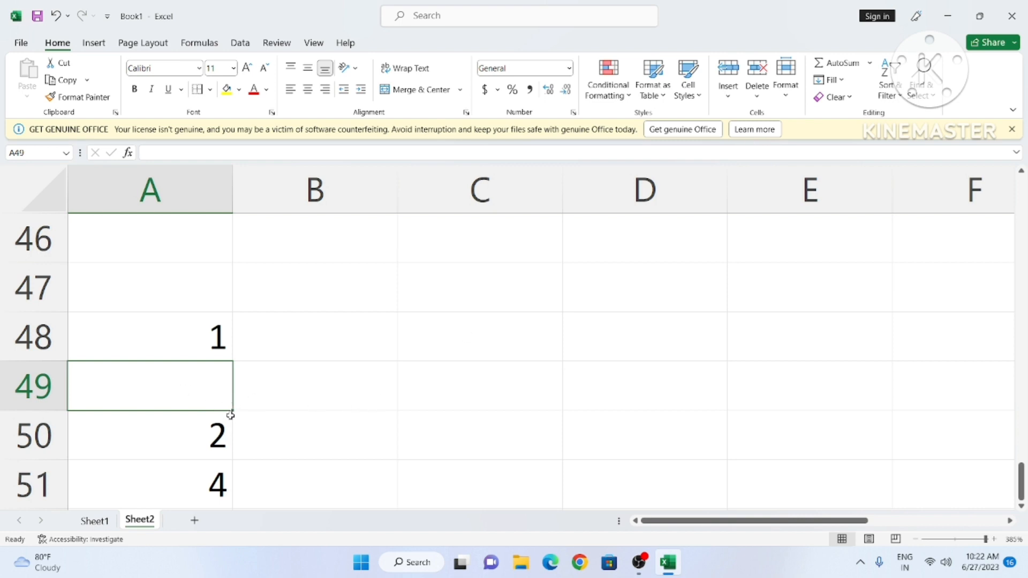
key("ctrl+z")
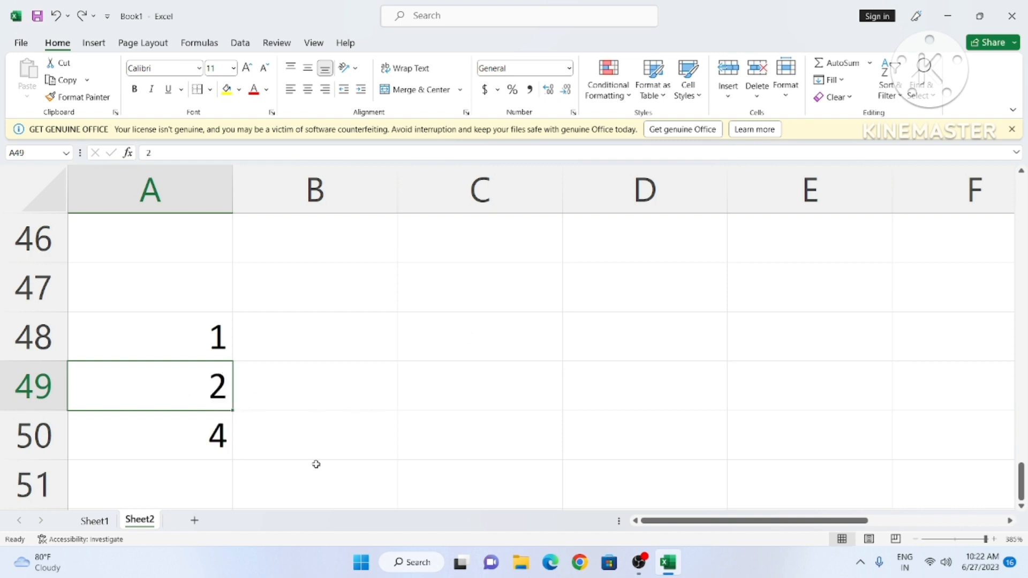
left_click(734, 100)
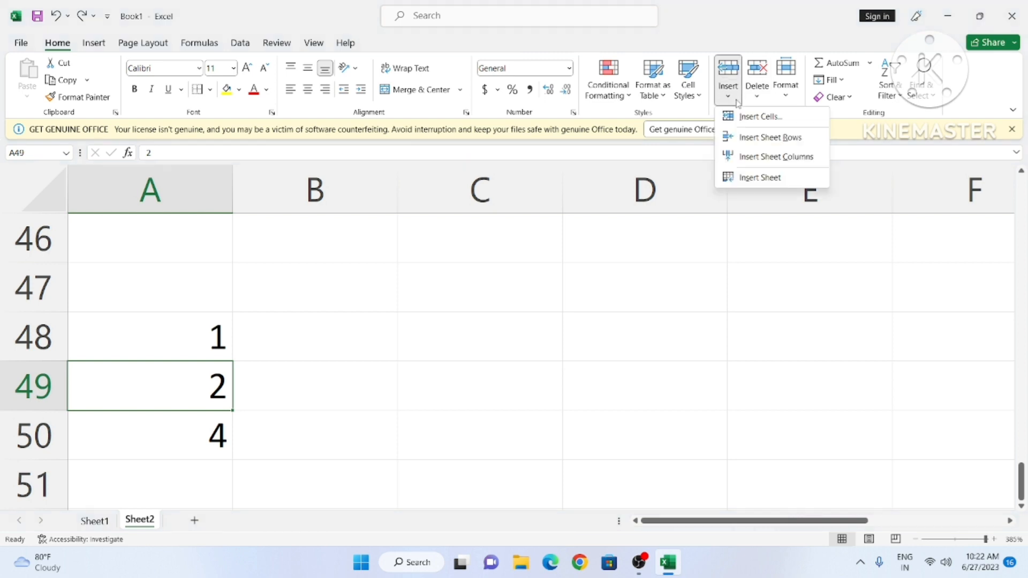
left_click(146, 438)
left_click(736, 101)
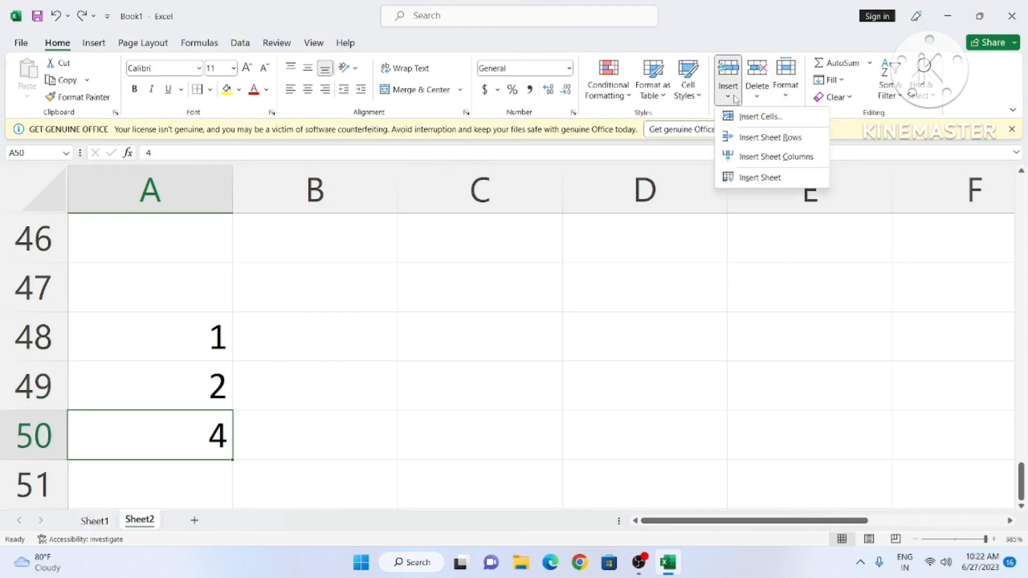
left_click(765, 139)
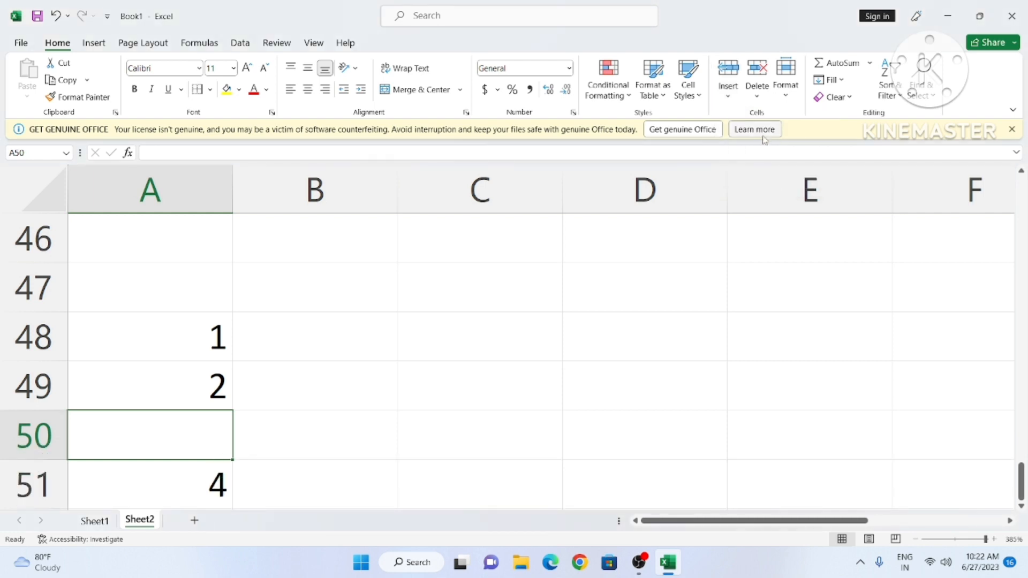
left_click(734, 101)
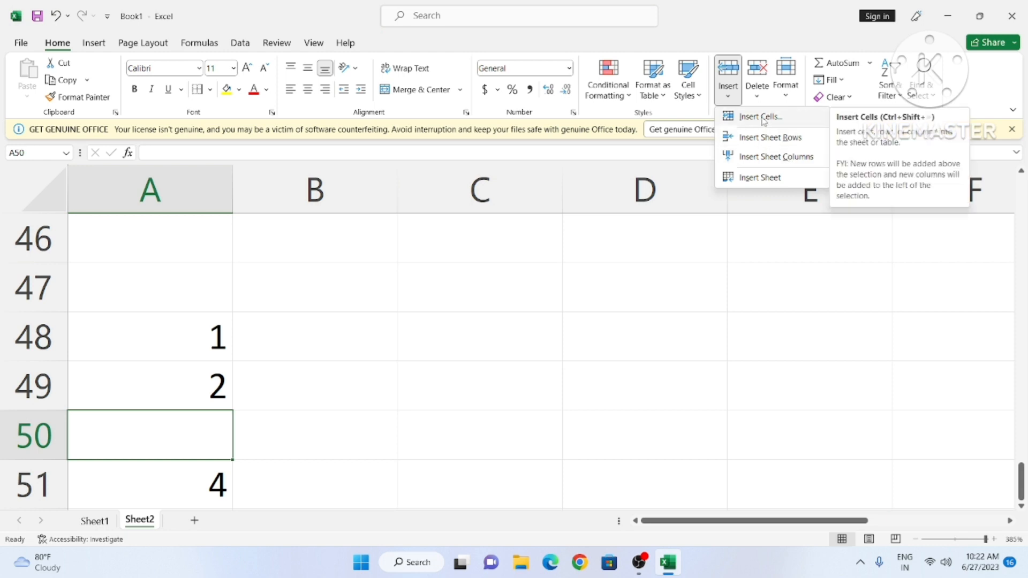
Step: Enter 2 in B48 and 4 in C48 beside the 1
left_click(691, 282)
left_click(292, 348)
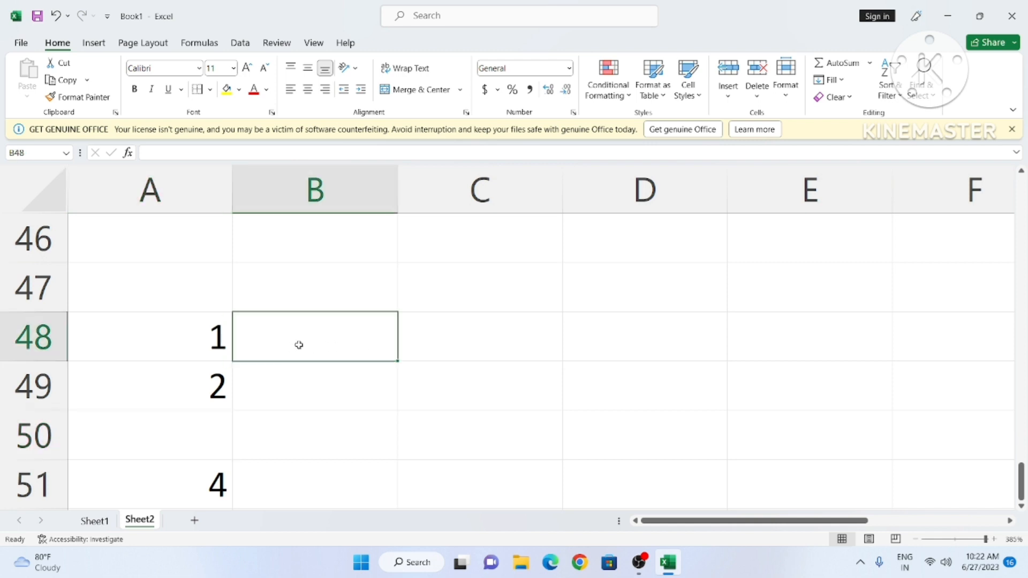
type("2")
key("Tab")
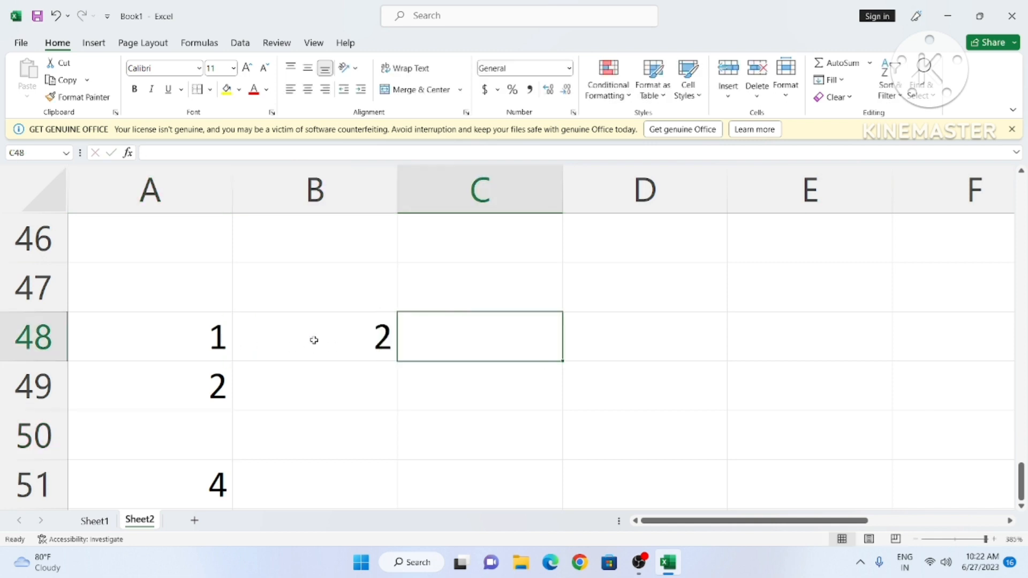
type("4")
key("Tab")
Step: Bring up the Insert Cells dialog for cell B48
left_click(314, 340)
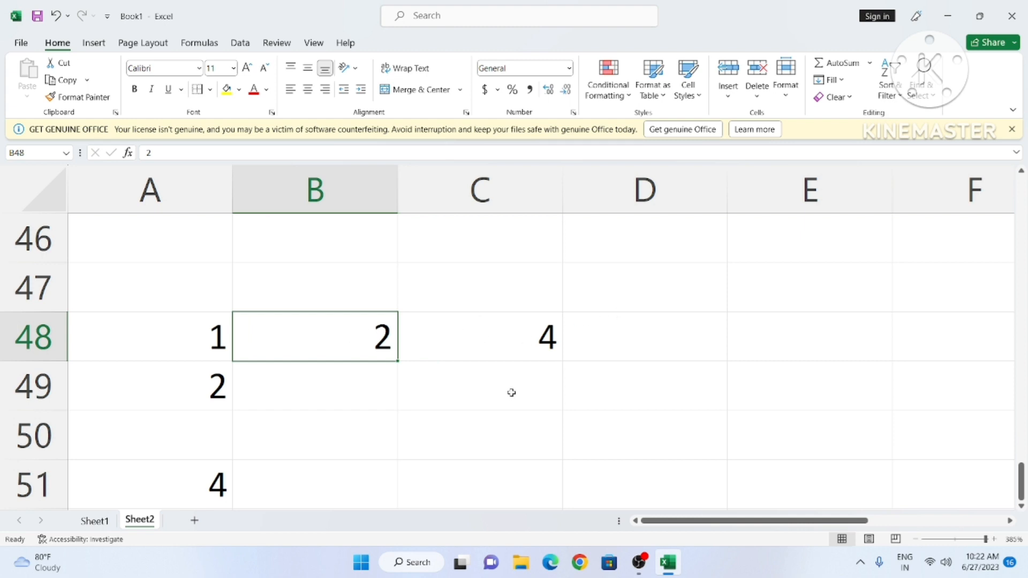
left_click(728, 90)
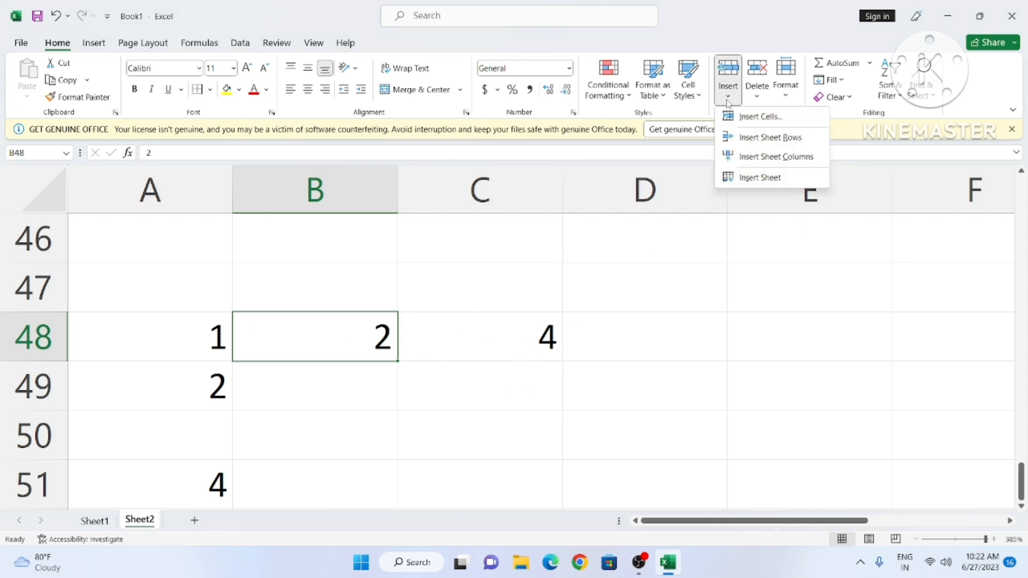
left_click(757, 118)
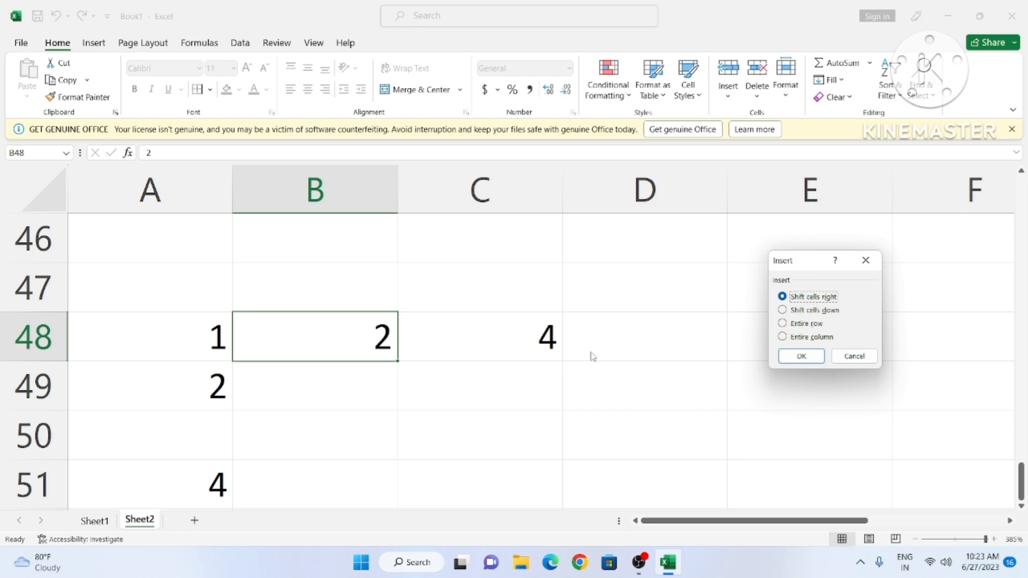
Step: Undo the B48 insert and insert a cell at C48 instead, shifting the 4 into D48
left_click(805, 357)
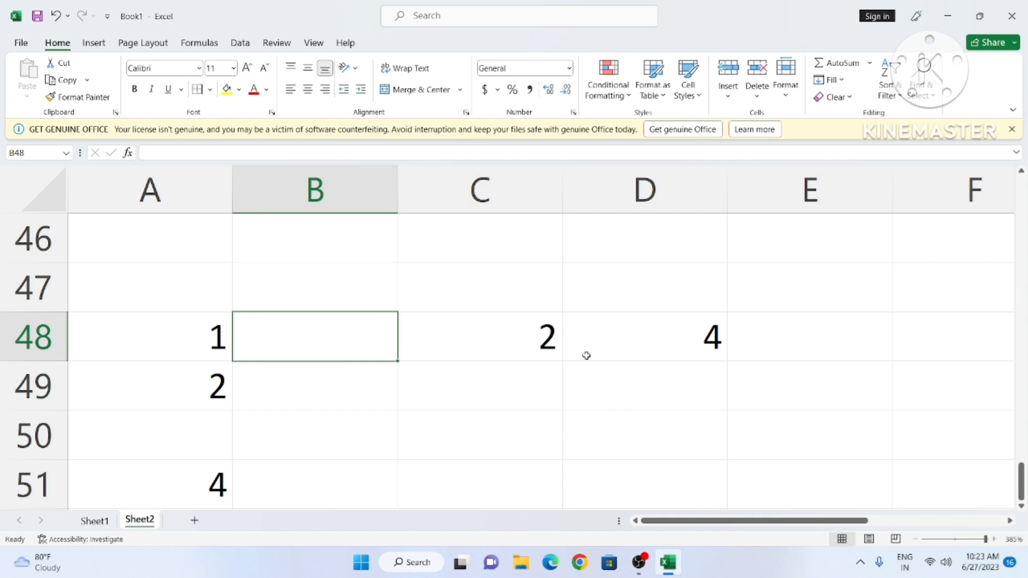
key("ctrl+z")
left_click(491, 355)
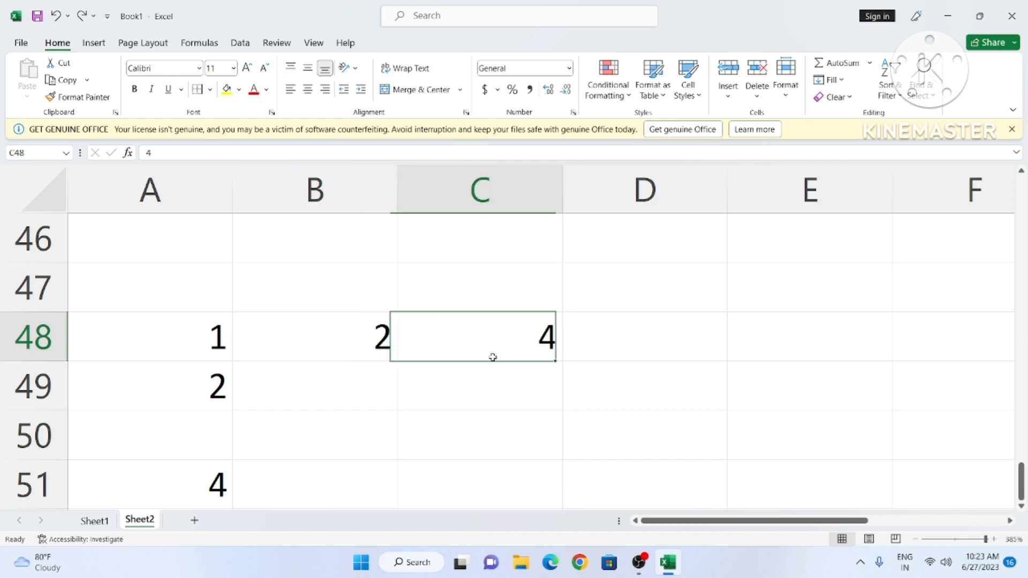
left_click(728, 90)
left_click(757, 121)
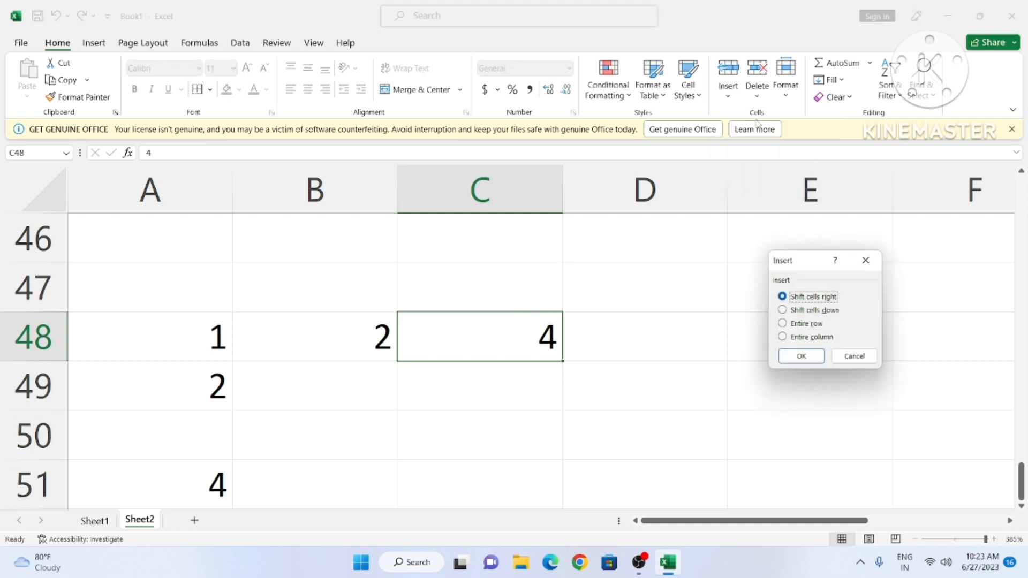
left_click(802, 356)
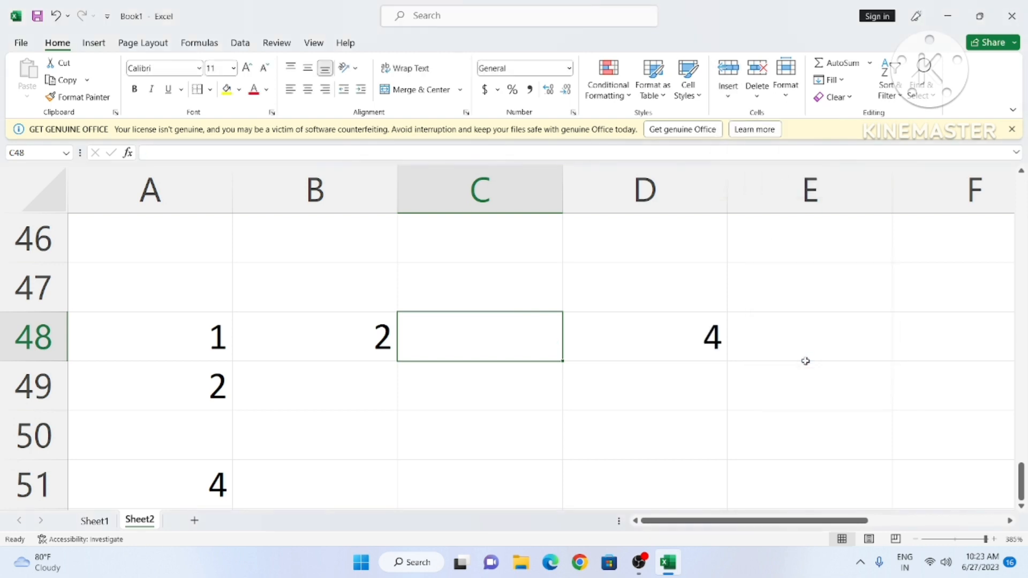
left_click(704, 393)
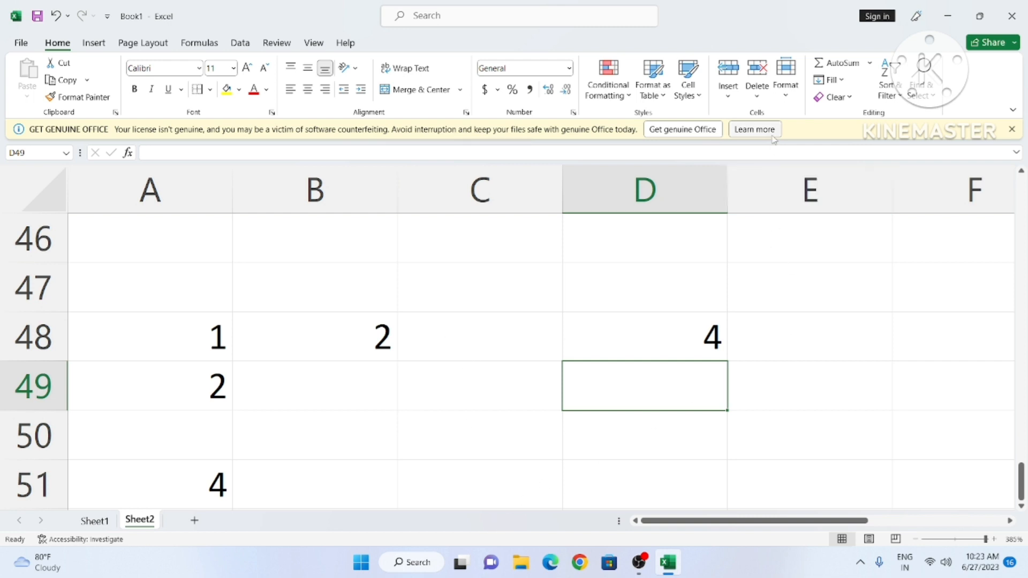
left_click(810, 364)
Step: Set row 47's height to 10 through Format > Row Height
left_click(787, 95)
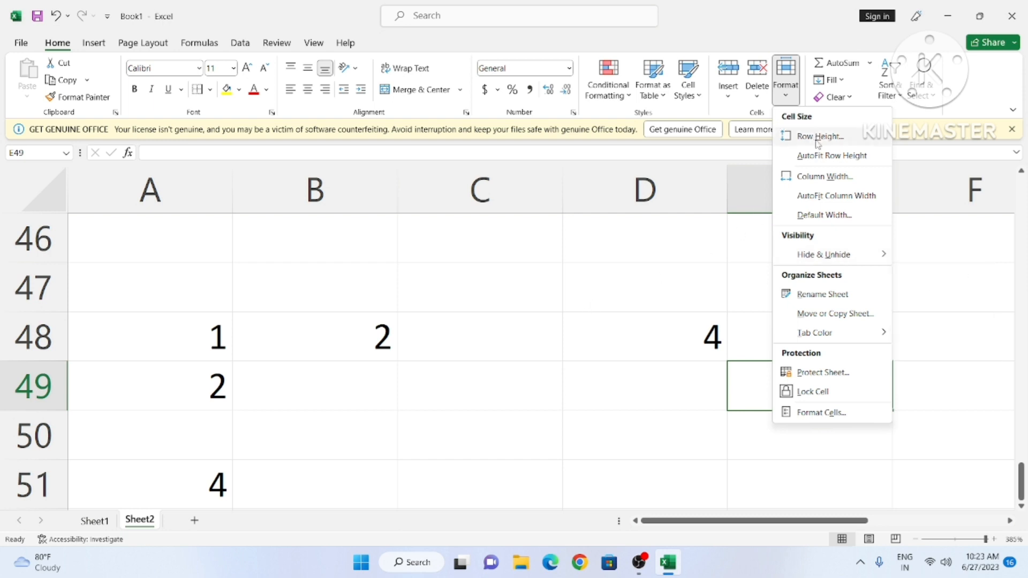
key("Escape")
left_click(596, 277)
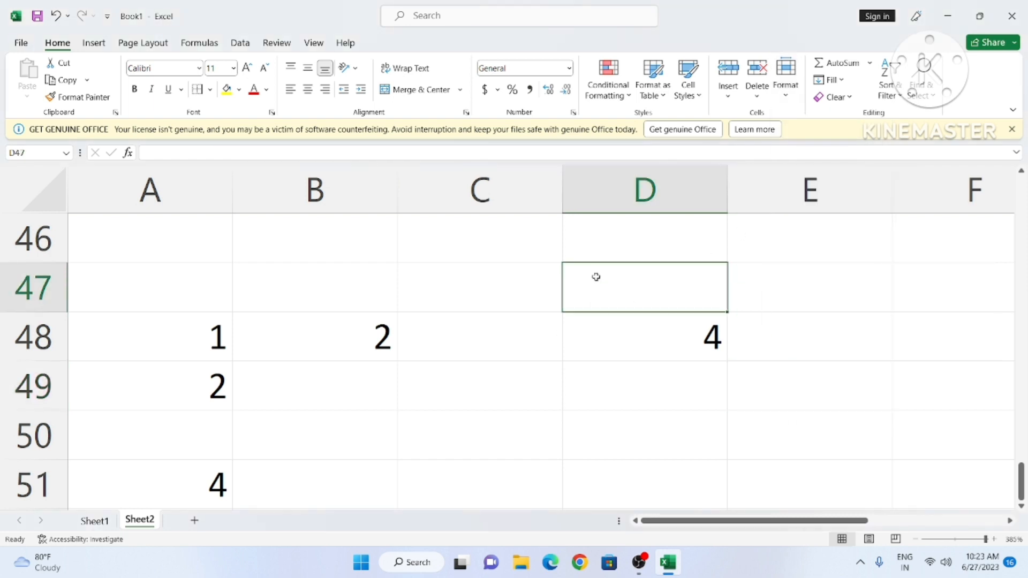
left_click(785, 75)
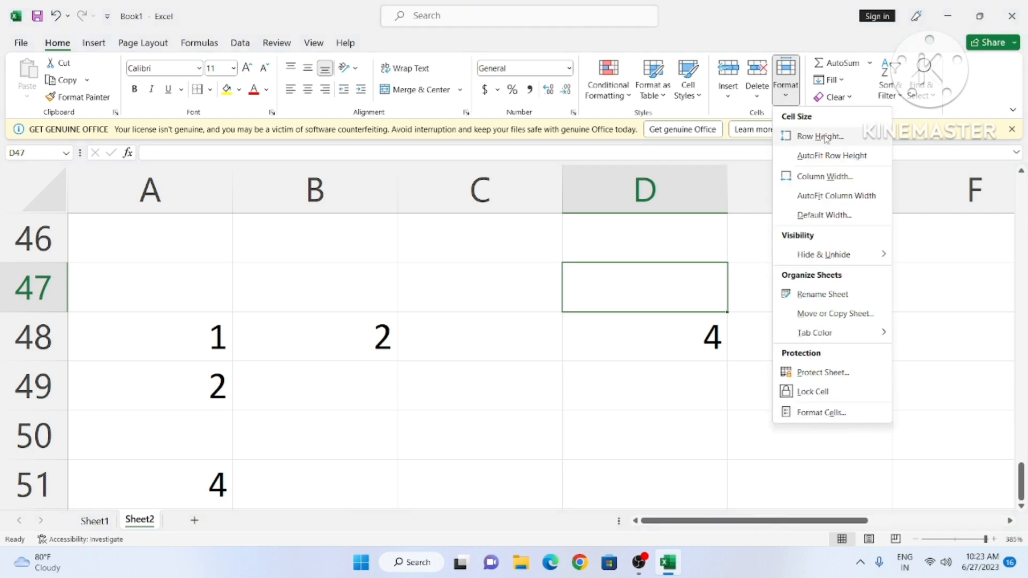
left_click(820, 137)
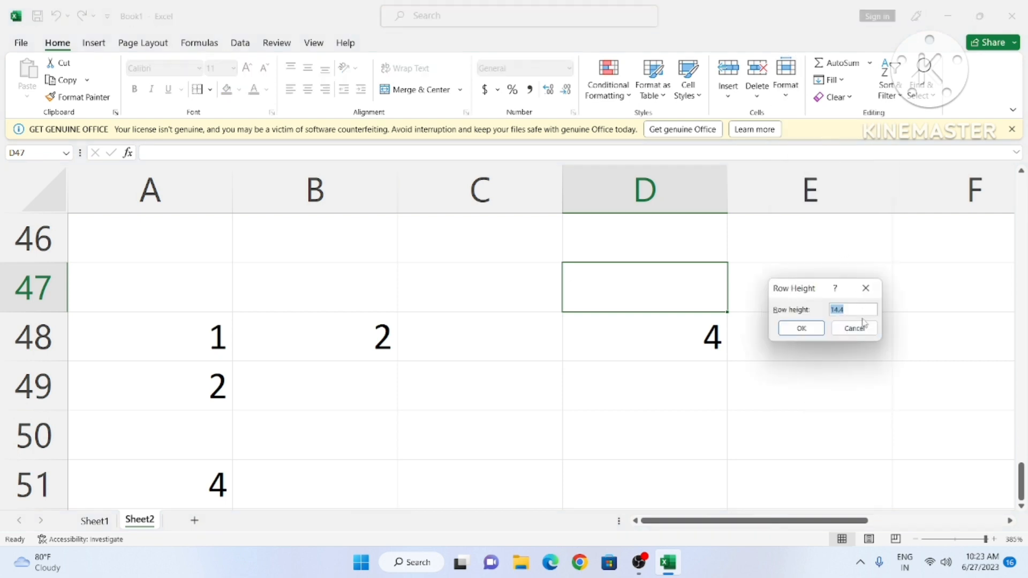
left_click(852, 312)
left_click(798, 329)
left_click(616, 389)
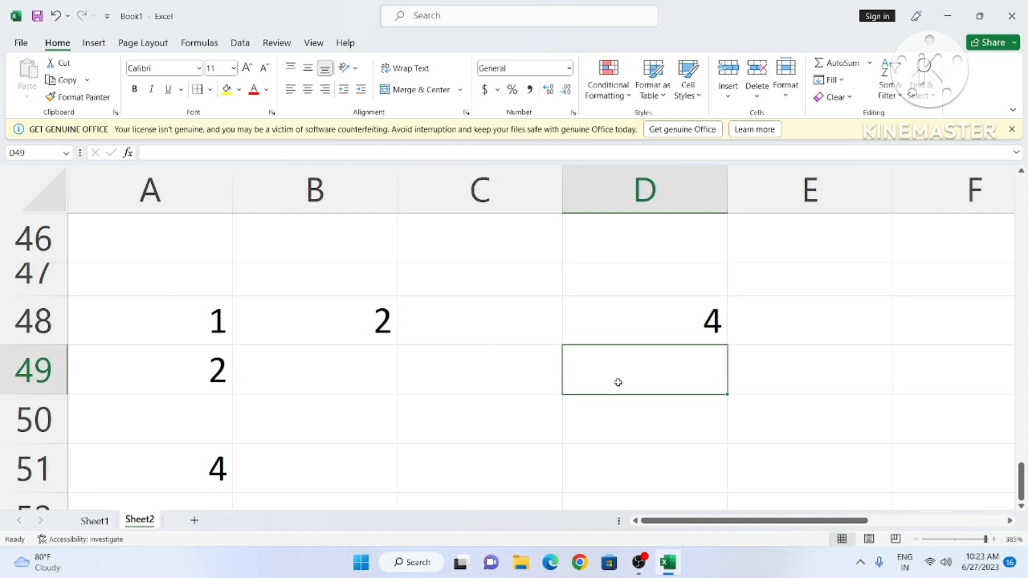
left_click(786, 75)
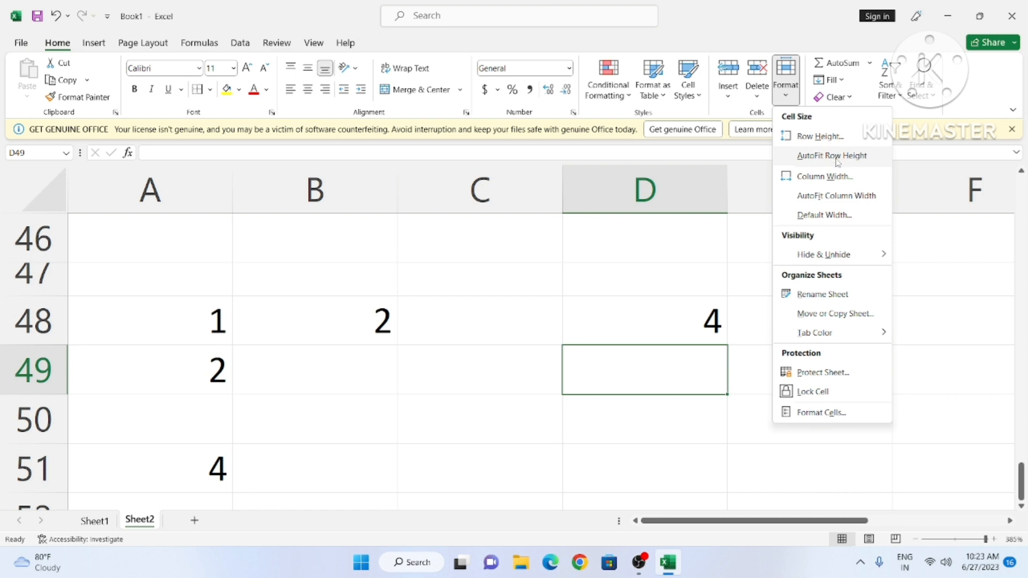
Step: AutoFit the height of row 49, then switch to Sheet1
left_click(801, 155)
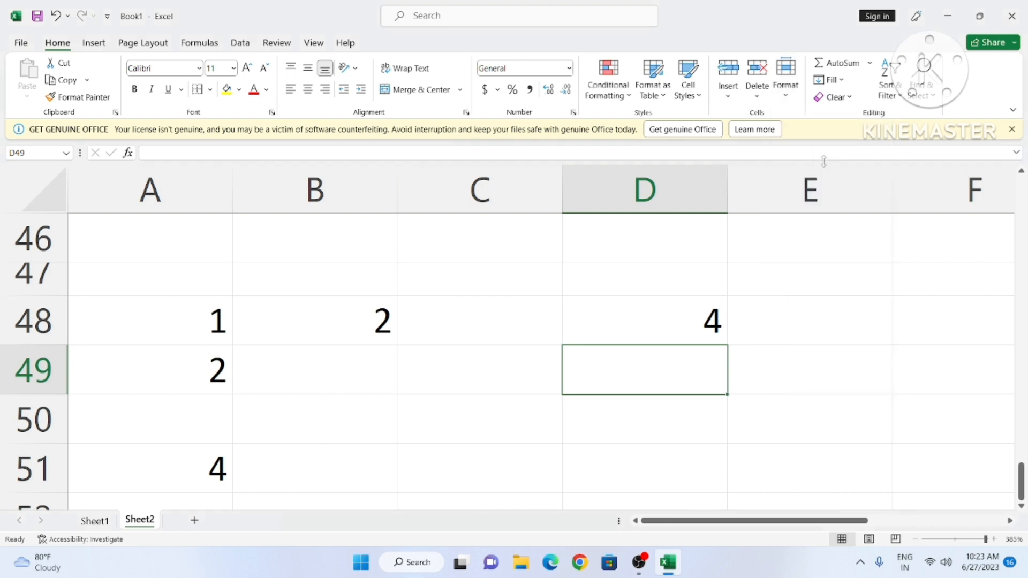
left_click(794, 104)
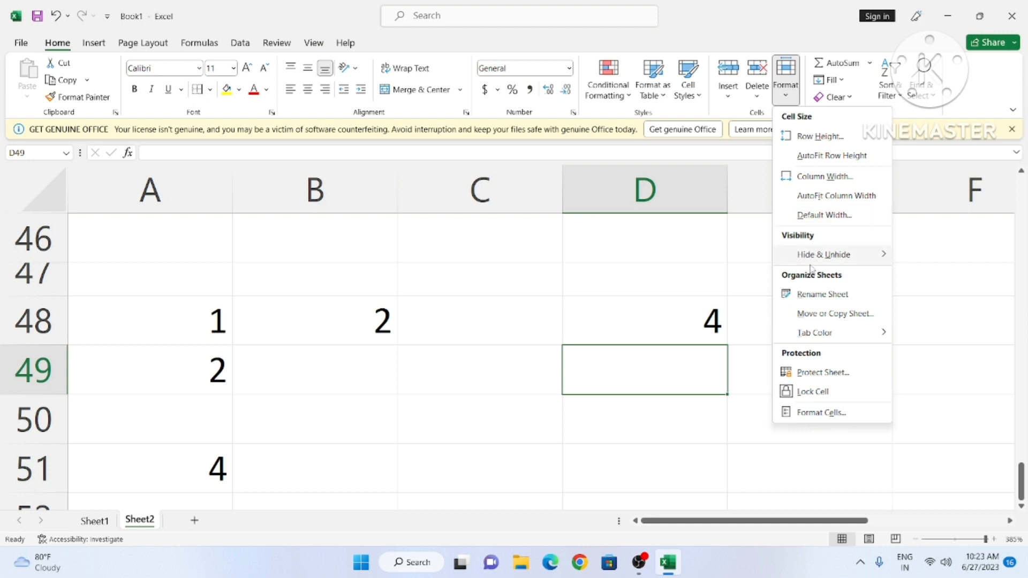
mouse_move(817, 263)
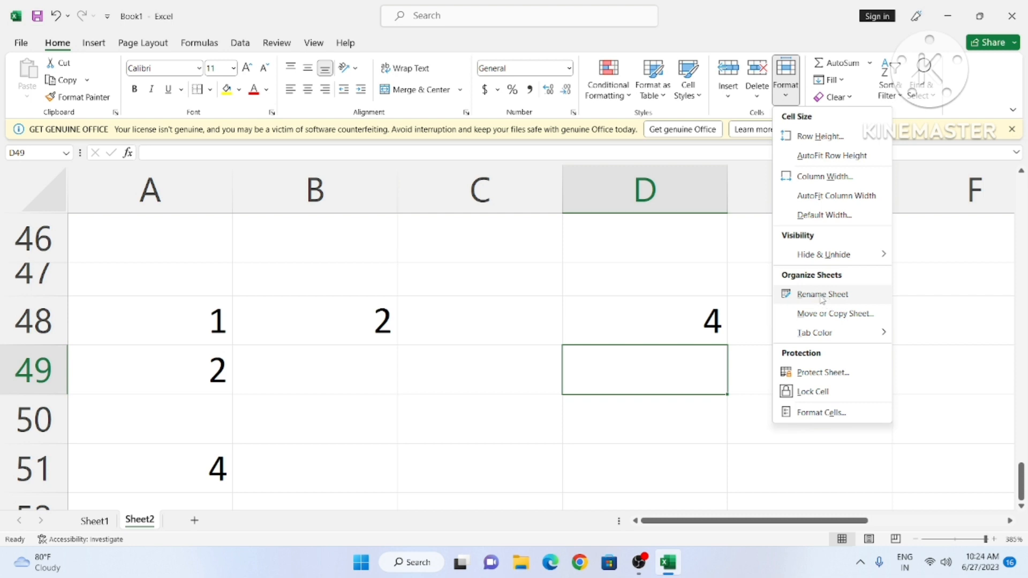
left_click(582, 316)
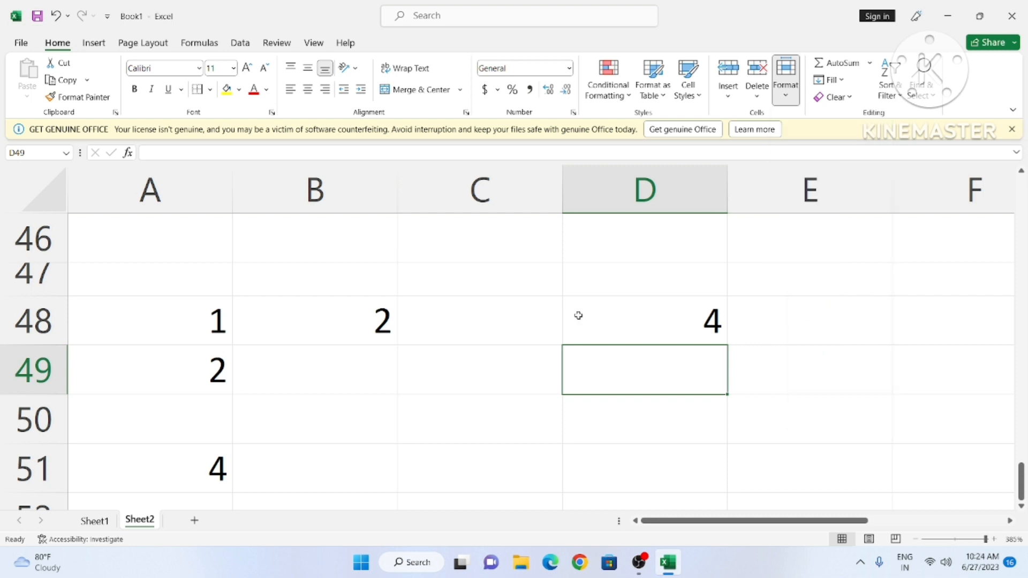
left_click(102, 525)
Step: Rename the Sheet2 tab to FAISAL
left_click(134, 522)
right_click(138, 522)
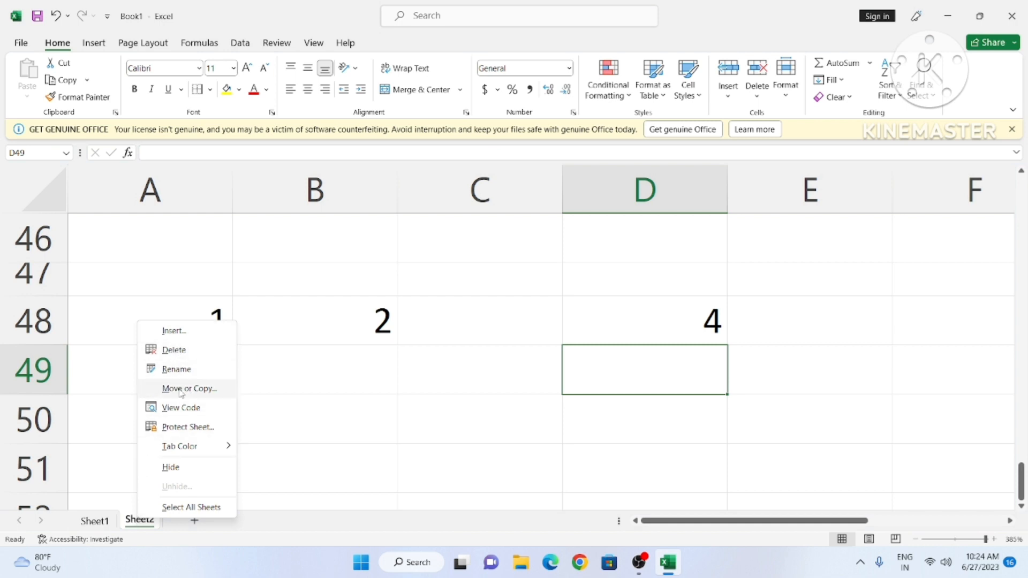
left_click(182, 369)
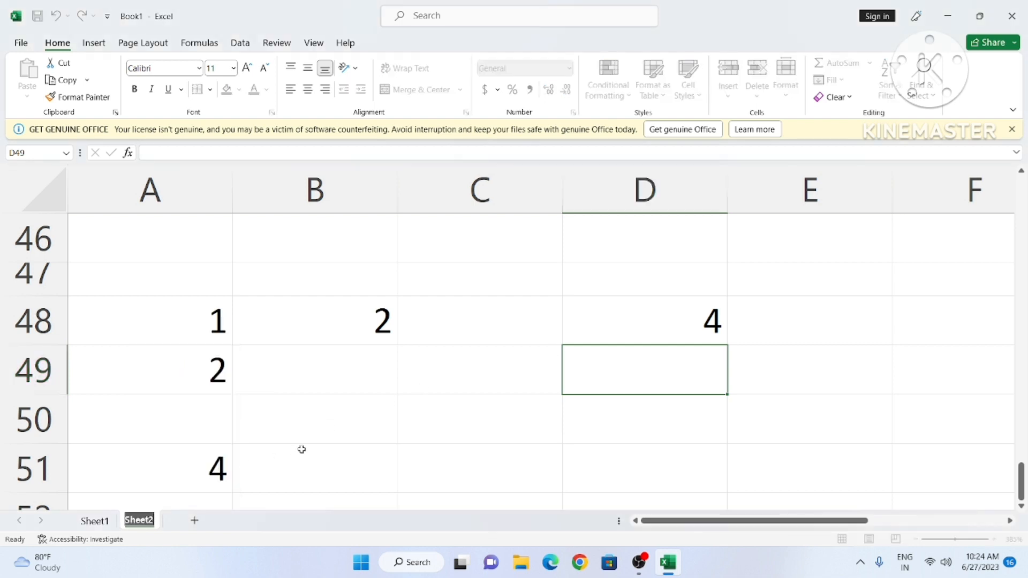
type("FAISAL")
key("Return")
left_click(532, 353)
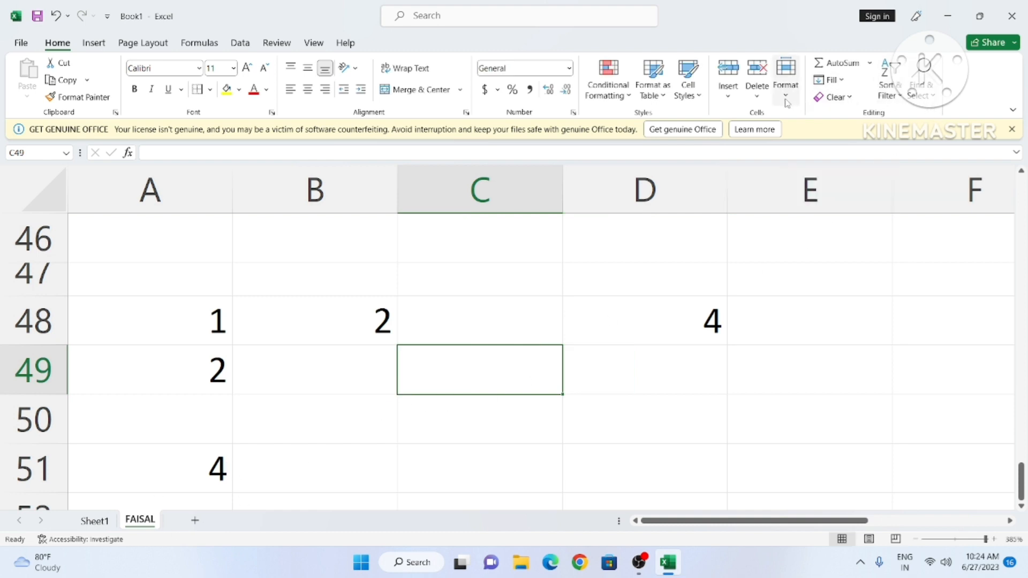
left_click(786, 80)
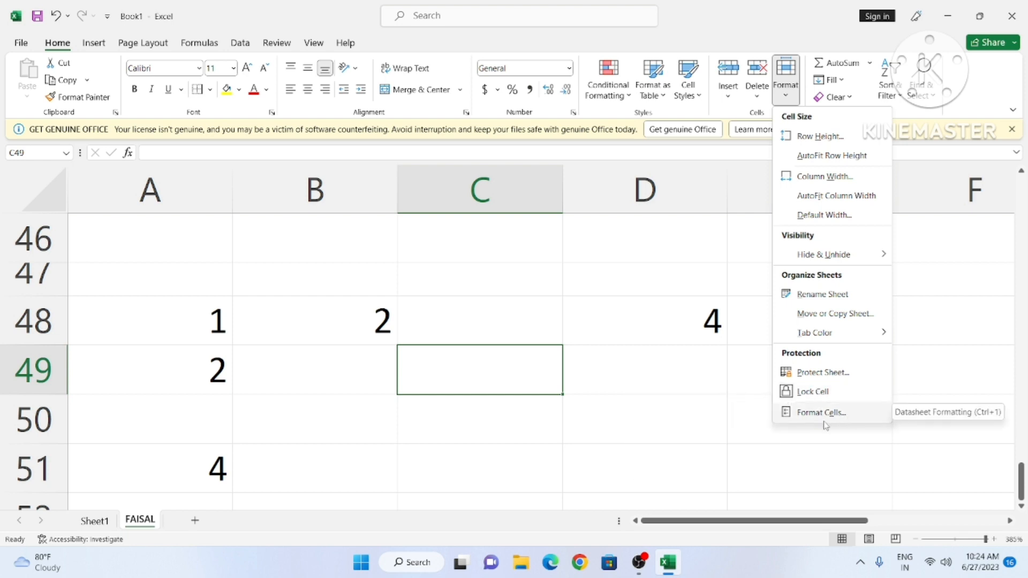
left_click(644, 413)
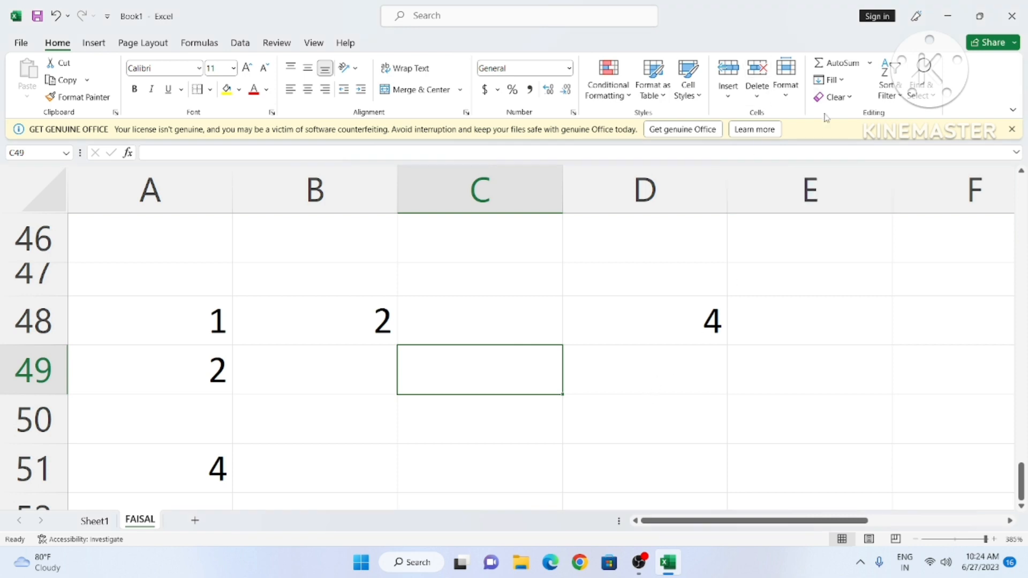
Step: Type the headings SUM in C56 and AVERAGE in D56
left_click(730, 372)
scroll(779, 337, "down", 3)
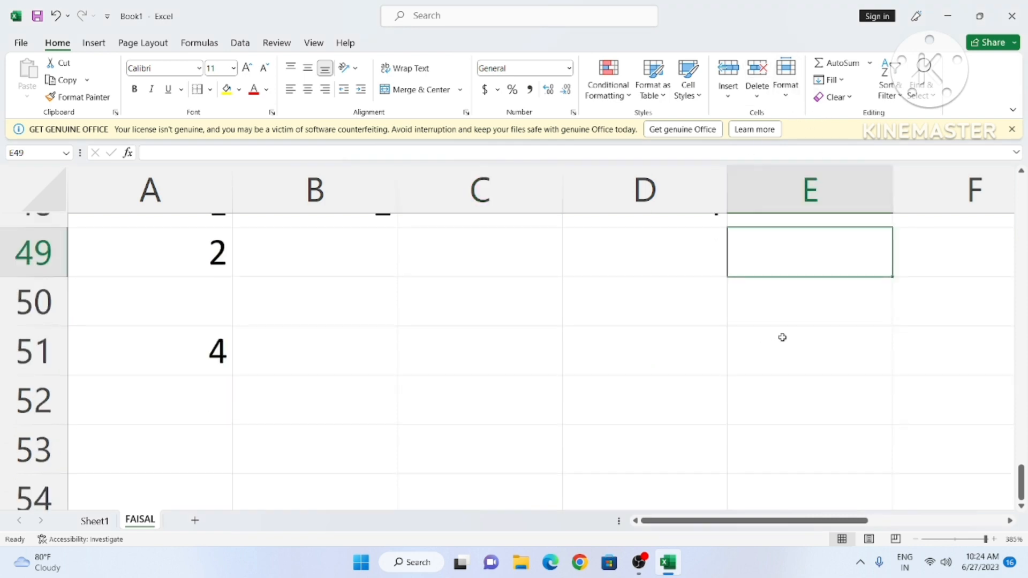
left_click(496, 288)
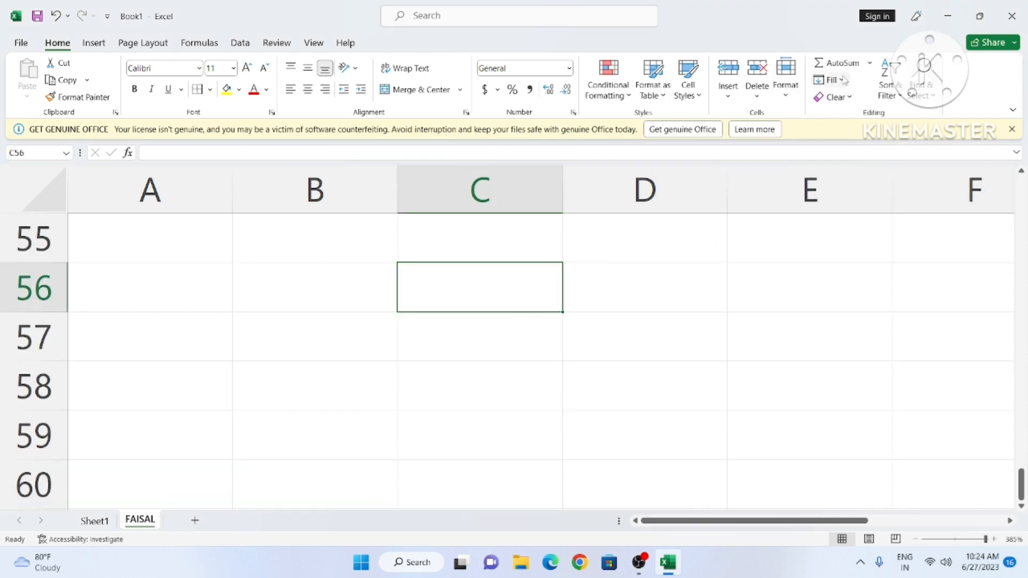
left_click(871, 65)
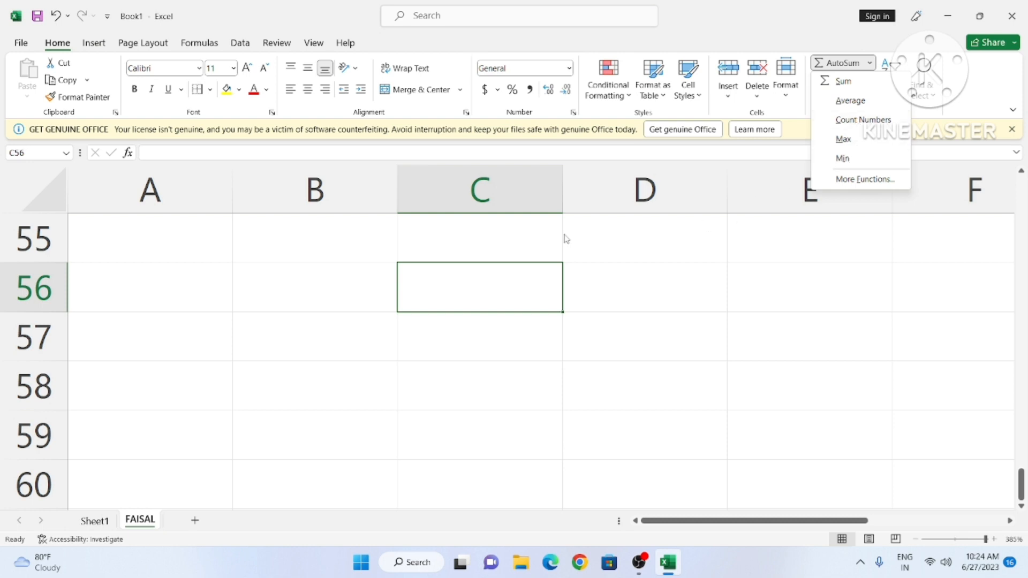
left_click(426, 306)
double_click(459, 276)
type("SUM")
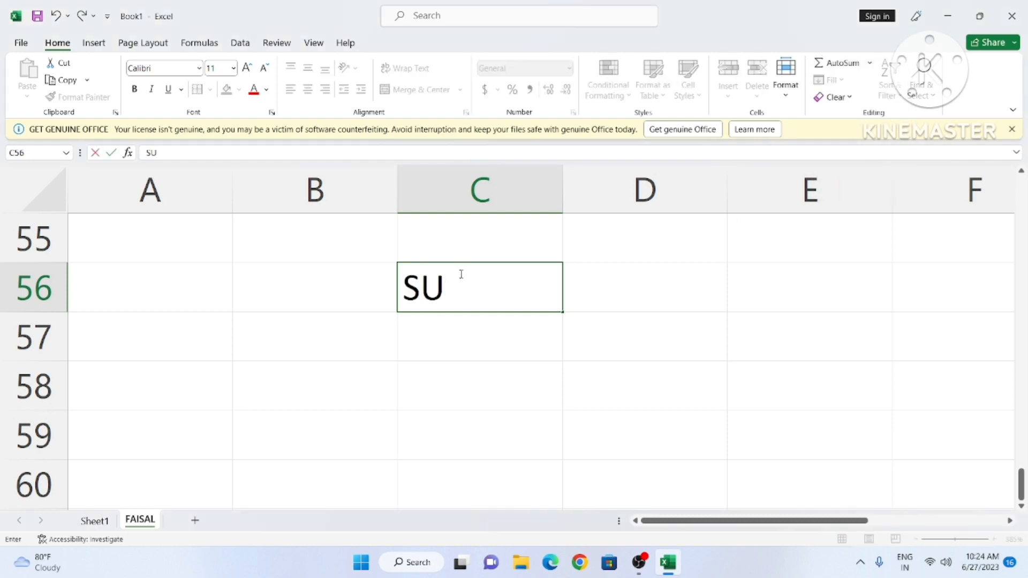
key("Tab")
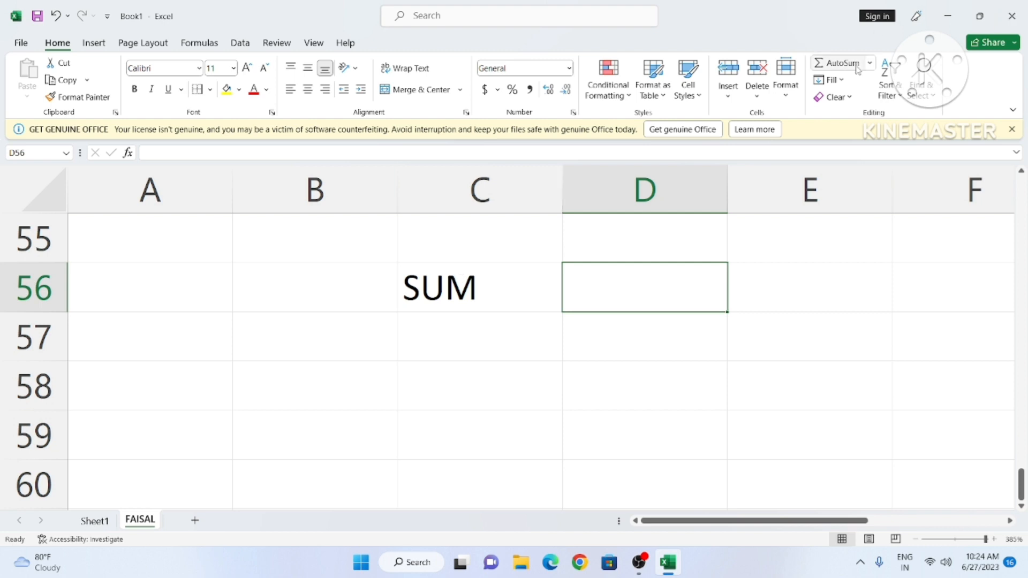
left_click(871, 64)
left_click(629, 296)
type("AVERAGE")
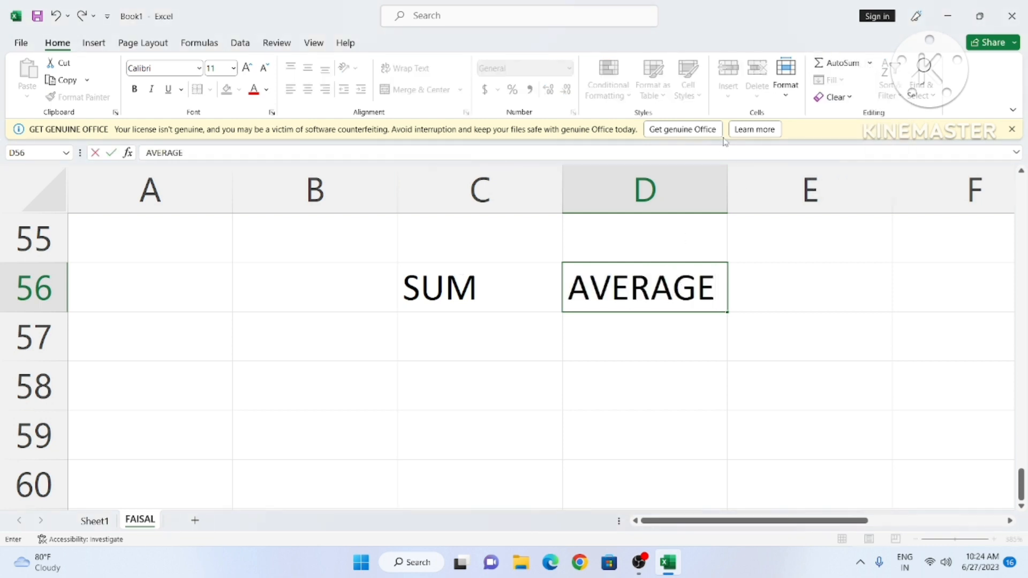
key("Tab")
Step: Add the COUNT and MAX headings in E56 and F56
left_click(870, 63)
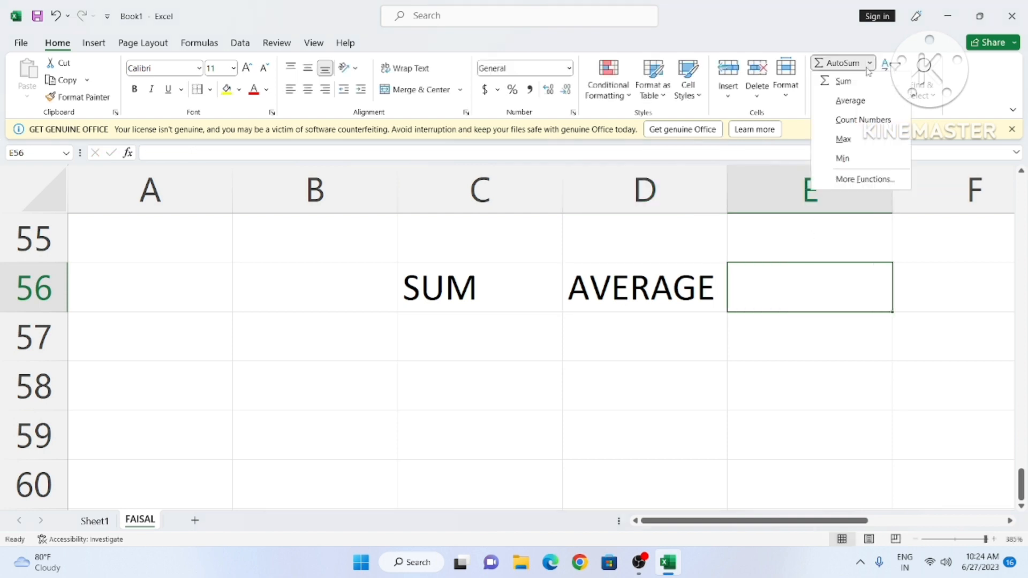
type("c")
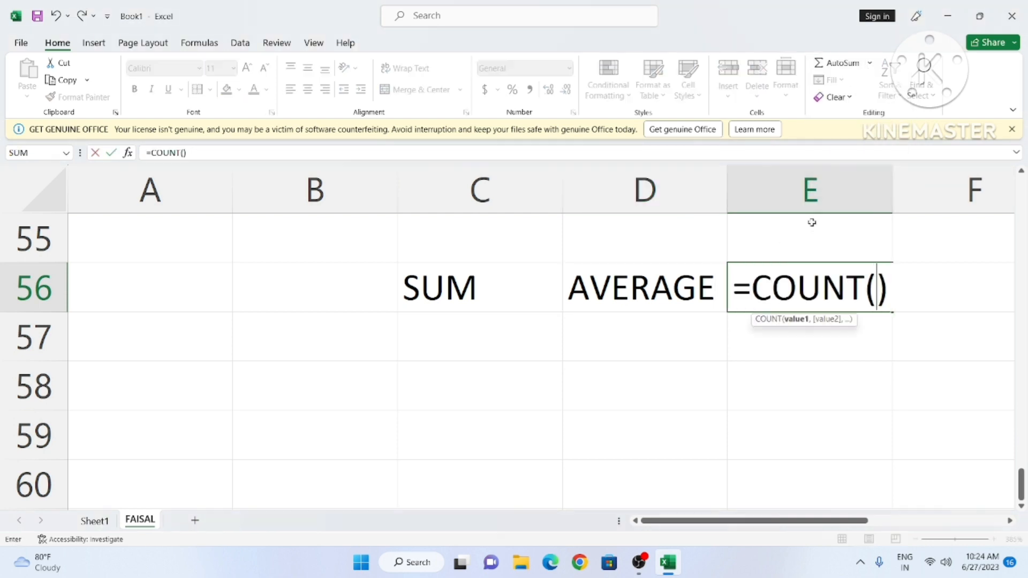
type("O")
key("BackSpace")
key("BackSpace")
key("BackSpace")
key("BackSpace")
key("BackSpace")
key("BackSpace")
key("BackSpace")
key("BackSpace")
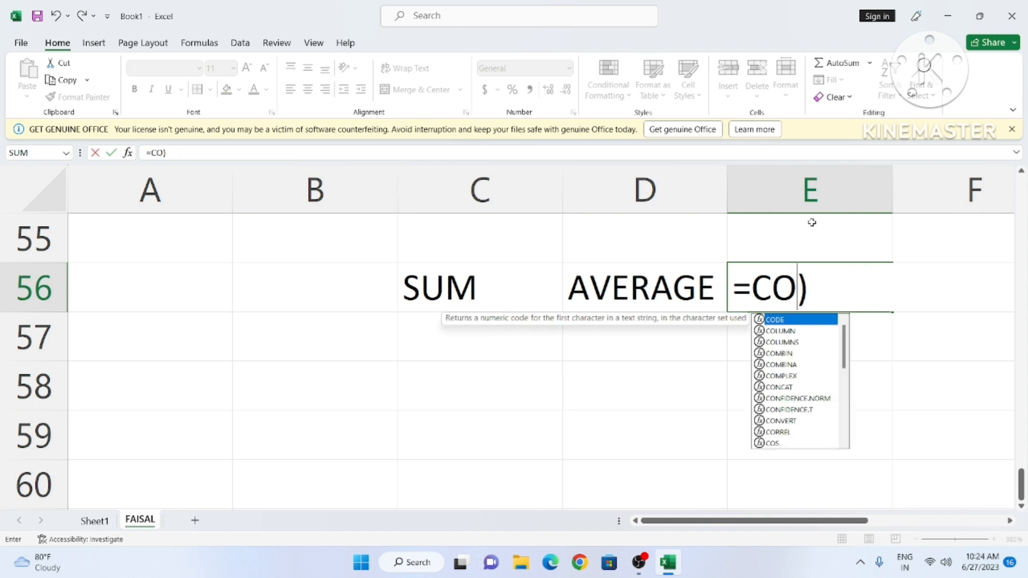
key("Delete")
type("COUNT")
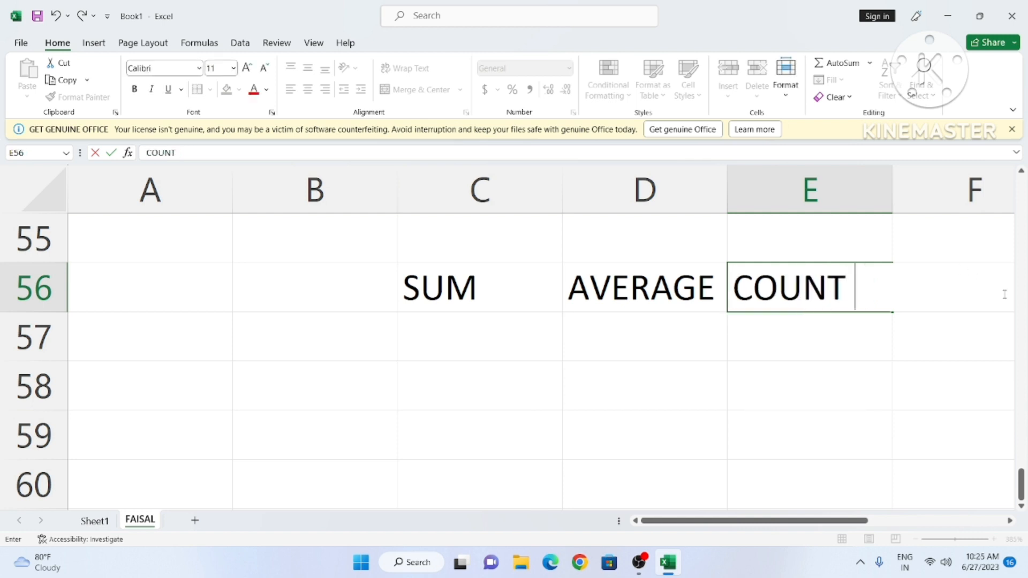
left_click_drag(814, 521, 859, 522)
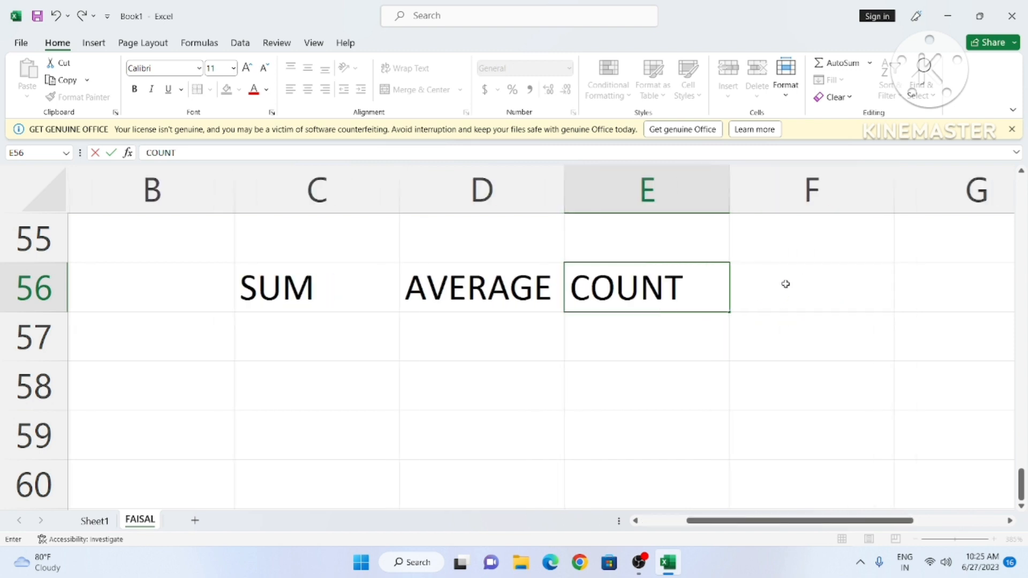
left_click(773, 287)
left_click(871, 63)
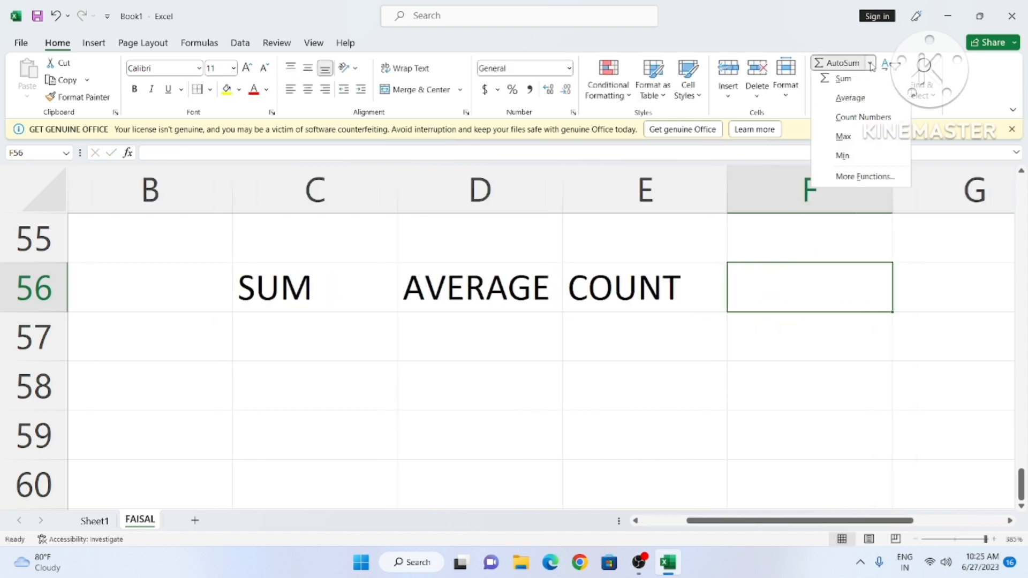
left_click(799, 302)
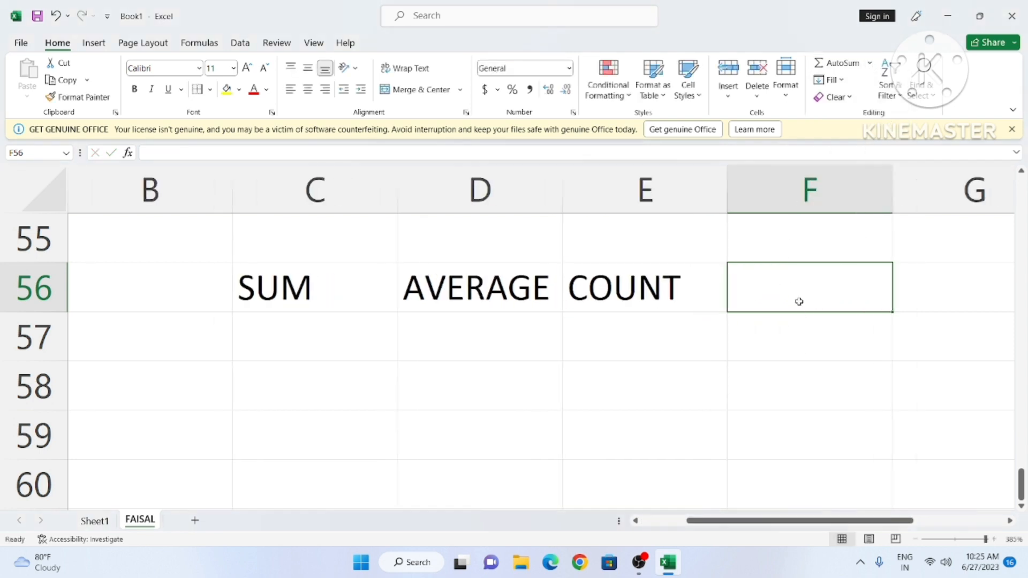
type("MAX")
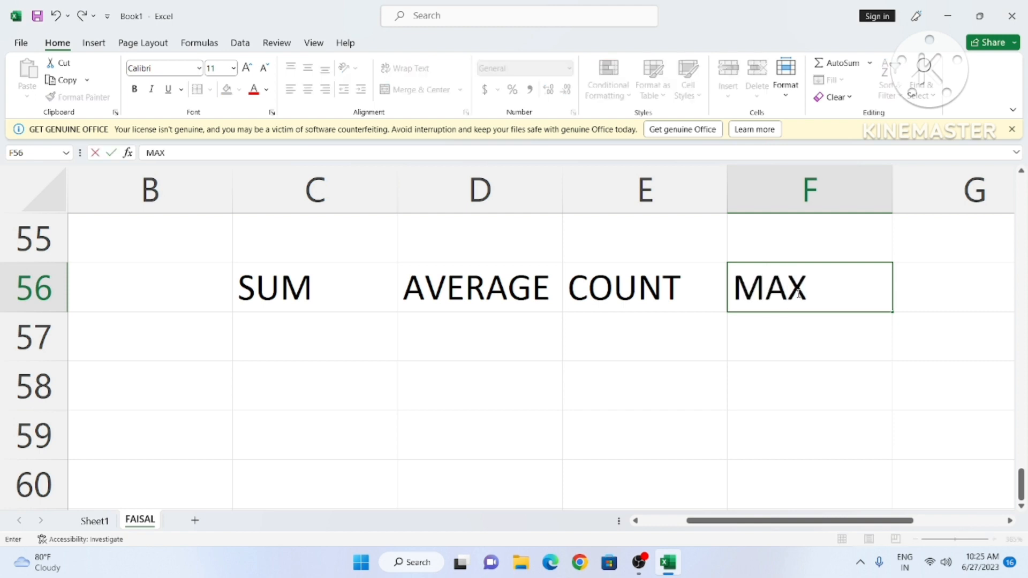
key("Tab")
Step: Finish the MIN heading in G56 and enter 10, 20, 30 in C57:C59
type("MIN")
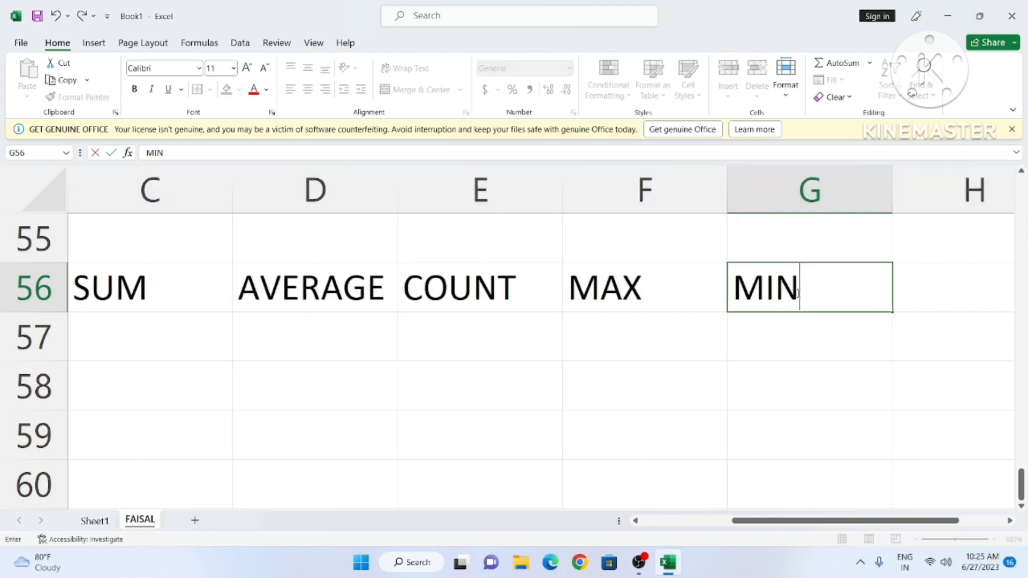
left_click(128, 340)
scroll(150, 340, "down", 3)
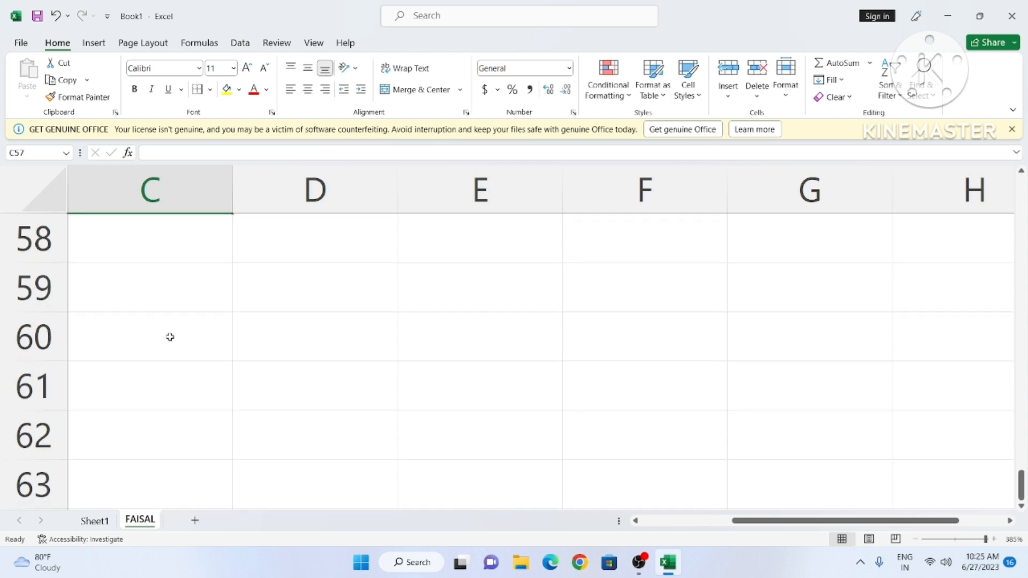
scroll(167, 338, "up", 3)
scroll(175, 338, "up", 3)
scroll(204, 348, "down", 2, "ctrl")
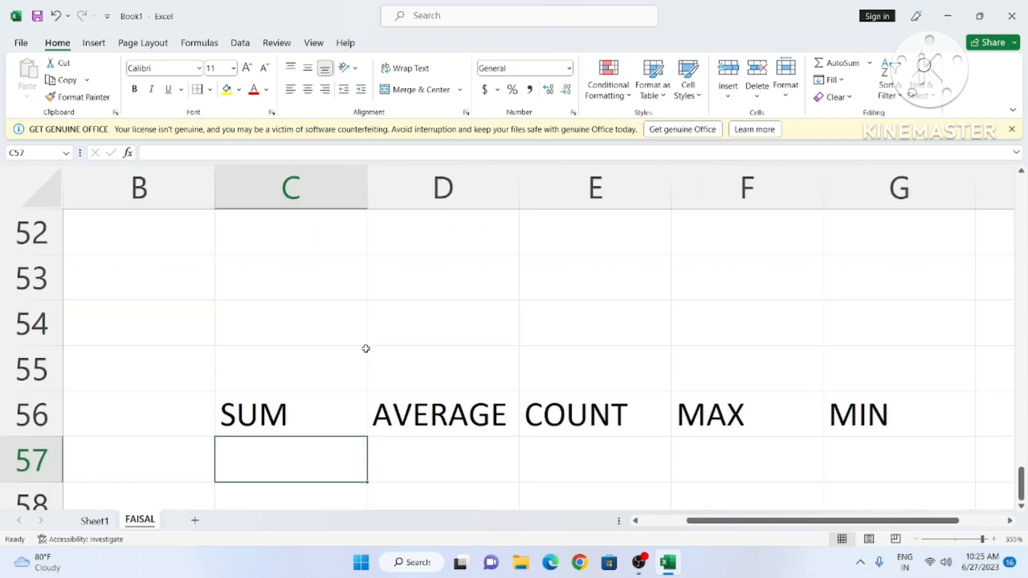
scroll(366, 349, "down", 2)
scroll(364, 347, "up", 1)
type("10")
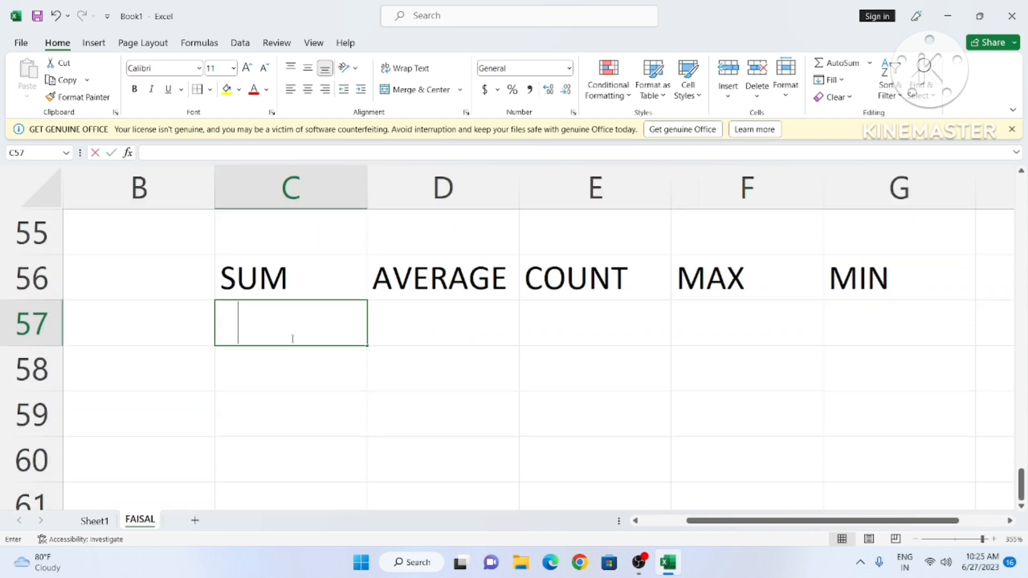
key("Return")
type("20")
key("Return")
type("30")
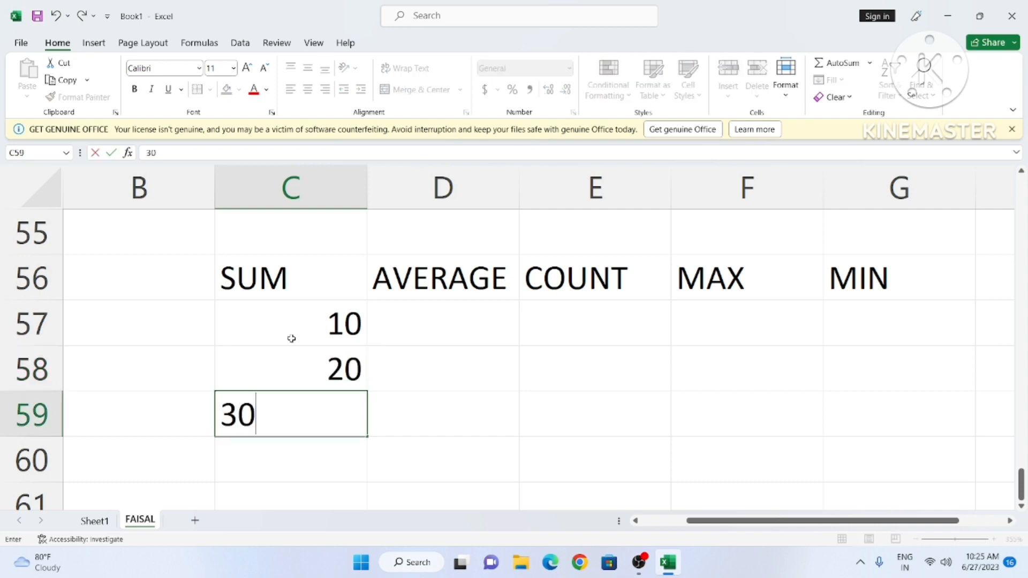
key("Return")
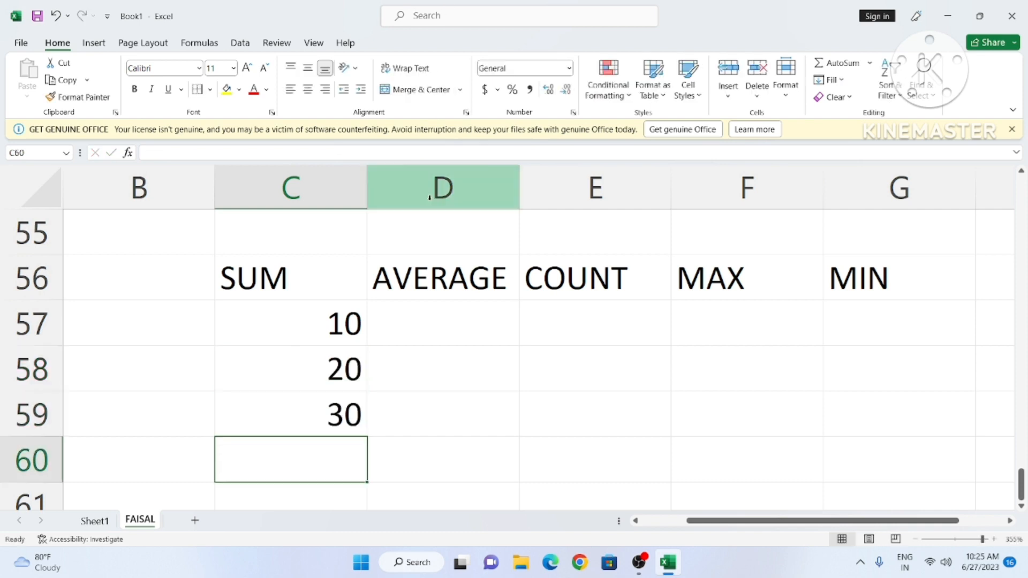
Step: Total C57:C59 in C60 with =SUM(C57:C59), correcting the range's end row
scroll(436, 243, "down", 1)
scroll(436, 244, "up", 1)
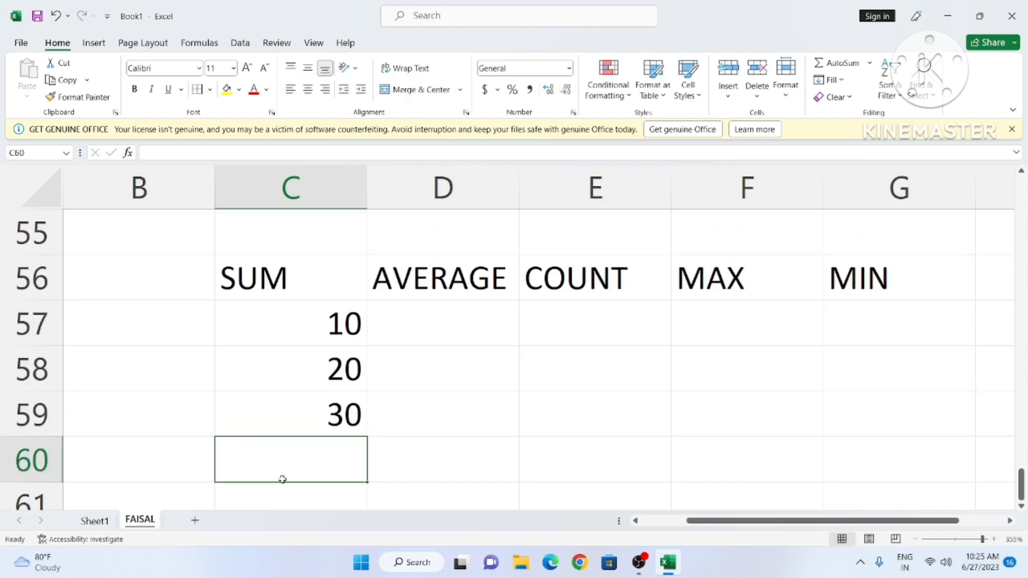
type("=SU")
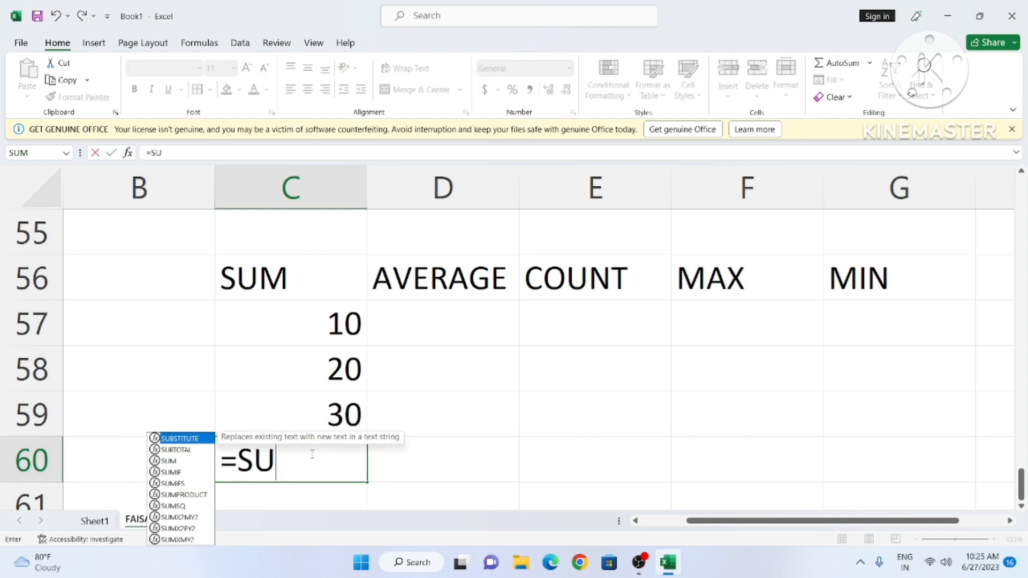
type("M(")
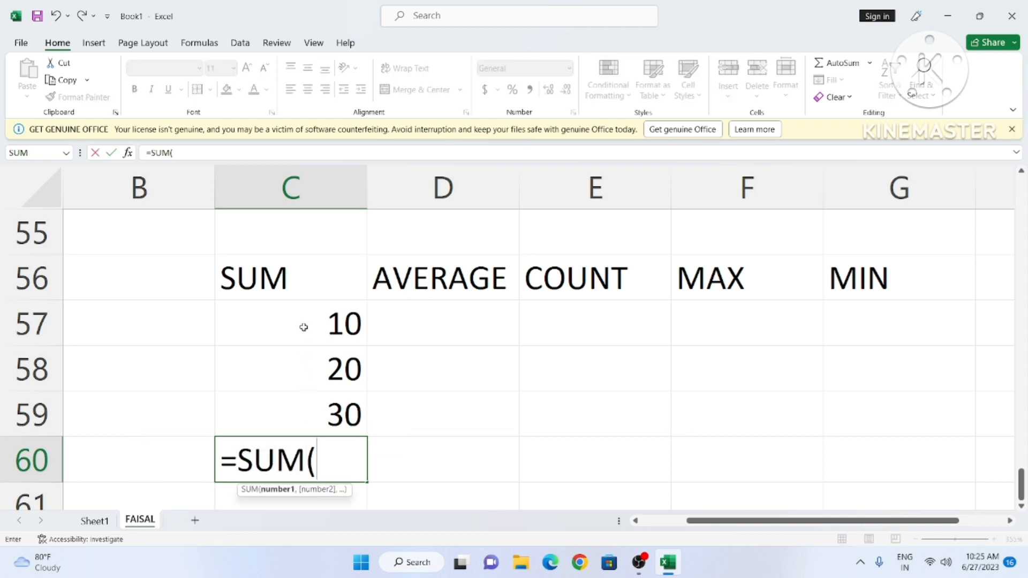
left_click_drag(303, 336, 310, 393)
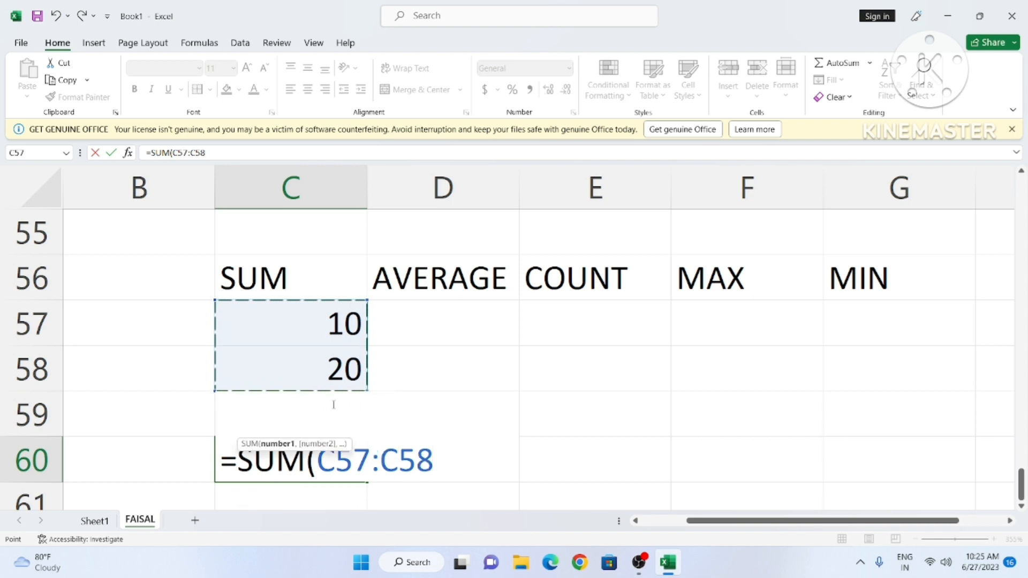
type(")")
key("Return")
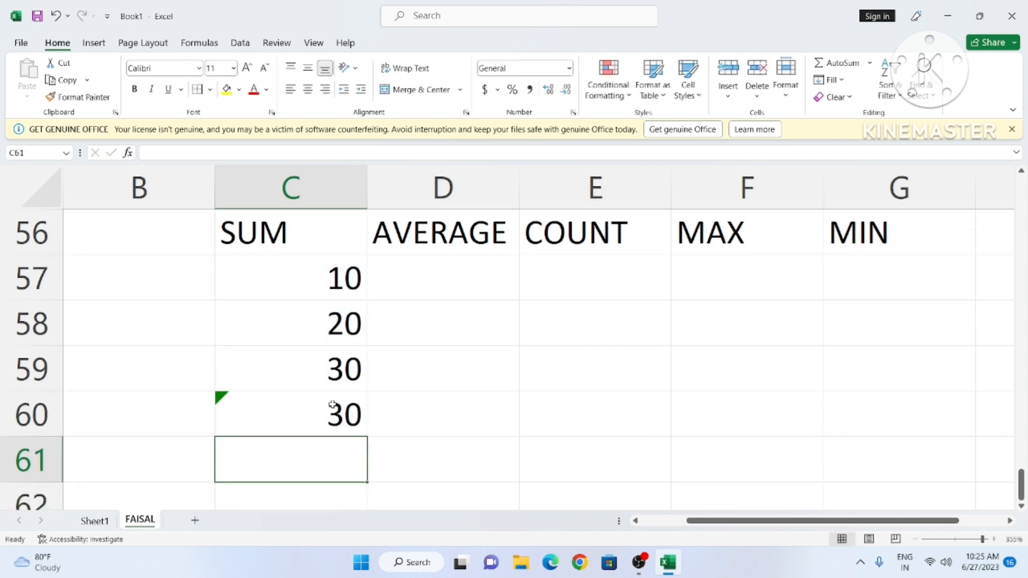
double_click(332, 406)
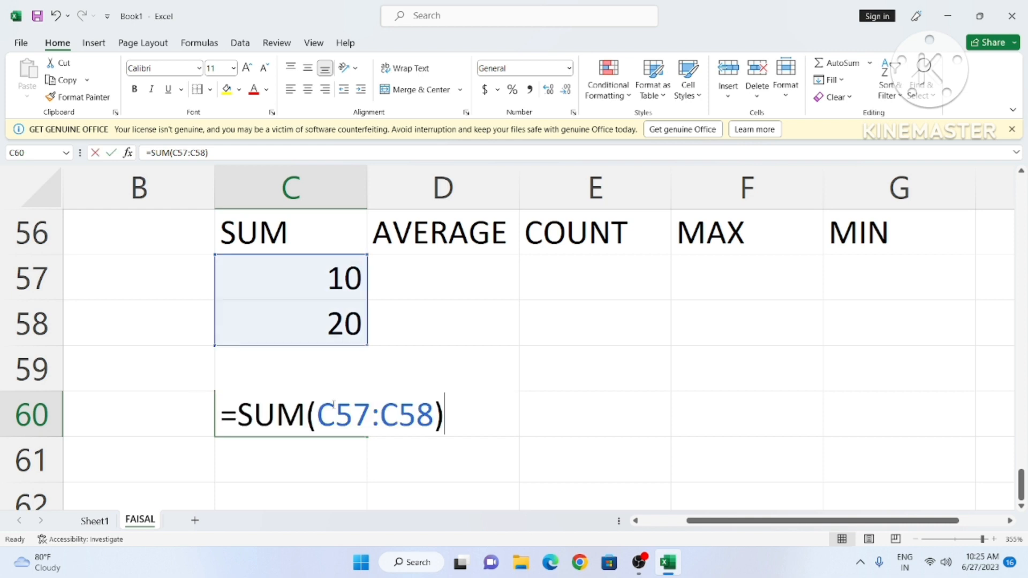
left_click(438, 414)
key("BackSpace")
type("9")
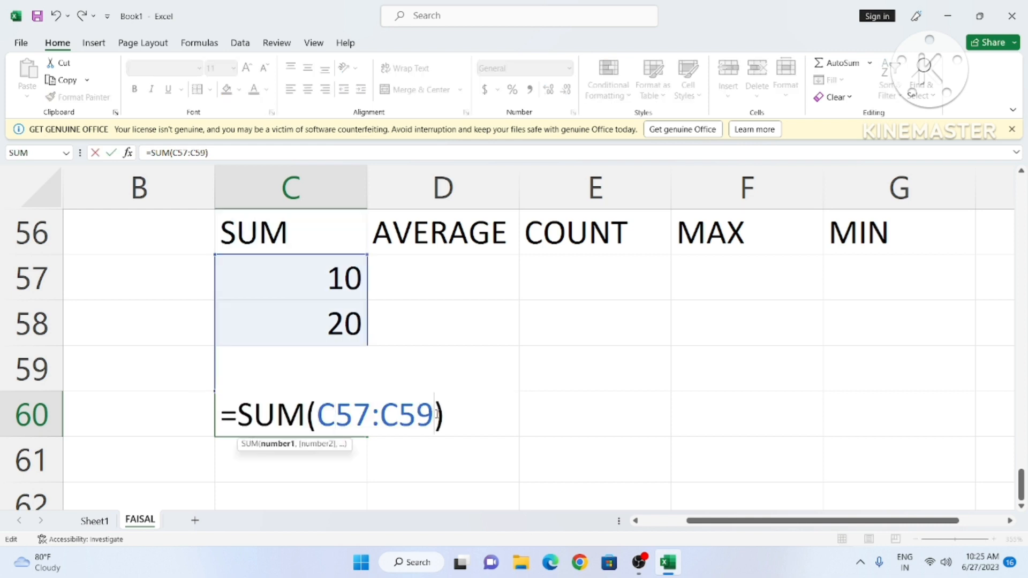
key("Return")
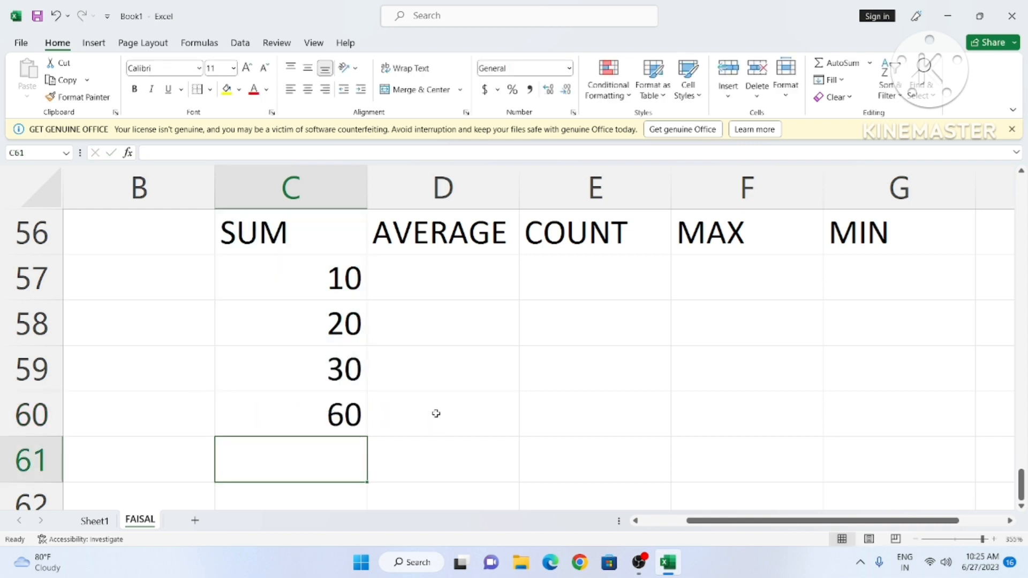
Step: Enter 10 and 20 in D57:D58 and average them in D59, giving 15
left_click(456, 289)
type("10")
key("Return")
type("2")
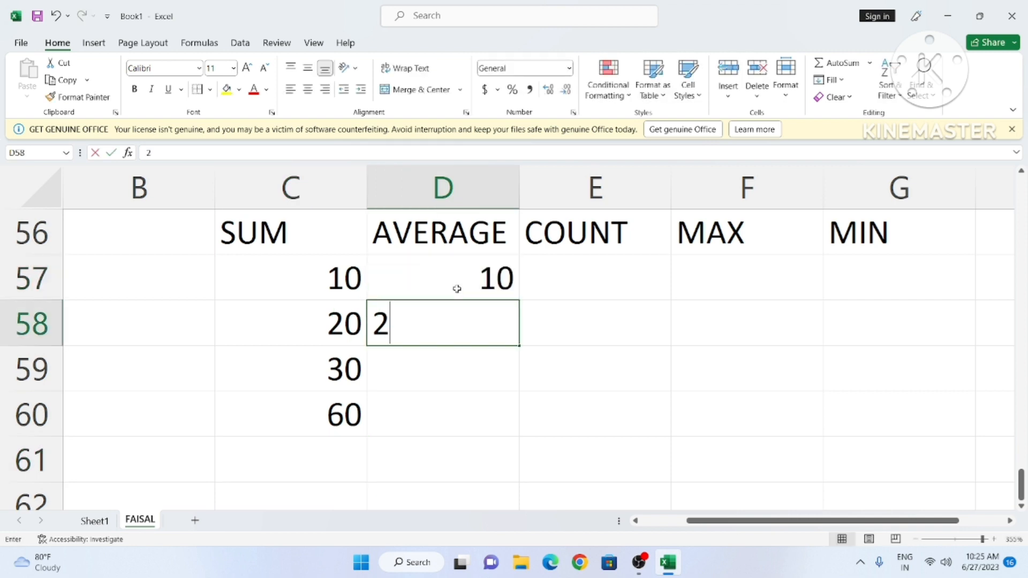
type("0")
key("Return")
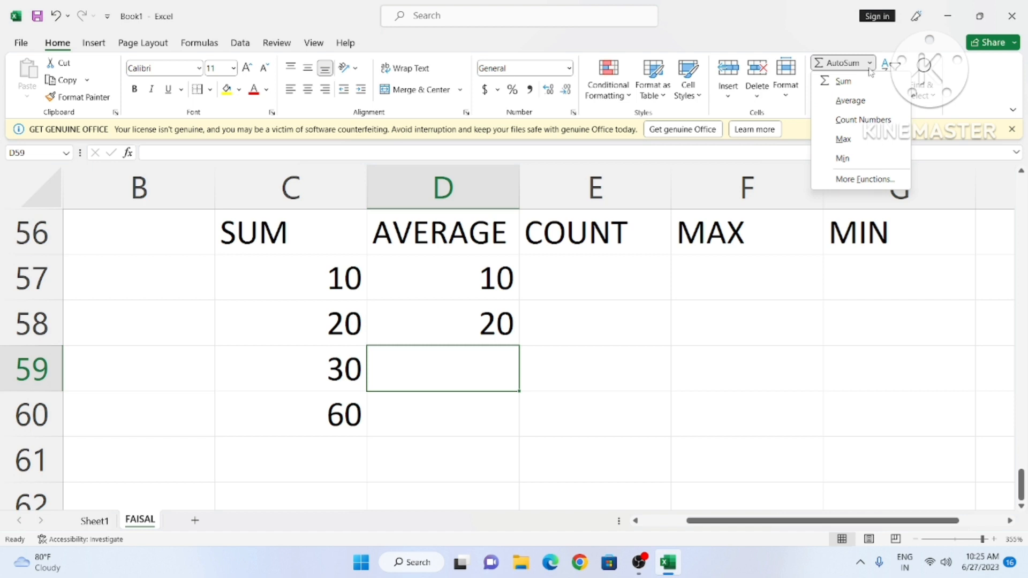
left_click(867, 100)
key("Return")
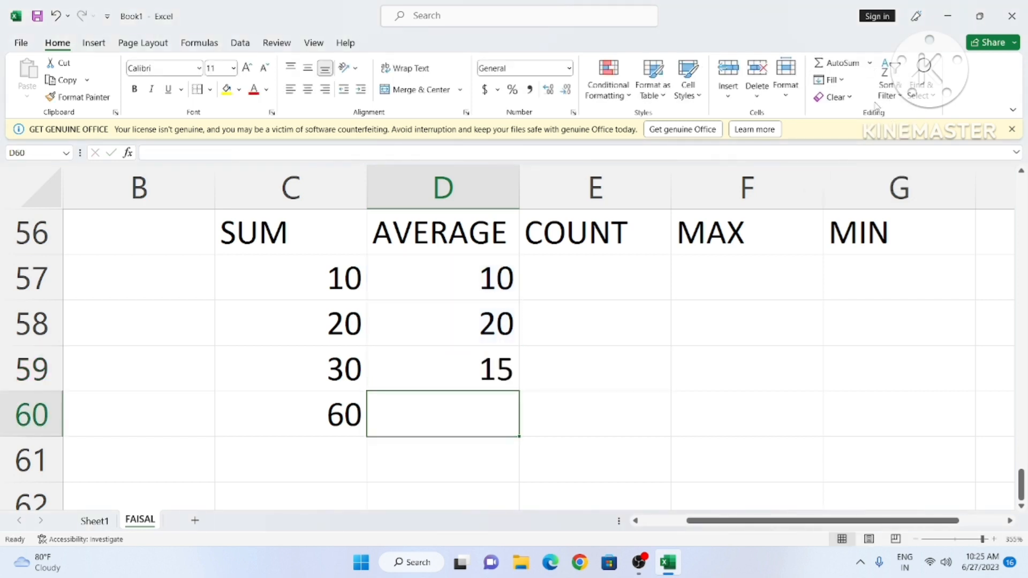
Step: Enter 4, 6, 3 in E57:E59 and count them in E60 with AutoSum Count Numbers
left_click(559, 270)
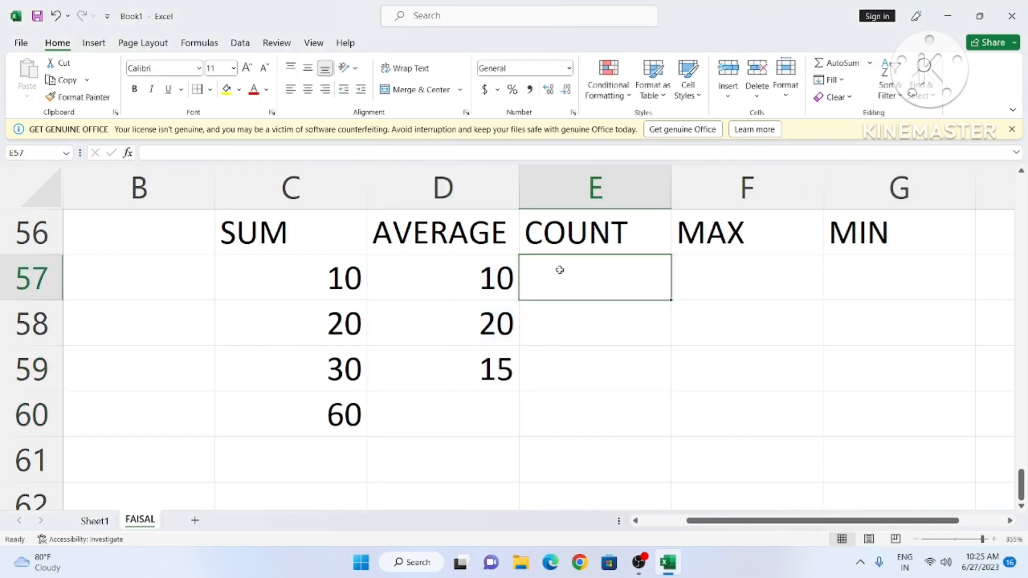
type("4")
key("Return")
type("6")
key("Return")
type("3")
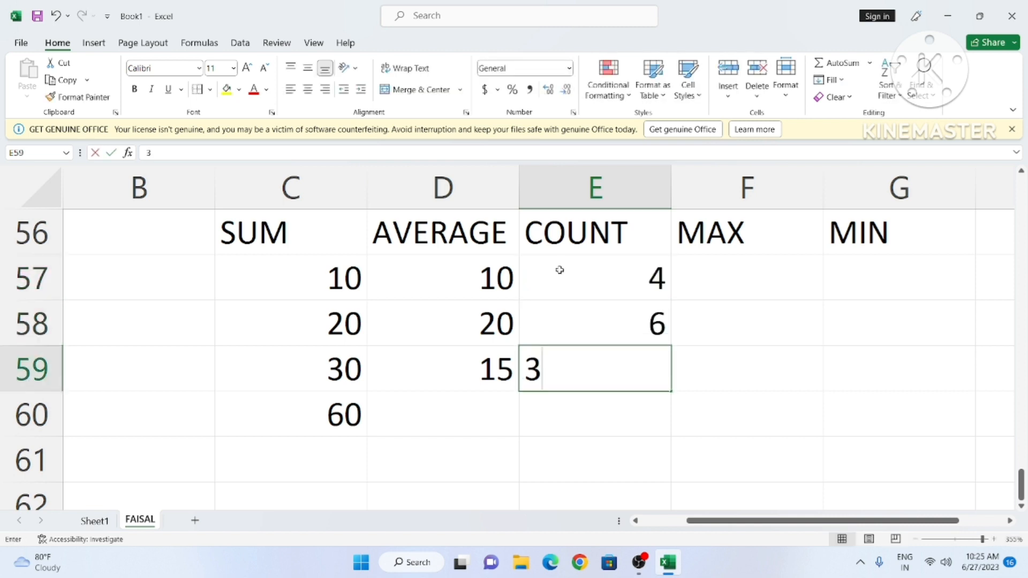
key("Return")
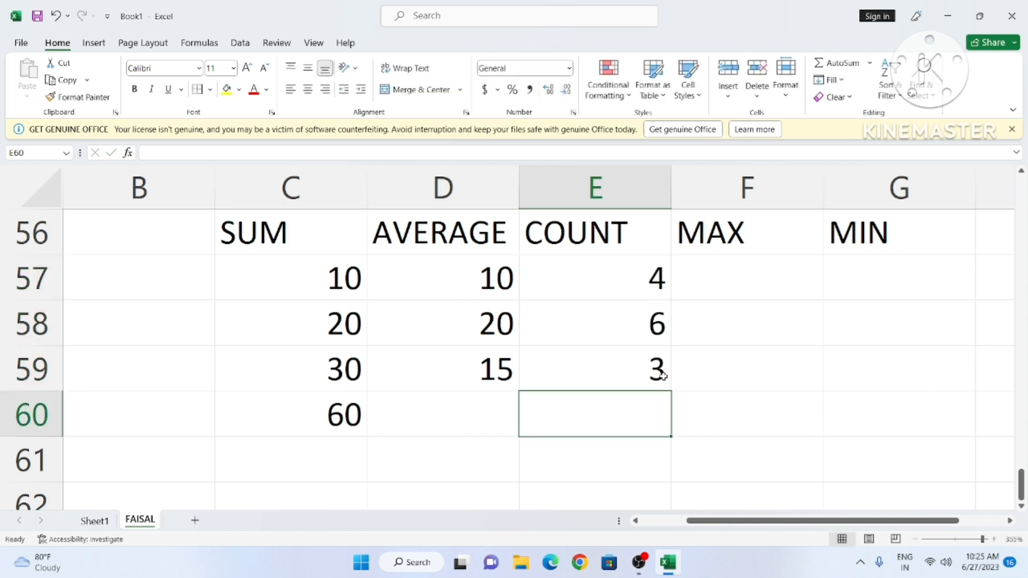
left_click(871, 65)
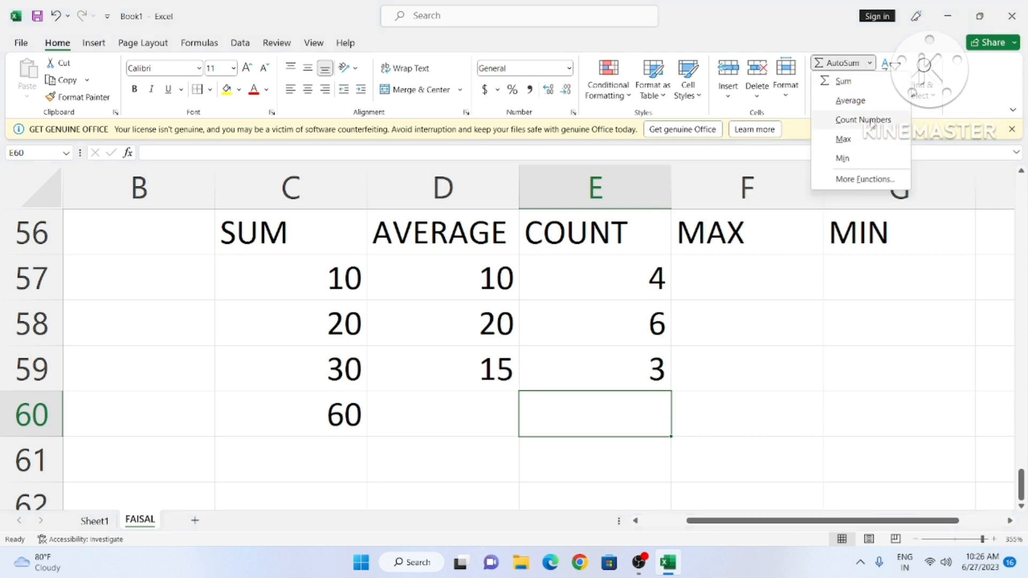
left_click(875, 120)
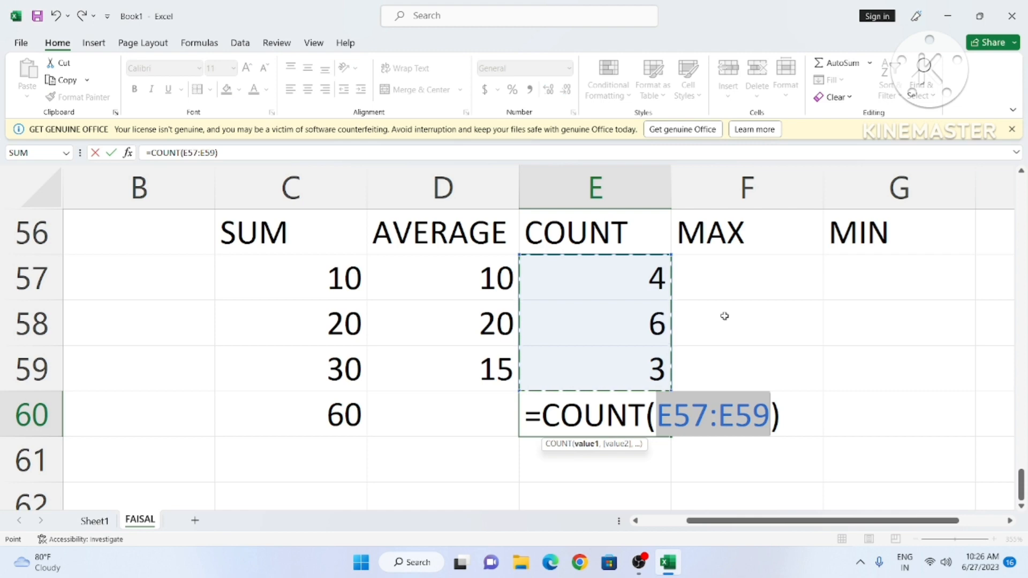
key("Return")
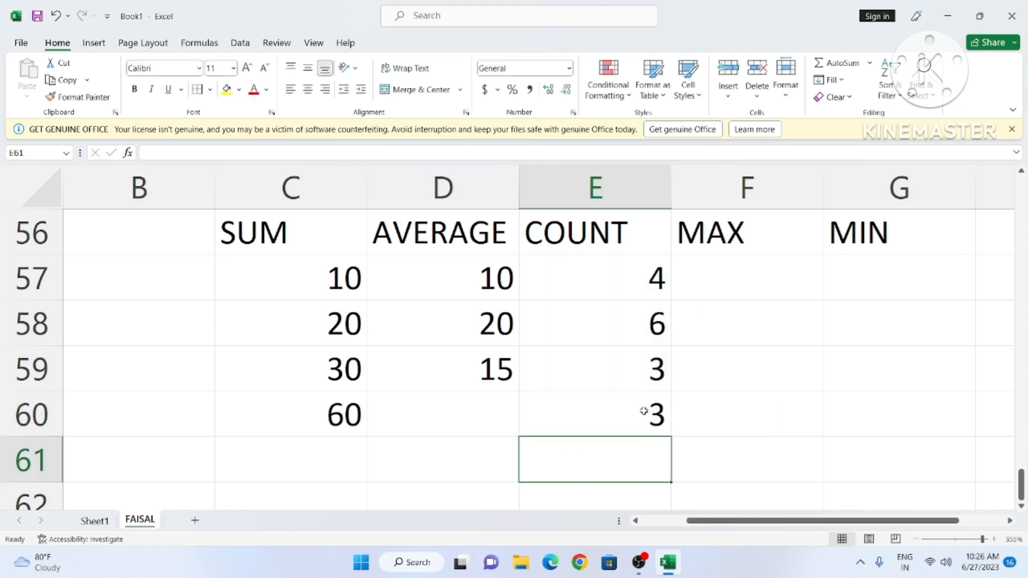
Step: Enter 10, 12, 9 in F57:F59 and put their maximum, 12, in F60
left_click(725, 294)
type("10")
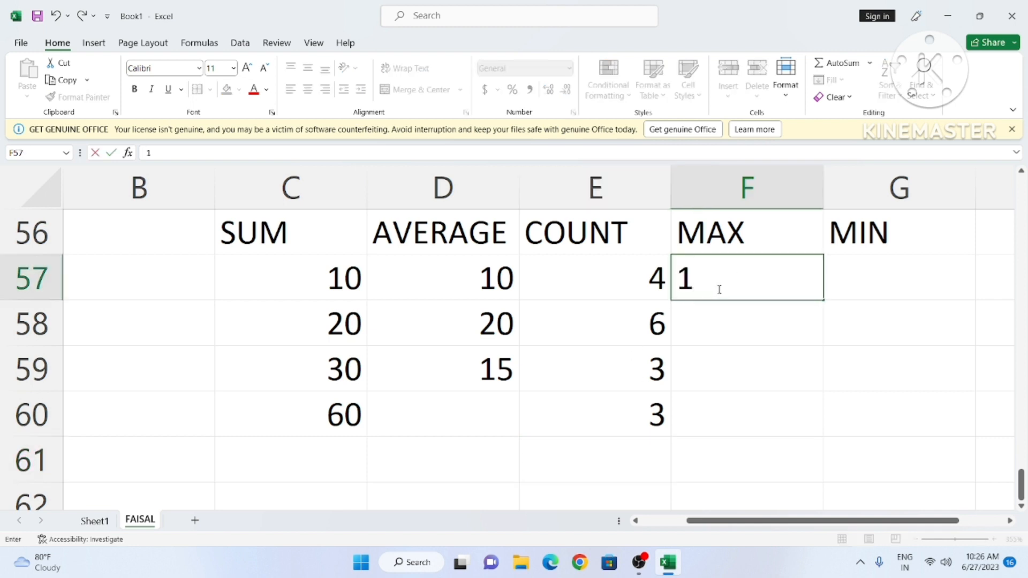
key("Return")
type("12")
key("Return")
type("09")
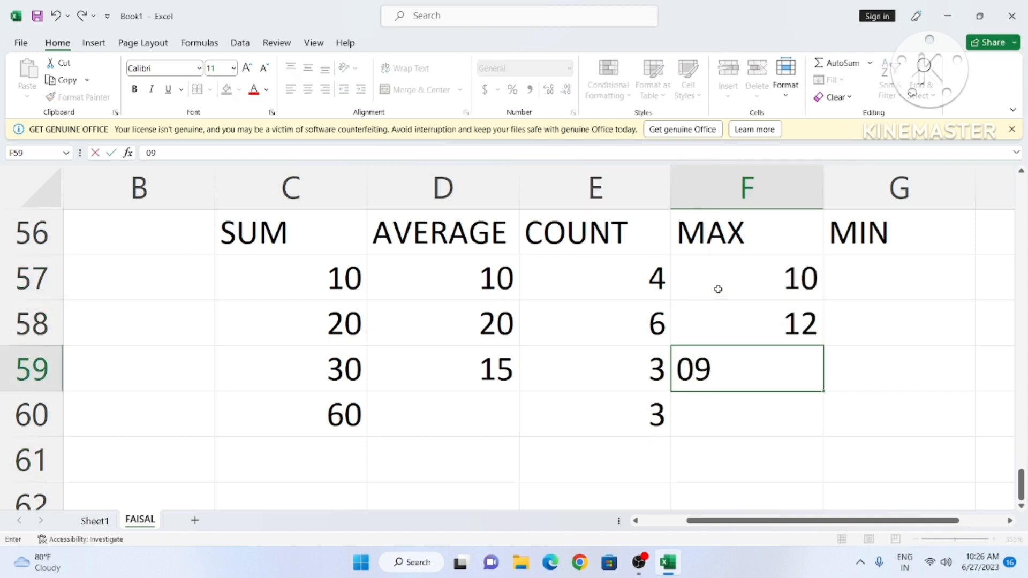
key("Return")
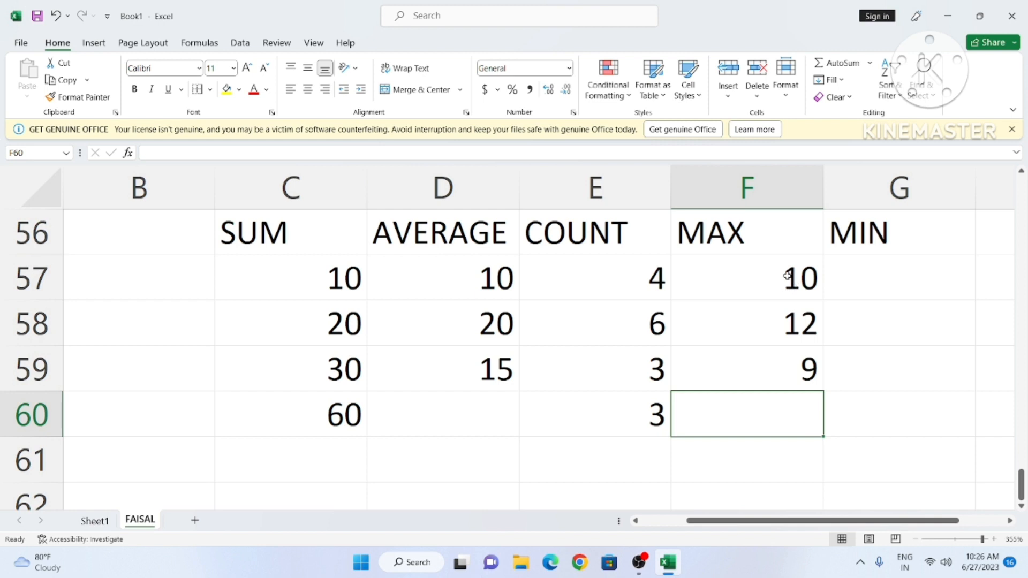
left_click(870, 63)
left_click(852, 139)
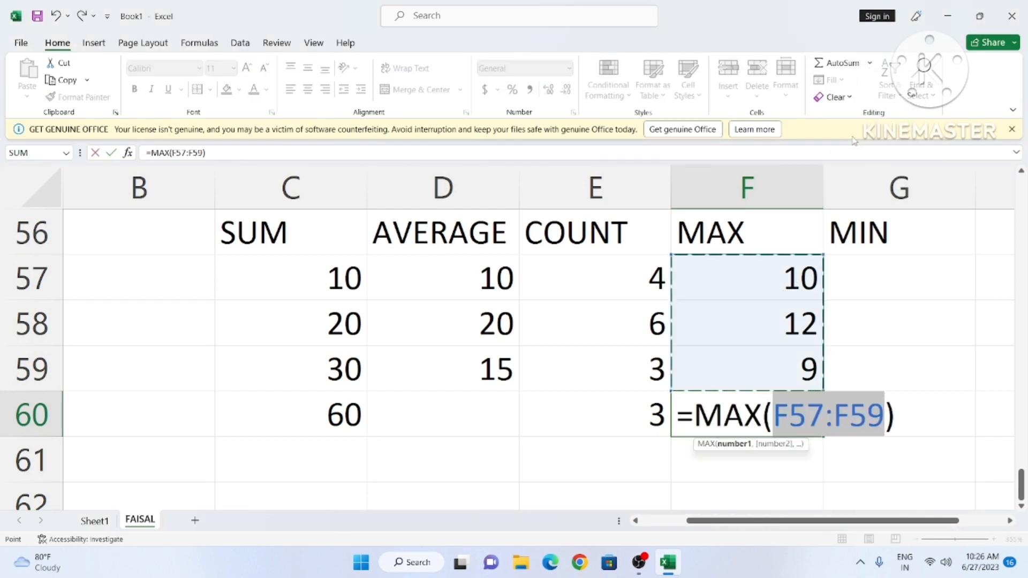
key("Return")
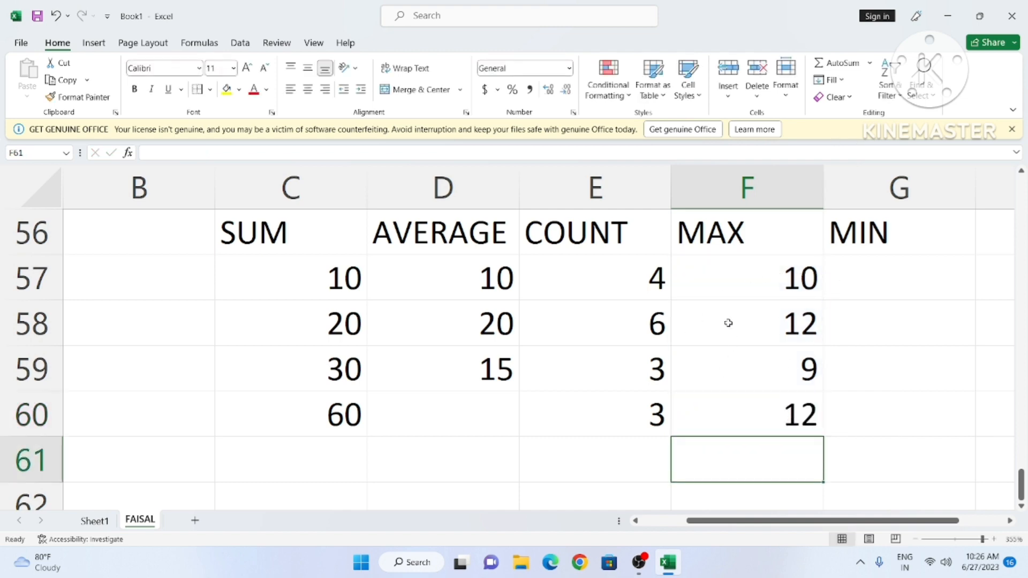
Step: Enter 15, 45, 325 in G57:G59 and put their minimum, 15, in G60
left_click(880, 264)
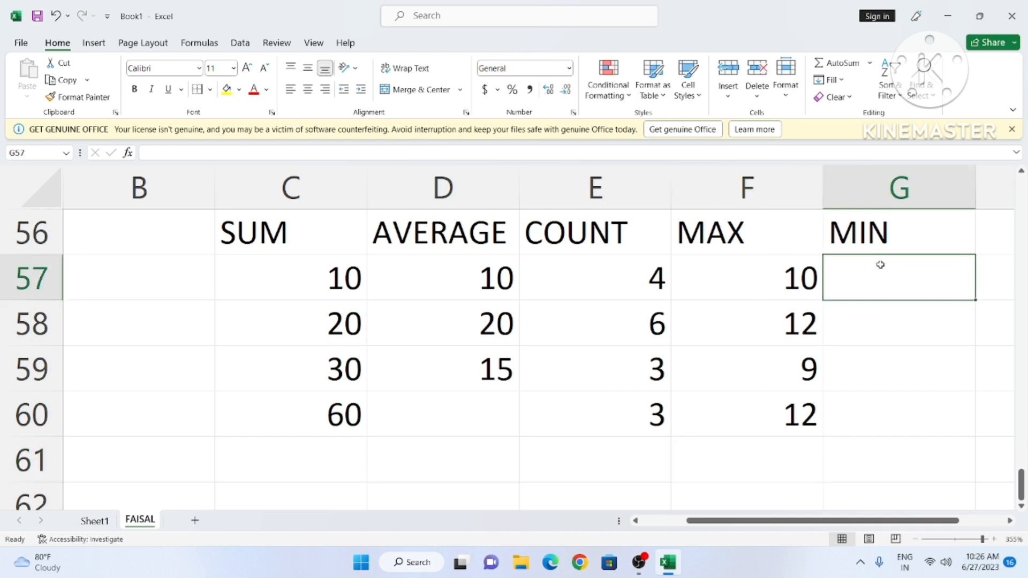
type("15")
key("Return")
type("45")
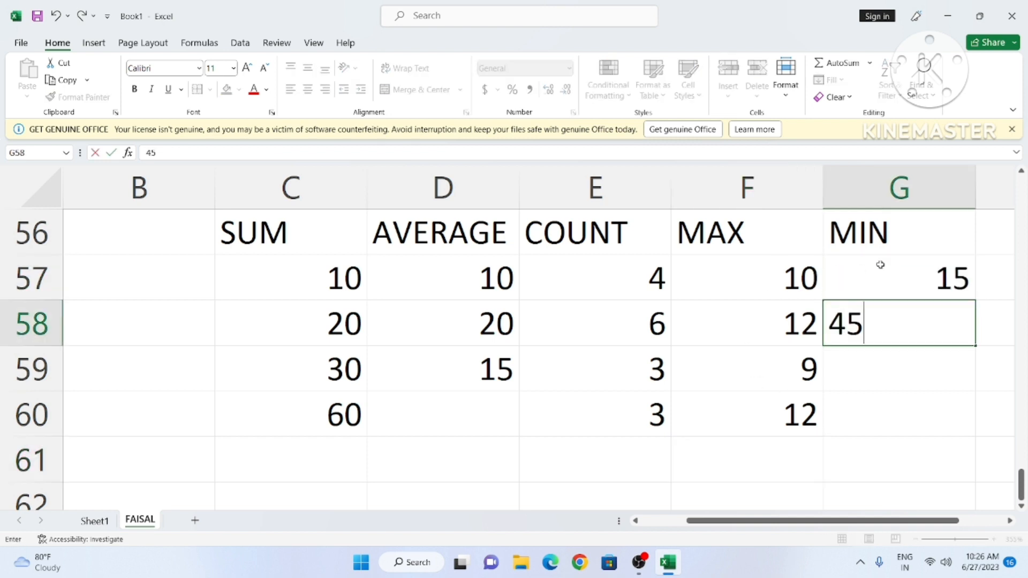
key("Return")
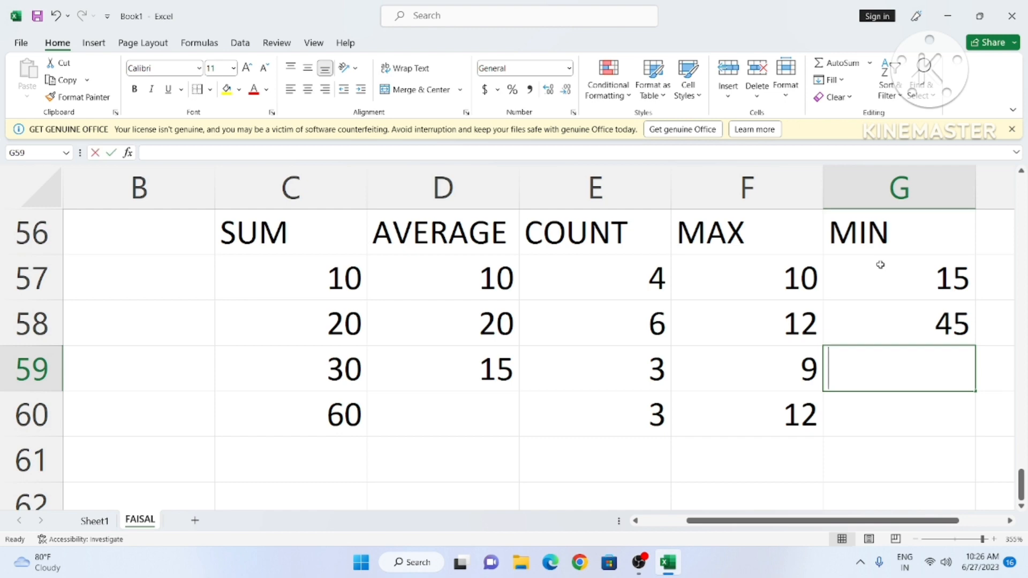
type("36")
key("BackSpace")
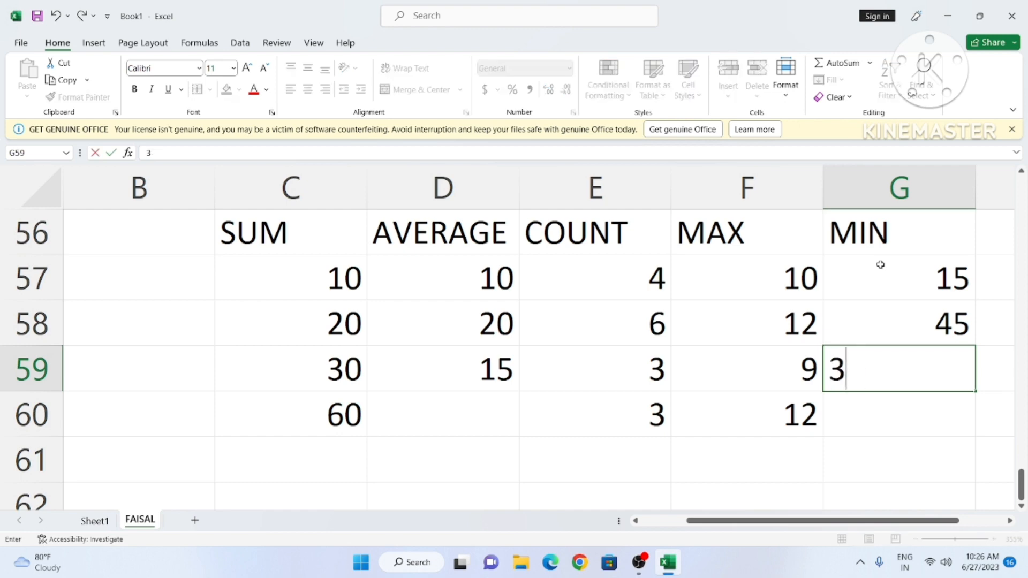
type("25")
key("Return")
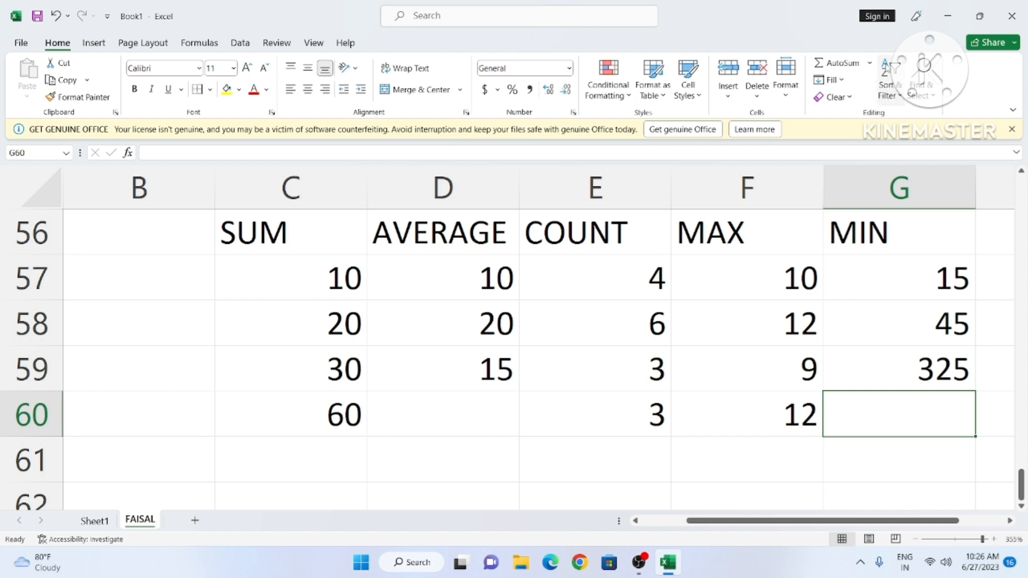
left_click(869, 64)
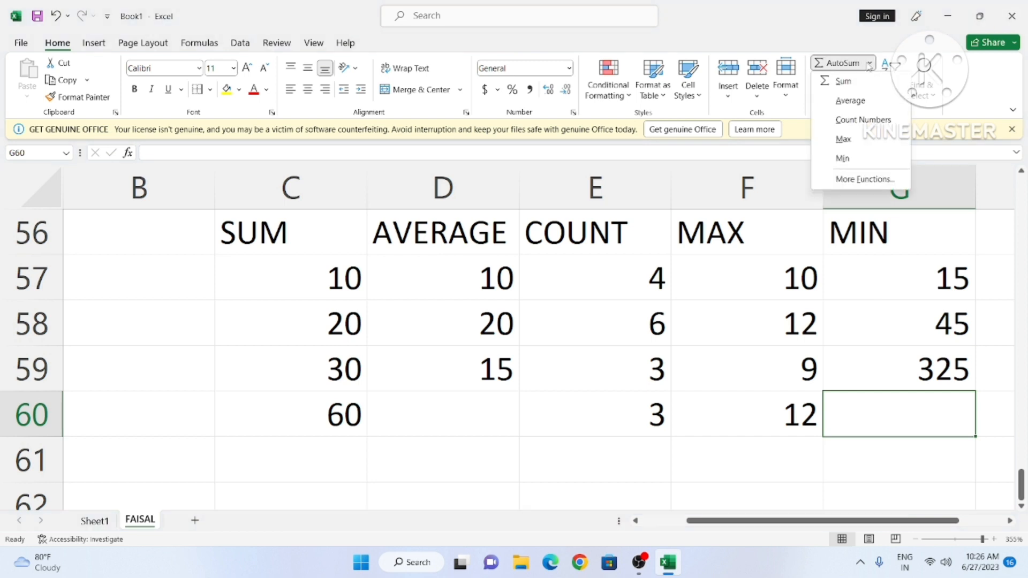
left_click(858, 156)
key("Return")
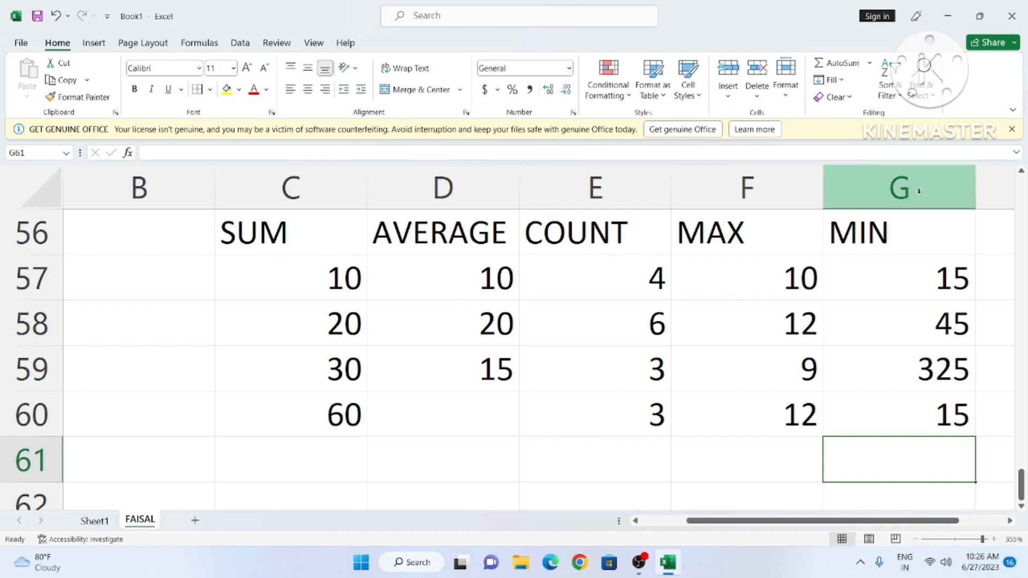
left_click(869, 63)
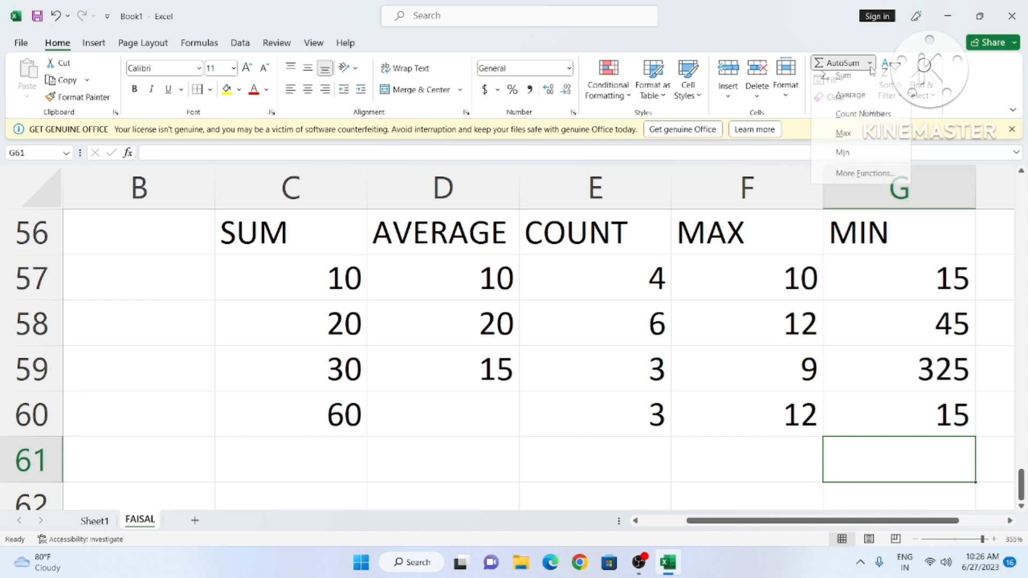
left_click(803, 276)
left_click(741, 368)
Step: Enter the starting value 1 in B67 below the summary table
scroll(448, 466, "down", 1)
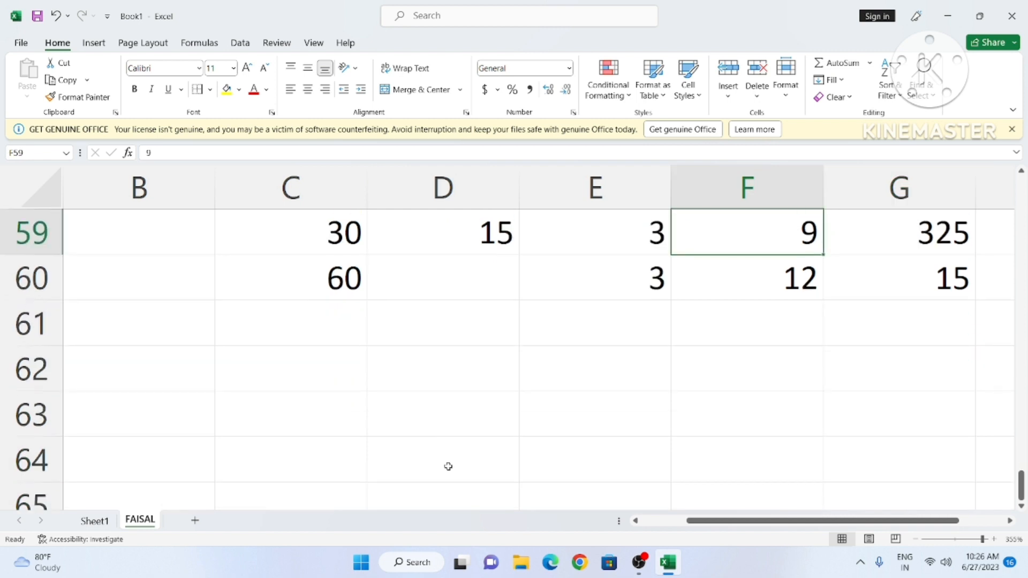
scroll(448, 467, "down", 2)
left_click(197, 317)
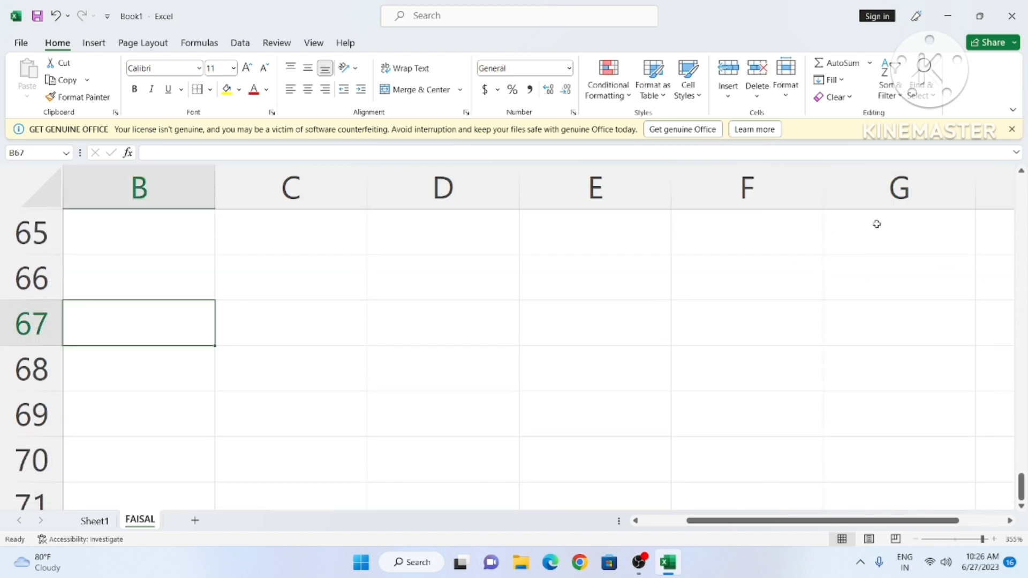
left_click(842, 81)
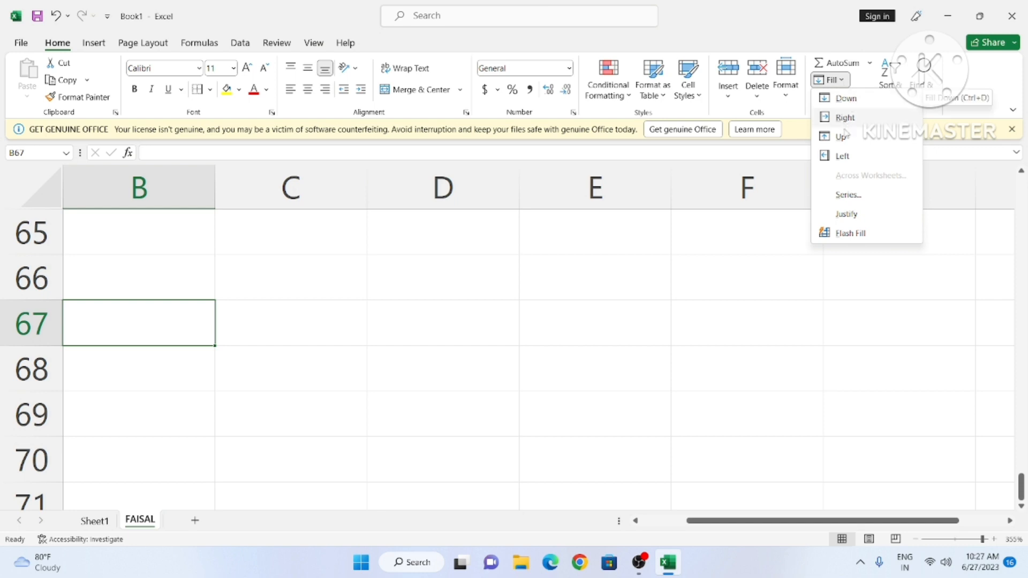
left_click(722, 266)
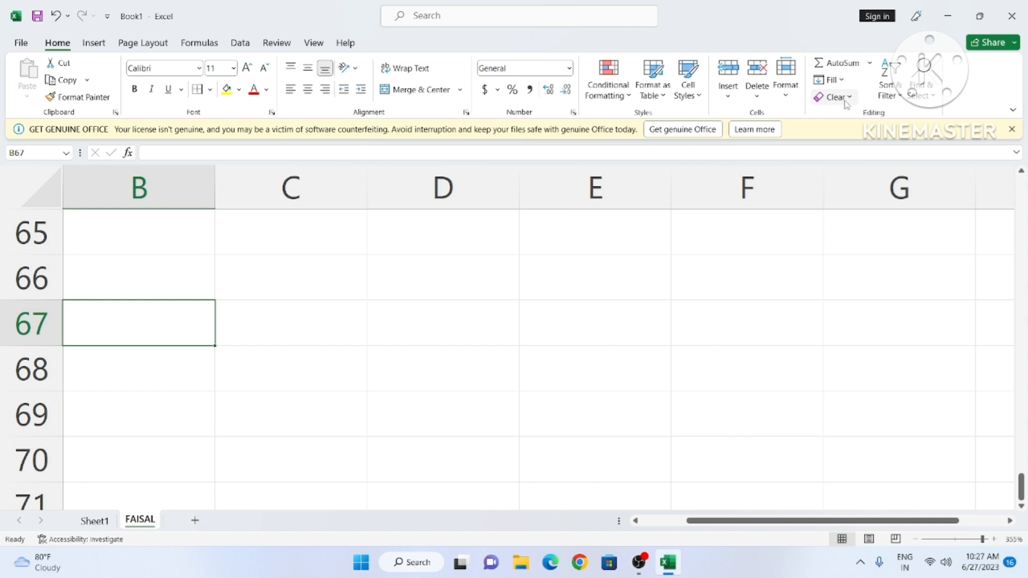
left_click(830, 79)
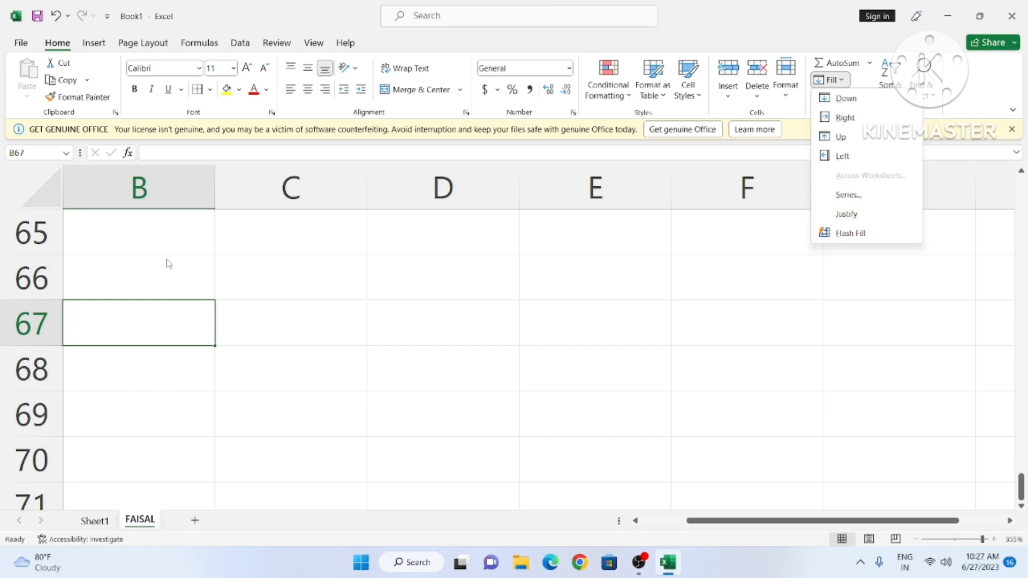
left_click(143, 296)
type("1")
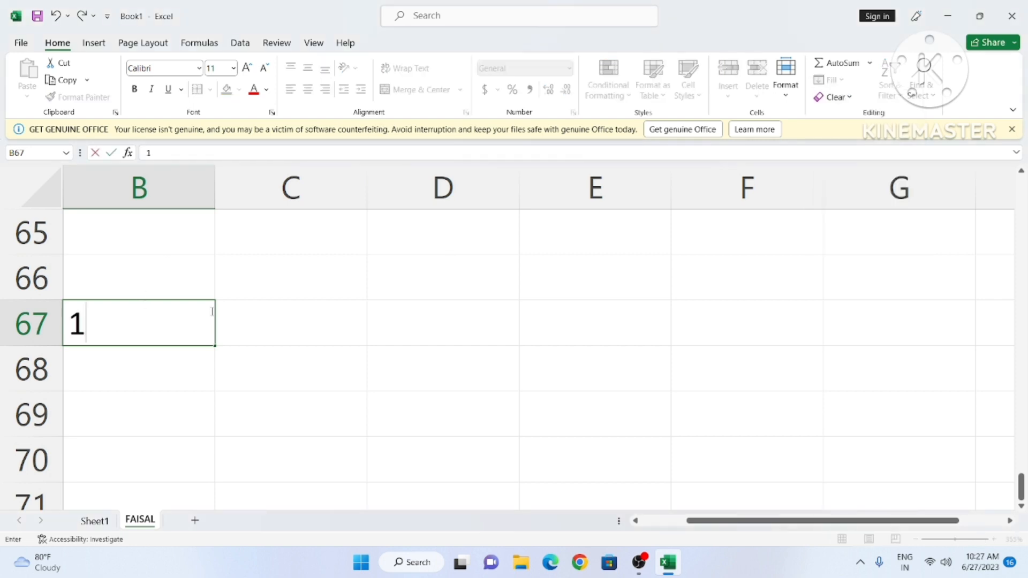
left_click(410, 398)
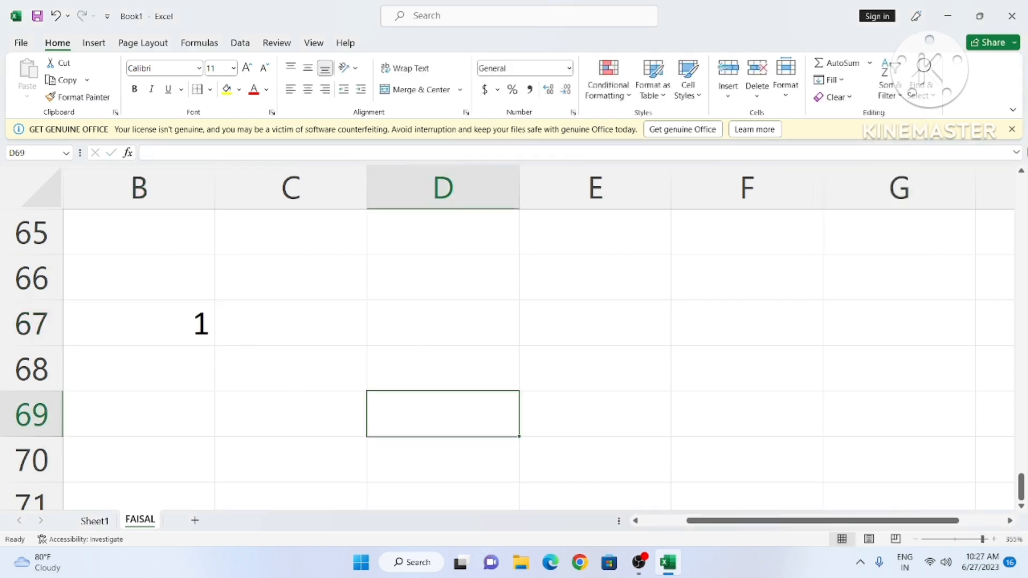
left_click(141, 329)
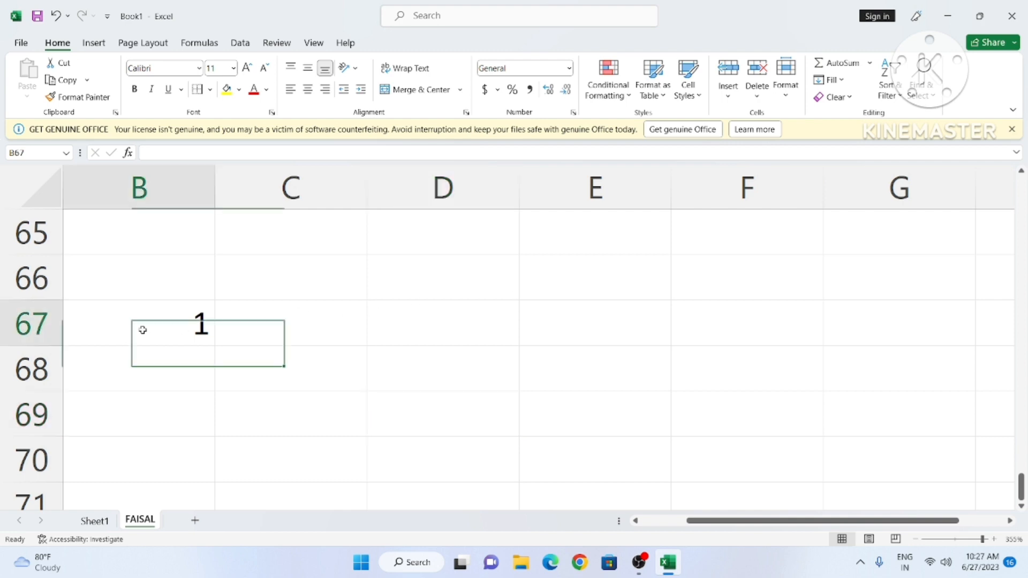
Step: Fill a linear series with step 1 down column B from B67 (1, 2, 3…)
left_click(846, 85)
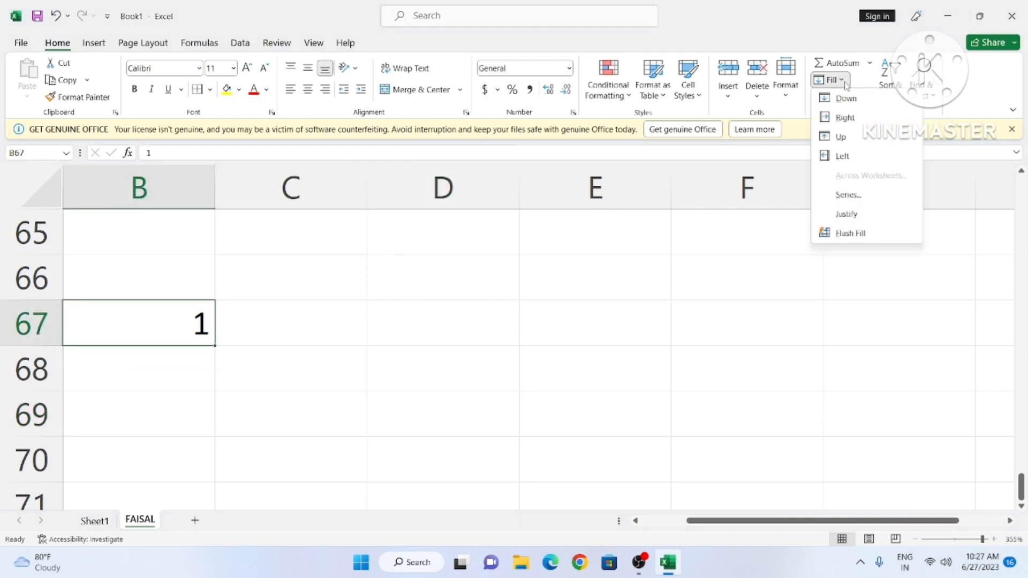
left_click(844, 196)
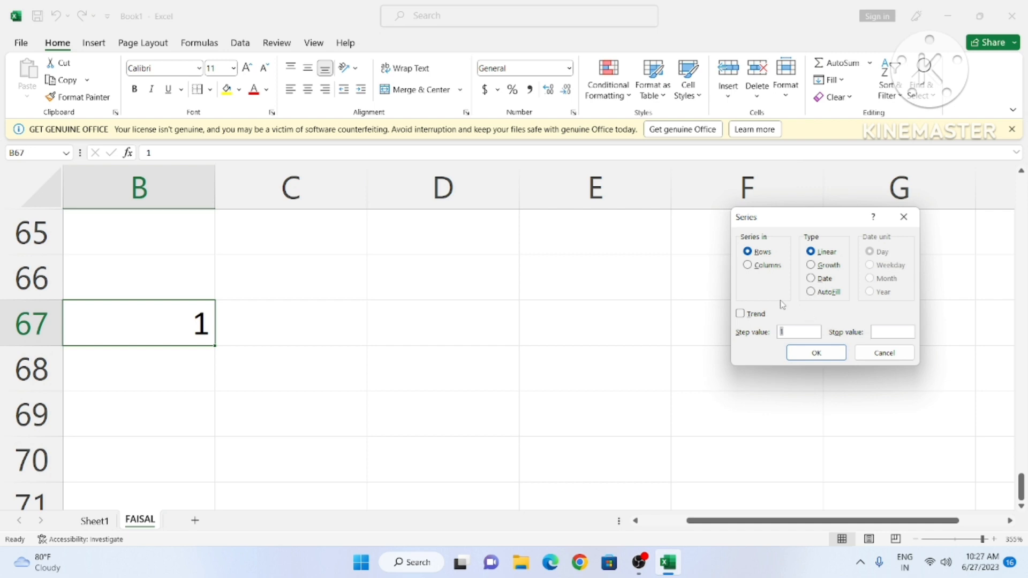
left_click(750, 267)
left_click(816, 353)
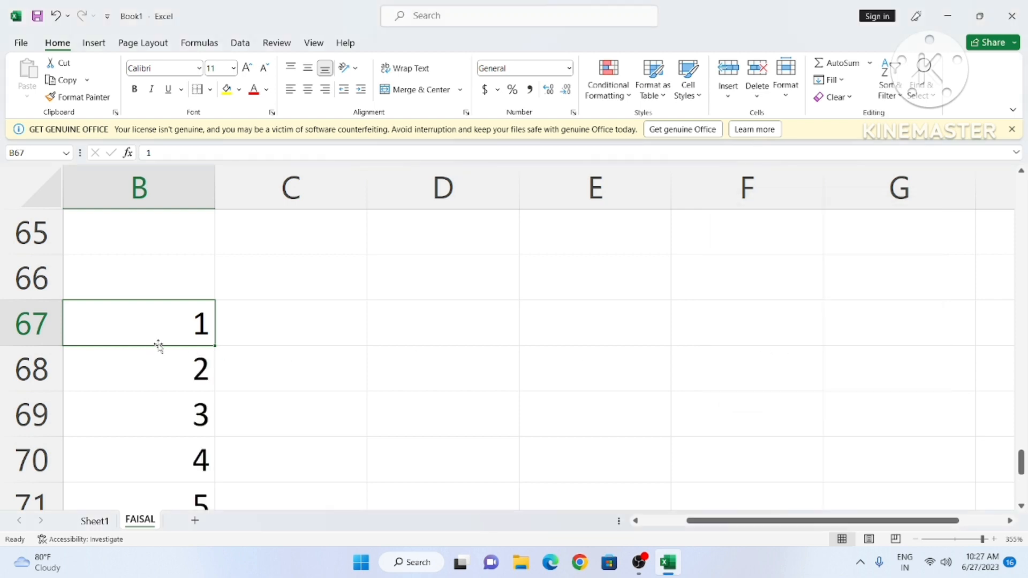
scroll(163, 300, "down", 3)
scroll(204, 391, "up", 2)
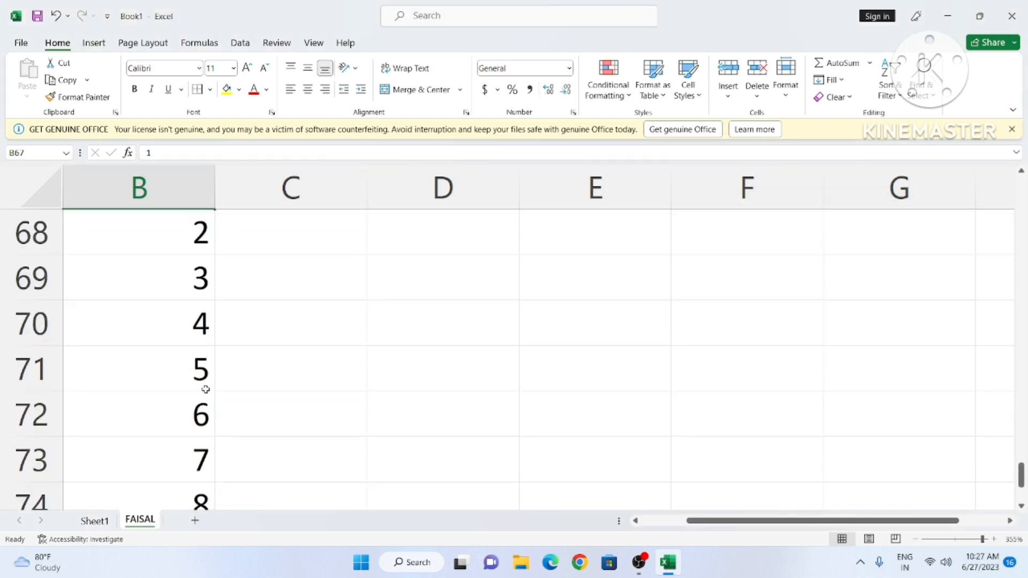
scroll(206, 389, "up", 1)
Step: Fill row 67 from B67 as a linear row series, step 1, stopping at 15 in P67
left_click(238, 329)
left_click(203, 327)
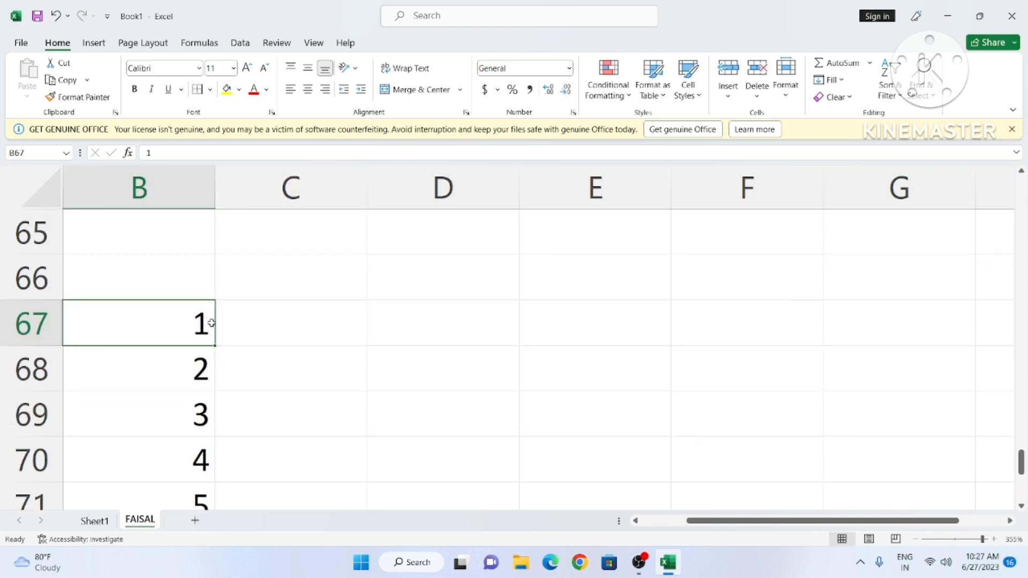
left_click(844, 82)
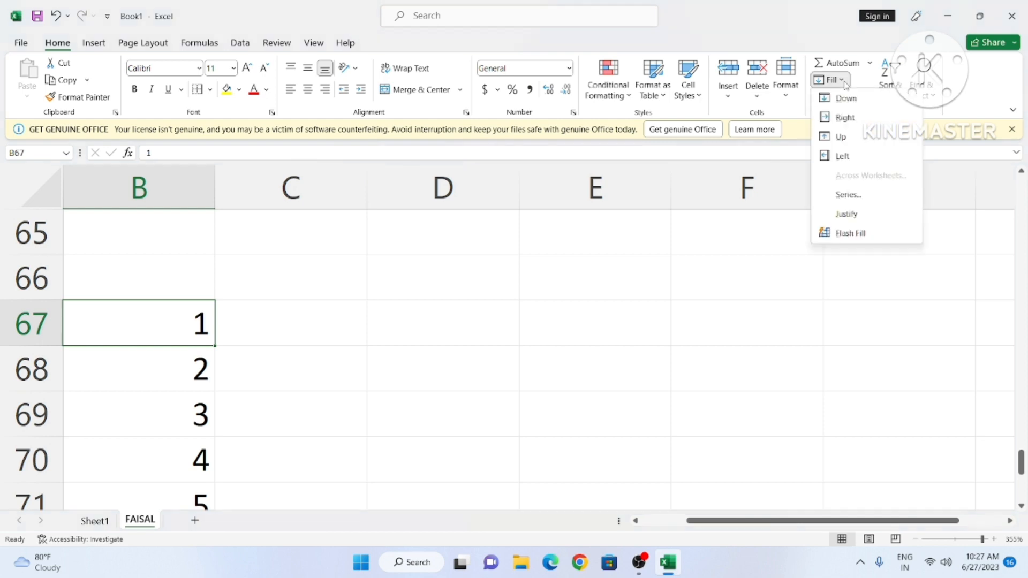
left_click(855, 196)
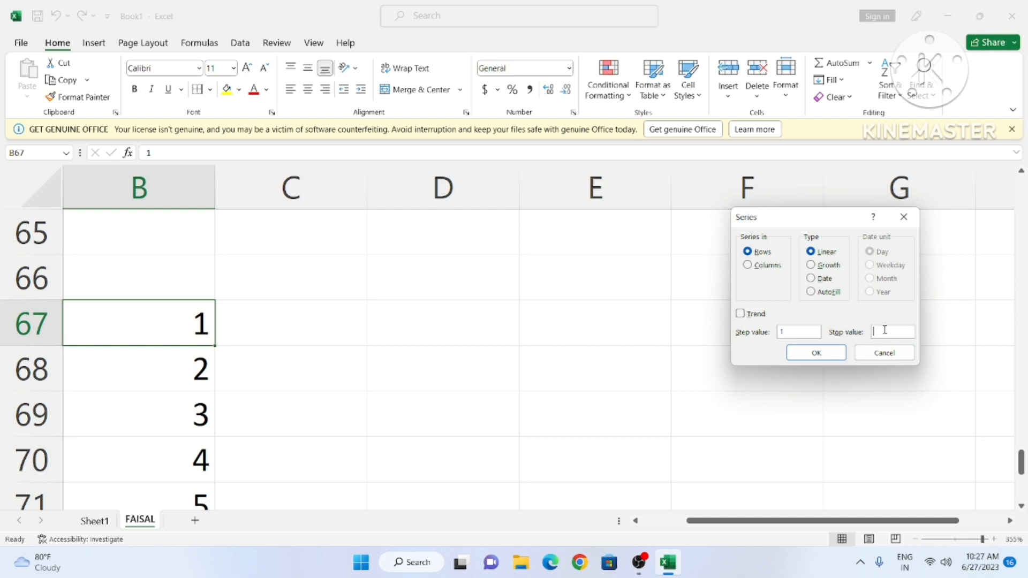
left_click(790, 354)
left_click(612, 408)
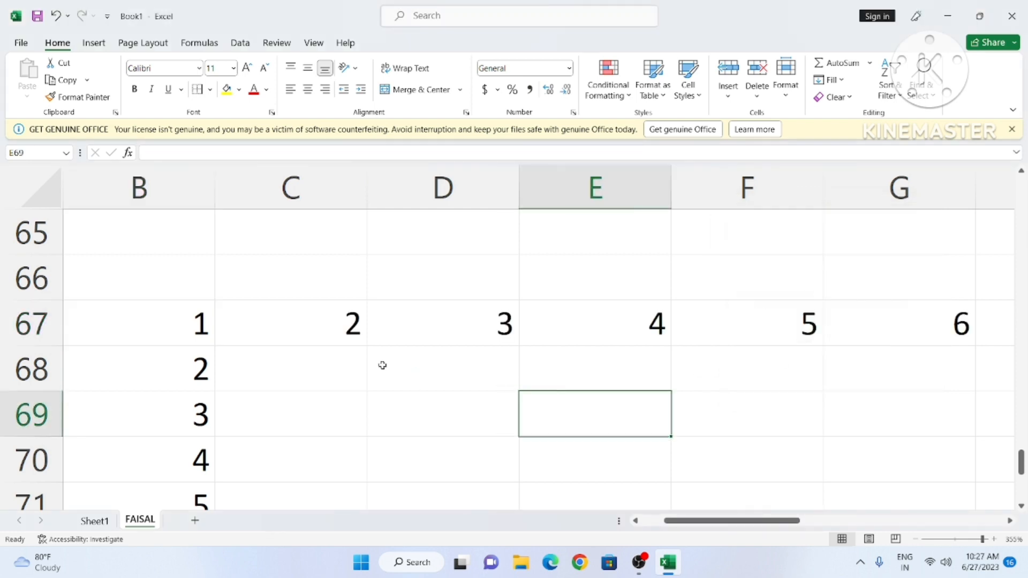
left_click(263, 332)
left_click_drag(191, 322, 987, 400)
left_click_drag(589, 461, 571, 393)
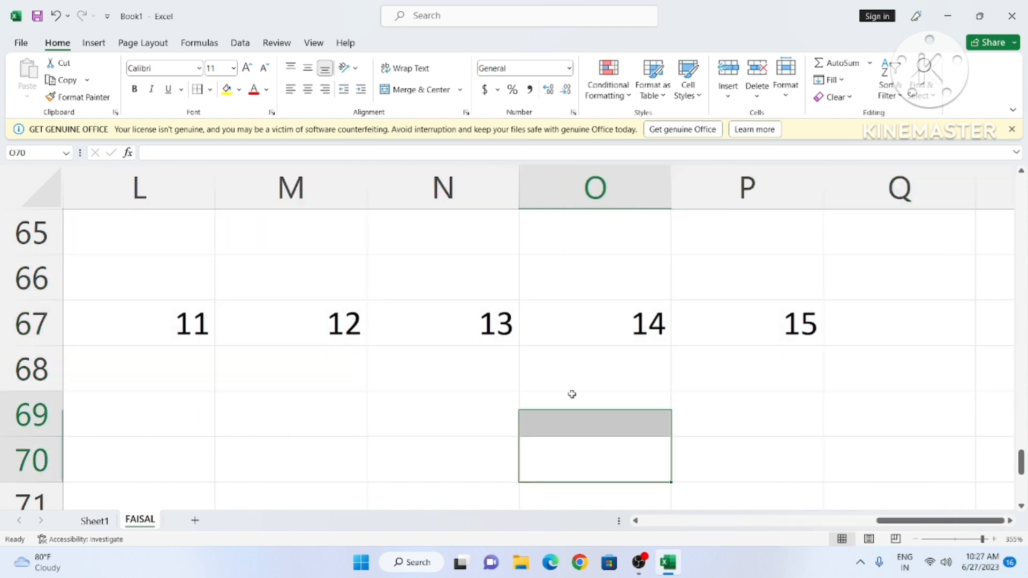
Step: Fill the 13 down into cell N68
left_click(840, 80)
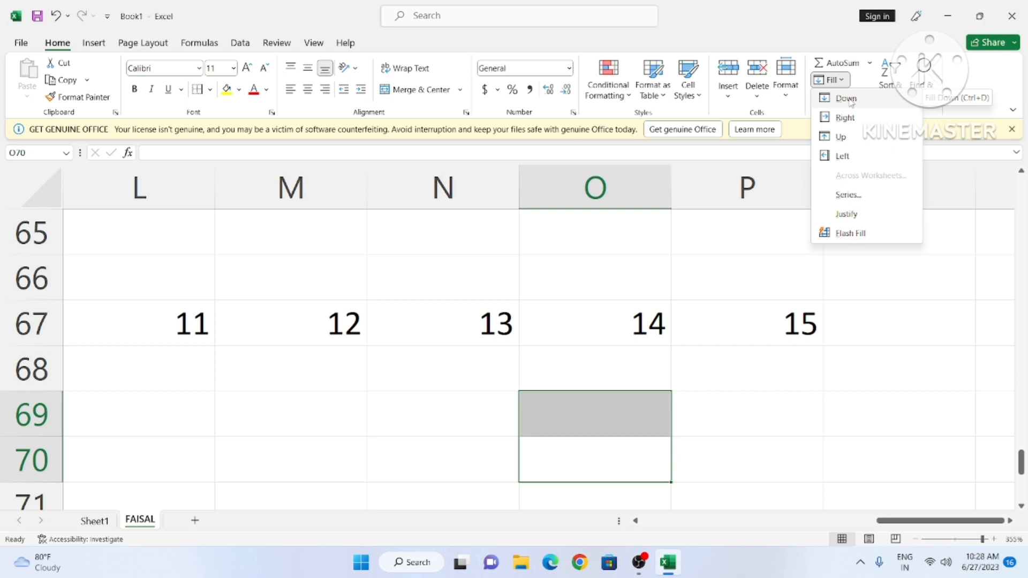
left_click(459, 374)
left_click(459, 373)
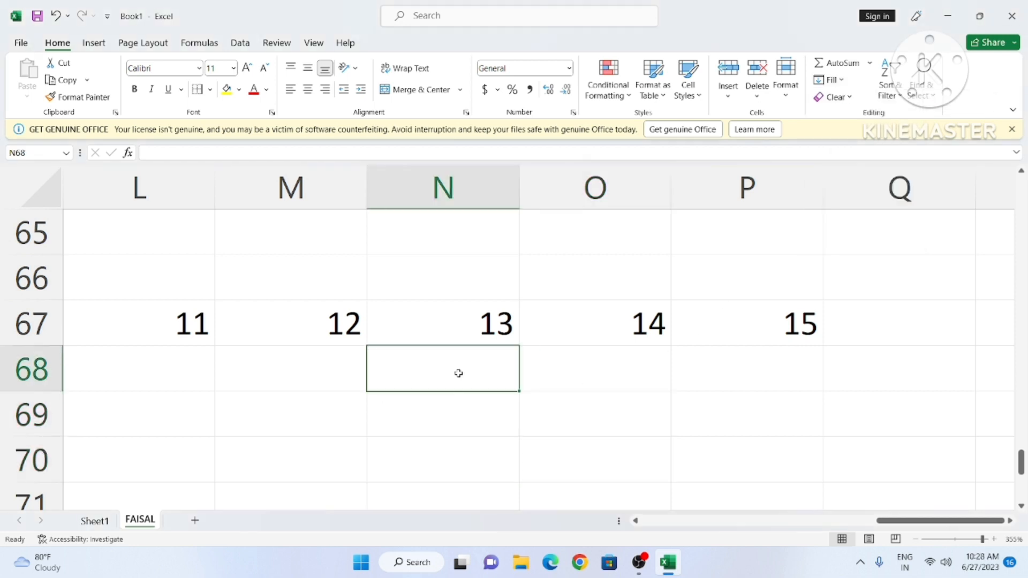
left_click(845, 81)
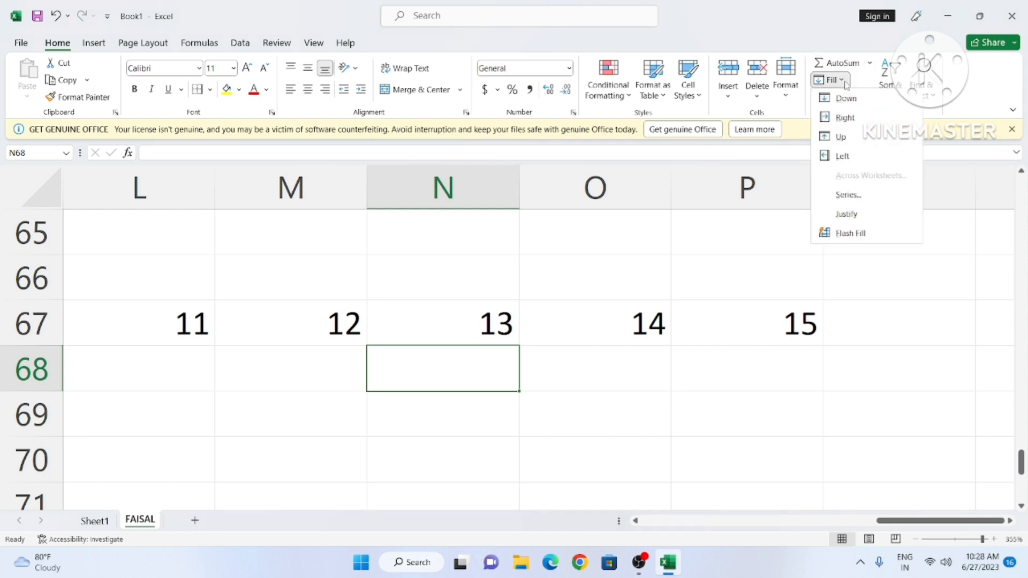
left_click(853, 100)
Step: Fill the 13 from N68 right into O68
left_click(632, 355)
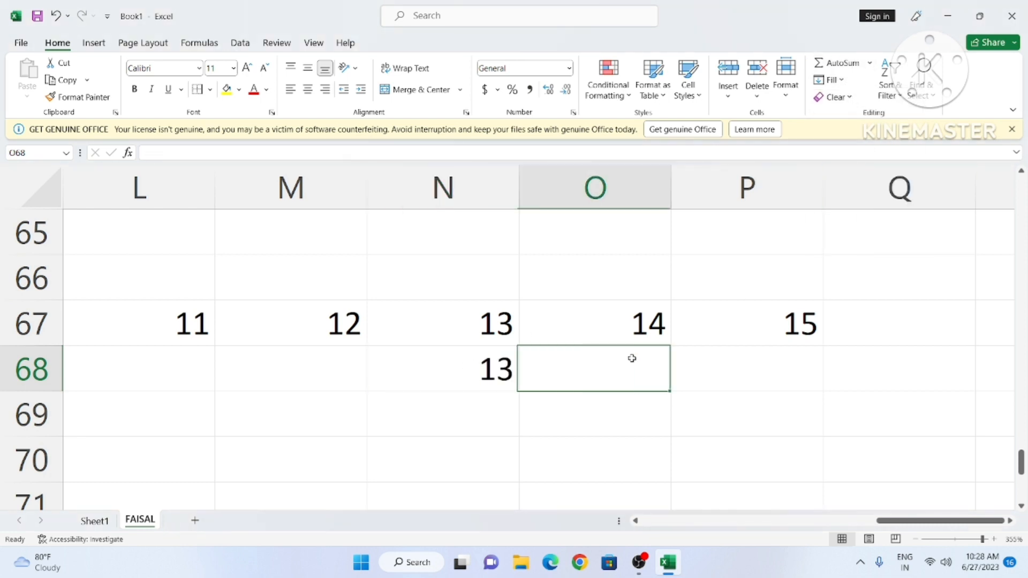
left_click(829, 79)
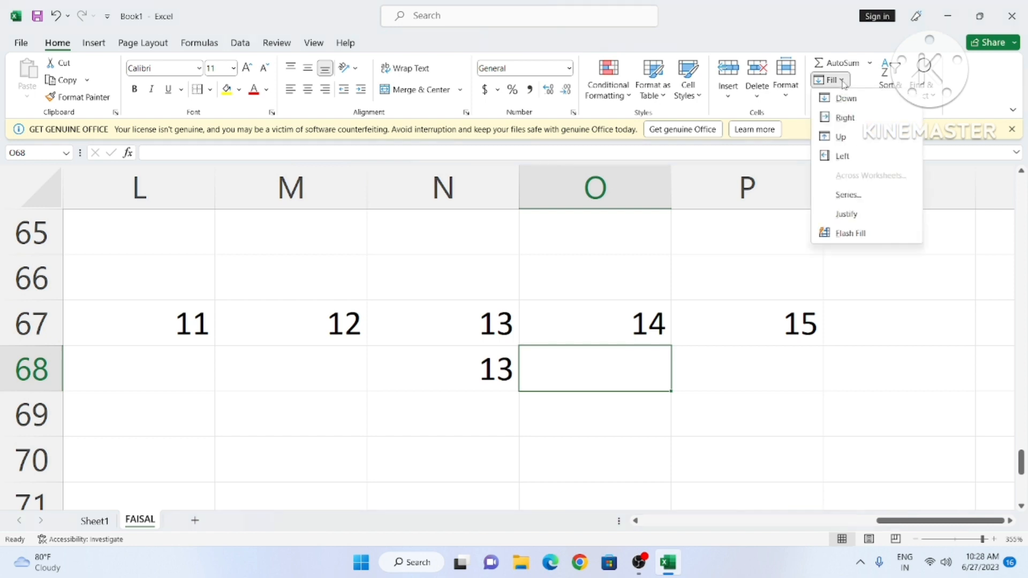
left_click(857, 119)
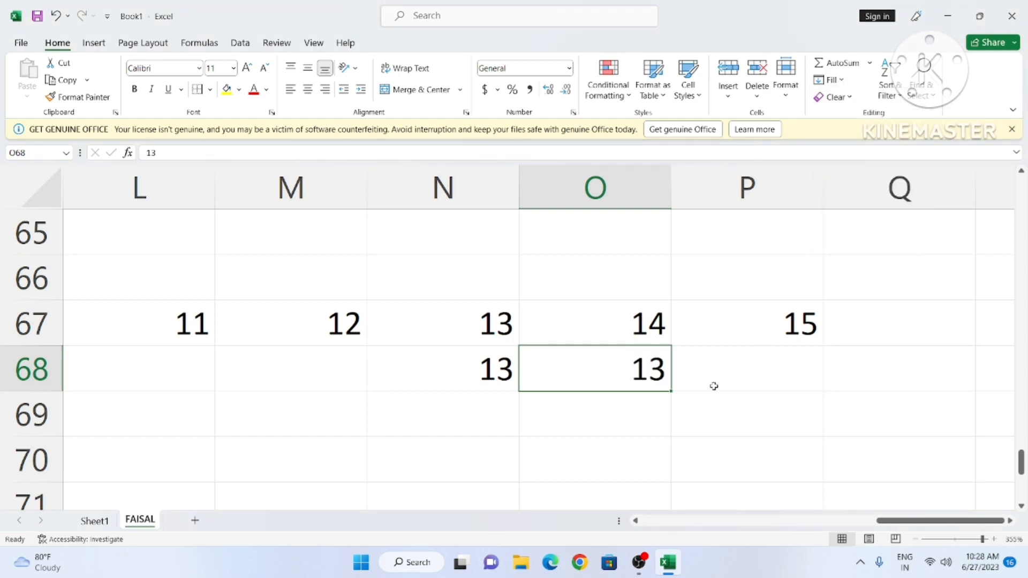
left_click(679, 408)
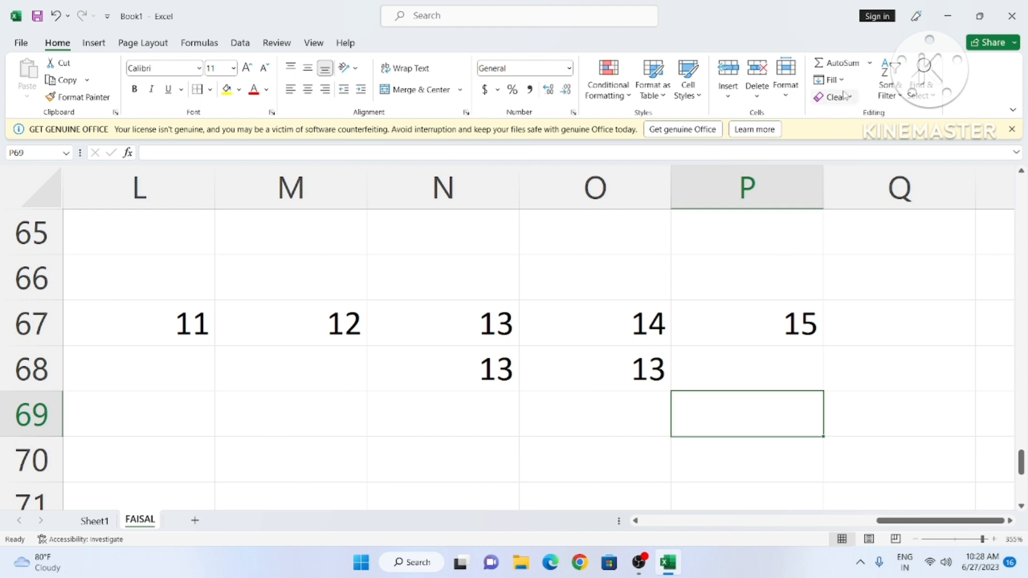
Step: Fill the 13 from N68 left into M68
left_click(261, 362)
left_click(503, 366)
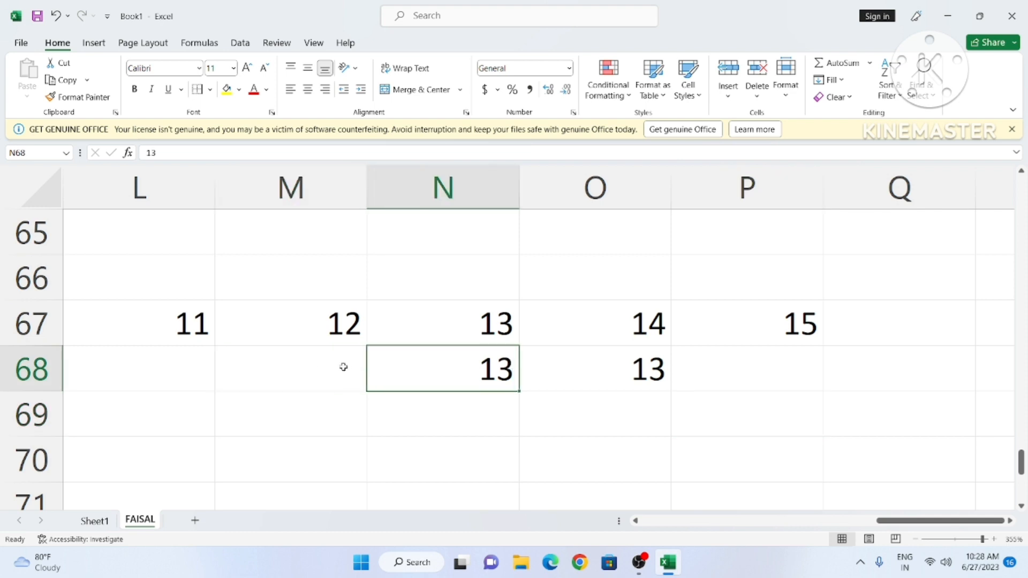
left_click(343, 367)
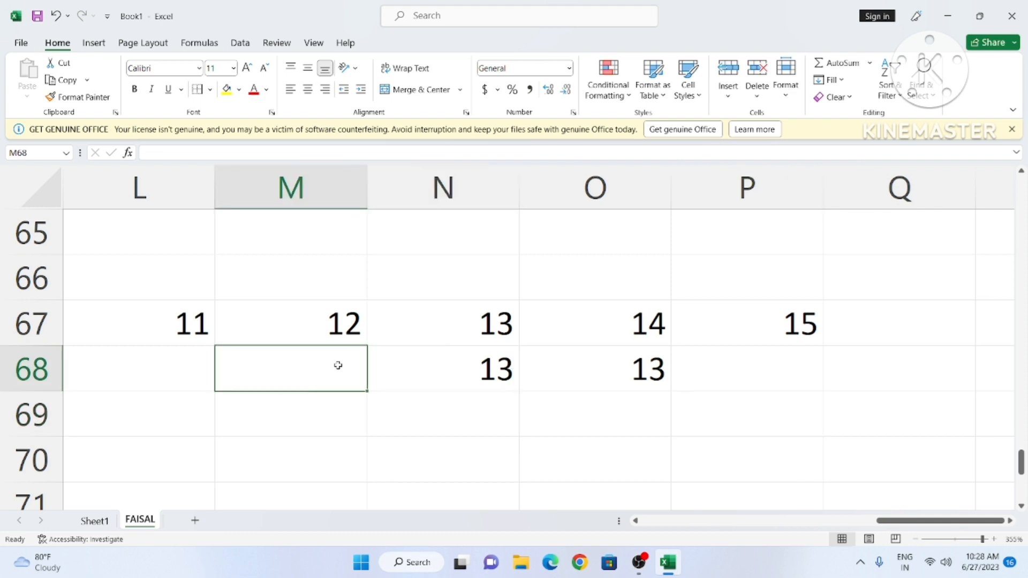
left_click(487, 375)
left_click(318, 365)
left_click(829, 80)
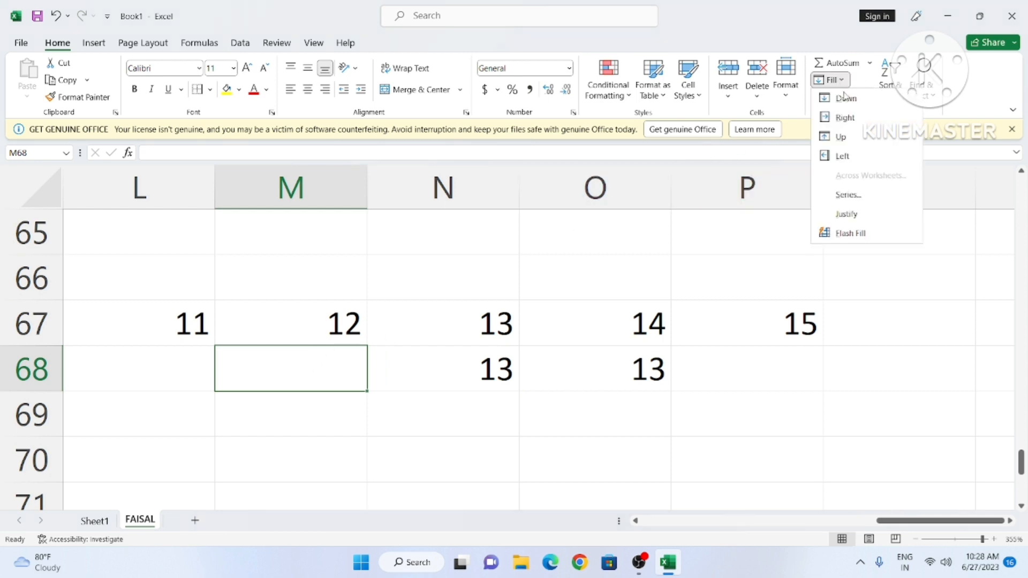
left_click(852, 155)
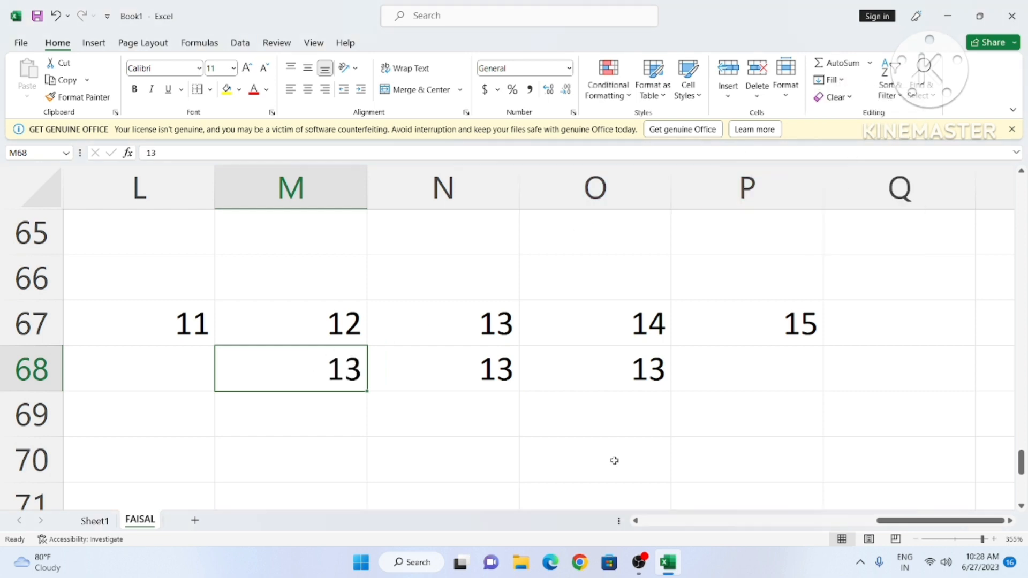
left_click(560, 434)
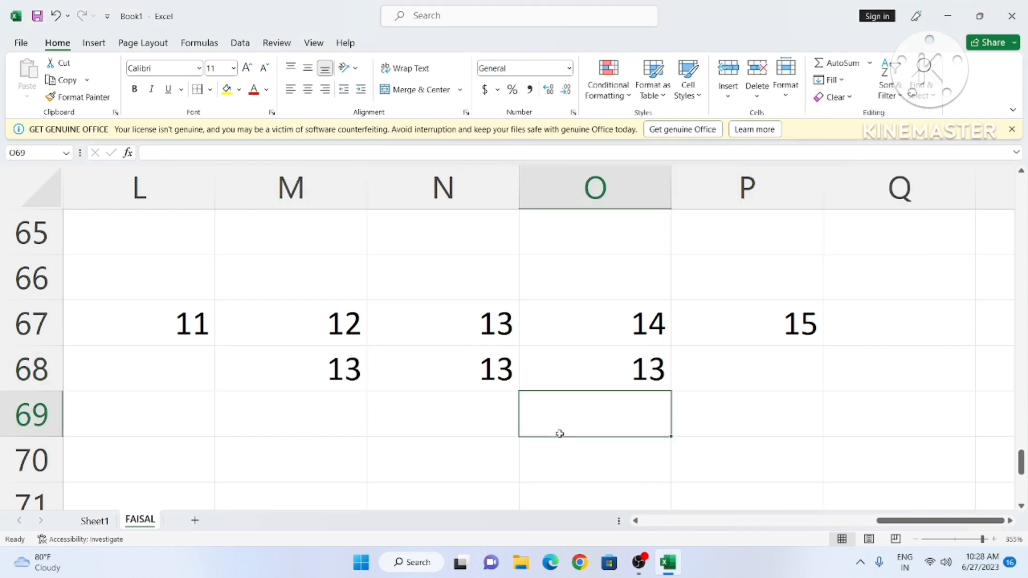
Step: Fill the 12 from M67 up into M66
left_click(326, 266)
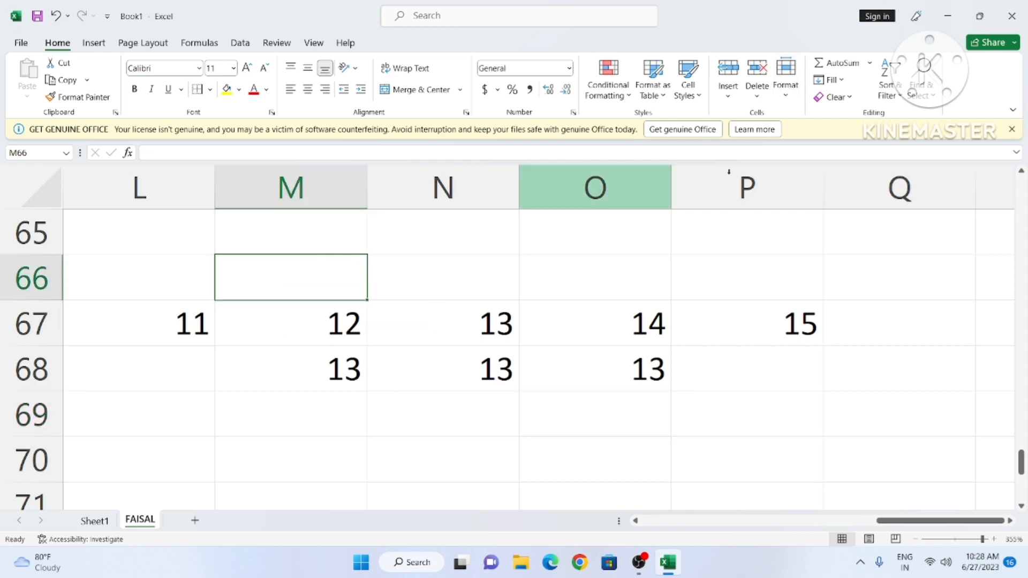
left_click(830, 80)
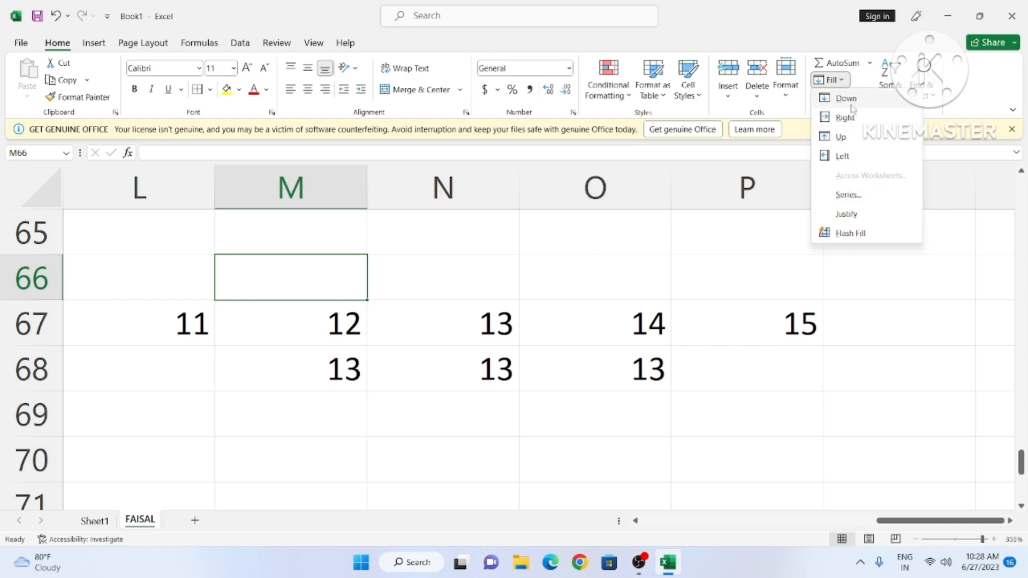
left_click(852, 138)
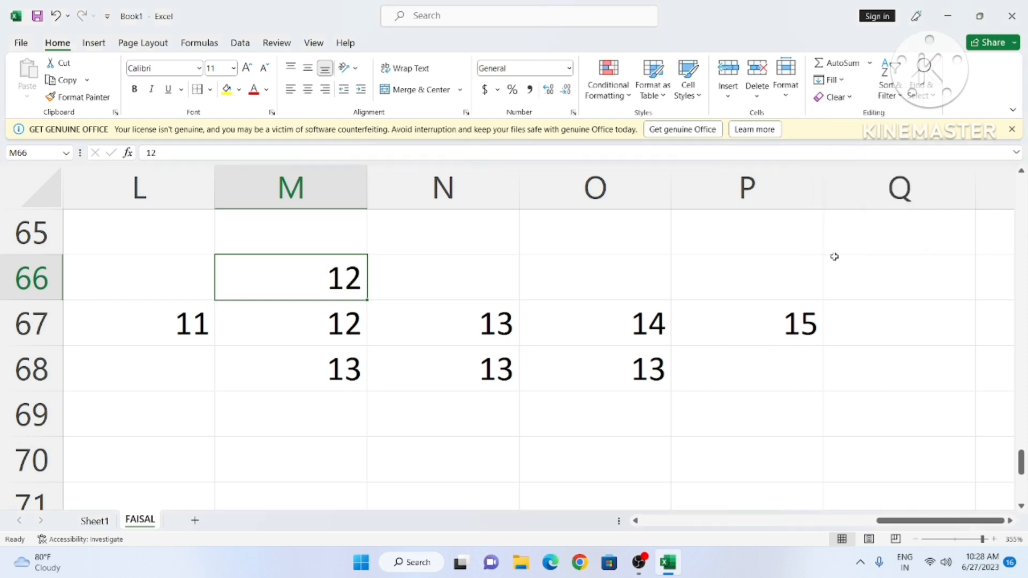
left_click(386, 454)
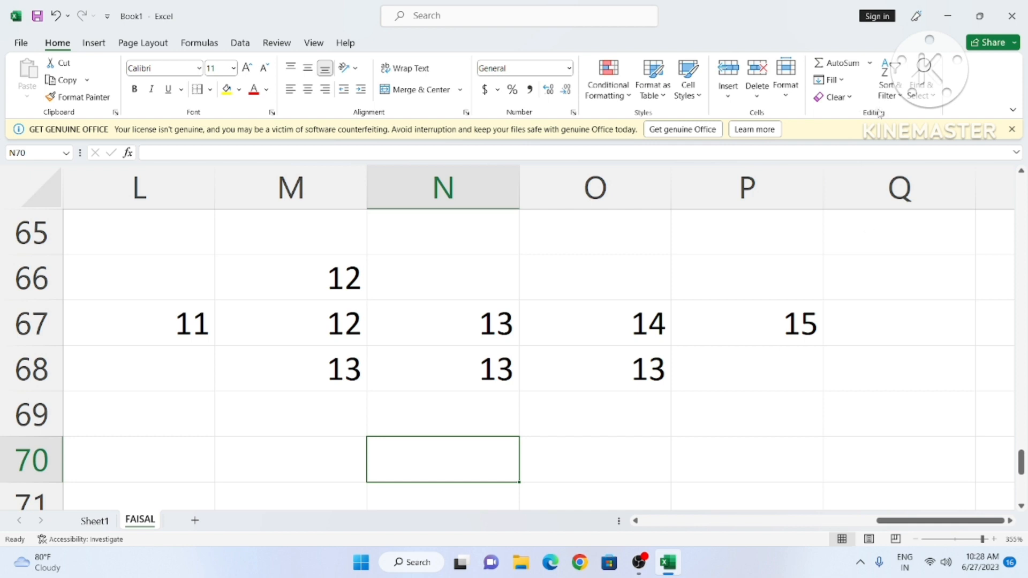
left_click(842, 83)
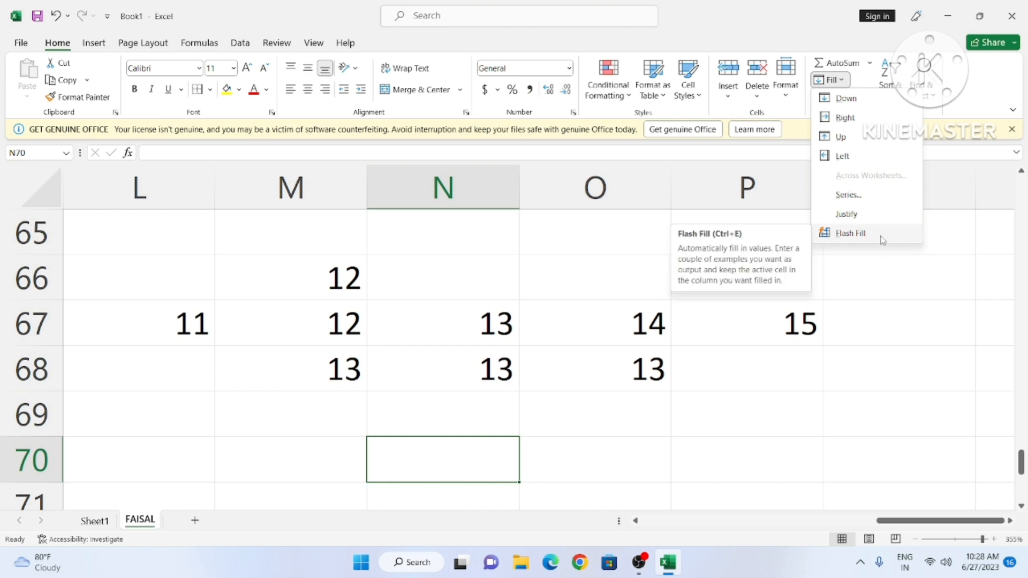
left_click(793, 384)
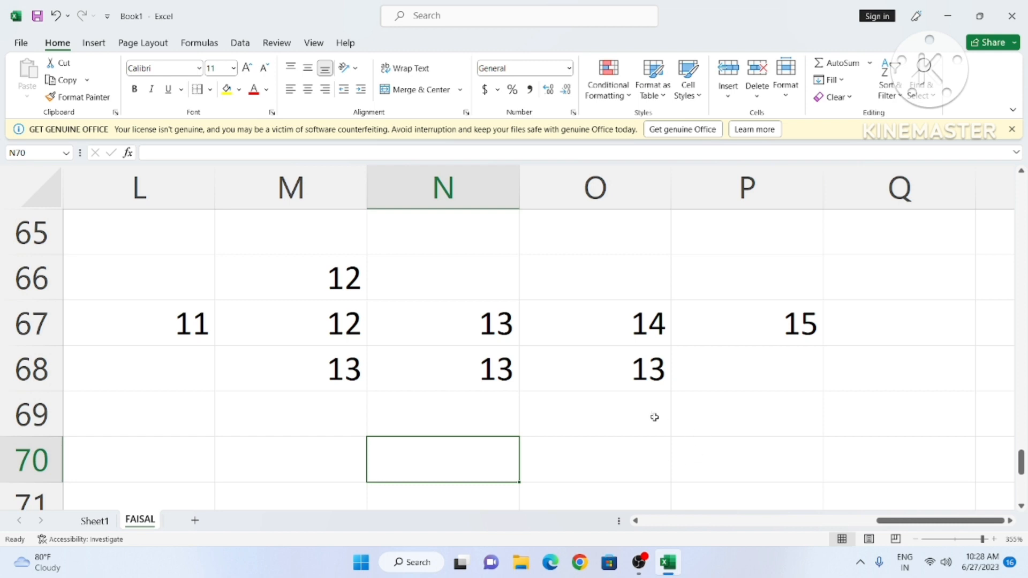
scroll(641, 419, "down", 1)
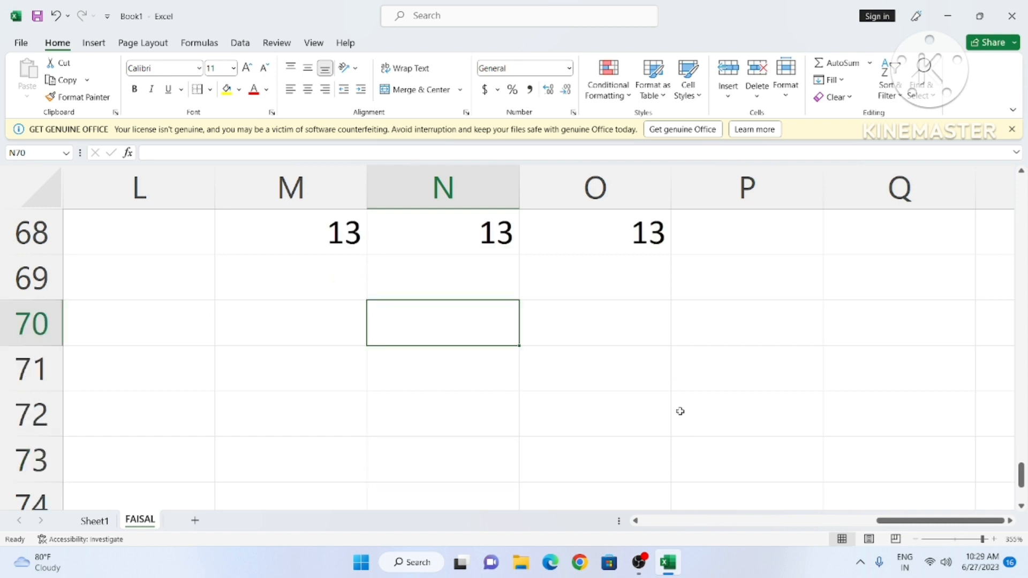